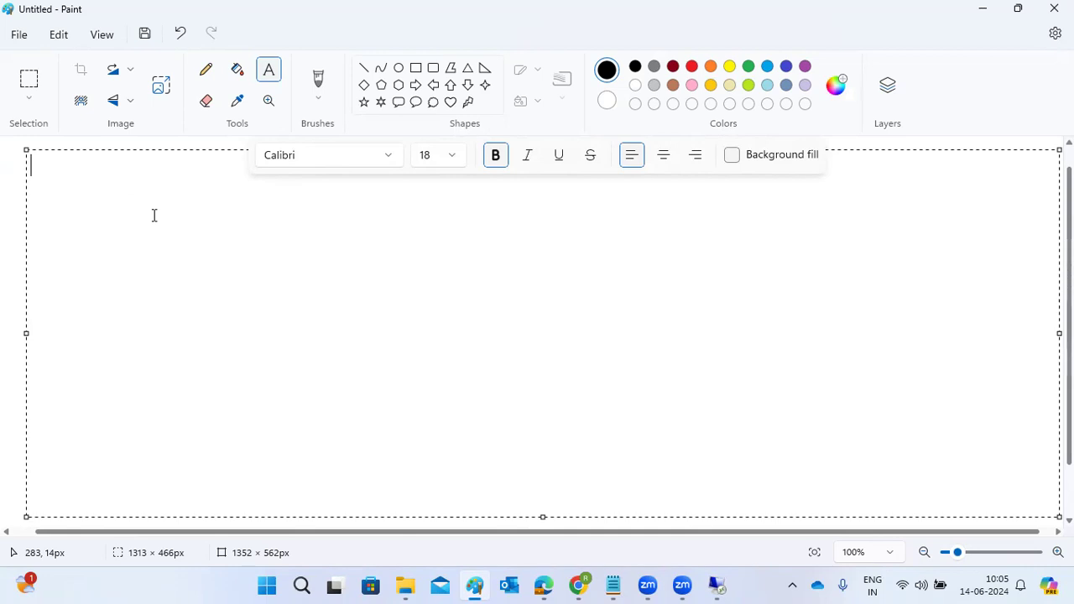
# Step: Write the heading "MESSAGE SERVER : SMMS" in the text box
pyautogui.write('MESSA')
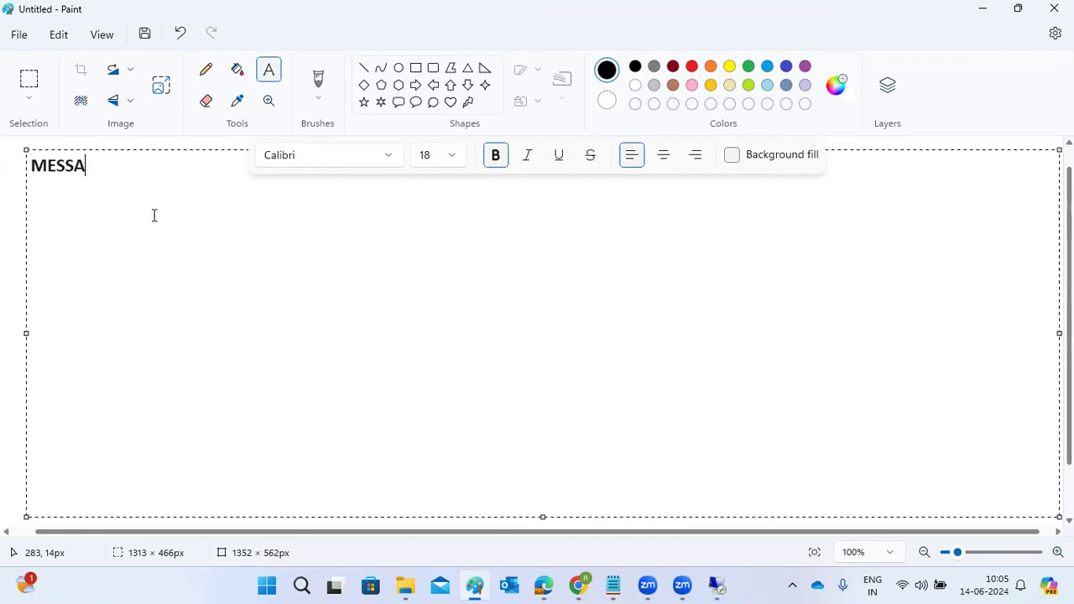
pyautogui.write('GE SERVER')
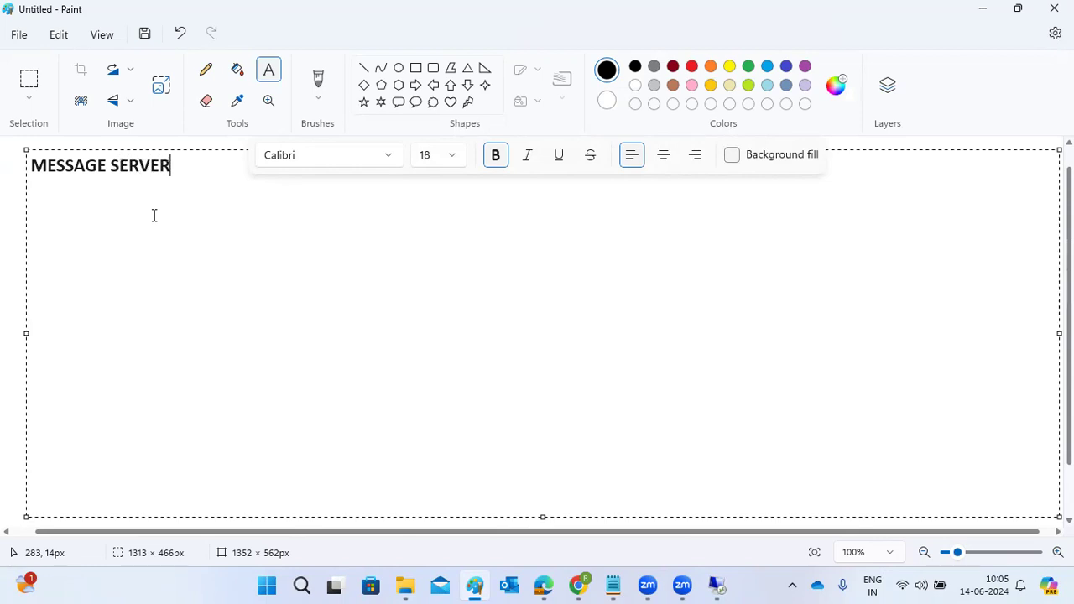
pyautogui.write(' : SMMS')
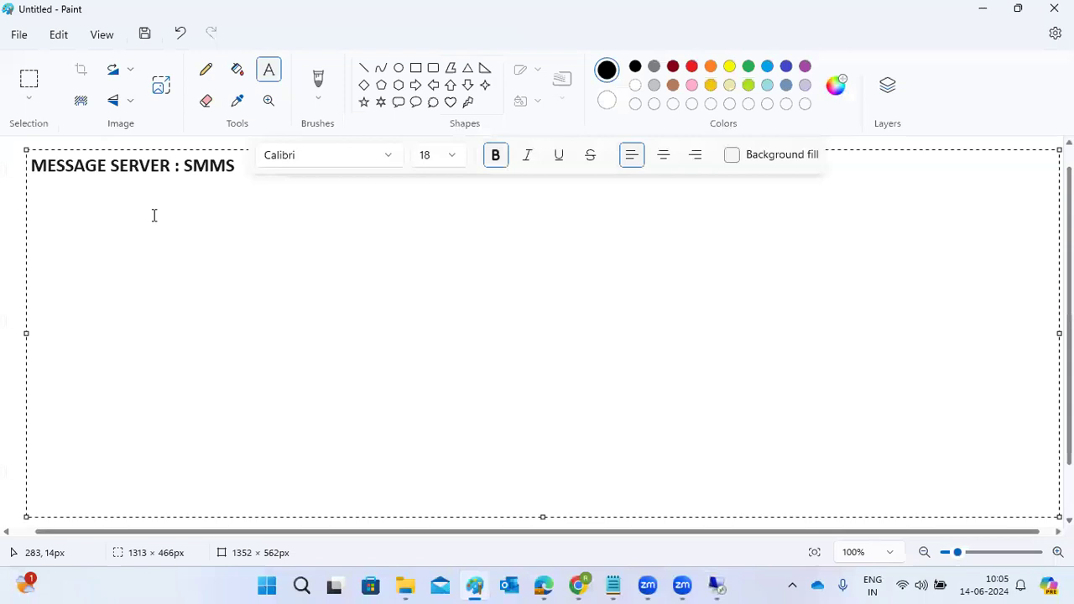
pyautogui.write('----will perform the load')
# Step: Add a line below the heading reading "-----will perform the load distribution to available app servers .."
pyautogui.write('dis')
pyautogui.click(235, 166)
pyautogui.press('Return')
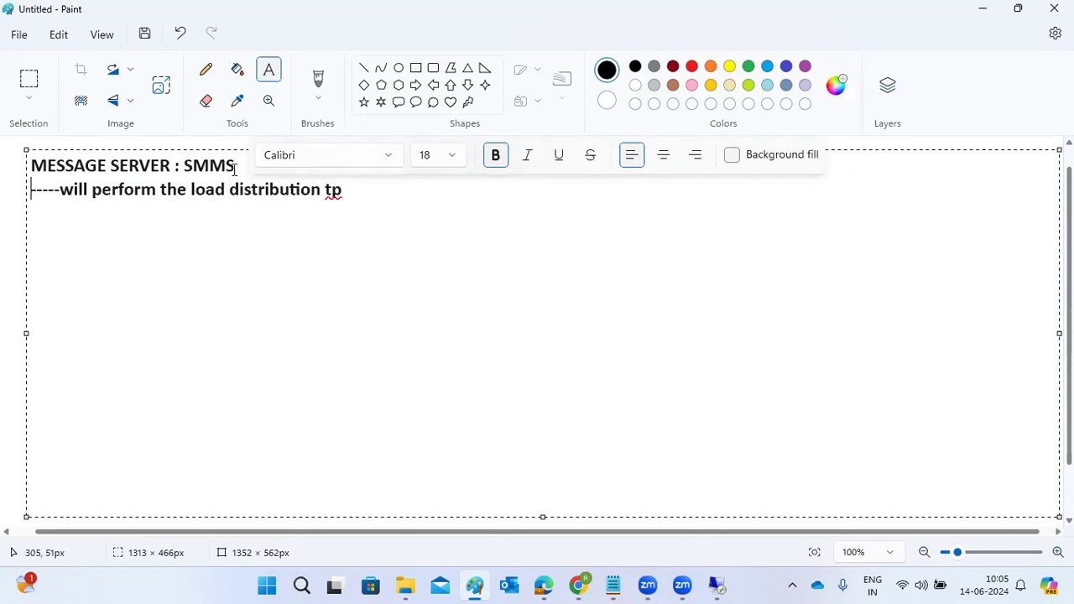
pyautogui.click(365, 193)
pyautogui.press('BackSpace')
pyautogui.write('o avai')
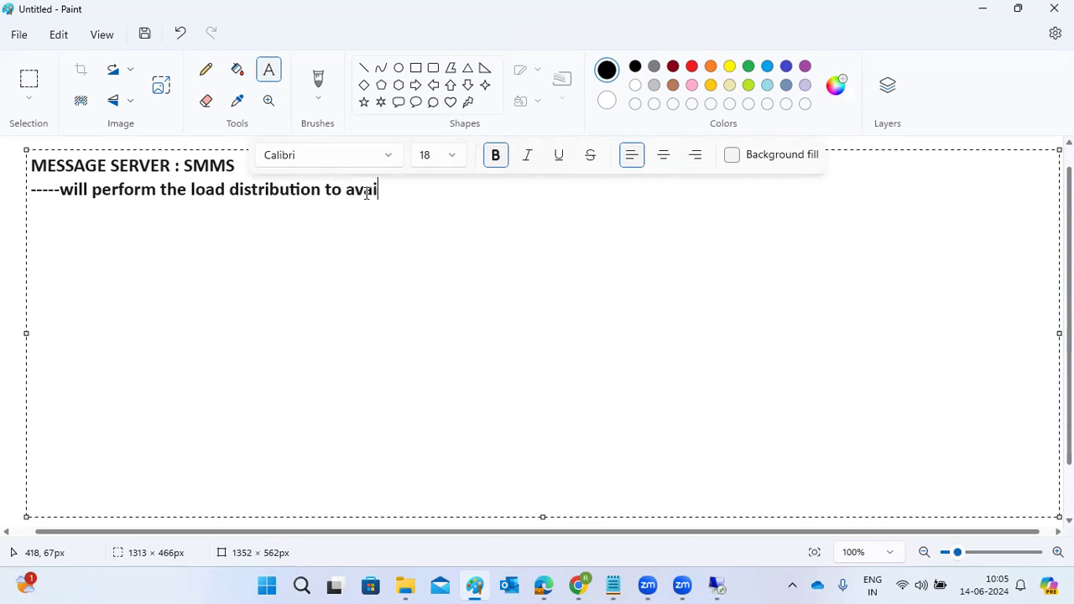
pyautogui.write('lable app ')
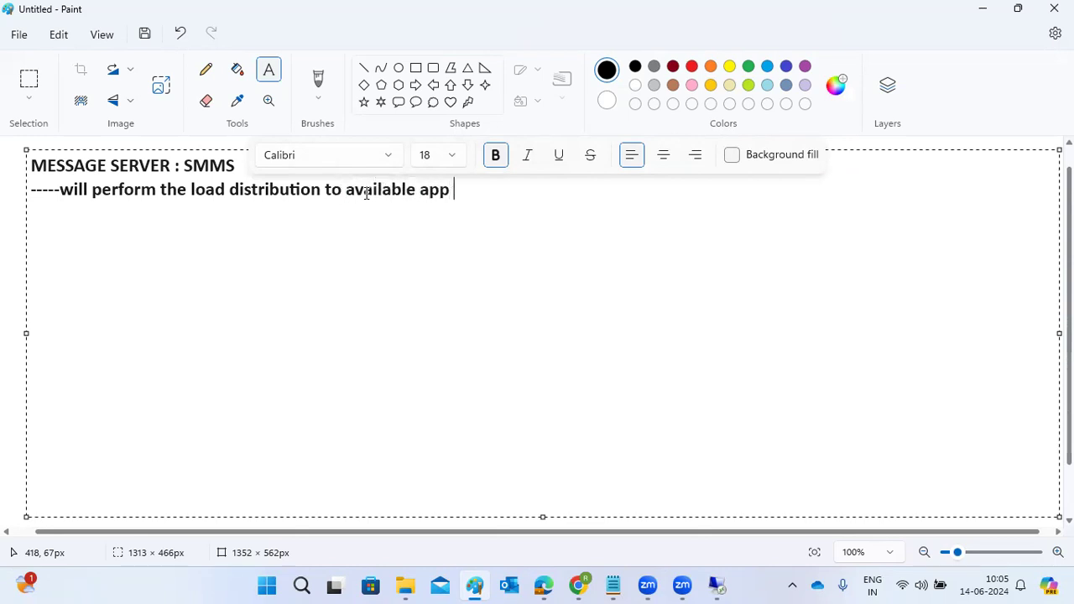
pyautogui.write('servers ..')
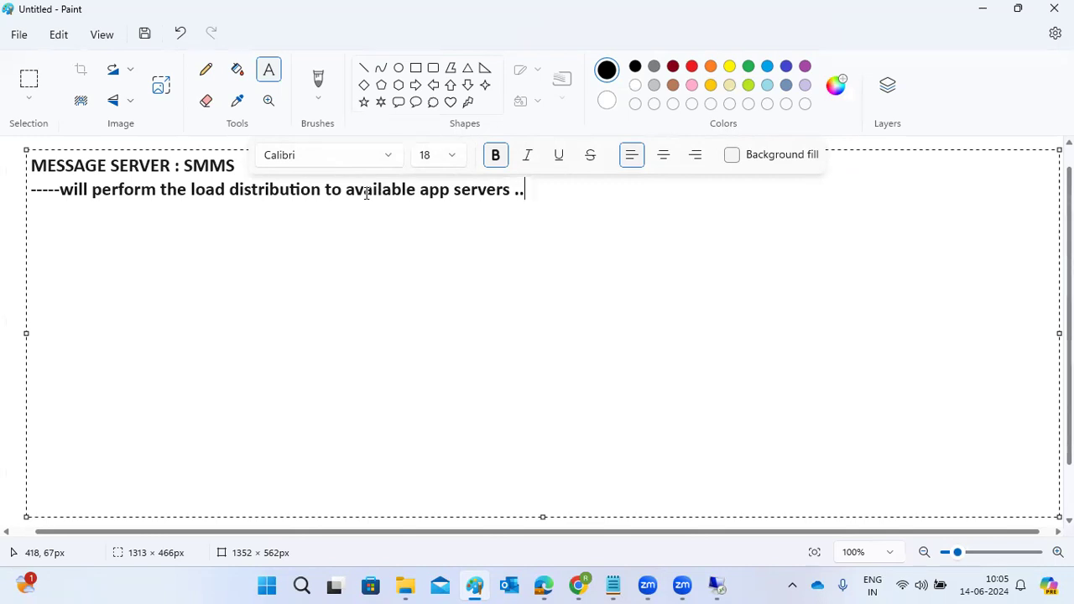
# Step: Add a third line of notes reading "will work based on groups"
pyautogui.press('Return')
pyautogui.press('Return')
pyautogui.press('BackSpace')
pyautogui.write('will work base')
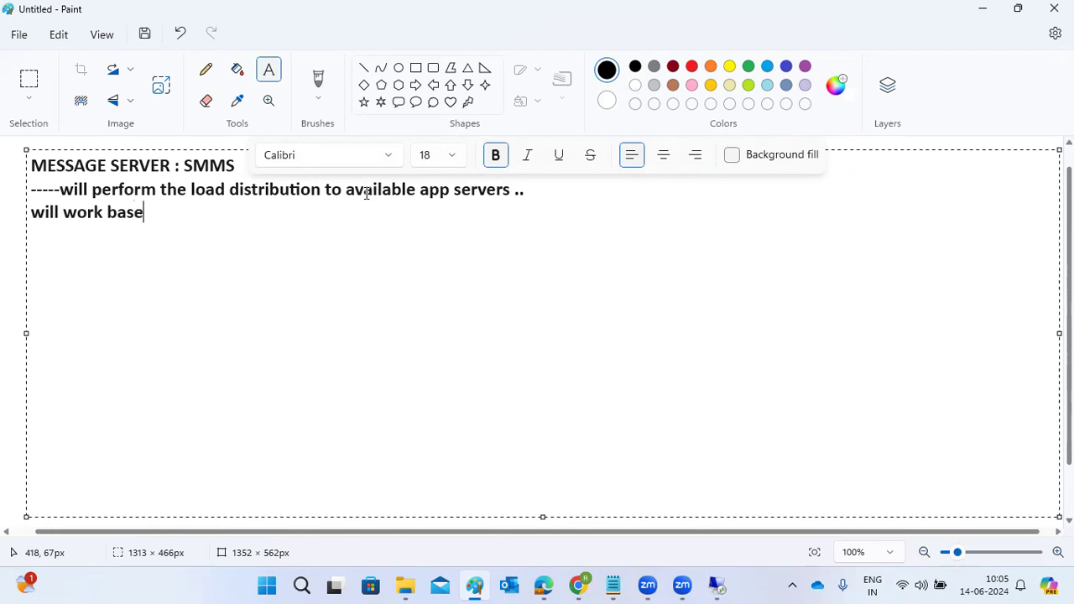
pyautogui.write('d on groups ')
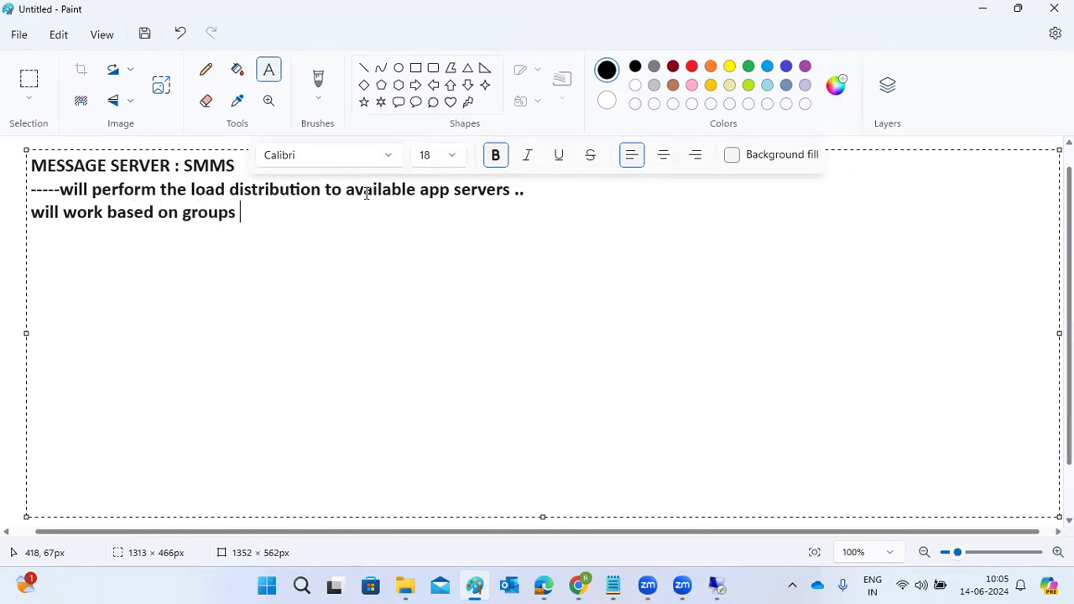
pyautogui.write('---')
pyautogui.press('BackSpace')
pyautogui.press('BackSpace')
pyautogui.press('BackSpace')
pyautogui.press('BackSpace')
# Step: Insert "logon" before "groups", append "-SMLG T_CODE" to the line, and commit the text to the canvas
pyautogui.click(184, 213)
pyautogui.write('logon')
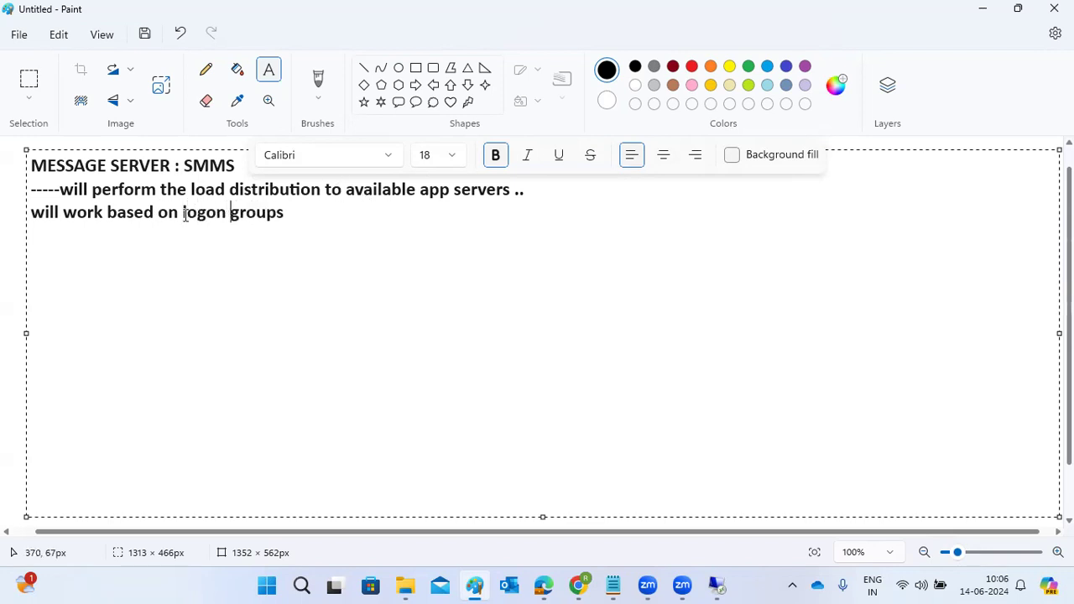
pyautogui.click(300, 214)
pyautogui.write('-SMLG T_CODE')
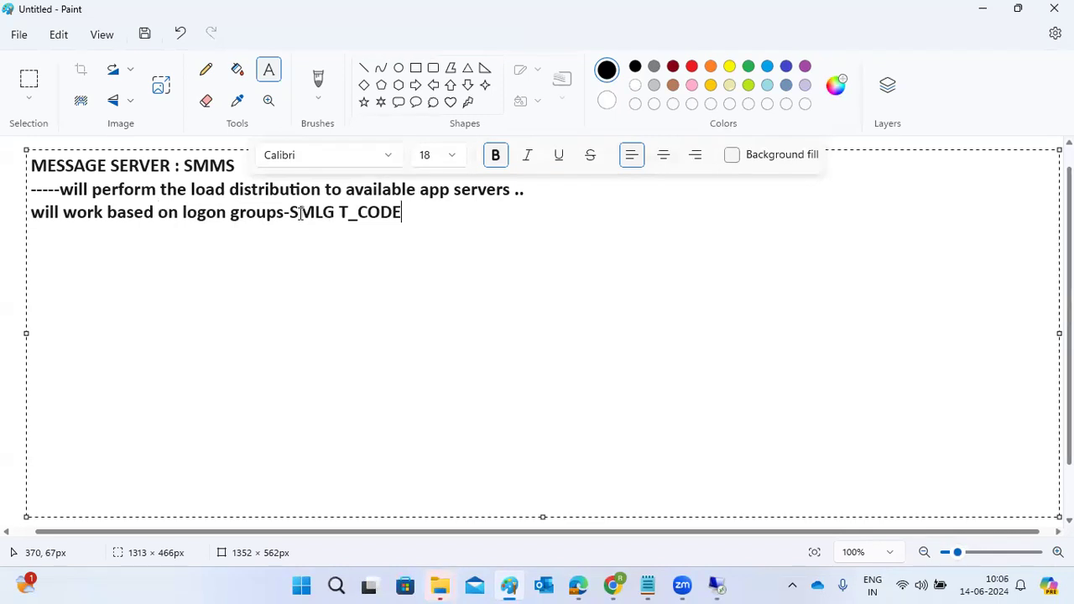
pyautogui.click(16, 236)
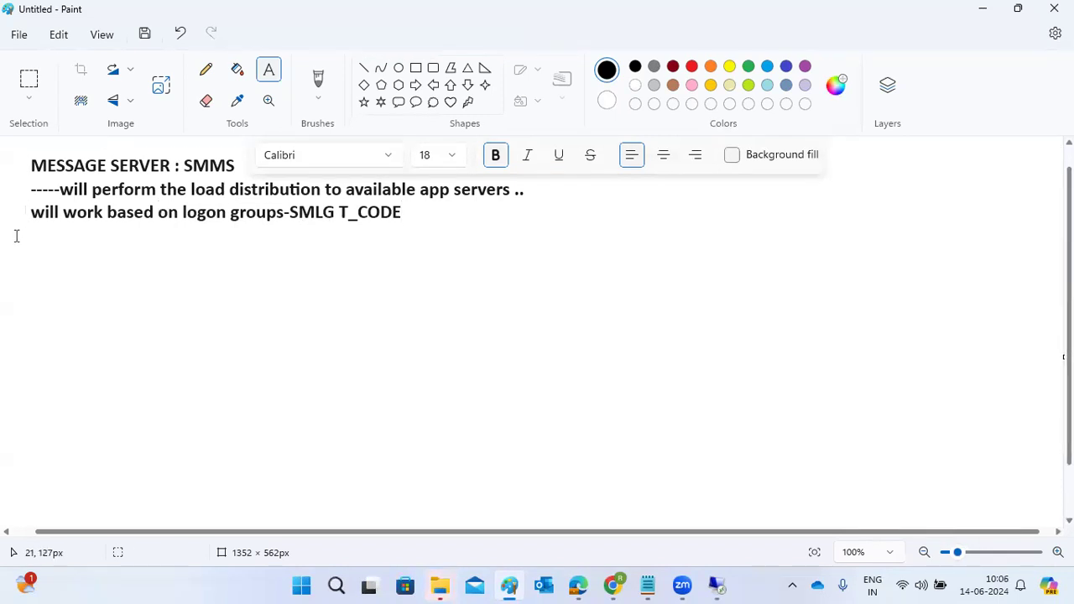
# Step: Draw a large rectangle containing a small one and a wide one about 404 × 83 px, plus one about 118 × 83 px outside it
pyautogui.click(416, 68)
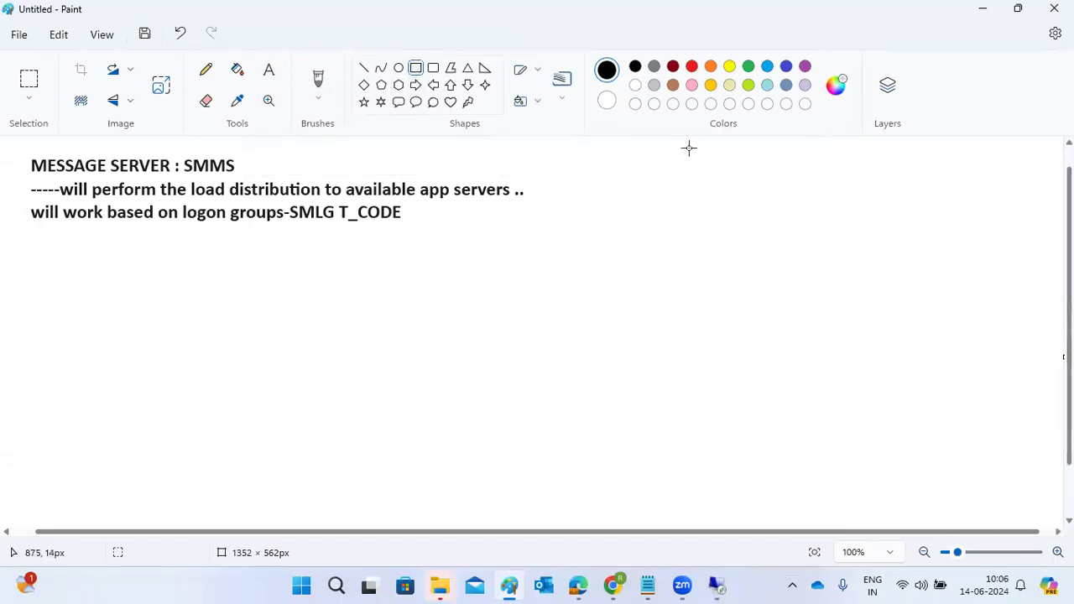
pyautogui.moveTo(557, 155); pyautogui.dragTo(598, 156)
pyautogui.moveTo(568, 198); pyautogui.dragTo(1007, 435)
pyautogui.moveTo(851, 228); pyautogui.dragTo(965, 289)
pyautogui.moveTo(628, 323); pyautogui.dragTo(947, 388)
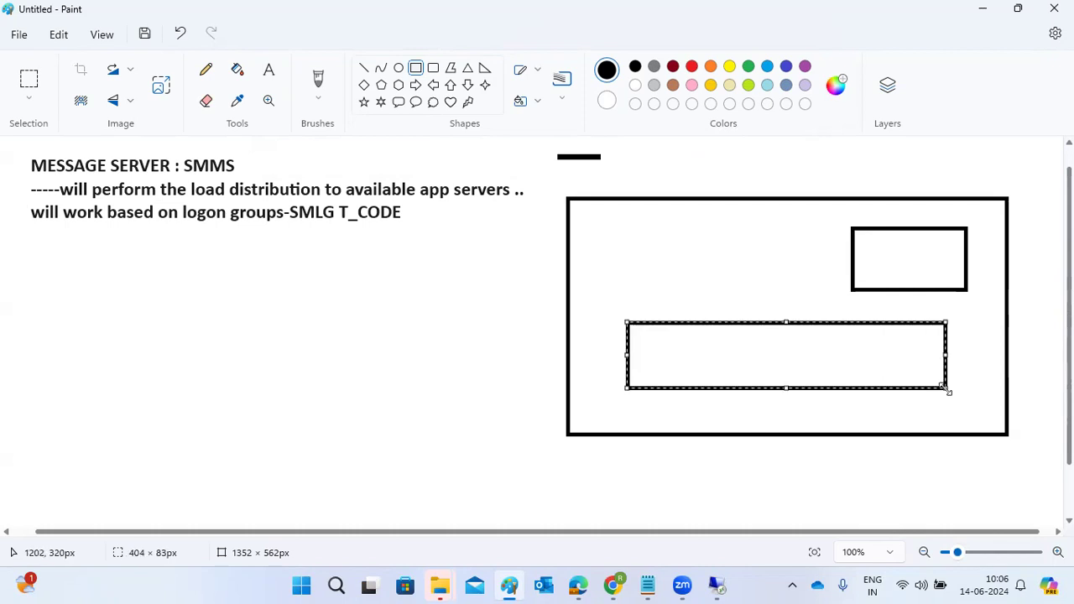
pyautogui.moveTo(443, 329); pyautogui.dragTo(539, 393)
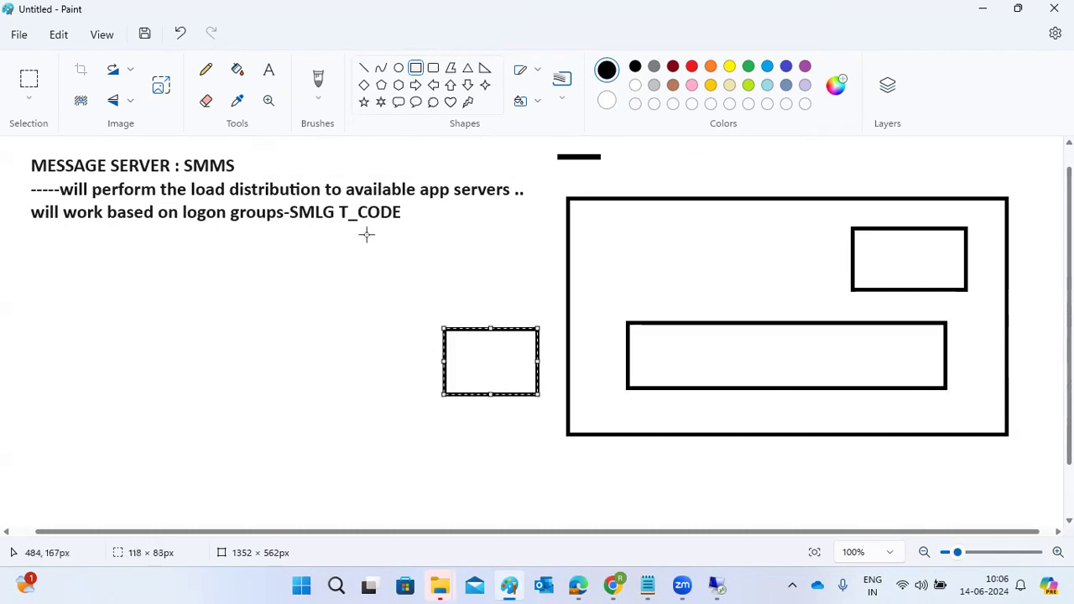
# Step: Label the small rectangle inside the large one "ASCS ME"
pyautogui.click(269, 71)
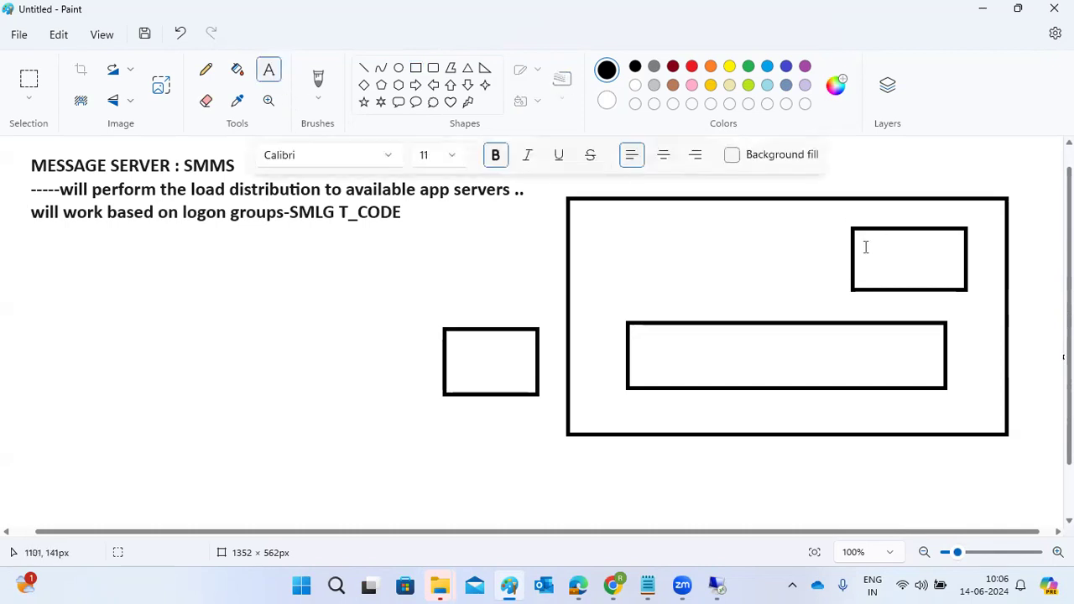
pyautogui.click(865, 250)
pyautogui.write('SSCS')
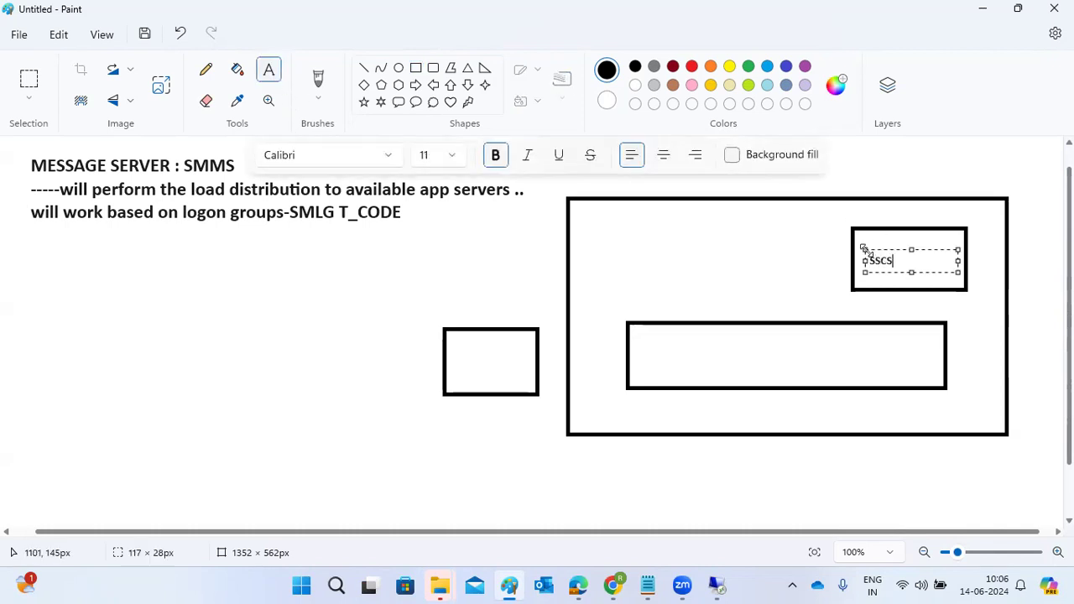
pyautogui.hotkey('ctrl', 'a')
pyautogui.write('ASCS ')
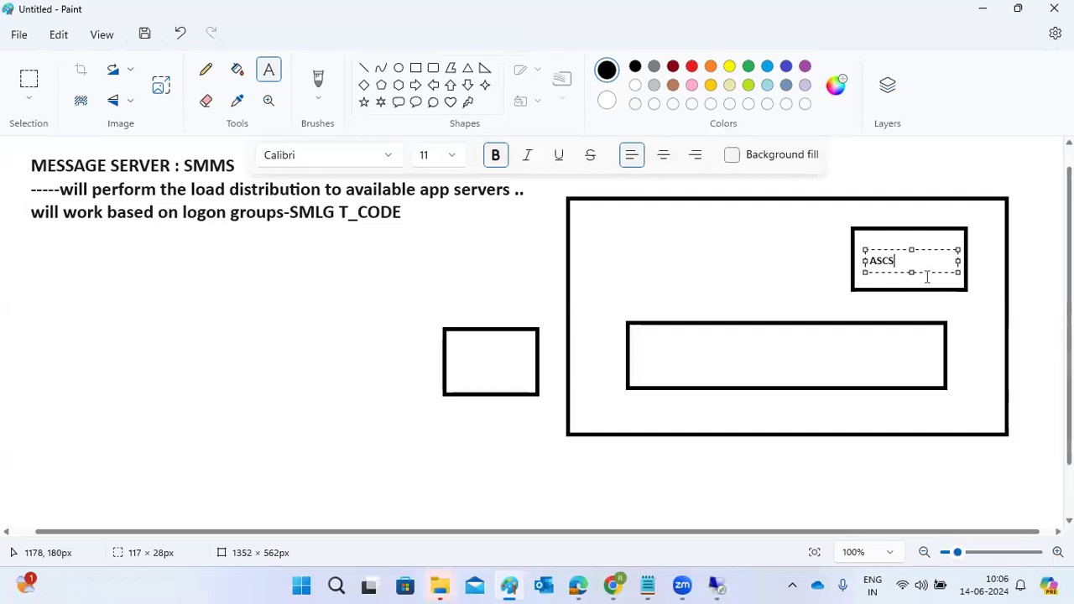
pyautogui.write('ME')
# Step: Label the wide inner rectangle with "DVBGS" and, slightly above it, "DSP"
pyautogui.click(699, 354)
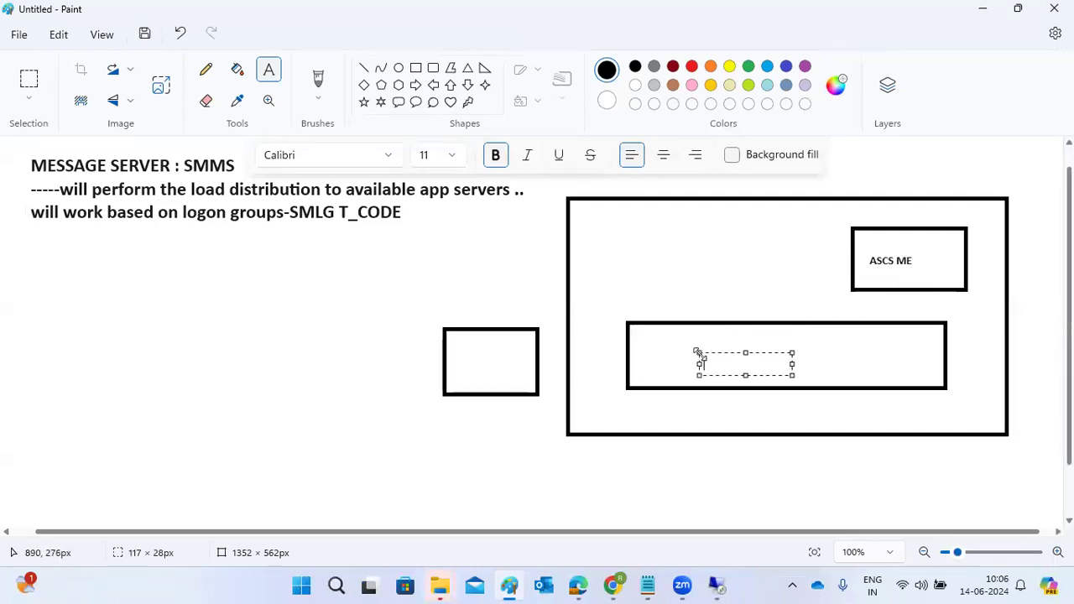
pyautogui.write('DV')
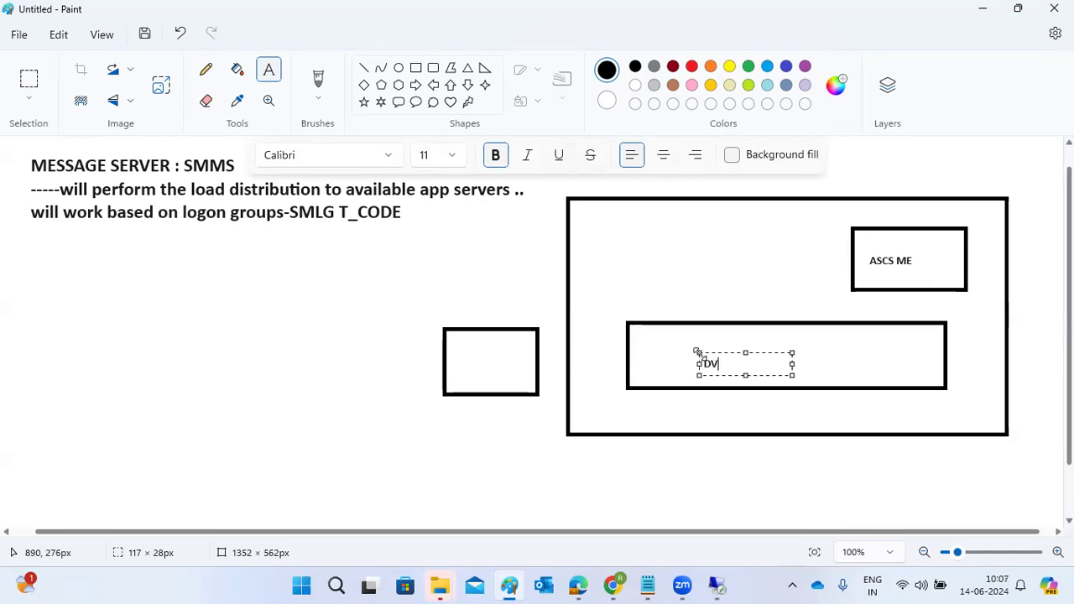
pyautogui.write('BGS')
pyautogui.click(740, 330)
pyautogui.click(740, 330)
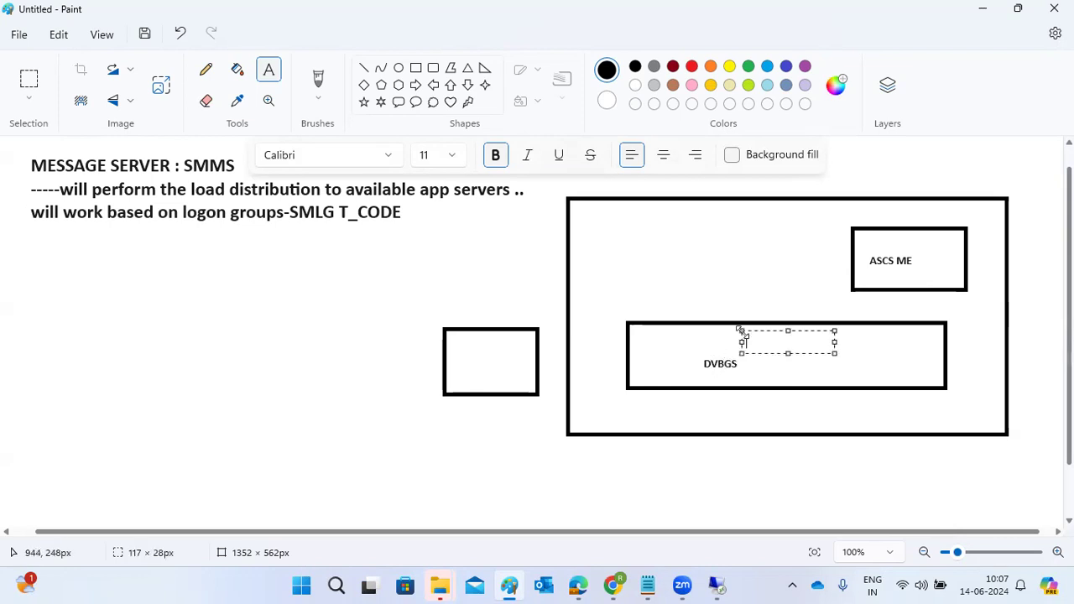
pyautogui.write('DSP')
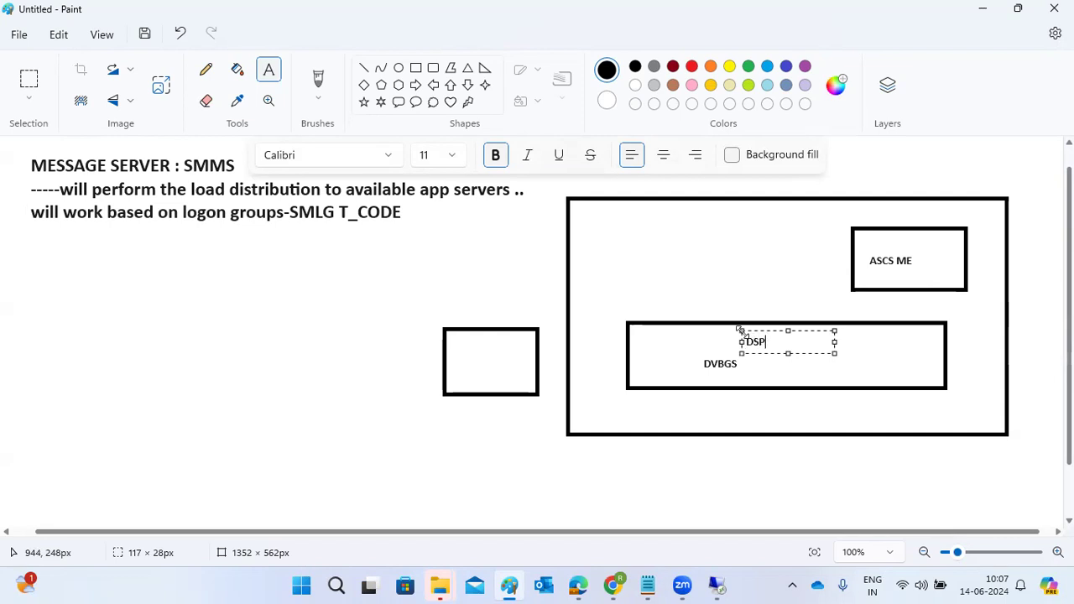
# Step: Label the rectangle outside the large one with "DISP" and, below it, "DVBGS"
pyautogui.click(469, 340)
pyautogui.click(469, 340)
pyautogui.write('DISP')
pyautogui.press('Return')
pyautogui.press('Return')
pyautogui.write('DVBGS')
pyautogui.click(492, 438)
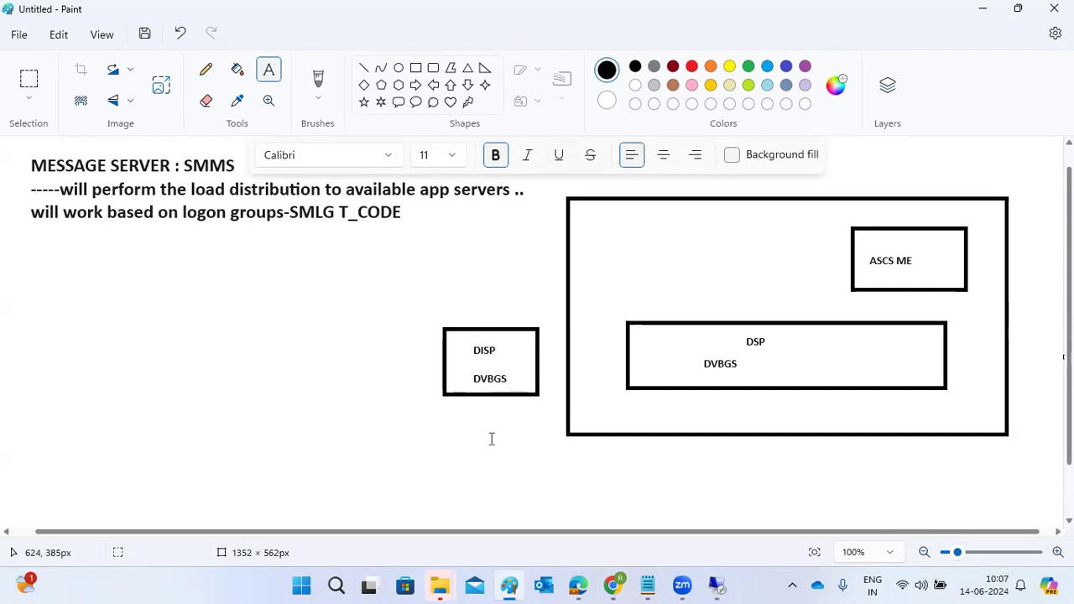
# Step: Draw a red arrow from above the large rectangle to the DSP box and a red cross beside its labels
pyautogui.click(363, 67)
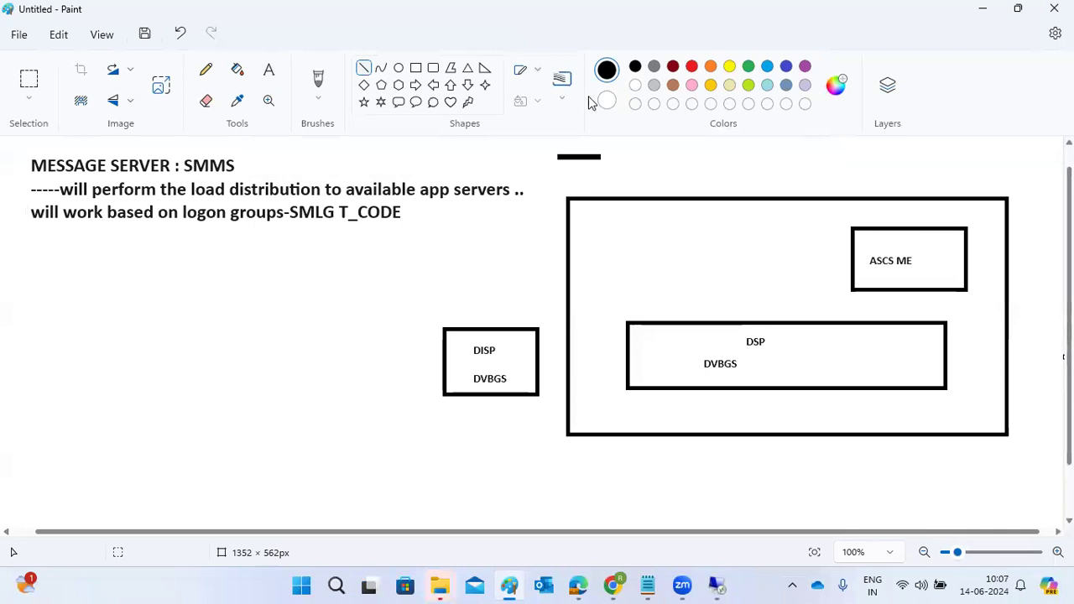
pyautogui.click(690, 69)
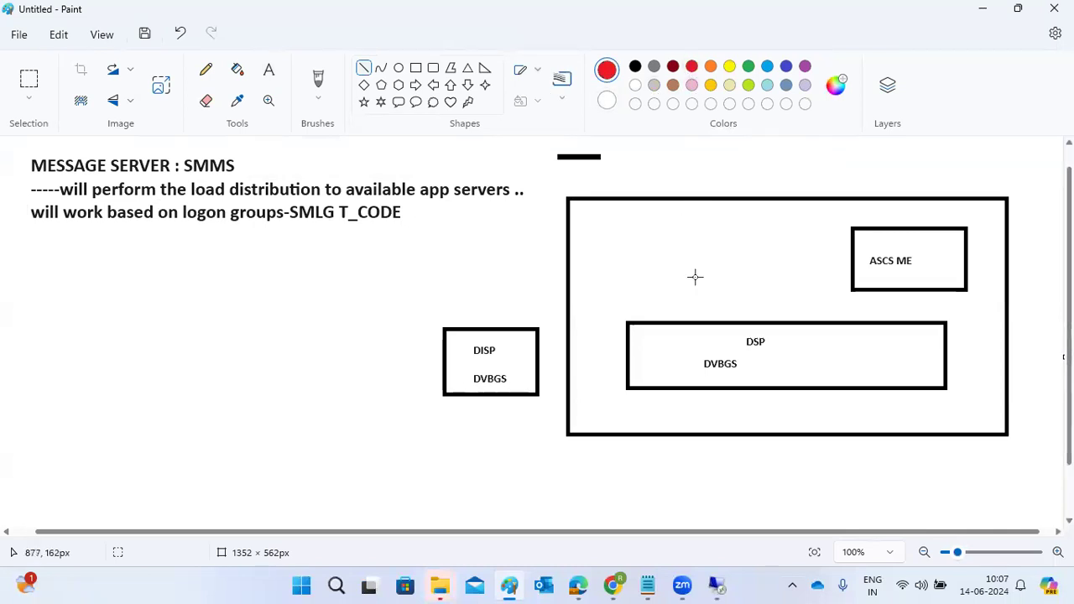
pyautogui.moveTo(723, 156)
pyautogui.mouseDown()
pyautogui.moveTo(789, 163)
pyautogui.moveTo(732, 325)
pyautogui.mouseUp()
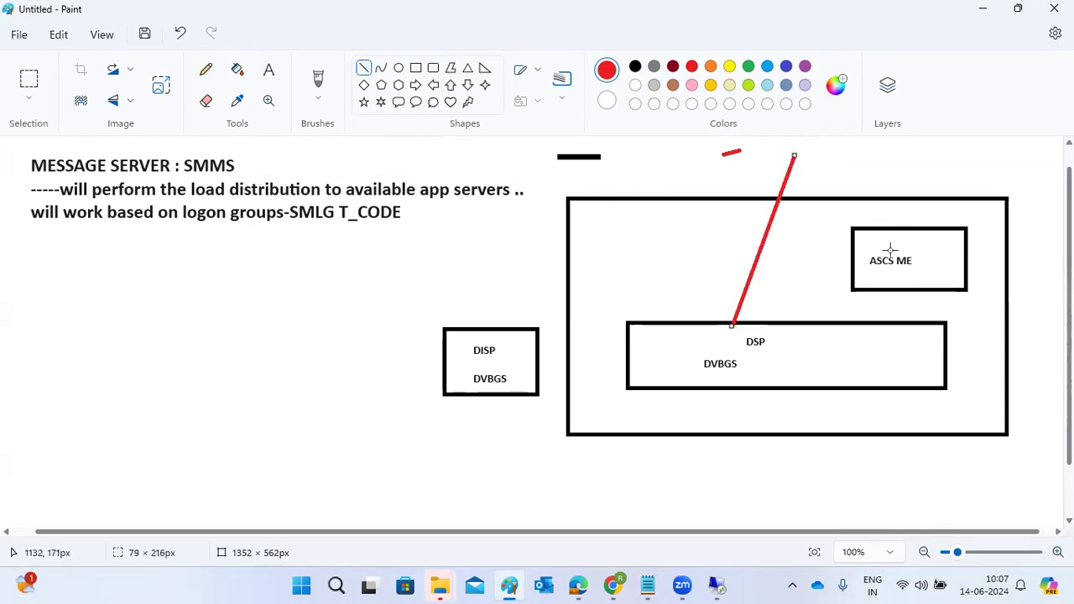
pyautogui.moveTo(721, 307)
pyautogui.mouseDown()
pyautogui.moveTo(724, 326)
pyautogui.moveTo(737, 324)
pyautogui.mouseUp()
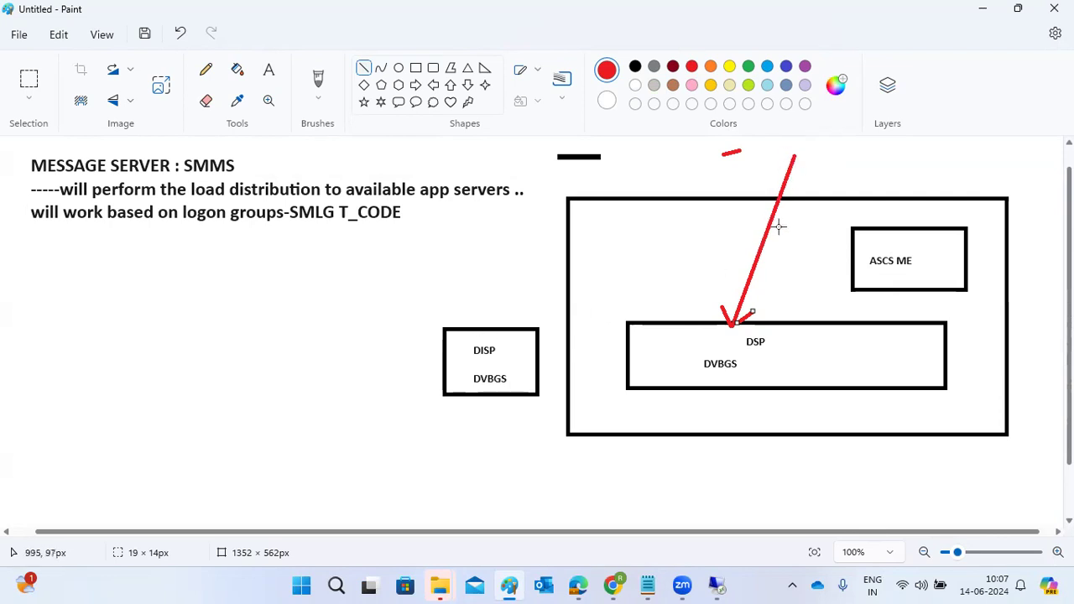
pyautogui.moveTo(804, 351)
pyautogui.mouseDown()
pyautogui.moveTo(794, 374)
pyautogui.moveTo(806, 370)
pyautogui.mouseUp()
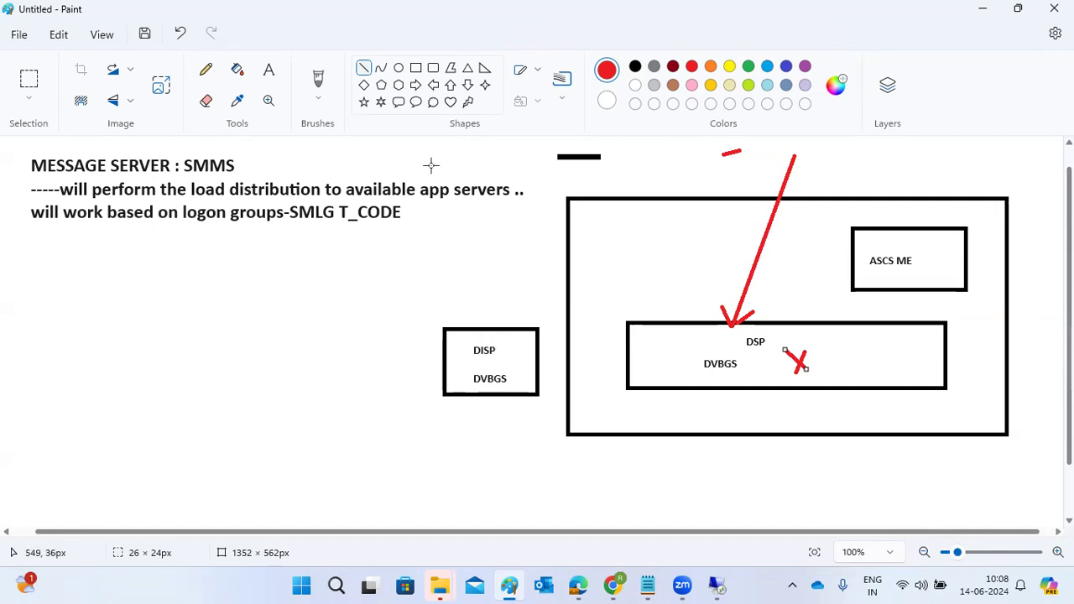
# Step: Draw green lines linking ASCS ME to the red dash above, DISP and DSP, and underline ME and SMLG in green
pyautogui.click(365, 73)
pyautogui.click(750, 69)
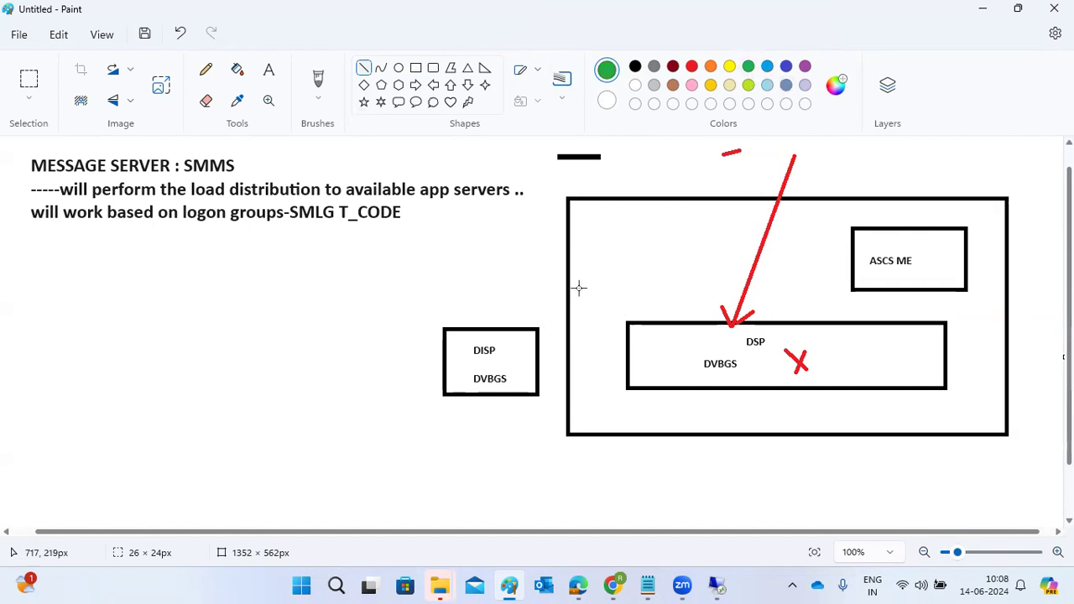
pyautogui.moveTo(735, 166)
pyautogui.mouseDown()
pyautogui.moveTo(864, 223)
pyautogui.moveTo(881, 252)
pyautogui.moveTo(920, 274)
pyautogui.mouseUp()
pyautogui.moveTo(511, 348); pyautogui.dragTo(860, 267)
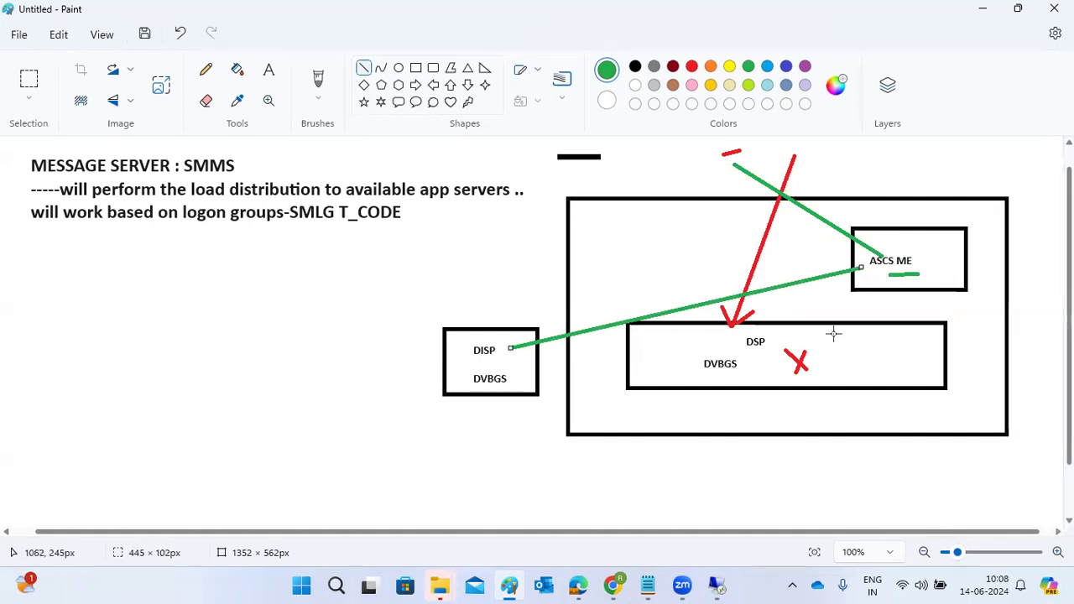
pyautogui.moveTo(752, 355)
pyautogui.mouseDown()
pyautogui.moveTo(864, 284)
pyautogui.moveTo(857, 274)
pyautogui.mouseUp()
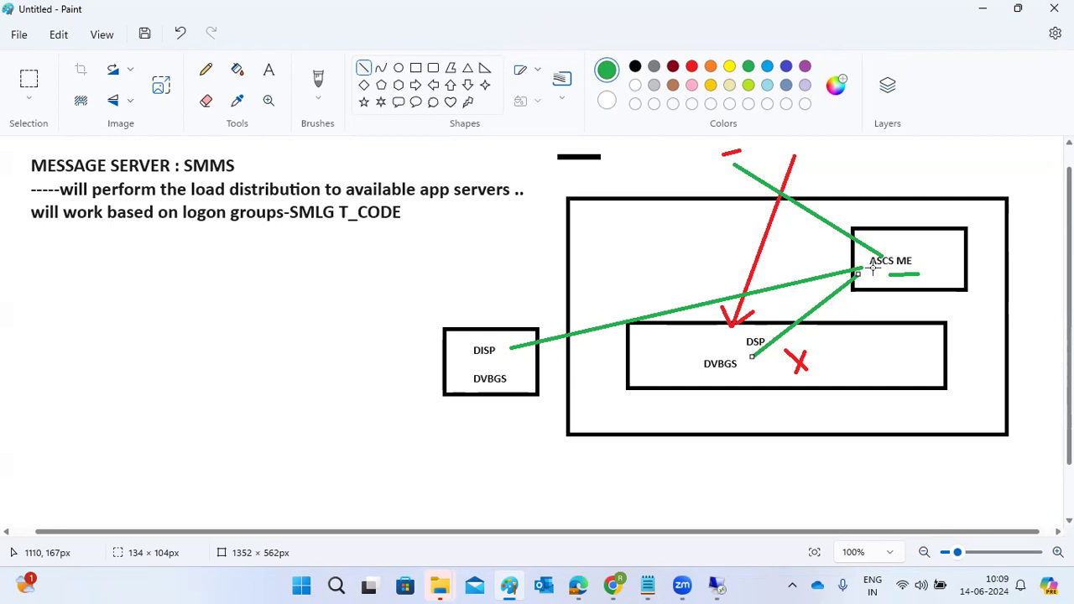
pyautogui.click(293, 221)
pyautogui.moveTo(291, 224); pyautogui.dragTo(322, 228)
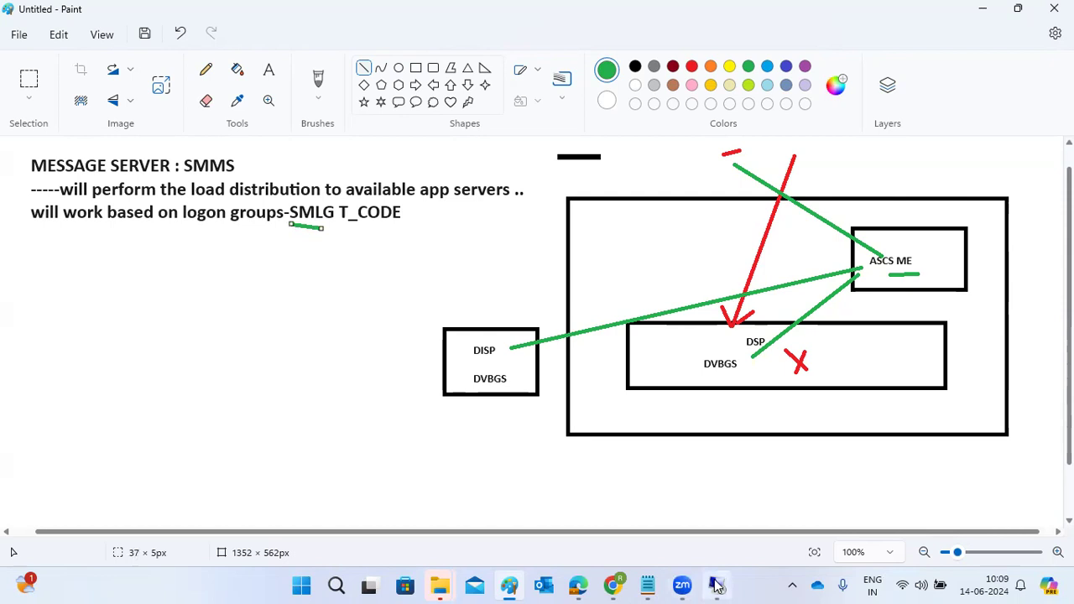
# Step: Switch to the remote desktop and open an NW1 connection's logon screen from SAP Logon, trying the second entry and then the first
pyautogui.click(718, 586)
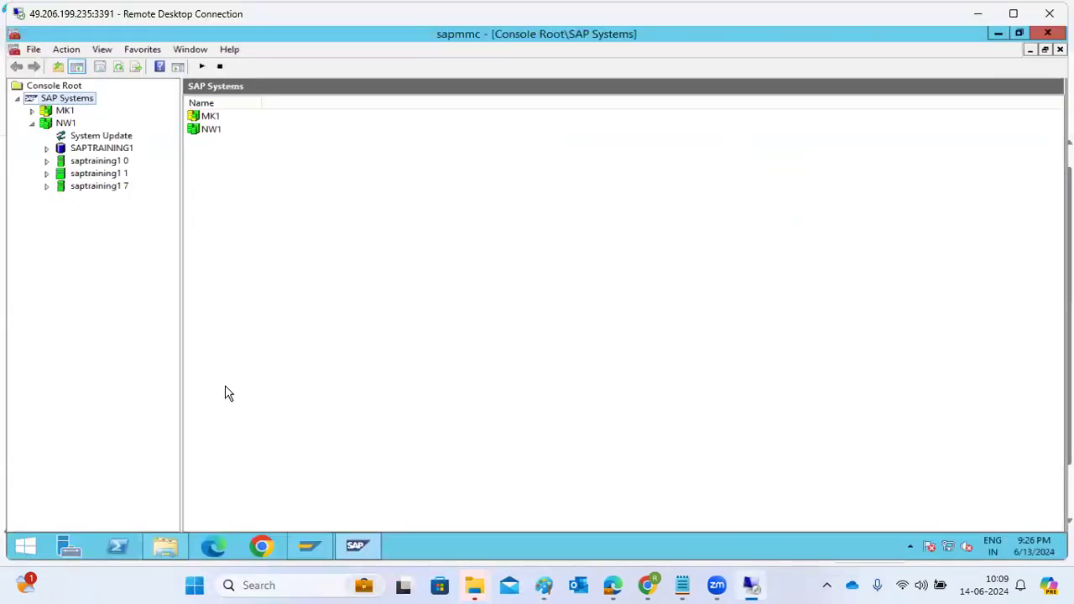
pyautogui.click(309, 546)
pyautogui.doubleClick(385, 201)
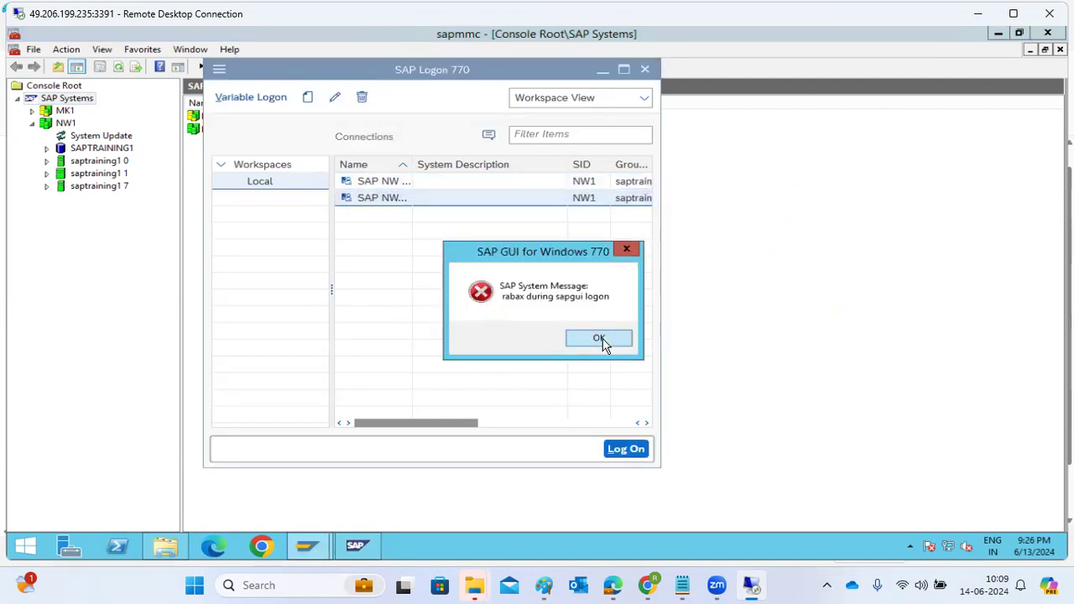
pyautogui.click(602, 342)
pyautogui.click(372, 186)
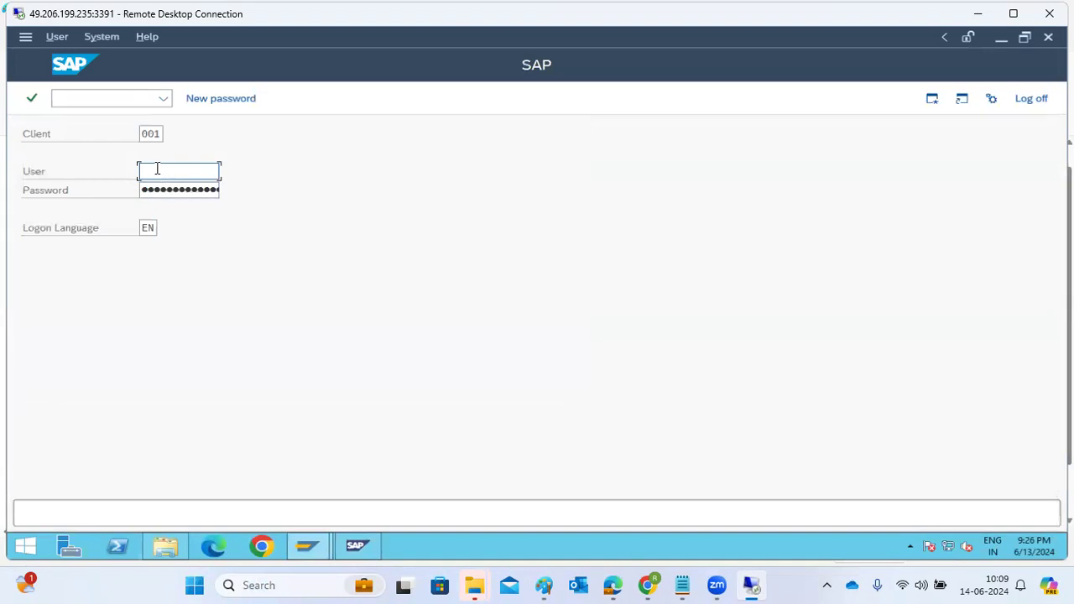
# Step: Log on to client 001 as user basis with the account password
pyautogui.write('basis')
pyautogui.press('Tab')
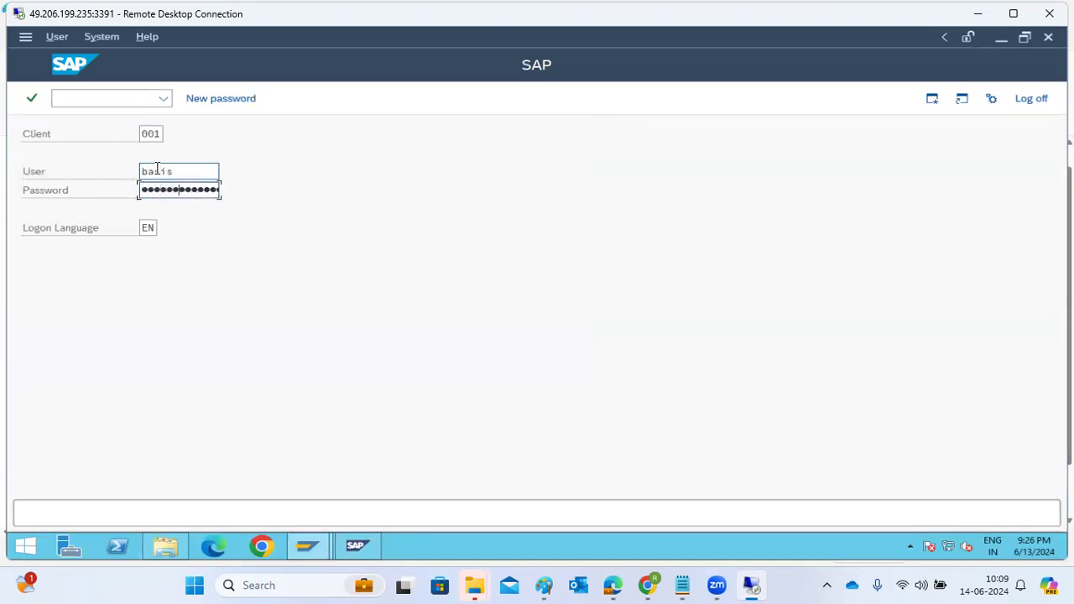
pyautogui.press('Return')
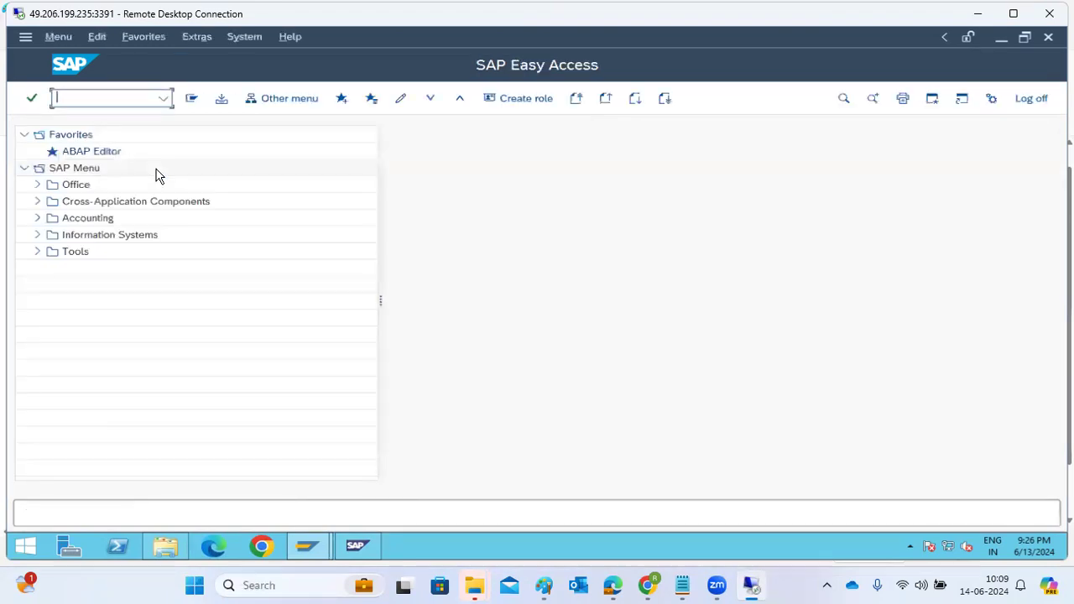
# Step: Try to open the work process overview with transaction SM50, and return to SAP Easy Access
pyautogui.write('sm50')
pyautogui.press('Return')
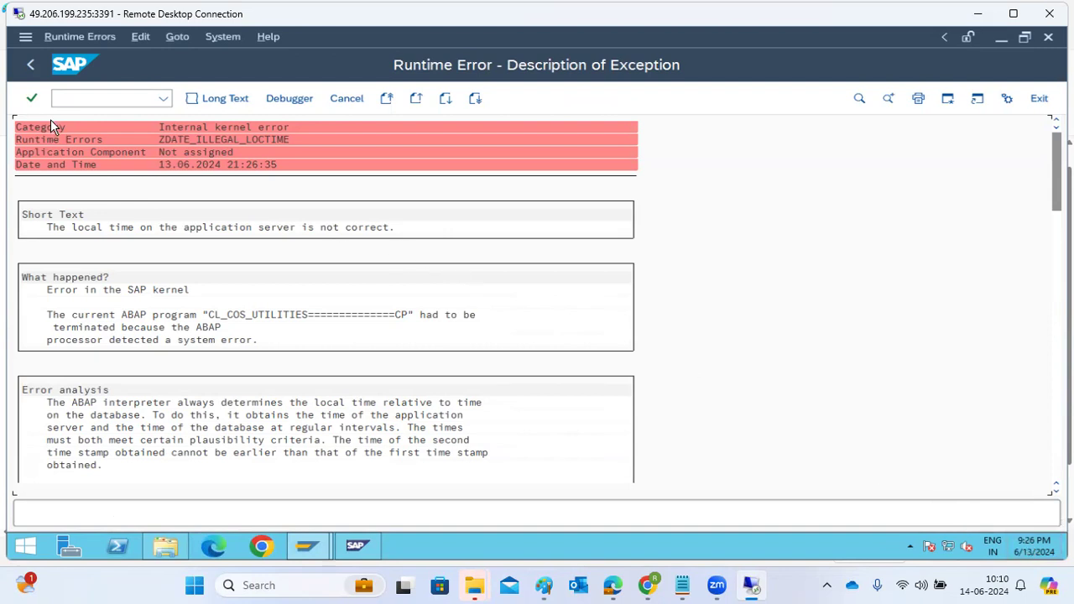
pyautogui.click(29, 65)
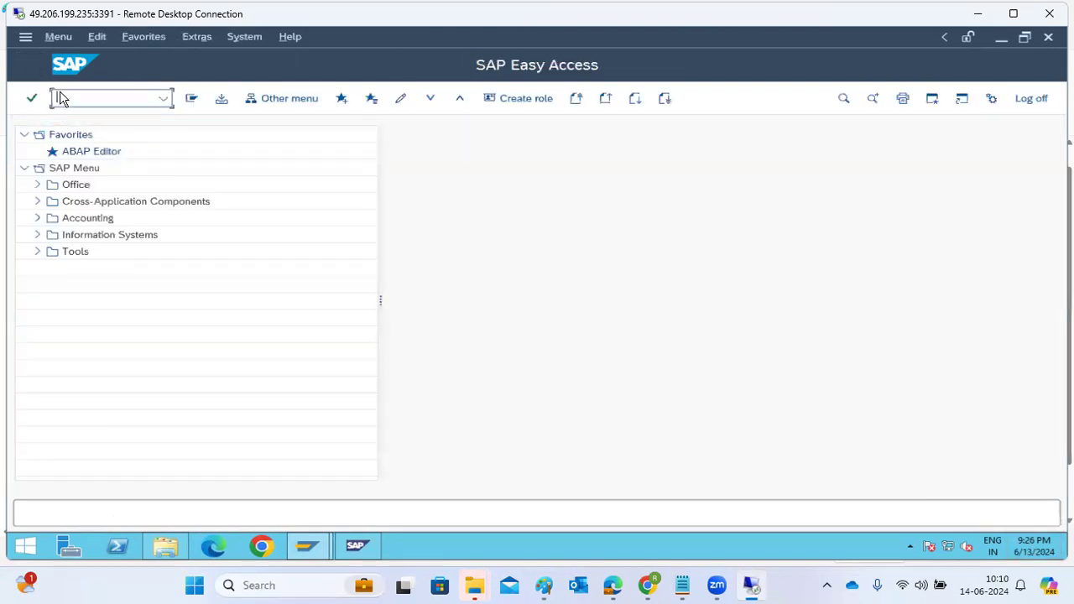
# Step: Open transaction SMLG and try to assign instance saptraining1_NW1_00 to logon group INDIA, and start another assignment
pyautogui.write('smlg')
pyautogui.press('Return')
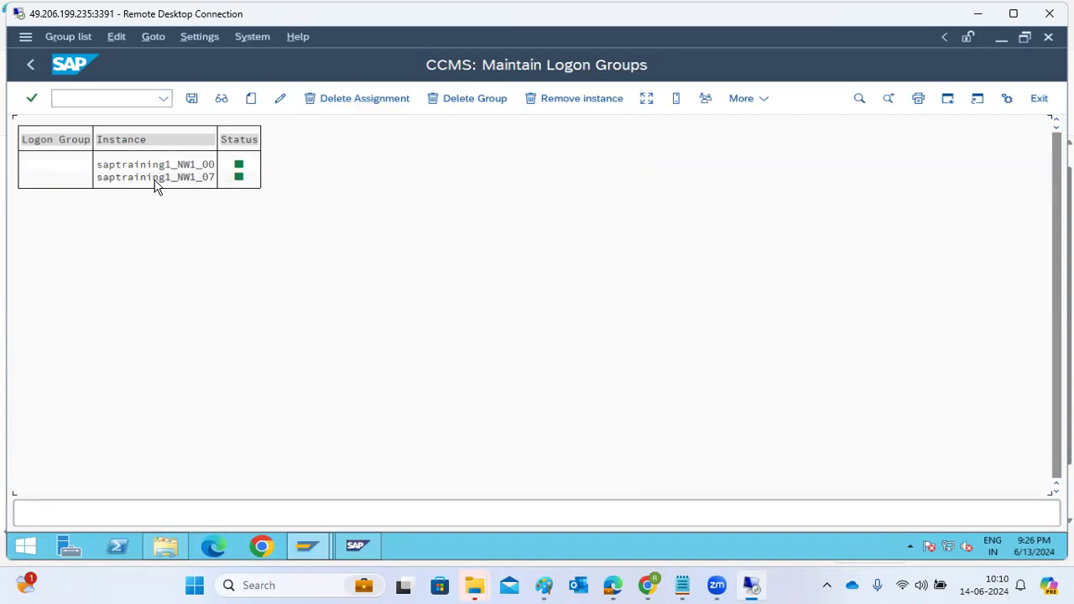
pyautogui.click(251, 100)
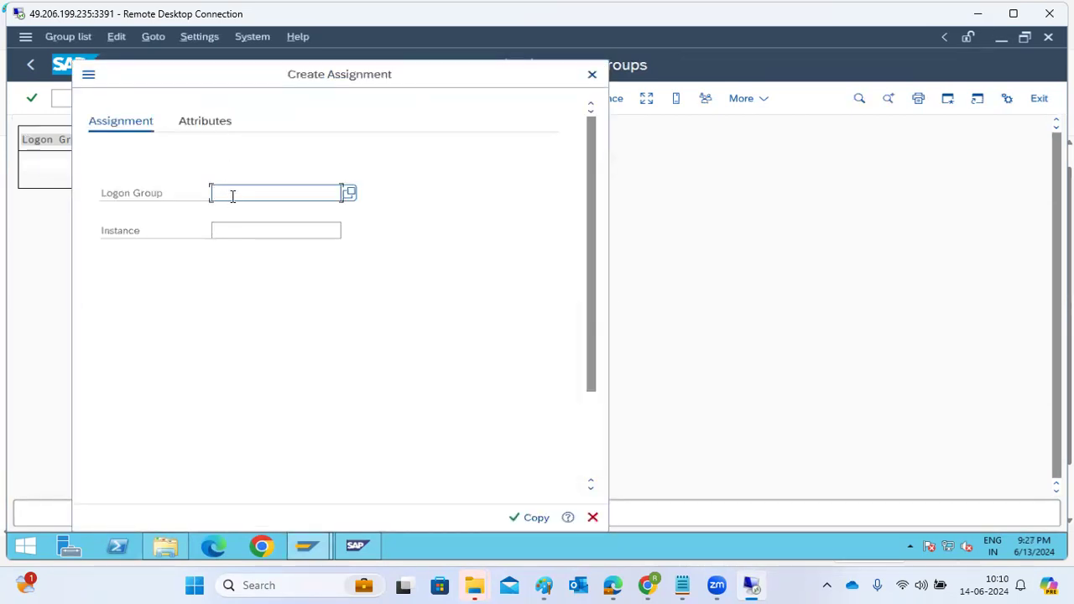
pyautogui.write('INDIA')
pyautogui.click(245, 223)
pyautogui.click(348, 232)
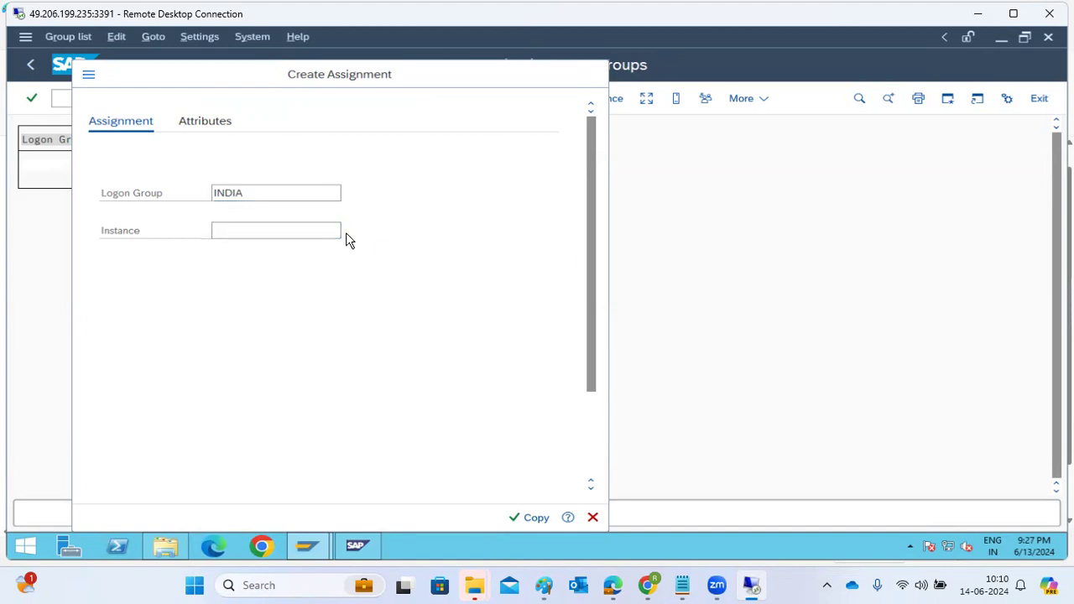
pyautogui.doubleClick(447, 323)
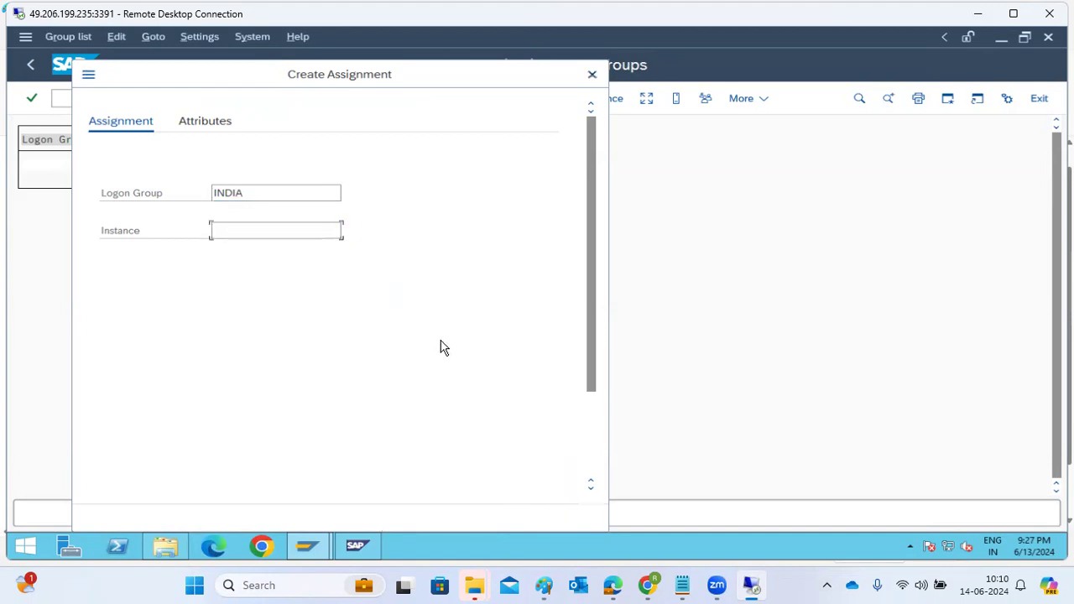
pyautogui.click(528, 516)
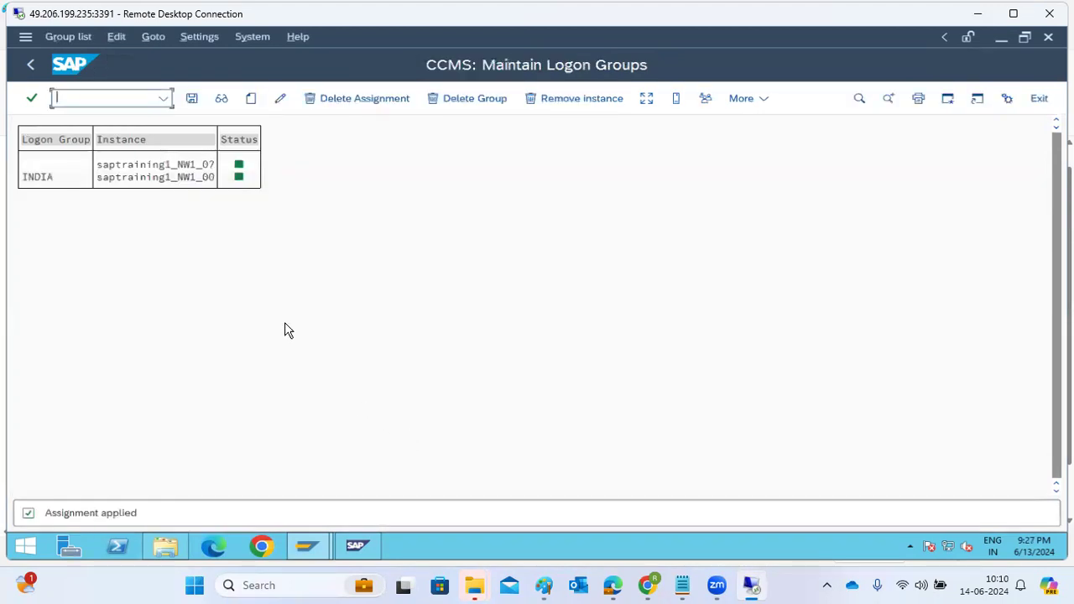
pyautogui.click(149, 166)
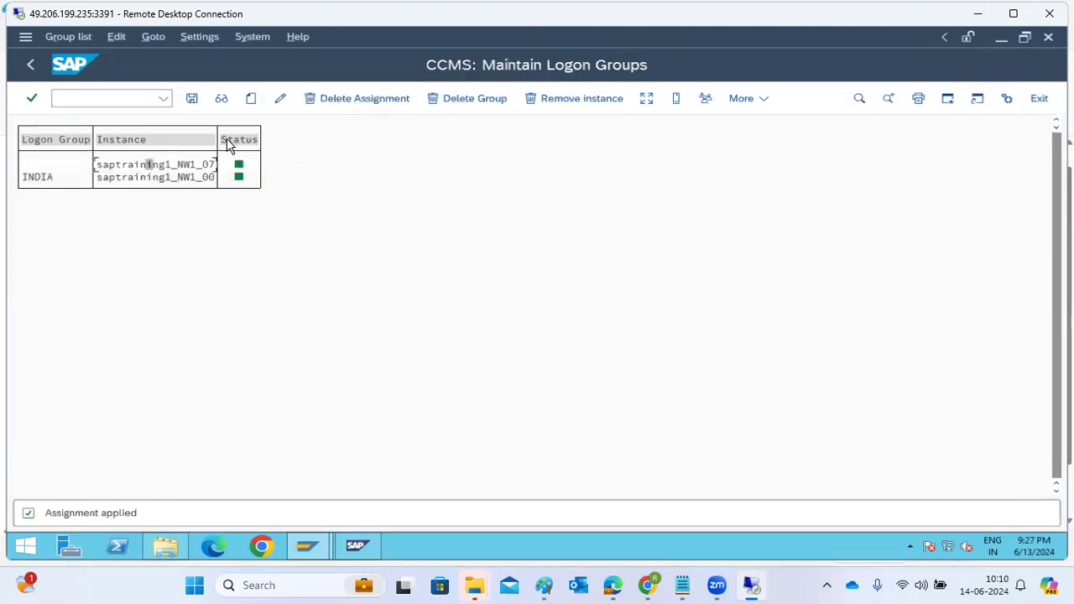
pyautogui.click(250, 99)
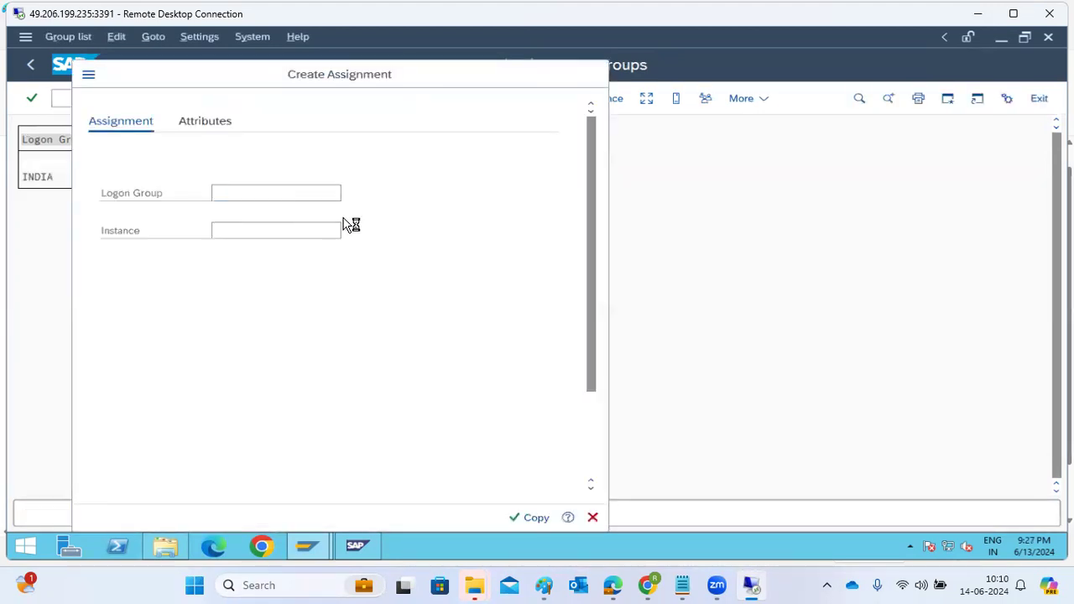
# Step: Reopen transaction SMLG, assign instance saptraining1_NW1_00 to logon group INDIA, and save the logon groups
pyautogui.click(32, 64)
pyautogui.write('SMLG')
pyautogui.press('Return')
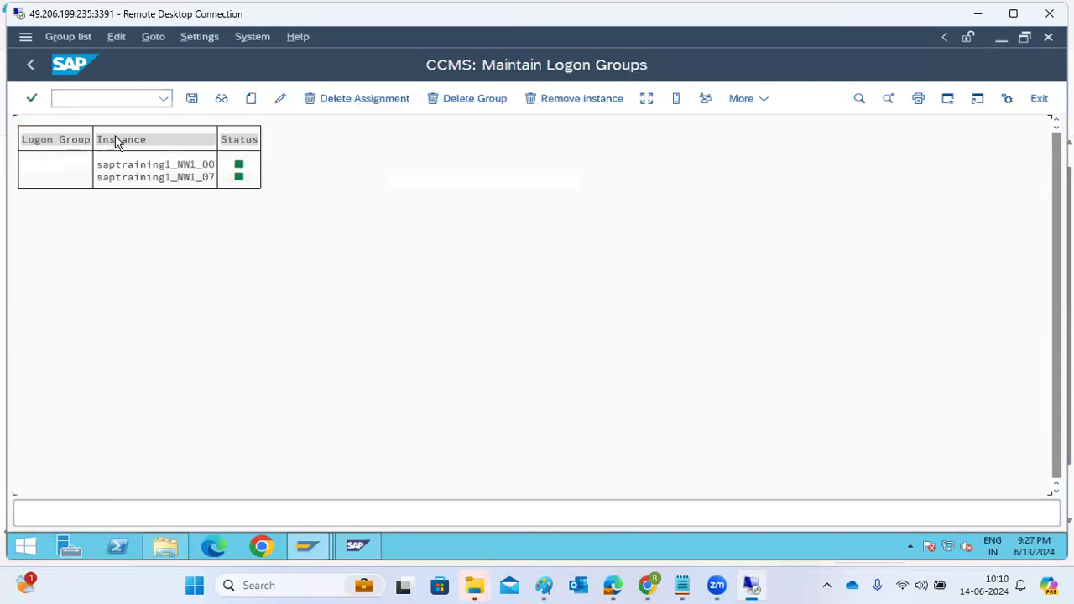
pyautogui.click(151, 178)
pyautogui.click(251, 98)
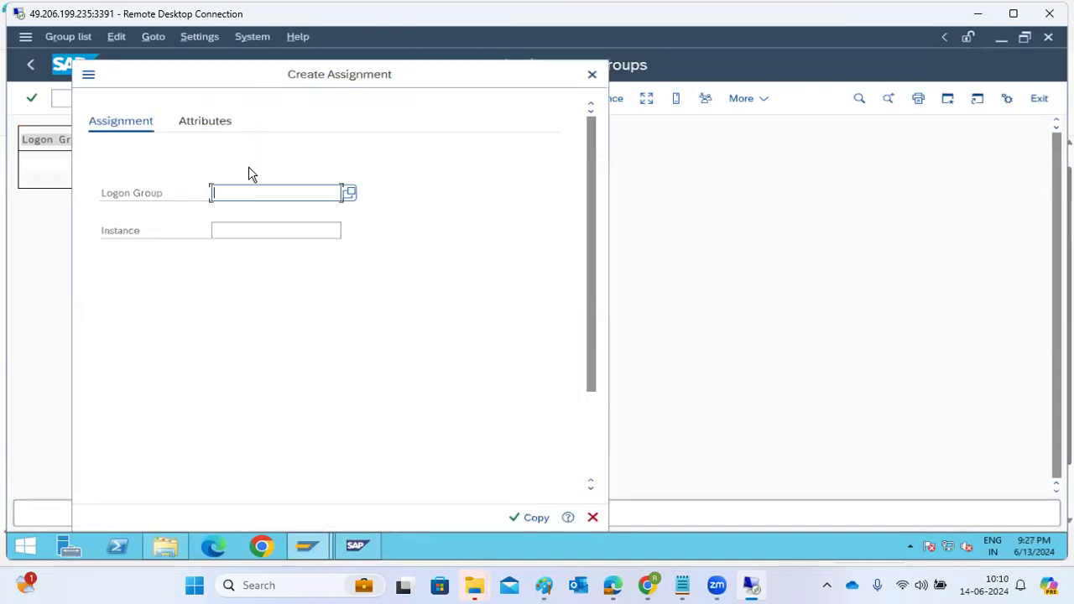
pyautogui.write('INDIA')
pyautogui.press('Tab')
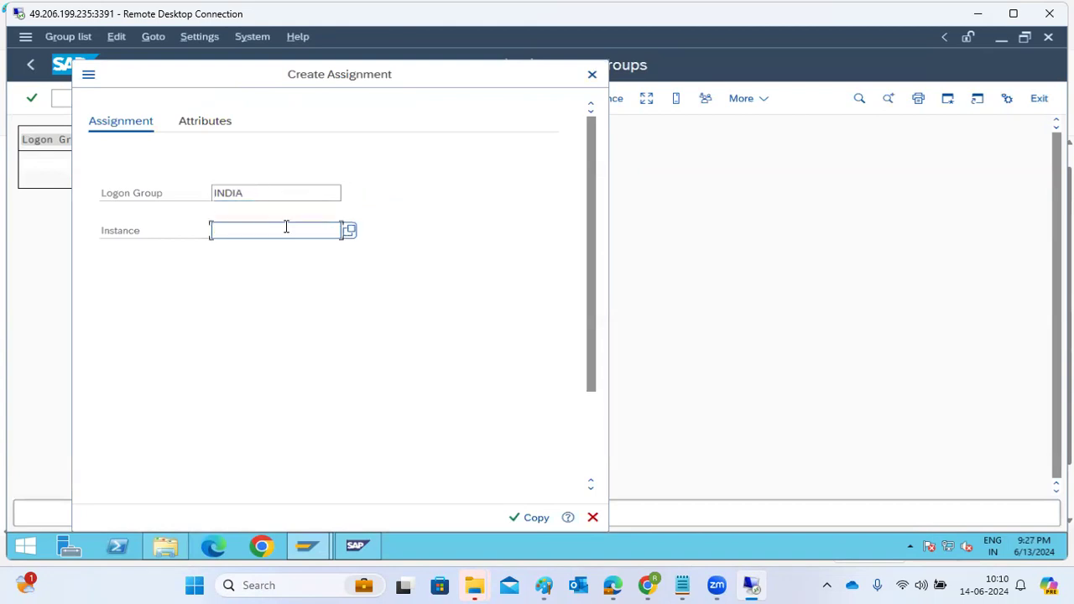
pyautogui.click(350, 235)
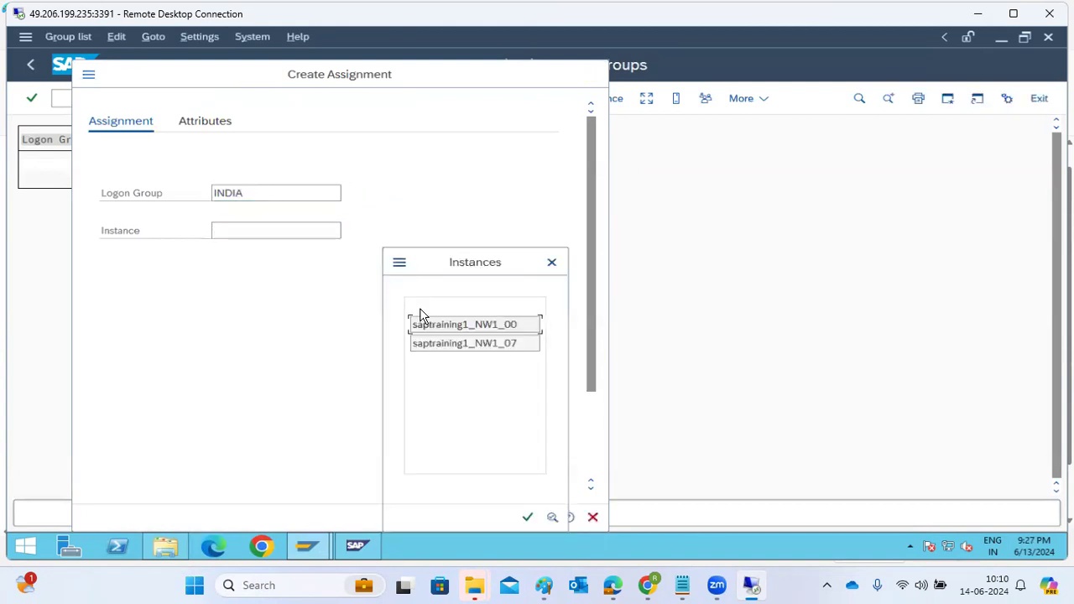
pyautogui.doubleClick(453, 324)
pyautogui.click(535, 520)
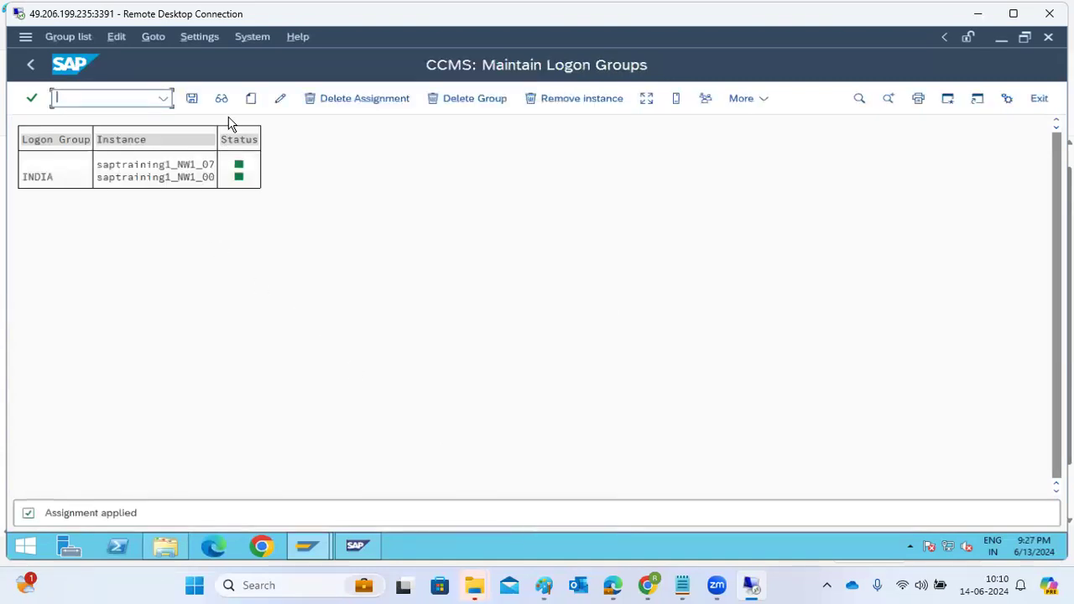
pyautogui.click(192, 99)
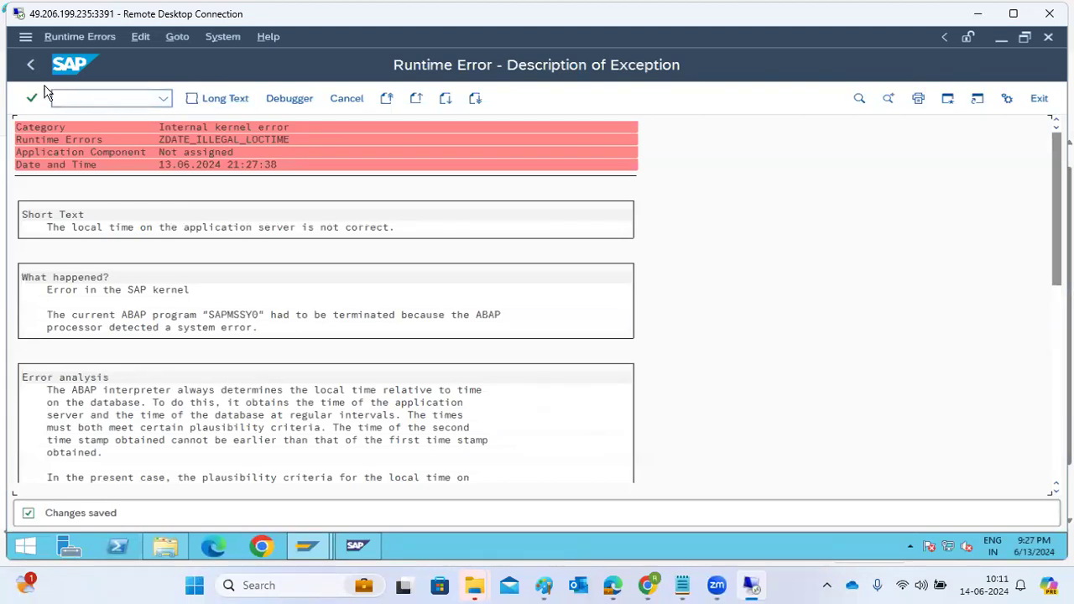
pyautogui.click(31, 63)
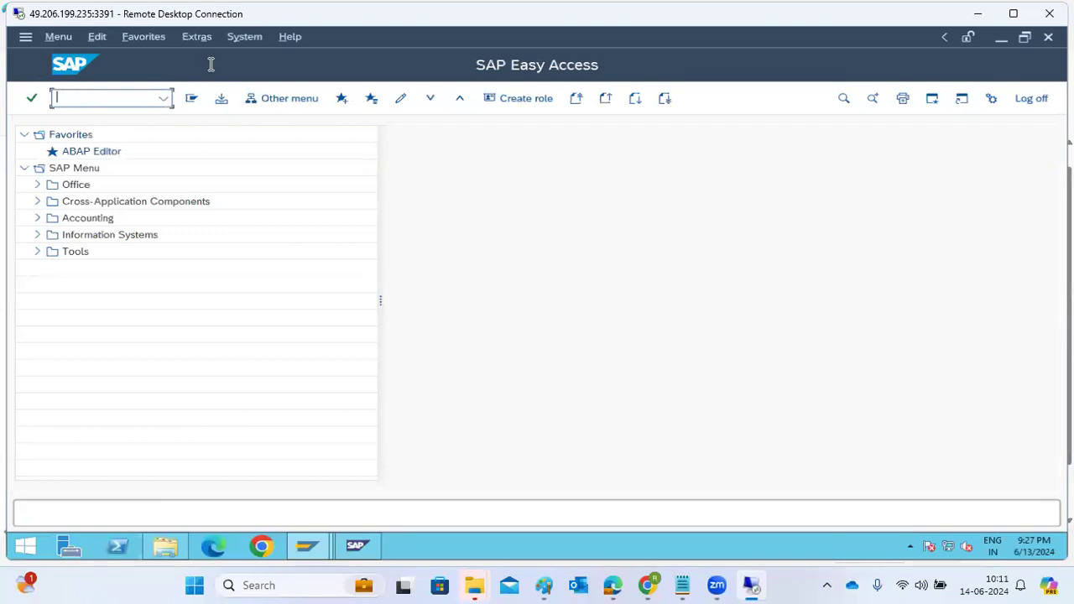
# Step: Open the remote server's date and time settings and check its time zone
pyautogui.click(1023, 547)
pyautogui.click(913, 507)
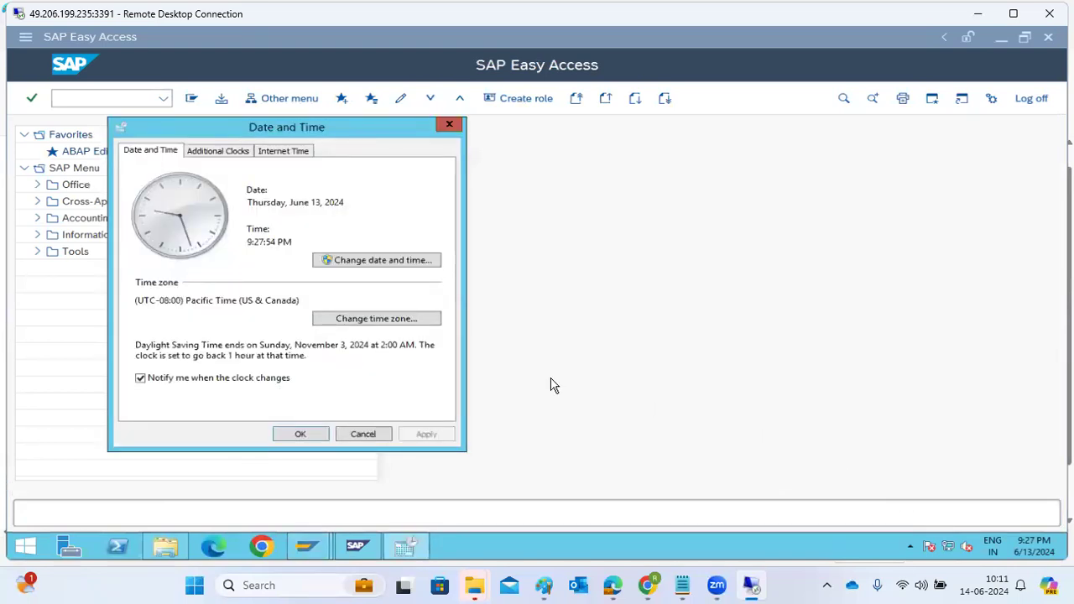
pyautogui.click(388, 322)
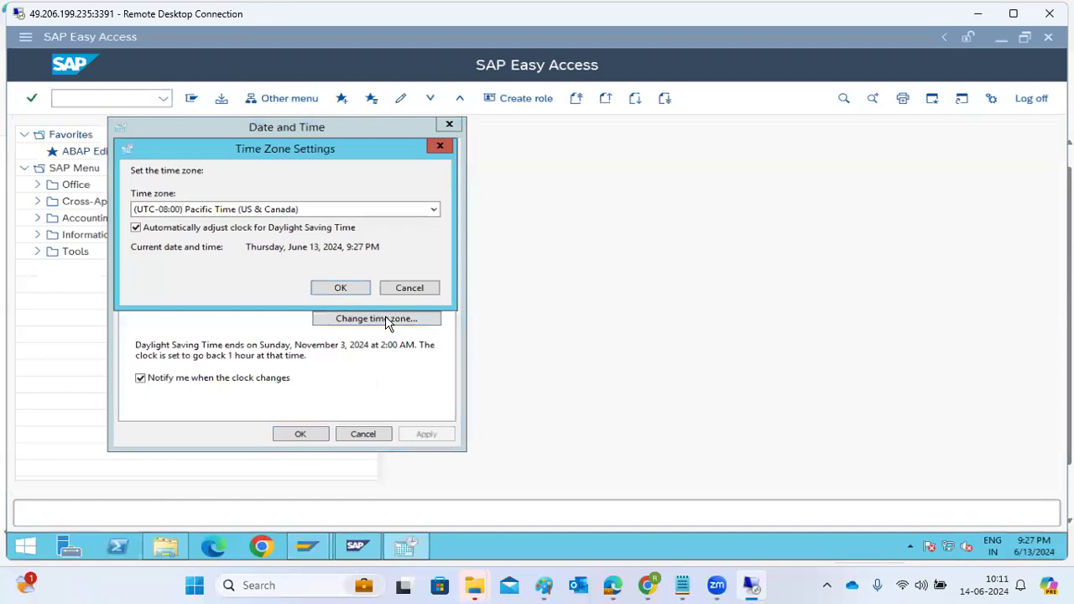
pyautogui.click(341, 288)
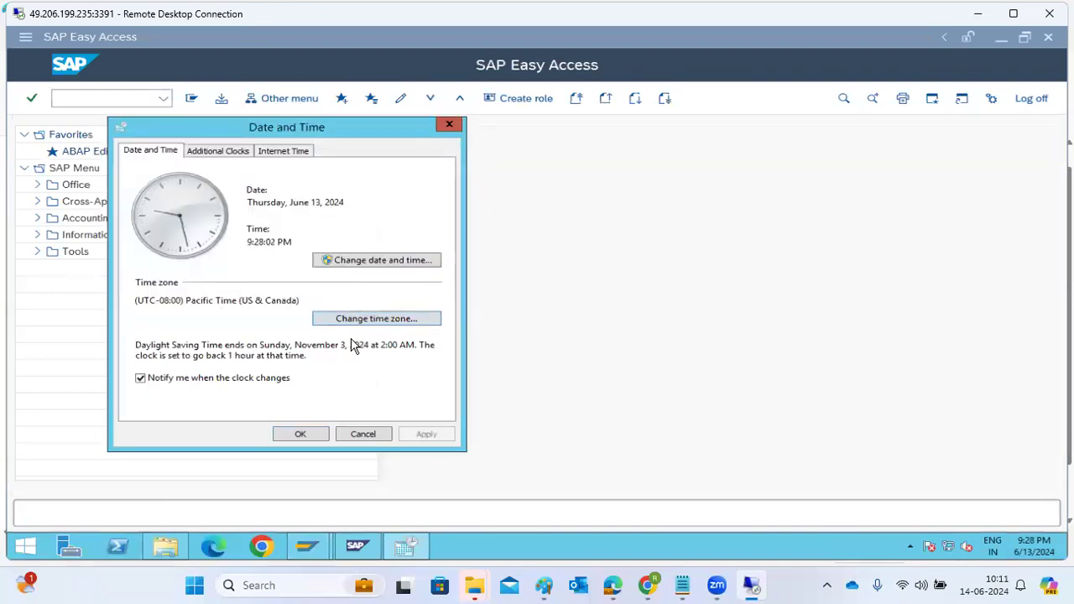
# Step: Synchronize the server clock with the Internet time server time.windows.com and accept the date and time settings
pyautogui.click(224, 156)
pyautogui.click(273, 153)
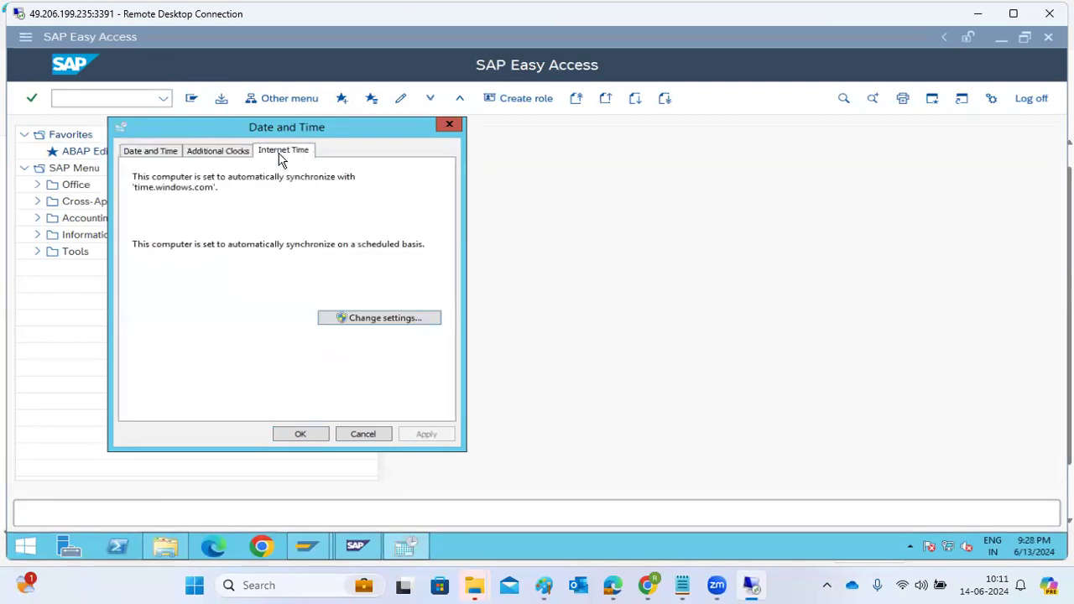
pyautogui.click(353, 320)
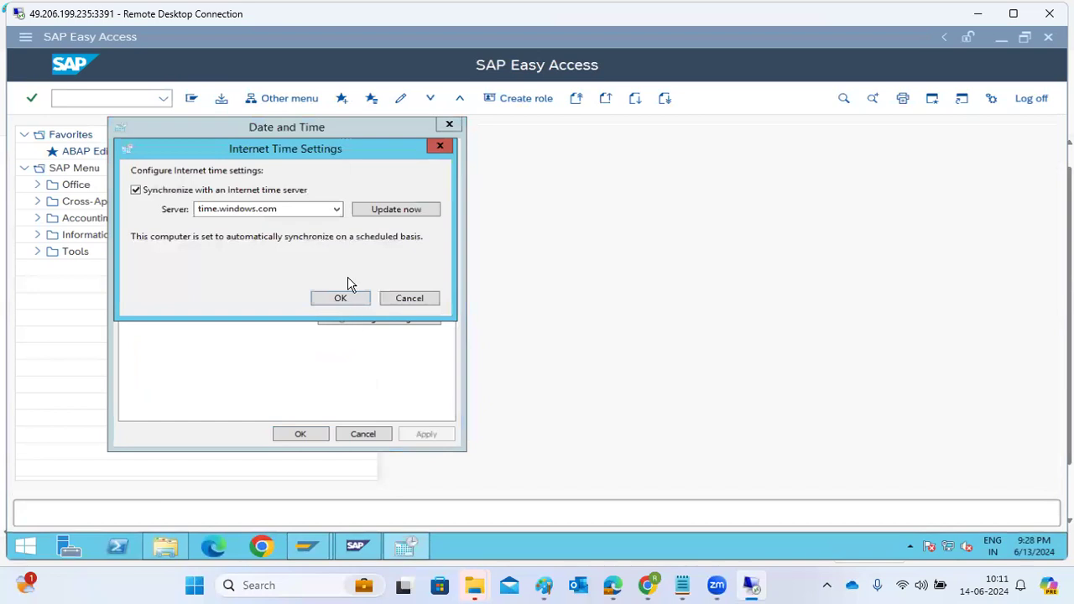
pyautogui.click(366, 215)
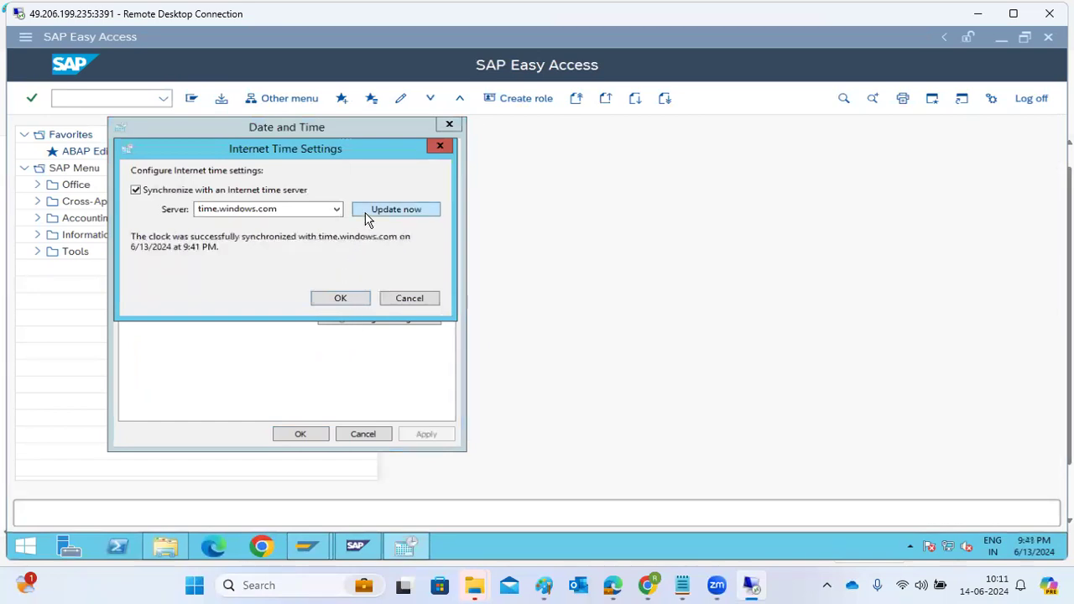
pyautogui.click(342, 298)
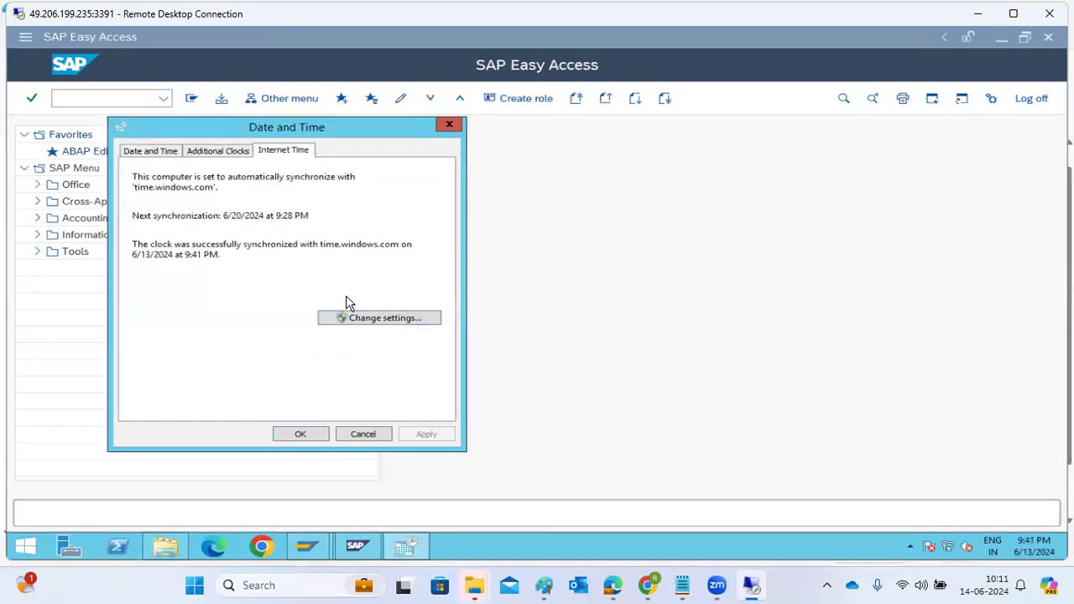
pyautogui.click(290, 440)
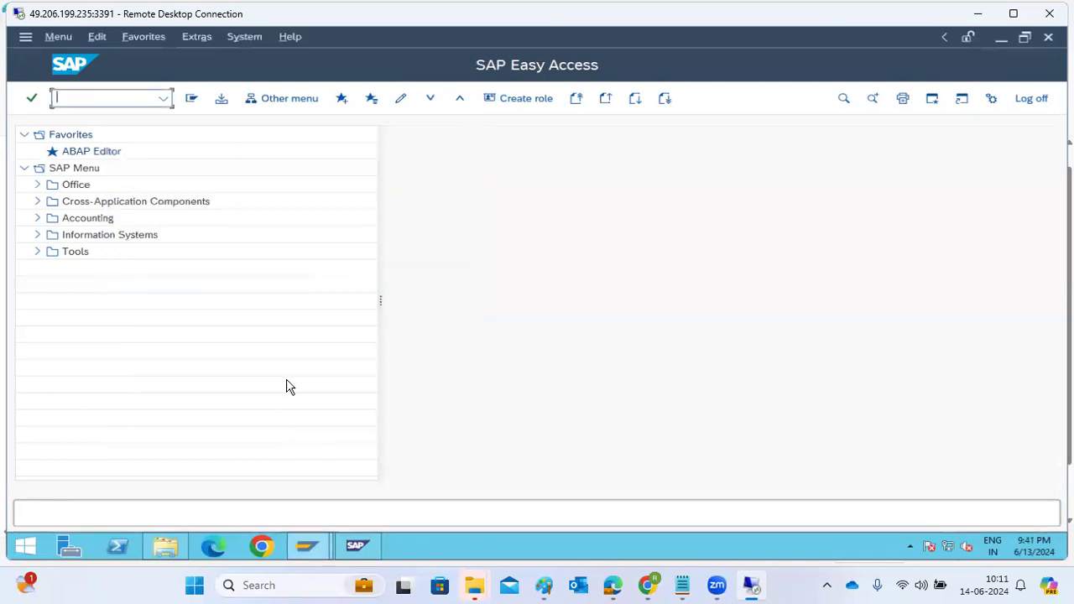
# Step: In ST22, open today's ZDATE_ILLEGAL_LOCTIME dump for program SAPMSSY0 and read its user and transaction details and correction advice
pyautogui.write('st22')
pyautogui.press('Return')
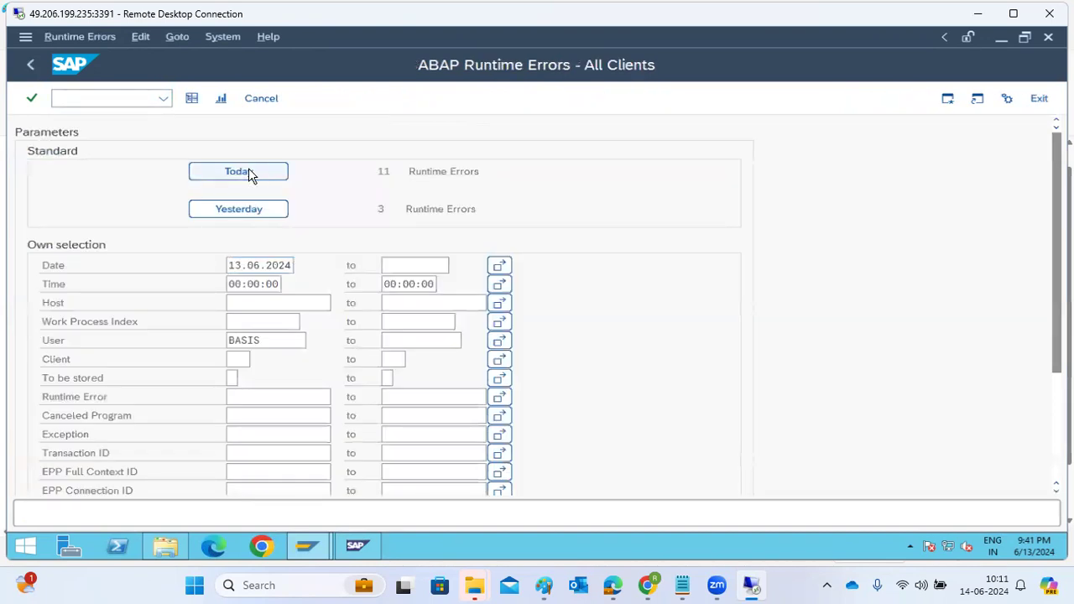
pyautogui.click(249, 174)
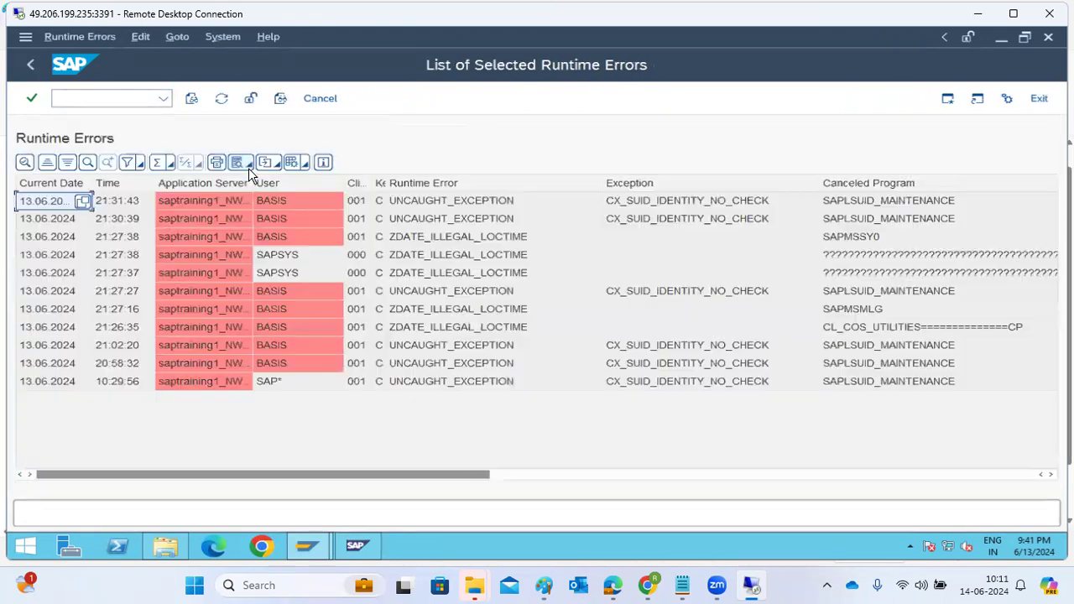
pyautogui.doubleClick(425, 235)
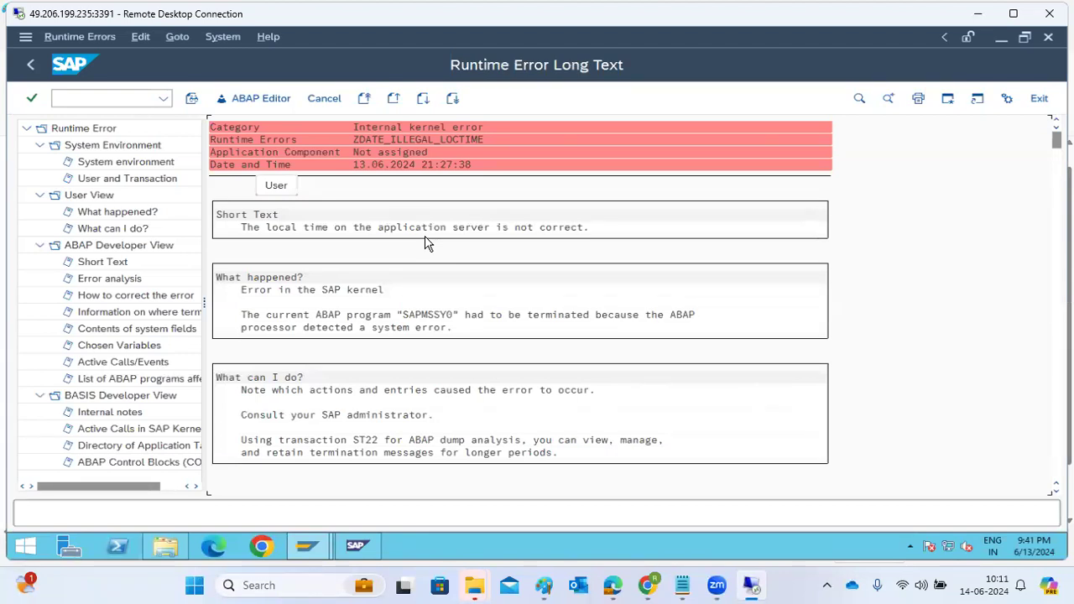
pyautogui.click(171, 180)
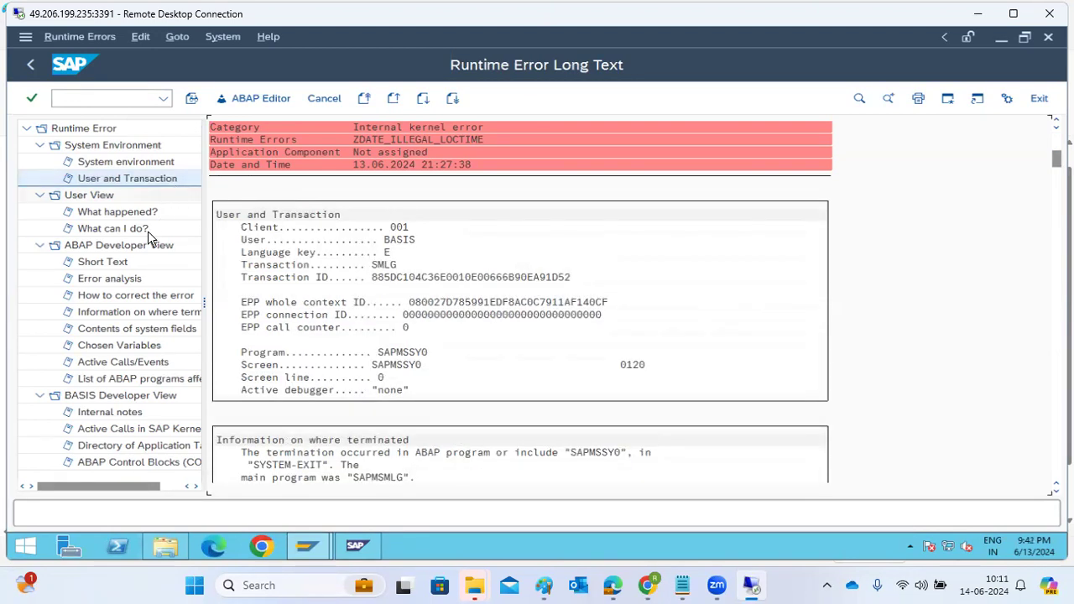
pyautogui.click(120, 299)
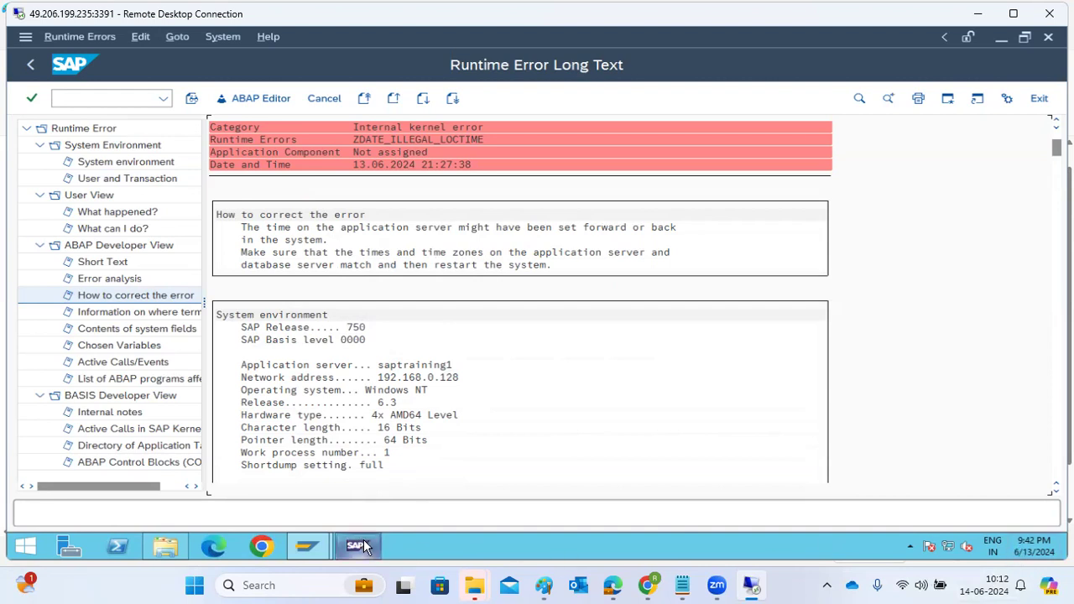
# Step: Switch to the SAP management console and check the instances of systems MK1 and NW1
pyautogui.moveTo(359, 541)
pyautogui.click(332, 486)
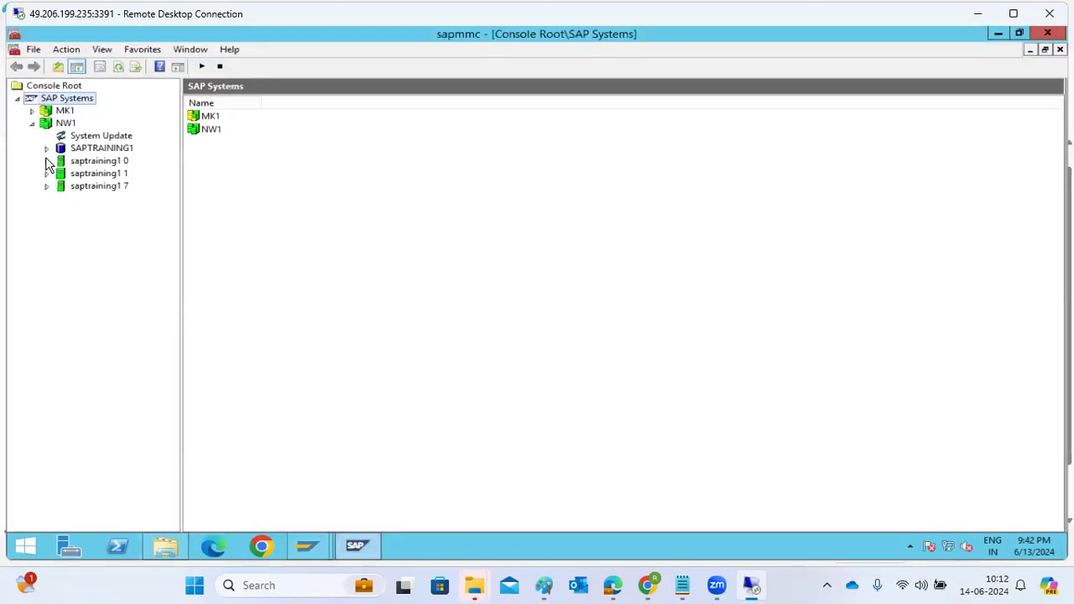
pyautogui.click(33, 111)
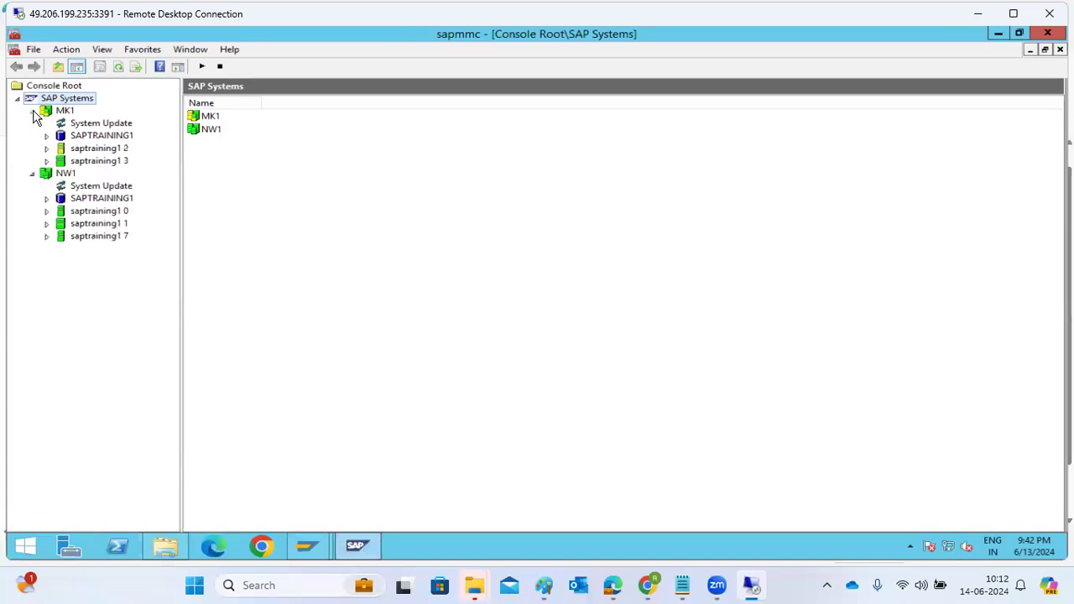
pyautogui.click(33, 111)
# Step: Return to the SAP session showing the runtime error text and open transaction SMLG in place of it
pyautogui.moveTo(312, 541)
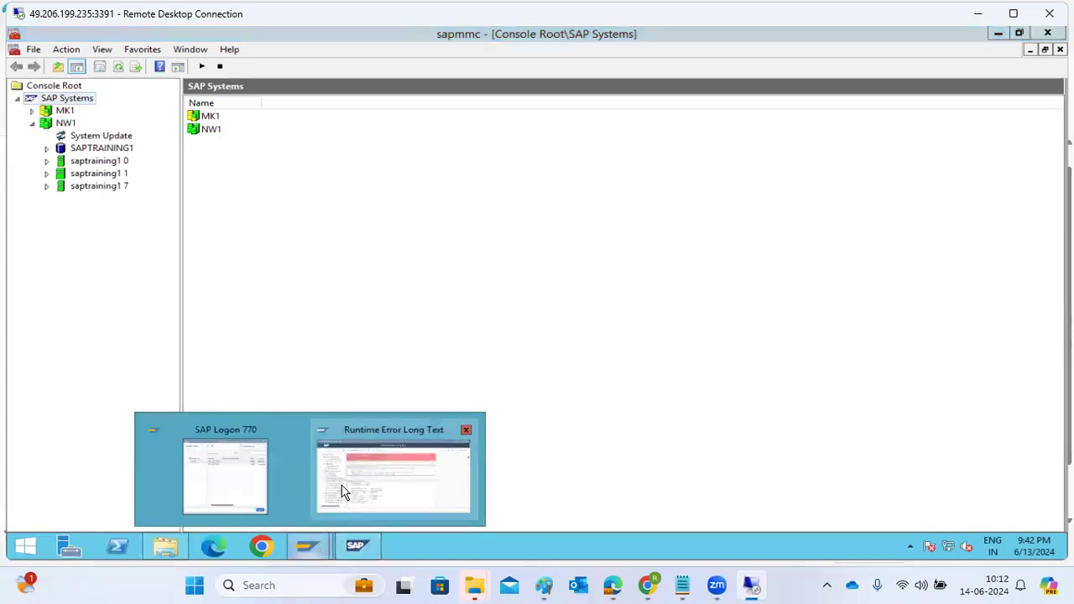
pyautogui.click(341, 492)
pyautogui.click(61, 98)
pyautogui.write('/nsmlg')
pyautogui.press('Return')
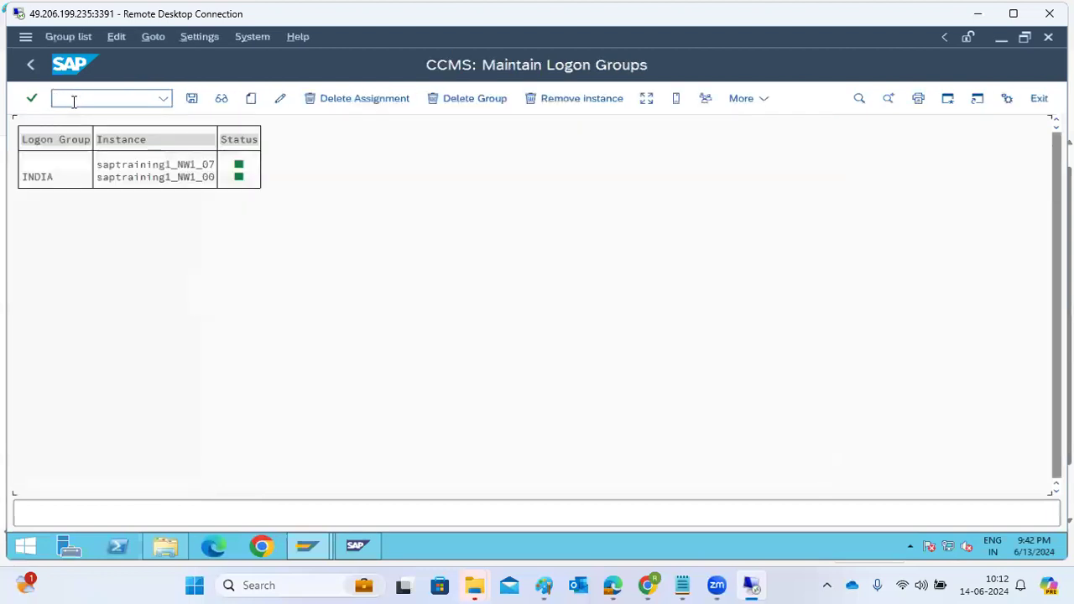
# Step: Assign instance saptraining1_NW1_07 to logon group INDIA and save the assignment
pyautogui.click(162, 164)
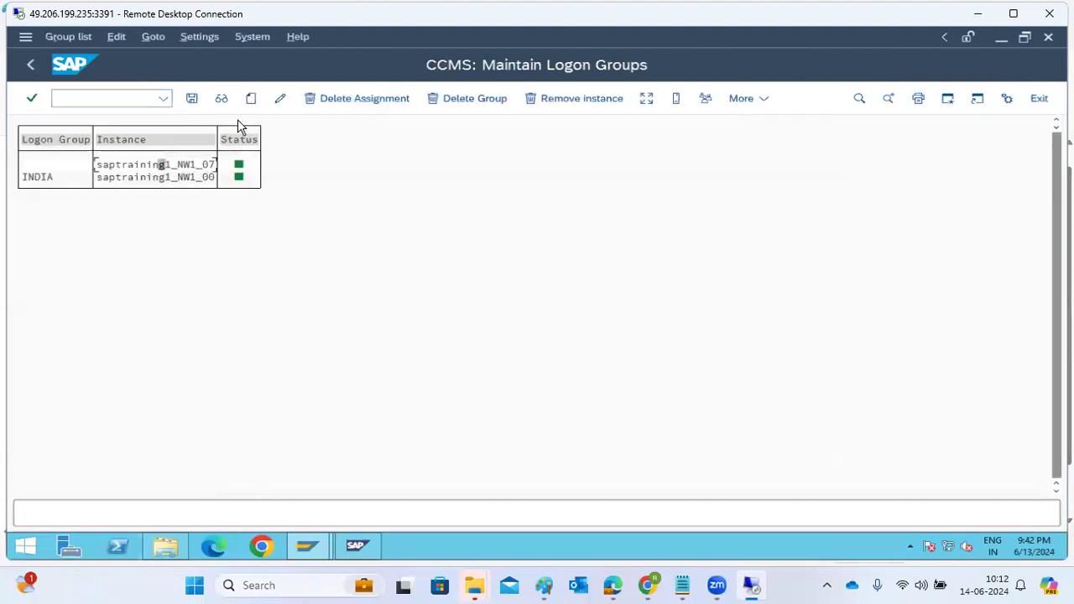
pyautogui.click(250, 100)
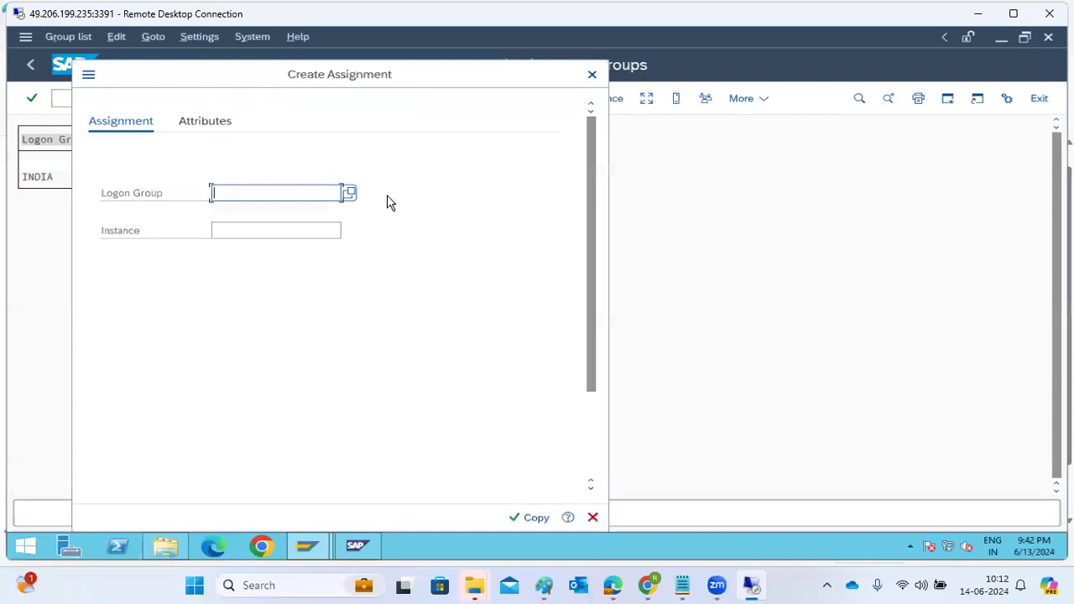
pyautogui.write('INDIA')
pyautogui.hotkey('alt', 'Tab')
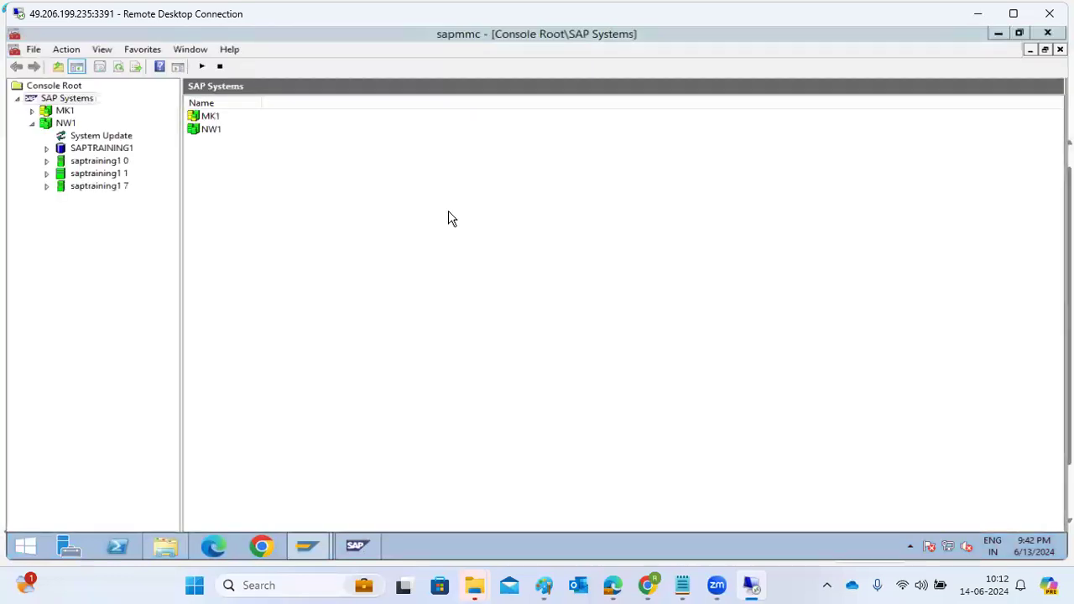
pyautogui.click(998, 34)
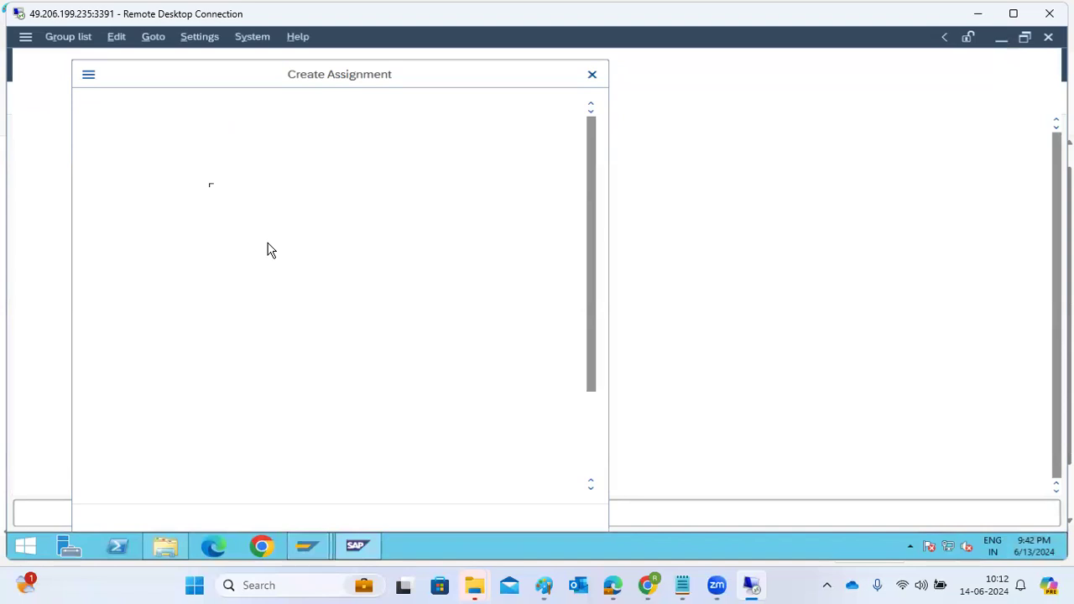
pyautogui.click(349, 232)
pyautogui.doubleClick(462, 343)
pyautogui.click(540, 517)
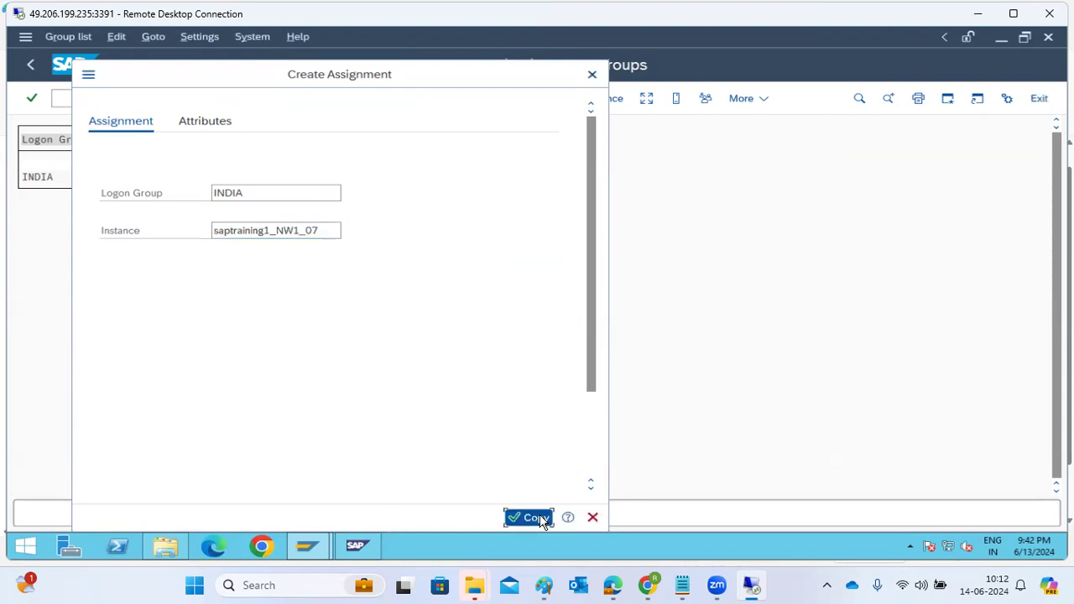
pyautogui.click(191, 99)
pyautogui.click(191, 100)
pyautogui.click(191, 101)
pyautogui.click(191, 101)
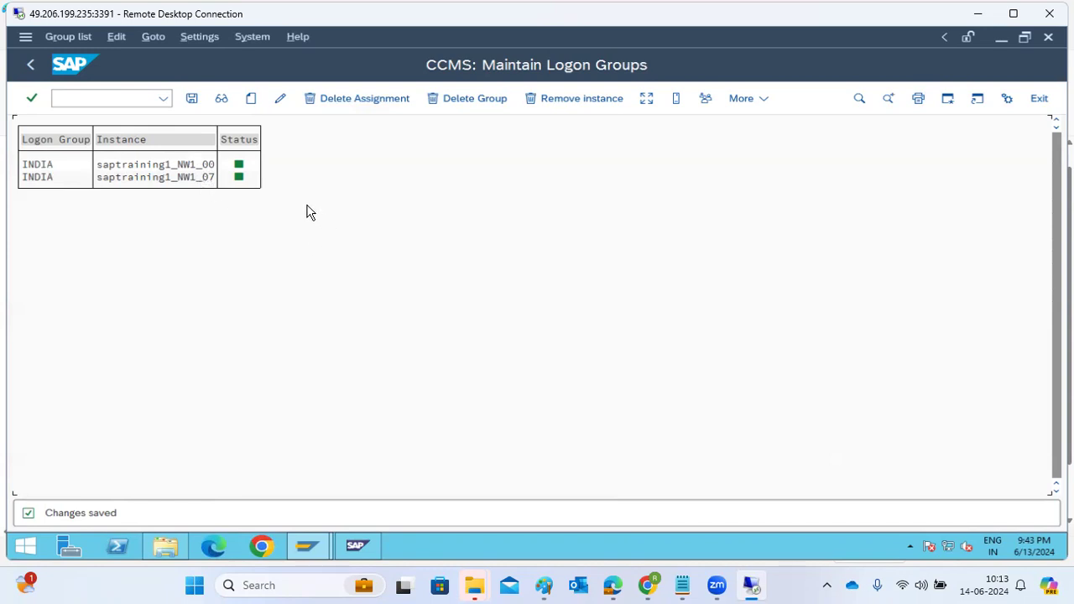
# Step: Create logon group PUBLIC with instance saptraining1_NW1_00 and save it
pyautogui.click(248, 101)
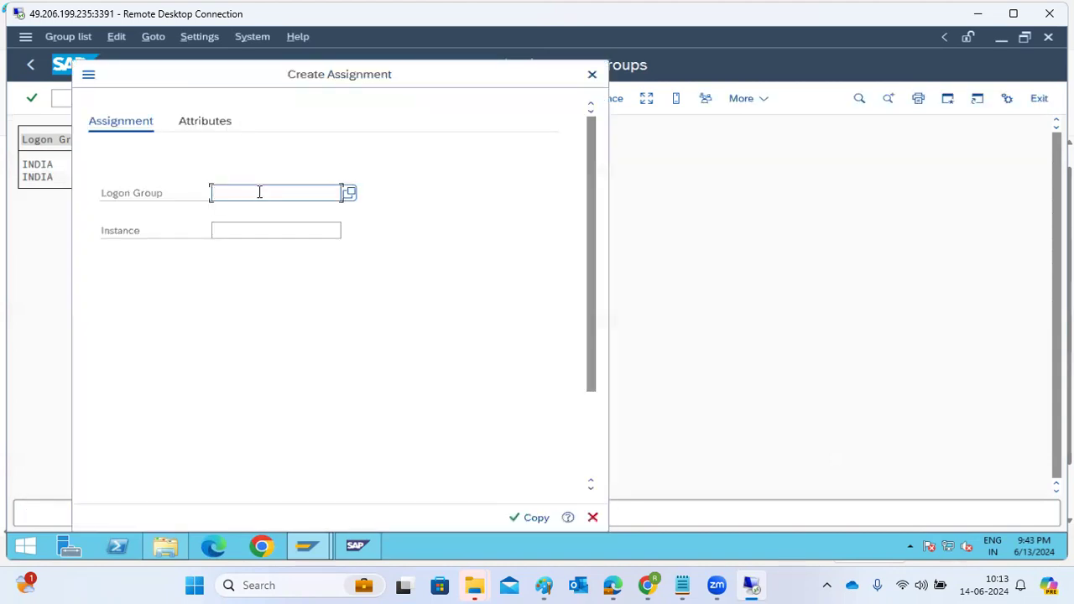
pyautogui.write('PUBLIC')
pyautogui.click(278, 232)
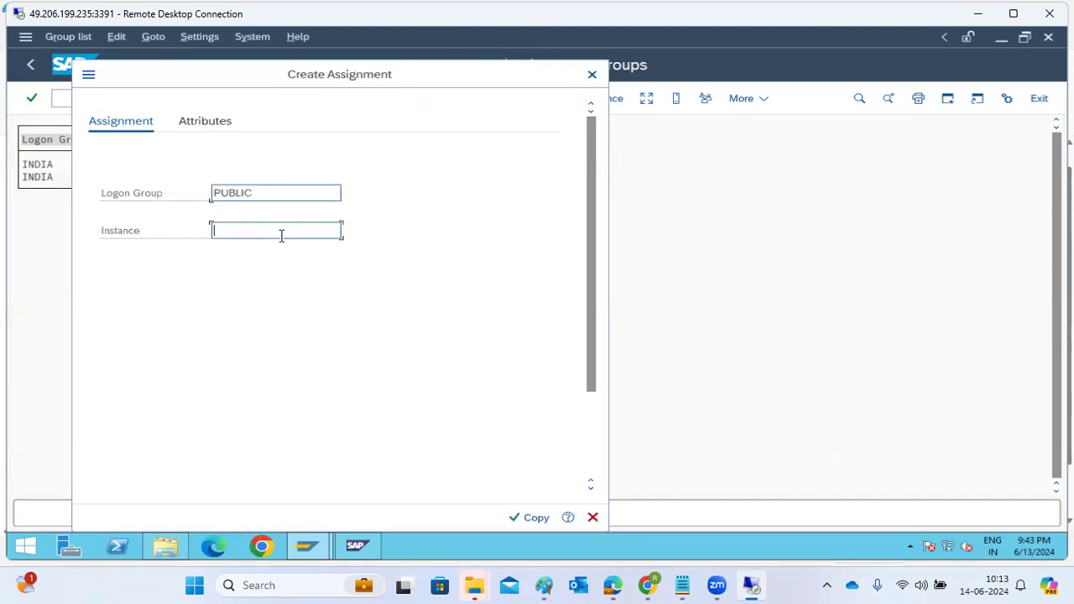
pyautogui.click(349, 231)
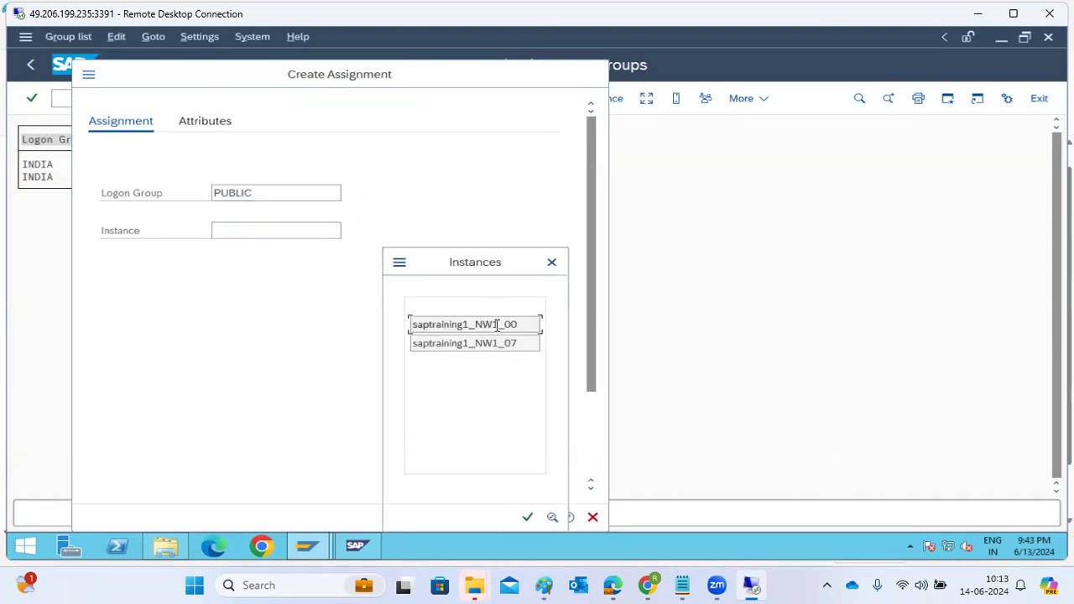
pyautogui.click(497, 330)
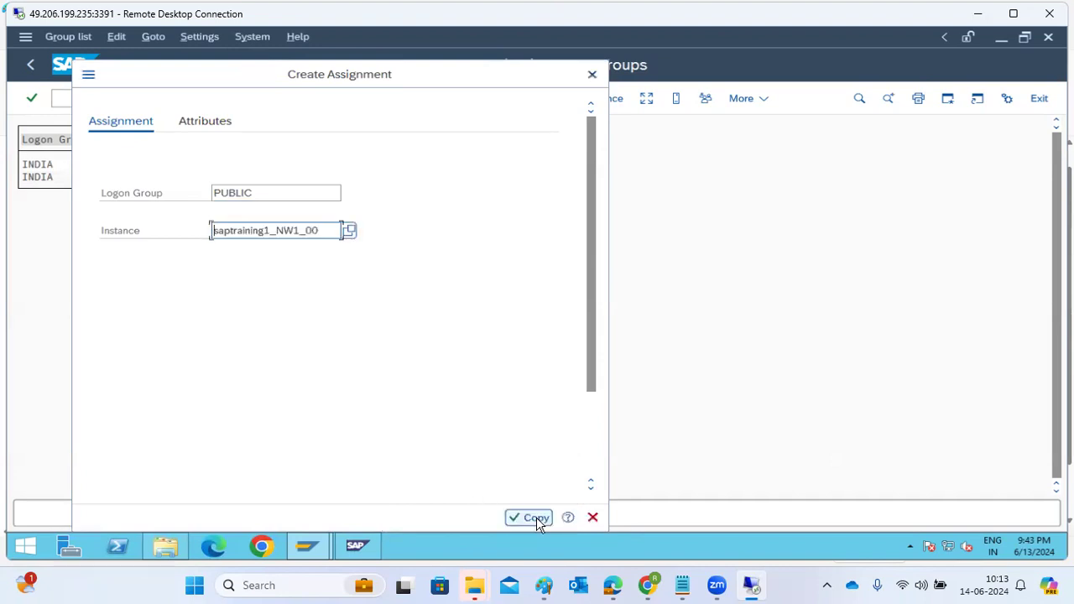
pyautogui.click(535, 518)
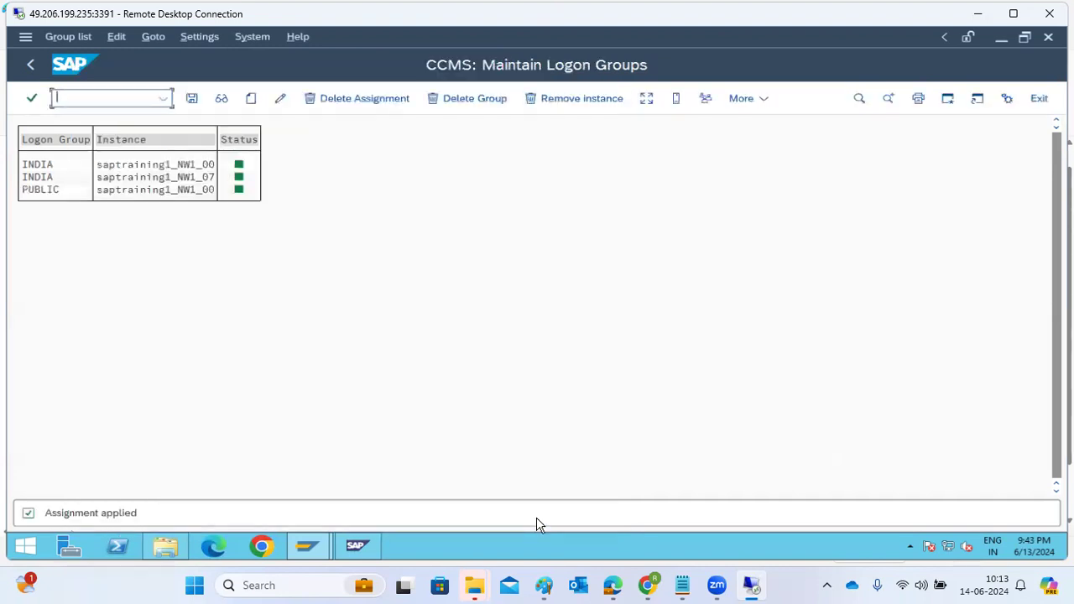
pyautogui.click(200, 97)
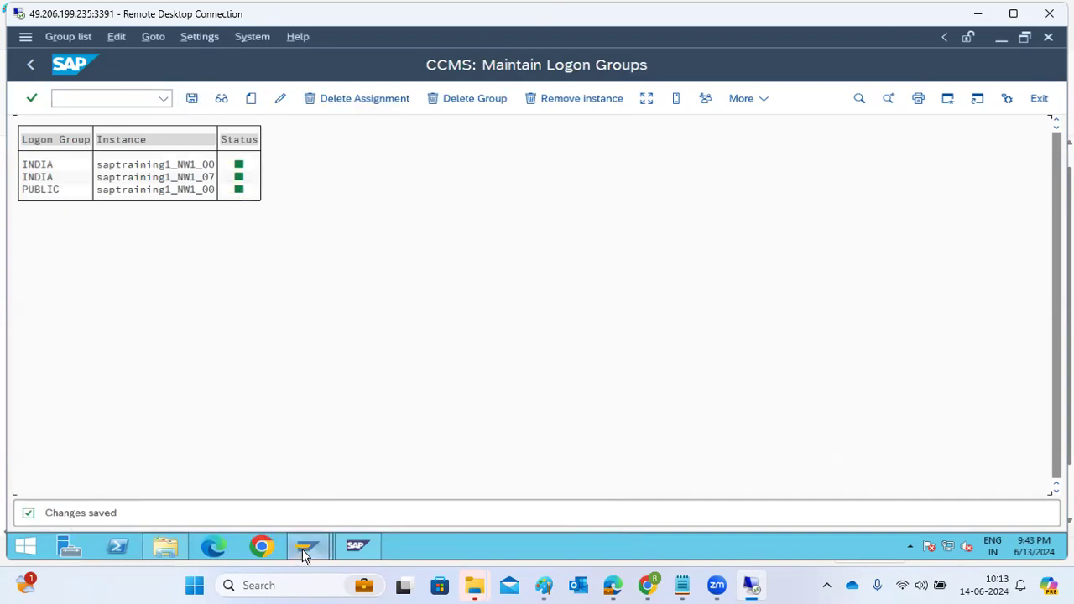
# Step: Switch to SAP Logon and start a new connection entry for a user-specified system using Group/Server Selection
pyautogui.moveTo(306, 555)
pyautogui.click(247, 506)
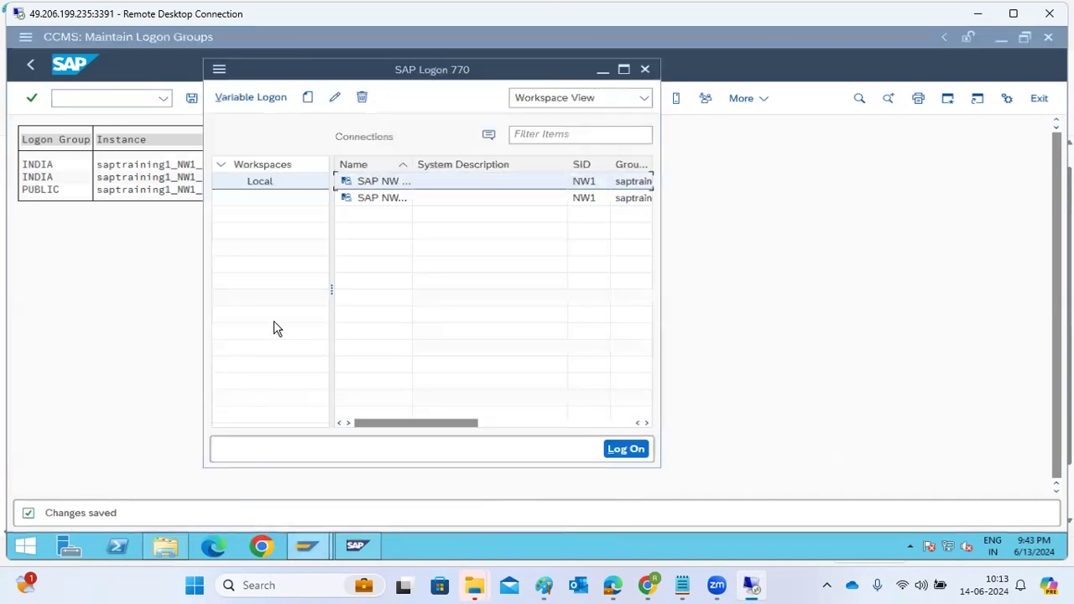
pyautogui.click(308, 99)
pyautogui.click(324, 118)
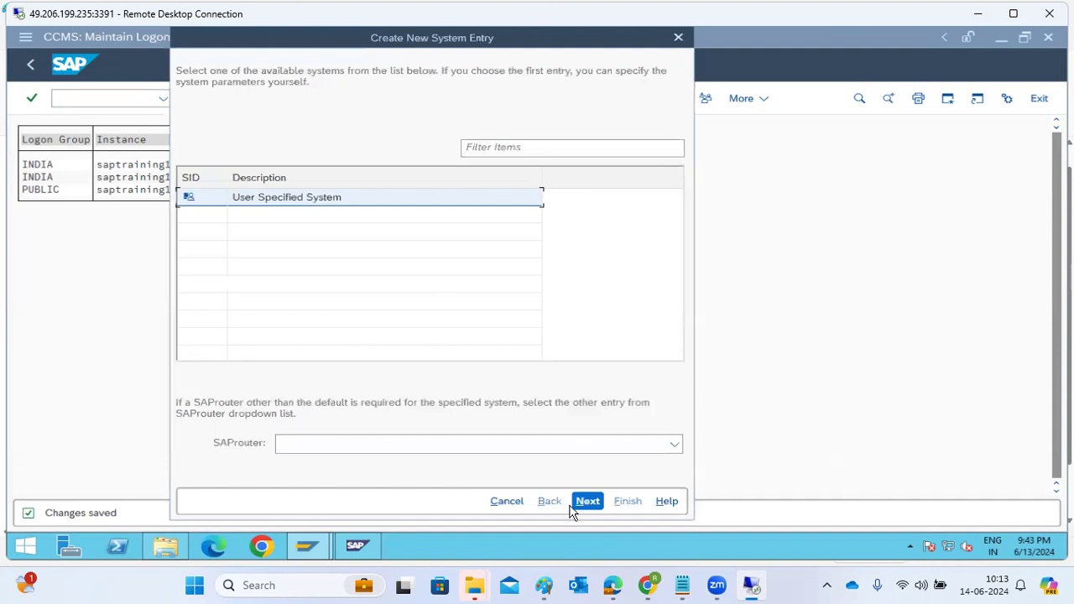
pyautogui.click(589, 506)
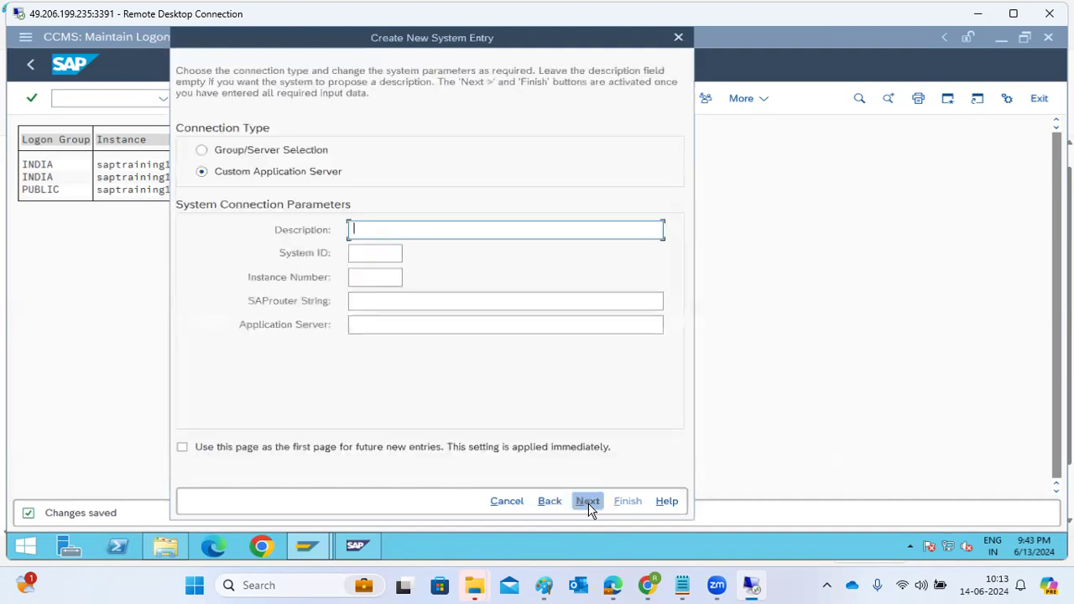
pyautogui.click(281, 157)
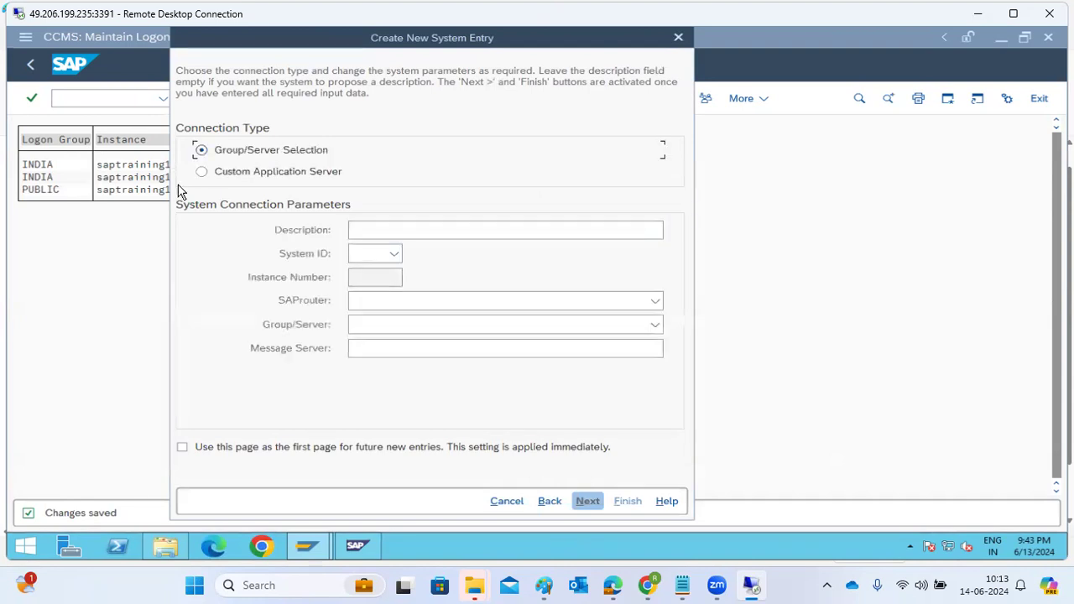
# Step: Return to the SAP session, exit logon group maintenance and reopen it to recheck the saved assignments
pyautogui.click(94, 257)
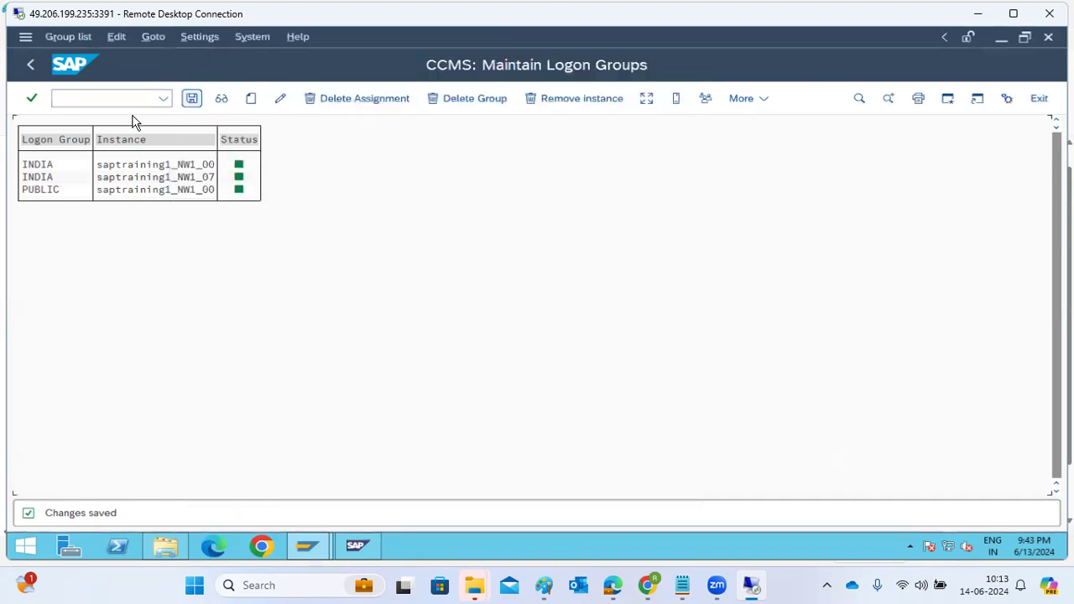
pyautogui.click(31, 65)
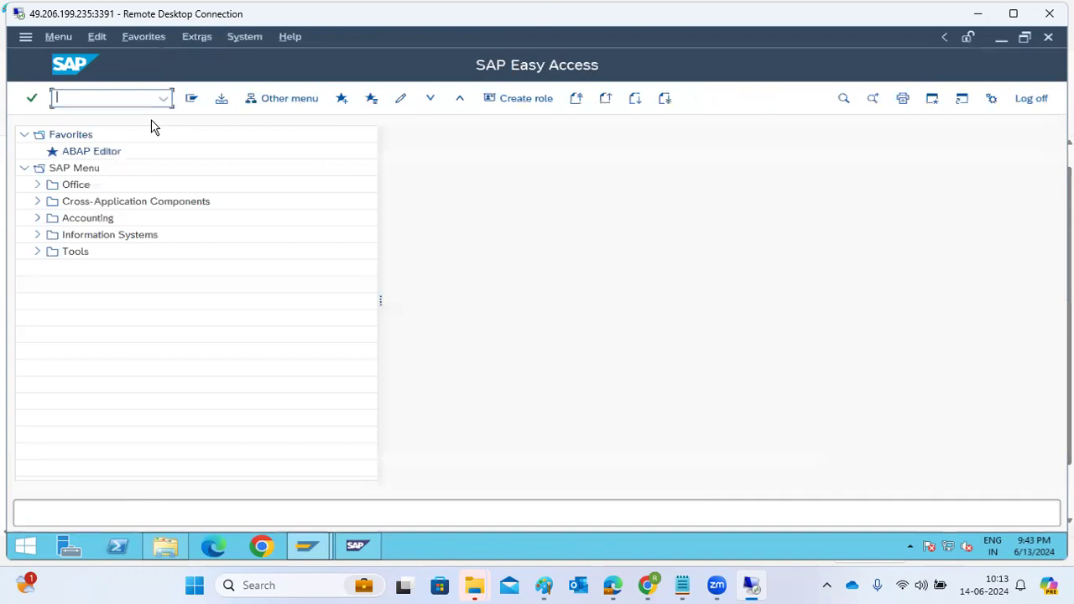
pyautogui.write('smlg')
pyautogui.press('Return')
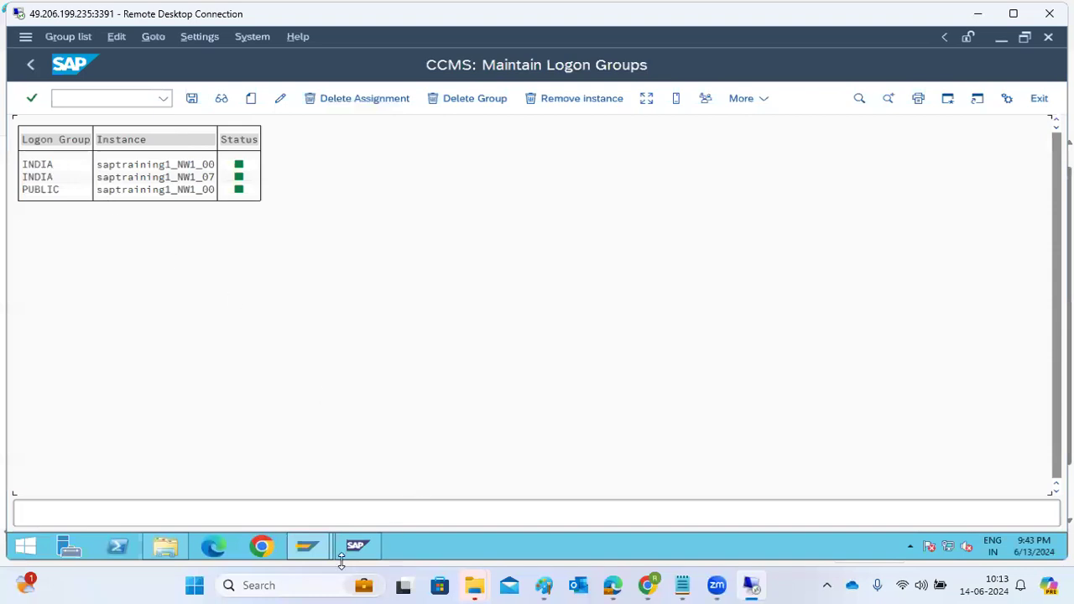
# Step: Return to the new SAP Logon system entry and set its description to NW1 - GROUPS and system ID to NW1
pyautogui.click(308, 549)
pyautogui.click(251, 486)
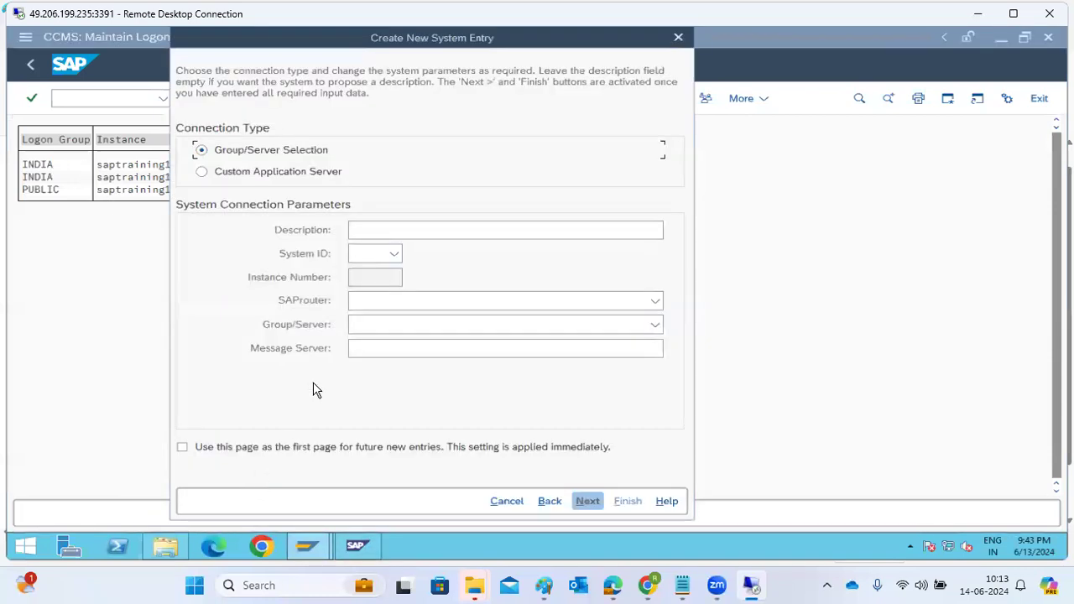
pyautogui.write('NW1 - SMLG')
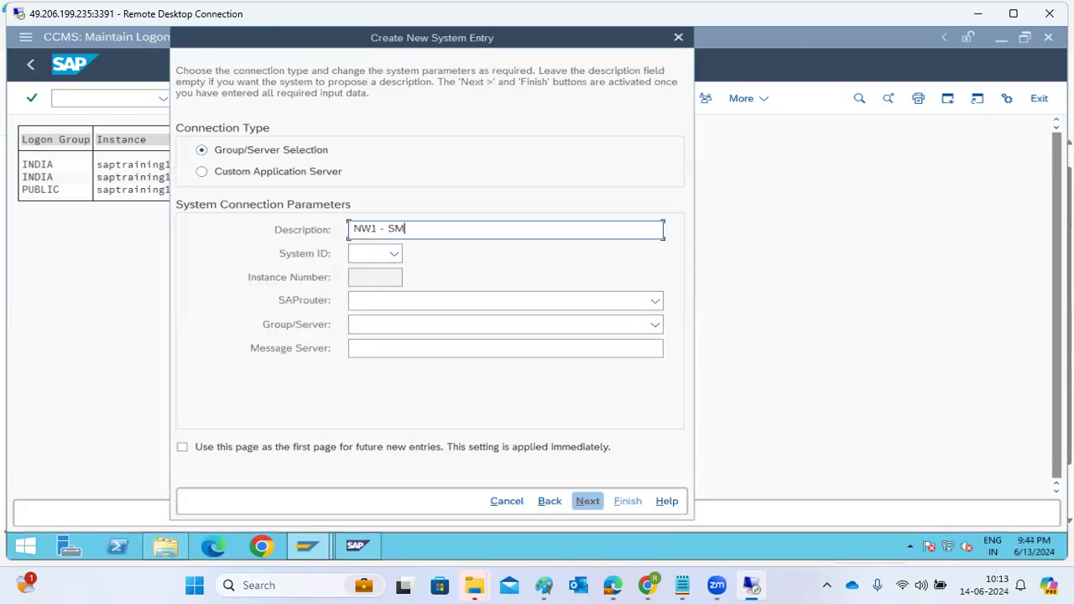
pyautogui.press('BackSpace')
pyautogui.press('BackSpace')
pyautogui.press('BackSpace')
pyautogui.press('BackSpace')
pyautogui.write('GROUPS')
pyautogui.click(363, 249)
pyautogui.write('NW1')
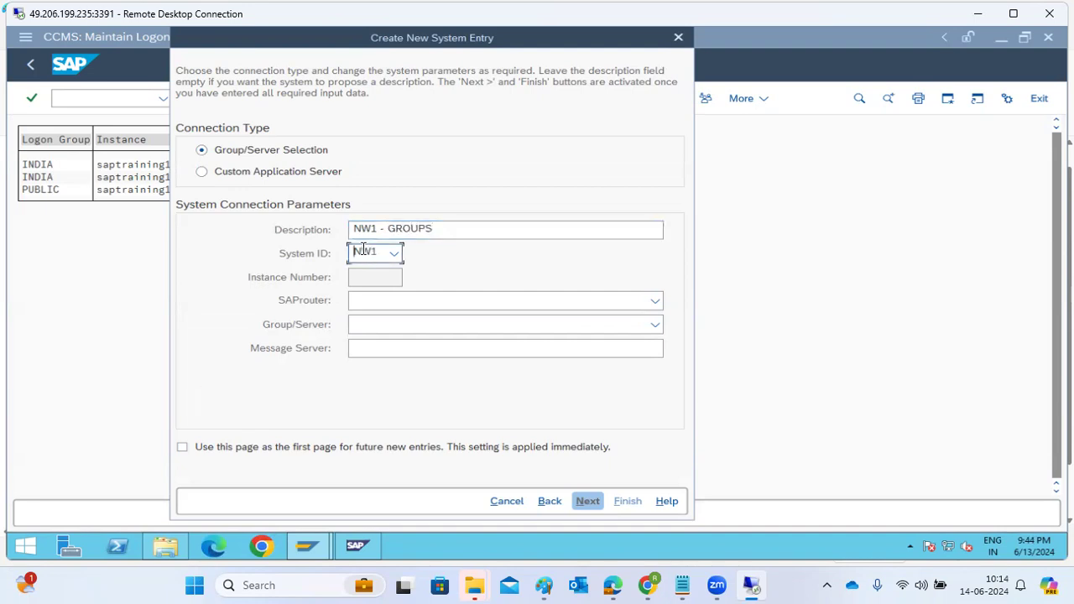
# Step: Set the message server of the new system entry to saptraining1:3601
pyautogui.click(374, 322)
pyautogui.click(376, 349)
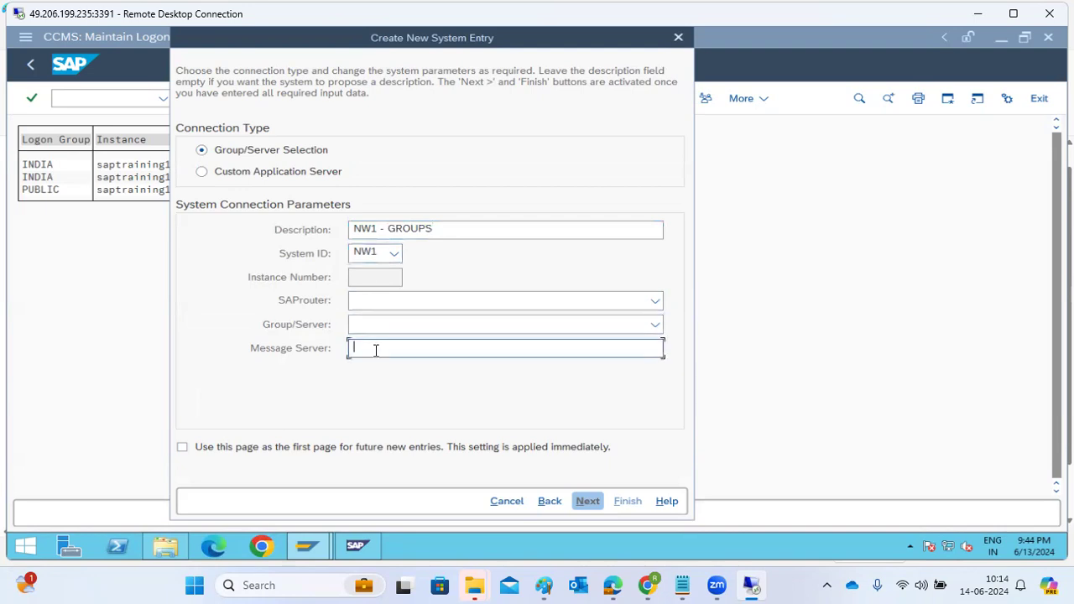
pyautogui.write('saptraining1:3601')
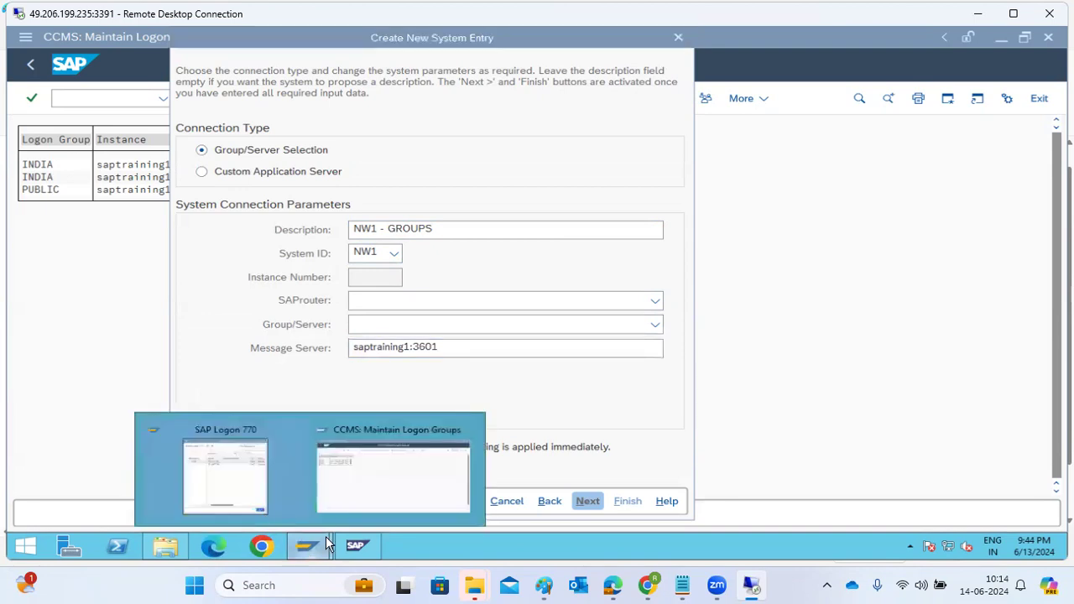
# Step: Open the Message Server Monitor in the SAP session, dismiss the security alert and check the message server's port number
pyautogui.click(378, 489)
pyautogui.write('/nsmm')
pyautogui.press('Return')
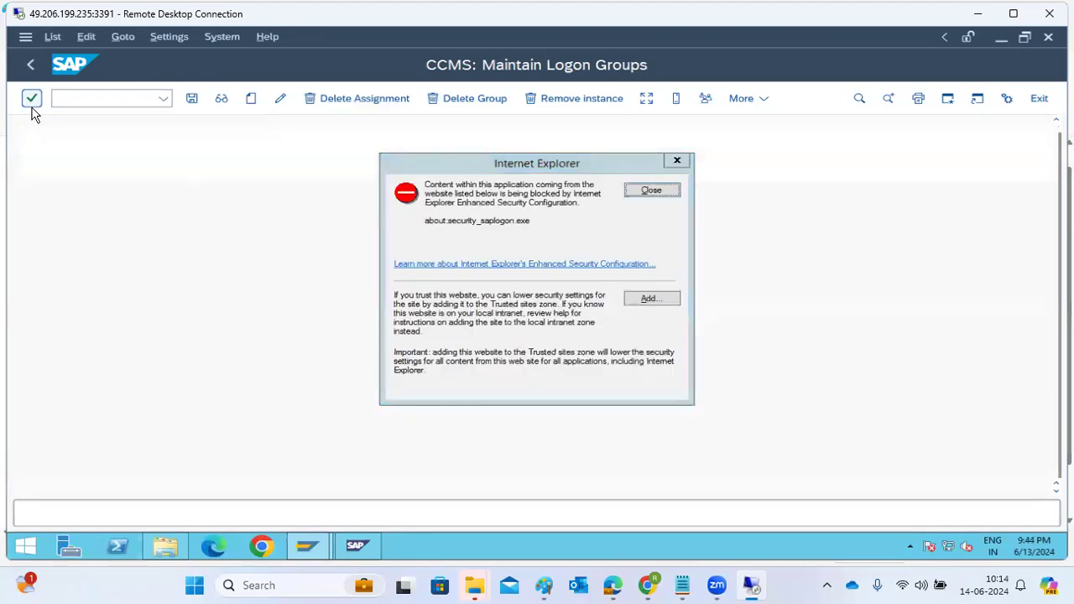
pyautogui.click(653, 191)
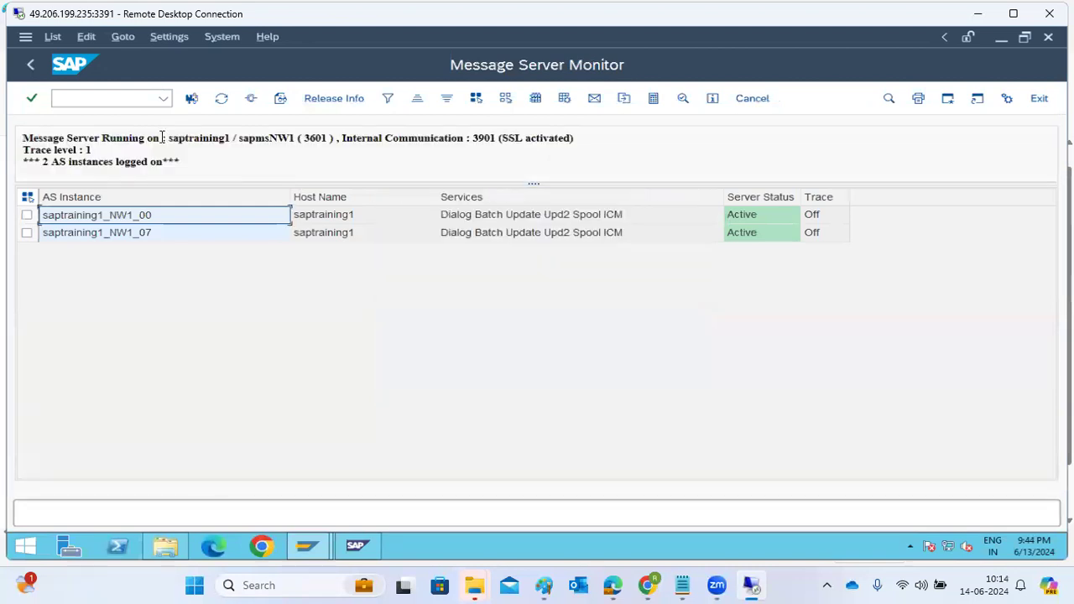
pyautogui.doubleClick(312, 138)
# Step: Return to the new SAP Logon system entry and choose the saptraining1_NW1_00 instance as its group/server
pyautogui.moveTo(319, 554)
pyautogui.click(252, 497)
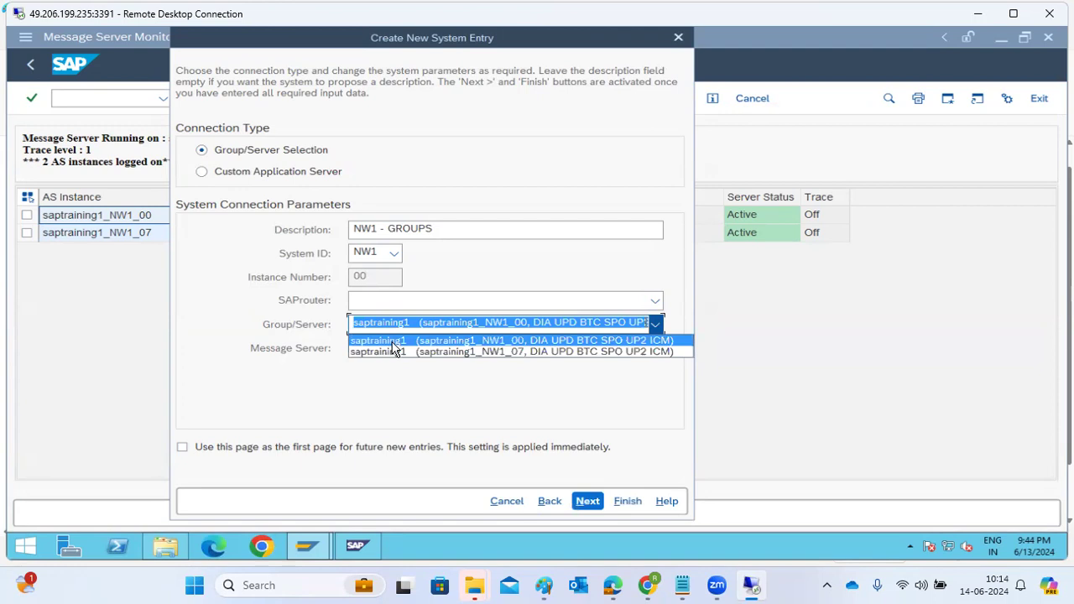
pyautogui.click(378, 341)
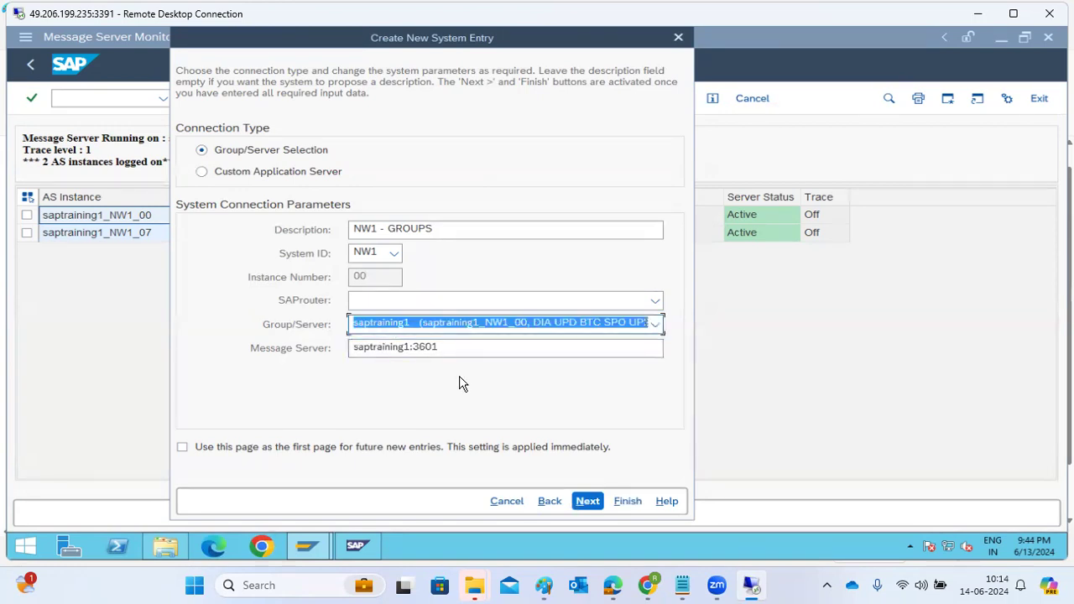
pyautogui.moveTo(303, 544)
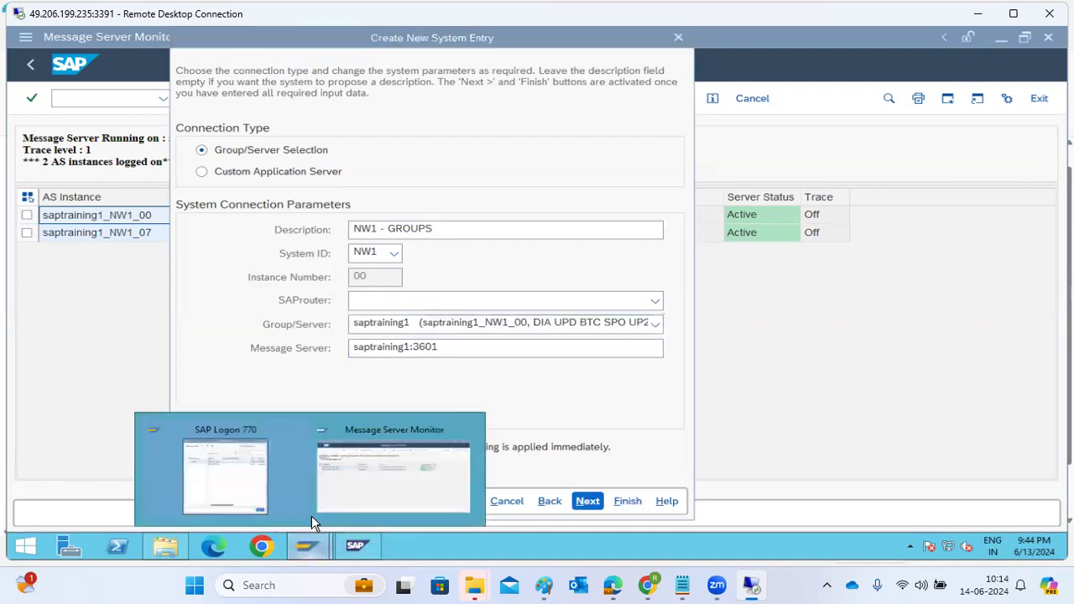
pyautogui.click(355, 477)
pyautogui.click(119, 99)
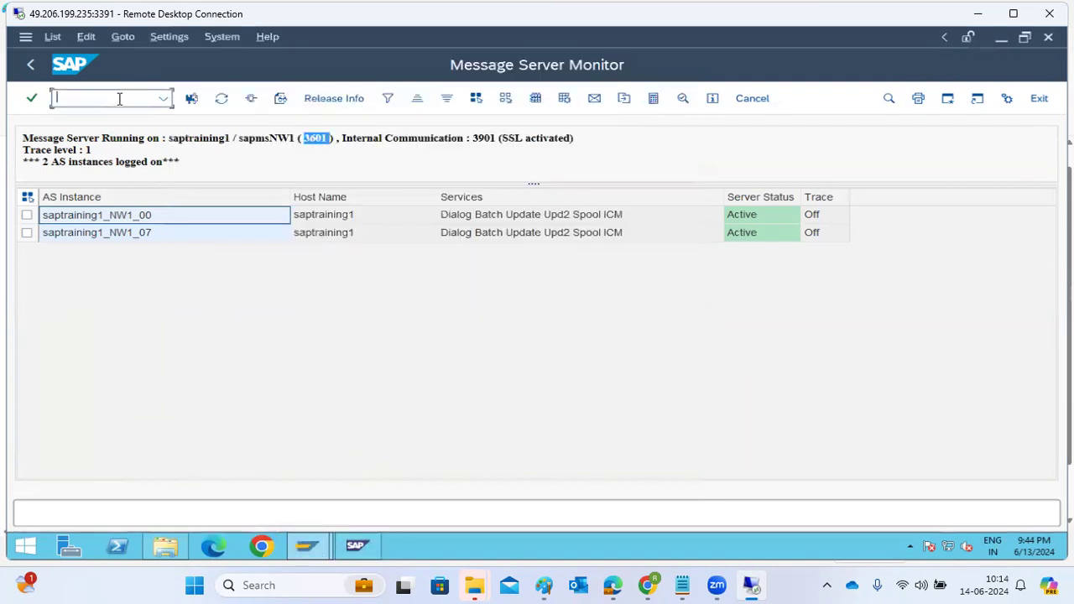
pyautogui.write('/')
# Step: Return to SAP Logon, keep the High Speed Connection (LAN) network setting and finish creating the NW1 - GROUPS entry
pyautogui.moveTo(302, 538)
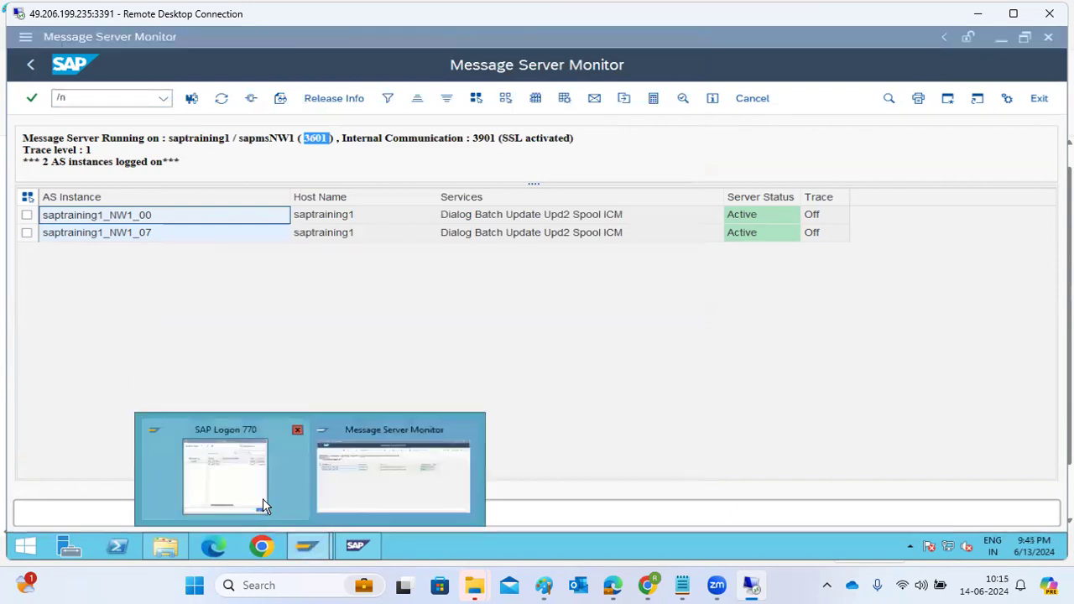
pyautogui.click(262, 499)
pyautogui.click(588, 501)
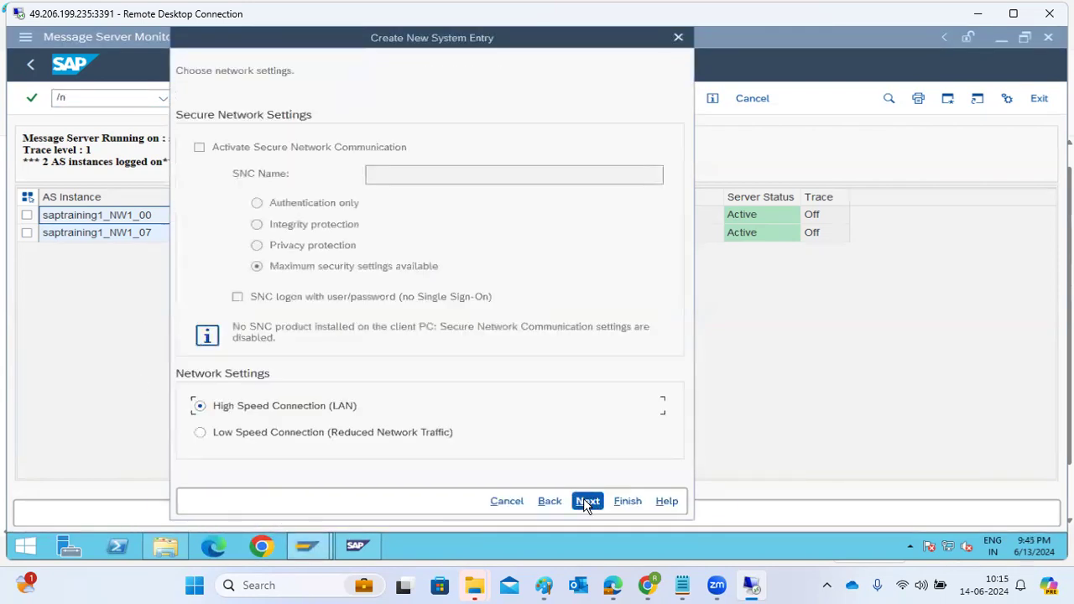
pyautogui.click(588, 501)
pyautogui.click(628, 501)
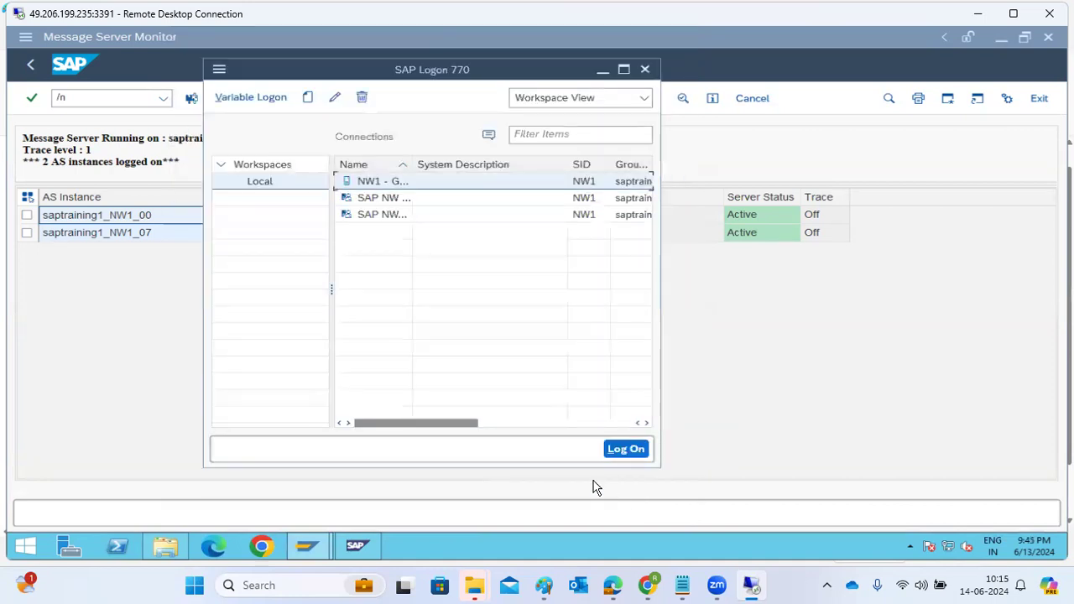
# Step: Log on to the NW1 - GROUPS system entry as user basis with the account password
pyautogui.click(623, 67)
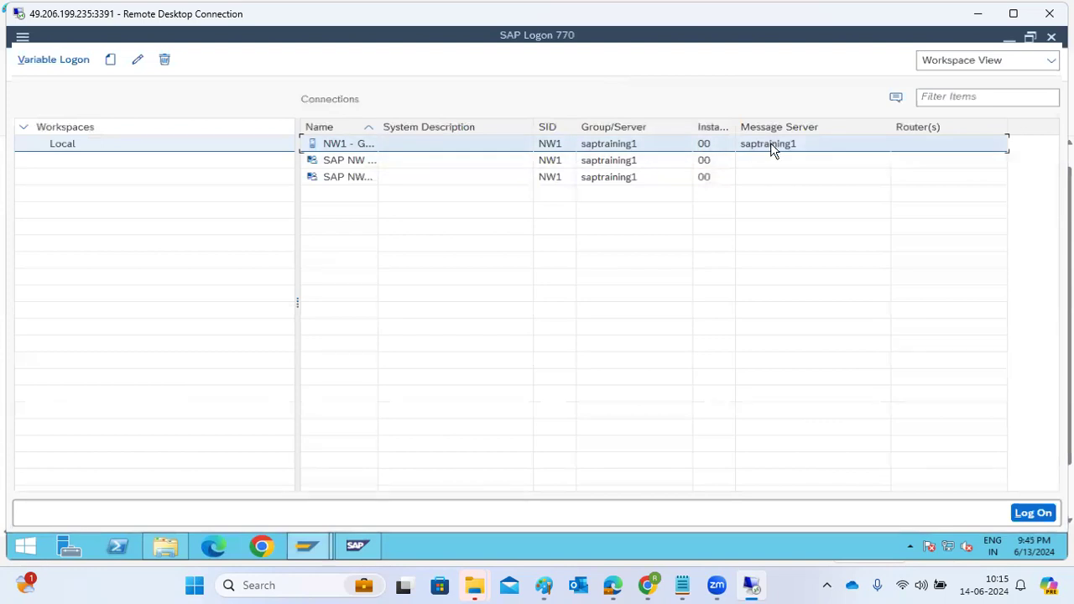
pyautogui.doubleClick(339, 147)
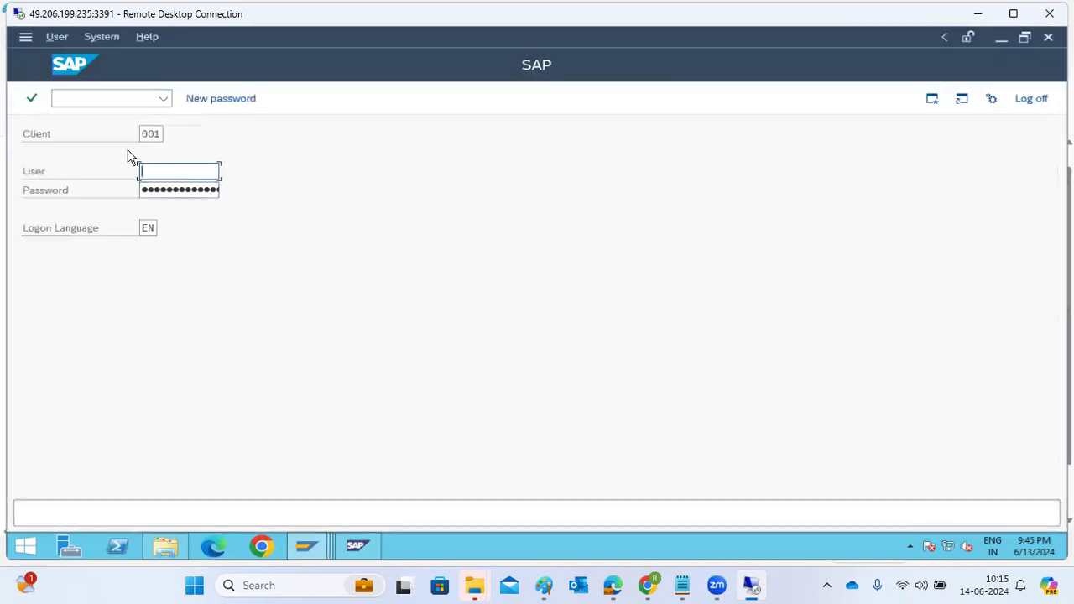
pyautogui.write('basis')
pyautogui.press('Tab')
pyautogui.press('Return')
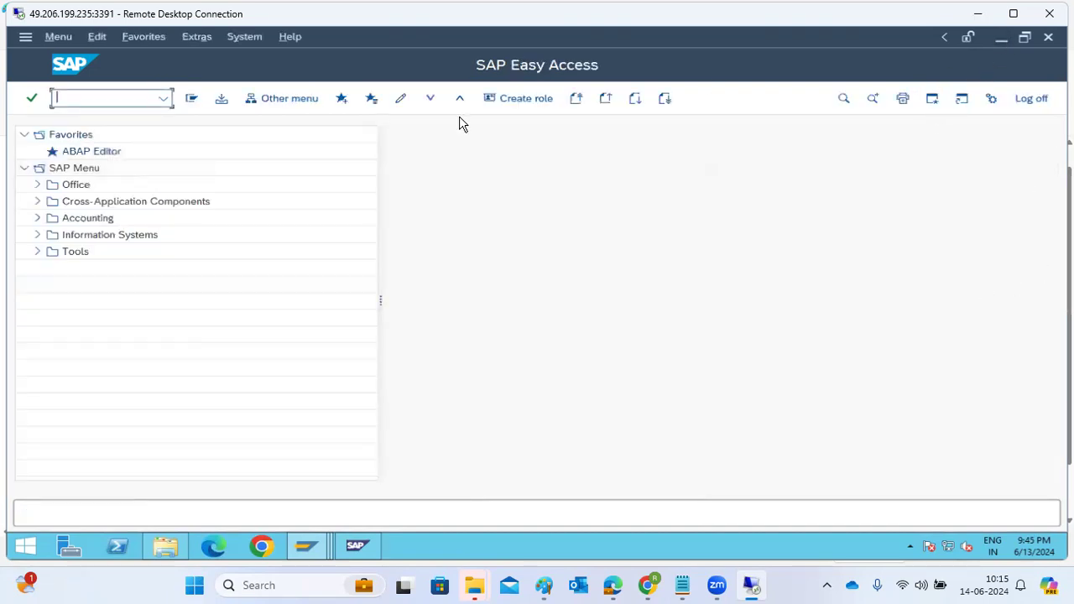
# Step: Open transaction AL08, dismiss the security alert and examine which application server each user session runs on
pyautogui.write('al08')
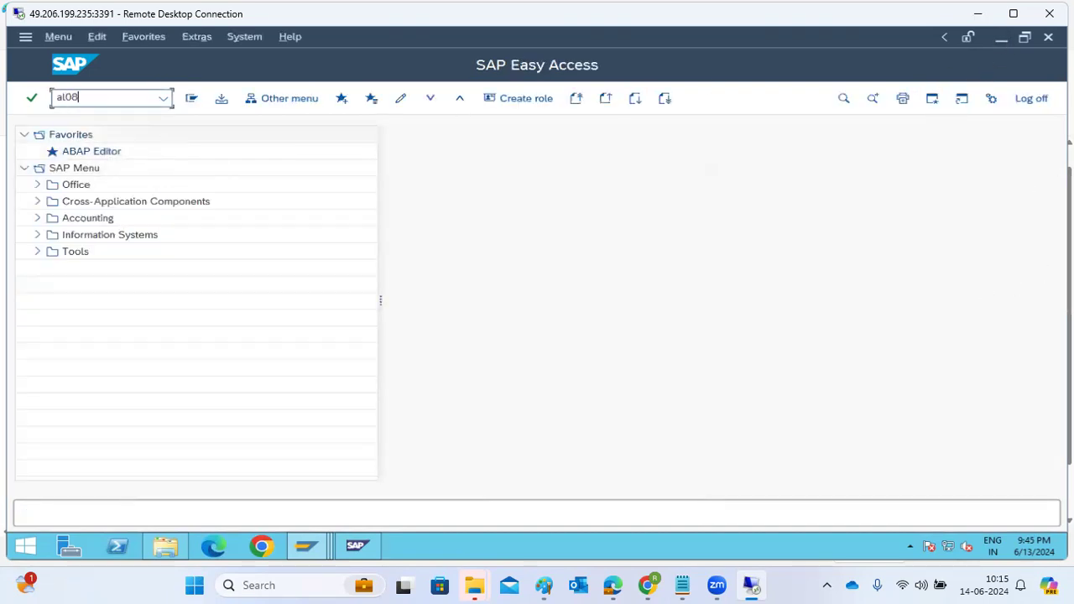
pyautogui.press('Return')
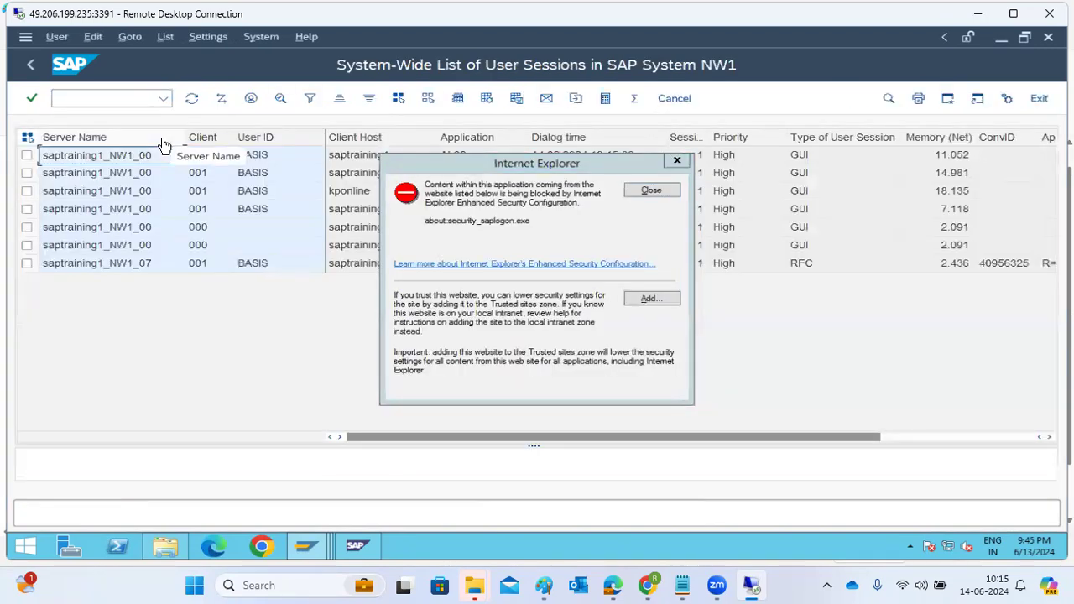
pyautogui.click(647, 191)
pyautogui.click(157, 269)
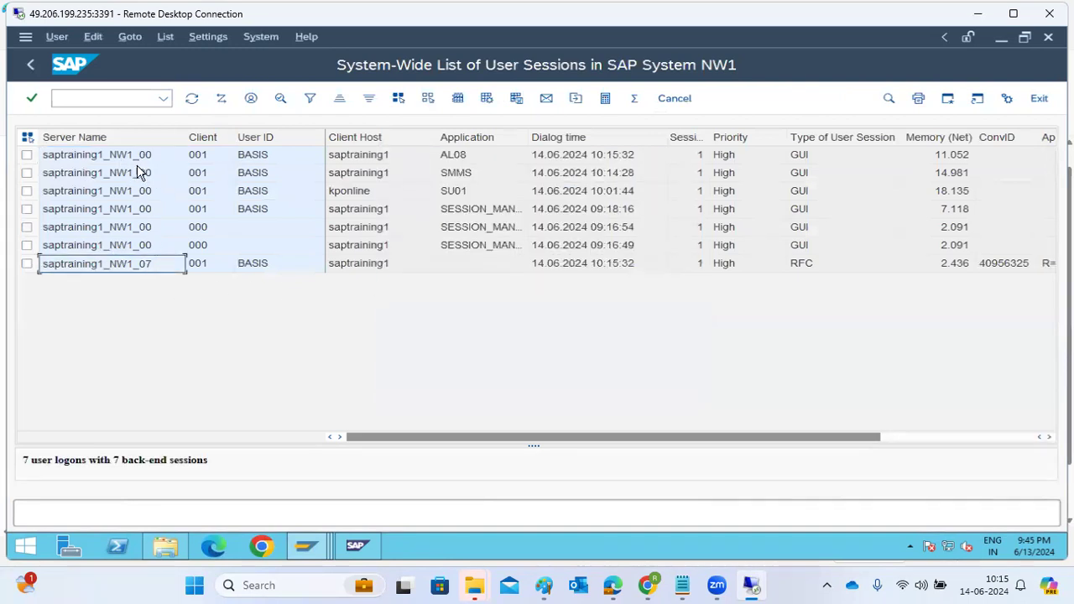
pyautogui.click(245, 265)
pyautogui.click(122, 228)
pyautogui.click(159, 209)
pyautogui.click(173, 191)
# Step: View the user sessions of instance saptraining1_NW1_00, dismiss the security alert and return to SAP Easy Access without logging off
pyautogui.doubleClick(182, 158)
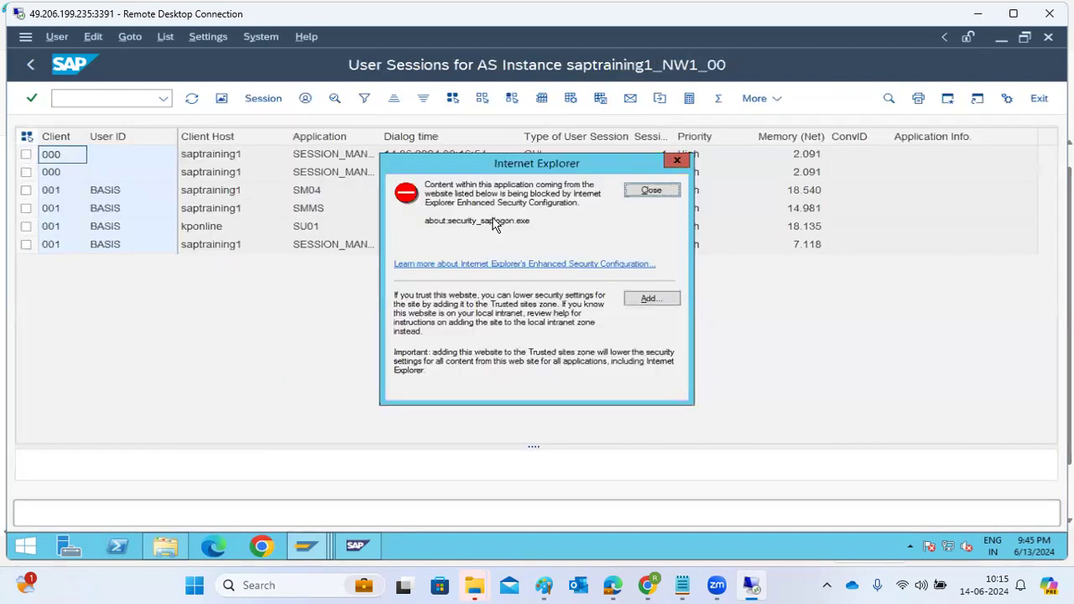
pyautogui.click(662, 194)
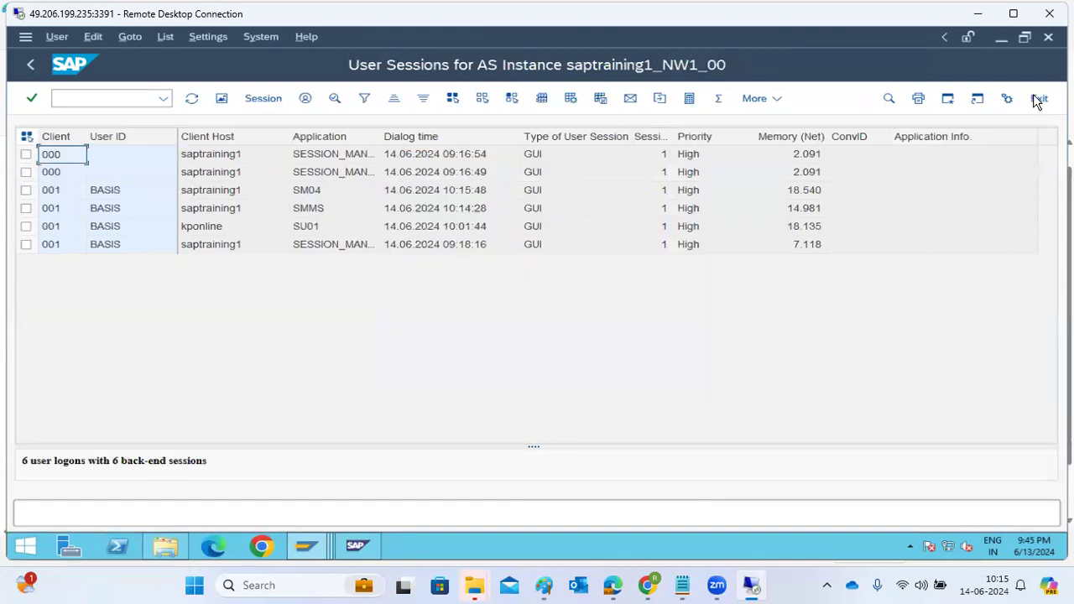
pyautogui.click(1038, 99)
pyautogui.click(1034, 99)
pyautogui.click(1034, 99)
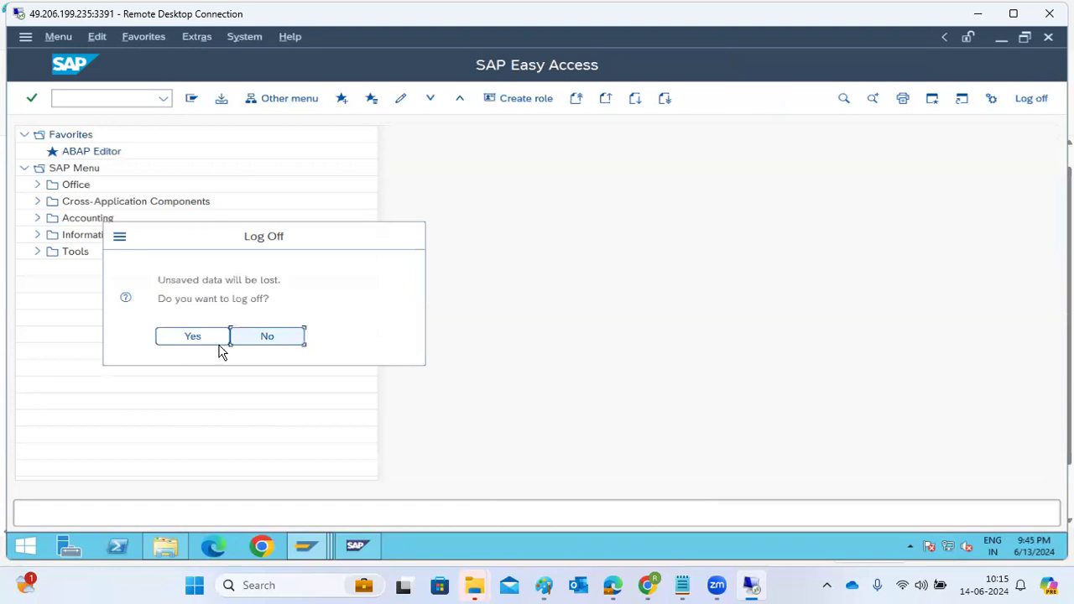
pyautogui.click(268, 335)
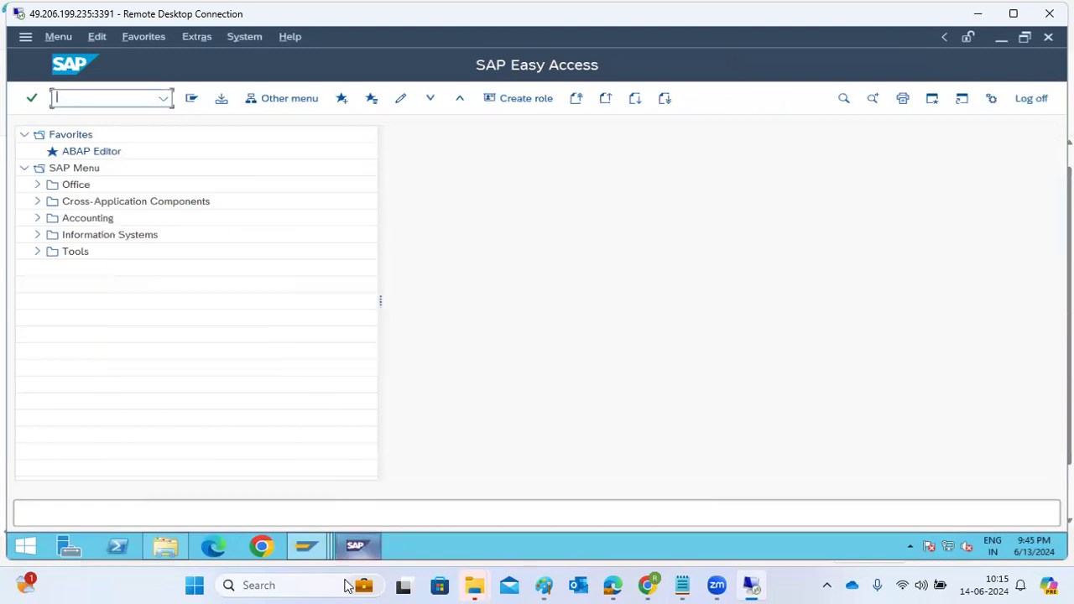
# Step: Switch to SAP Logon, open the NW1 - GROUPS entry for editing and try message server saptraining1:3601
pyautogui.moveTo(311, 551)
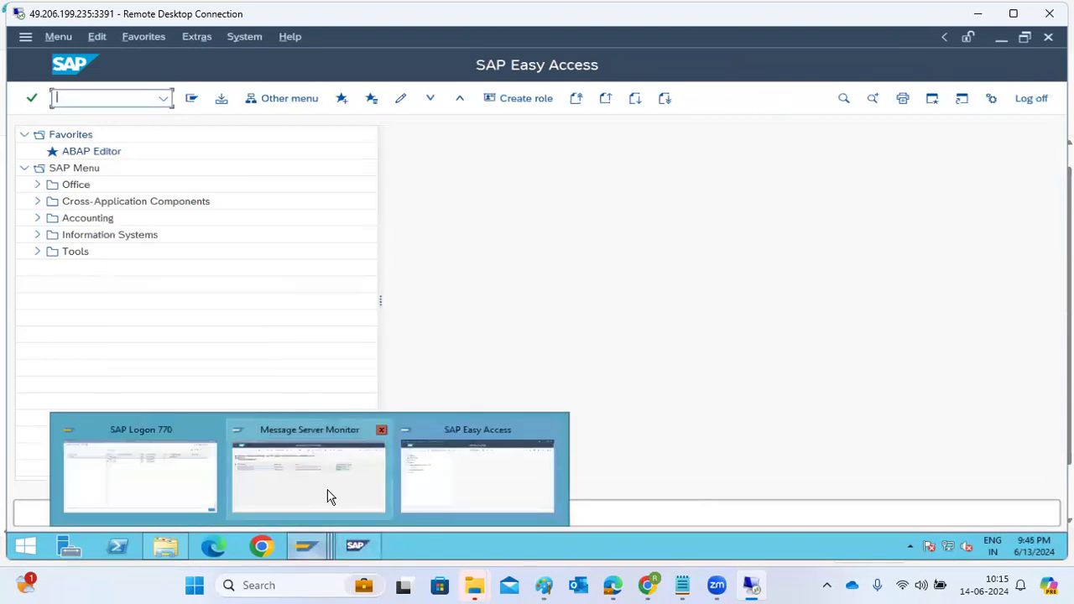
pyautogui.click(355, 484)
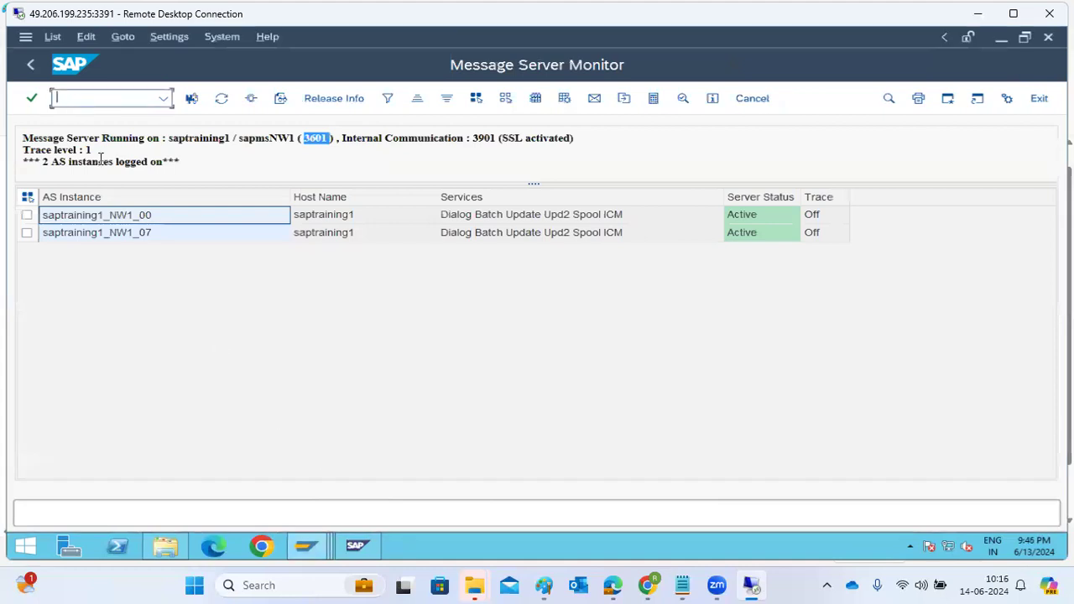
pyautogui.moveTo(303, 545)
pyautogui.click(182, 494)
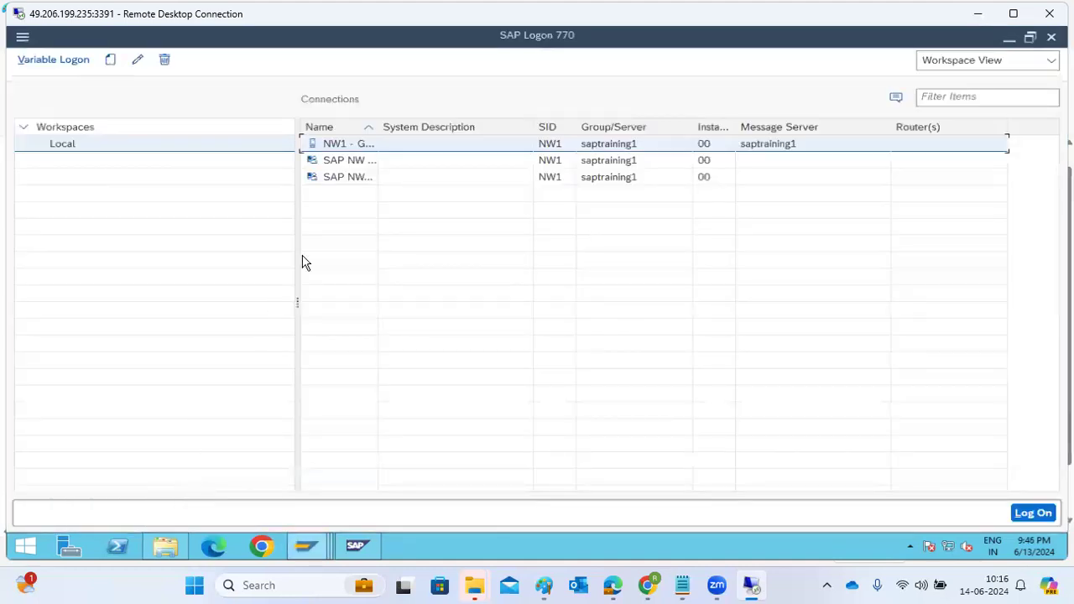
pyautogui.click(137, 61)
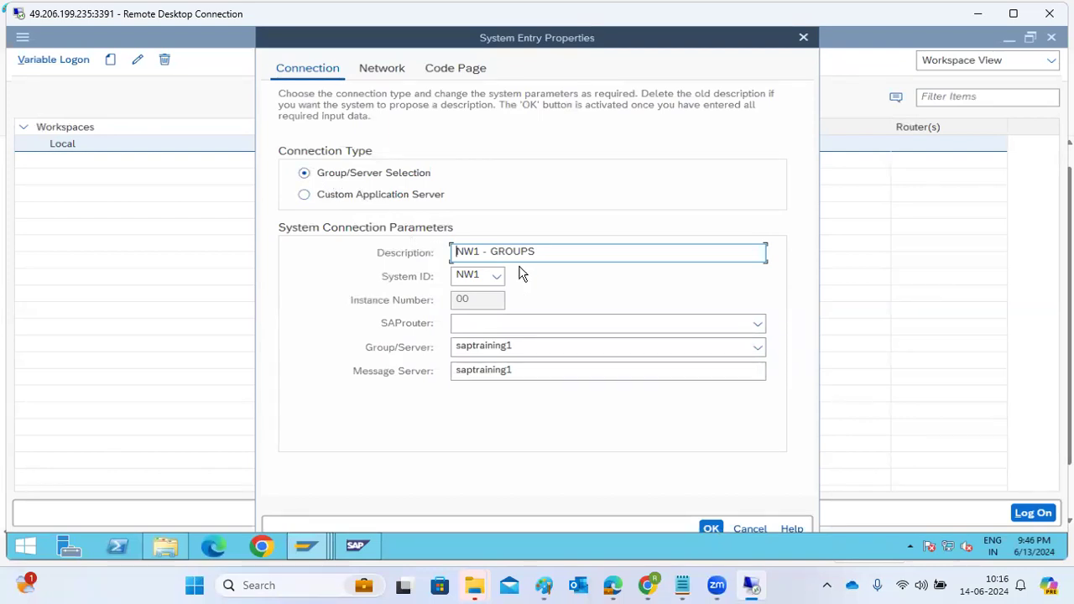
pyautogui.click(547, 369)
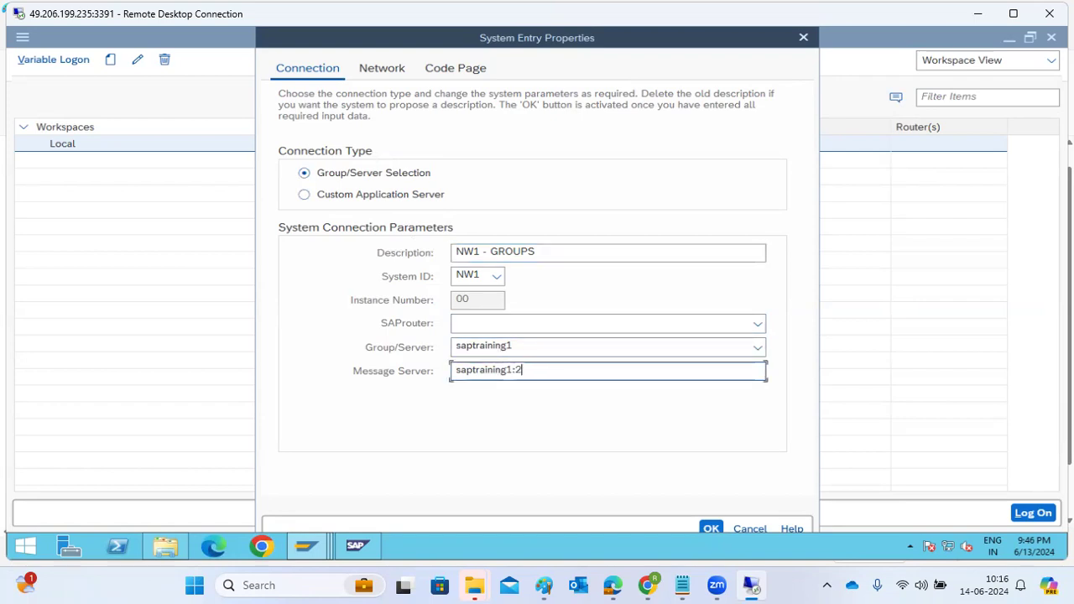
pyautogui.write(':3601')
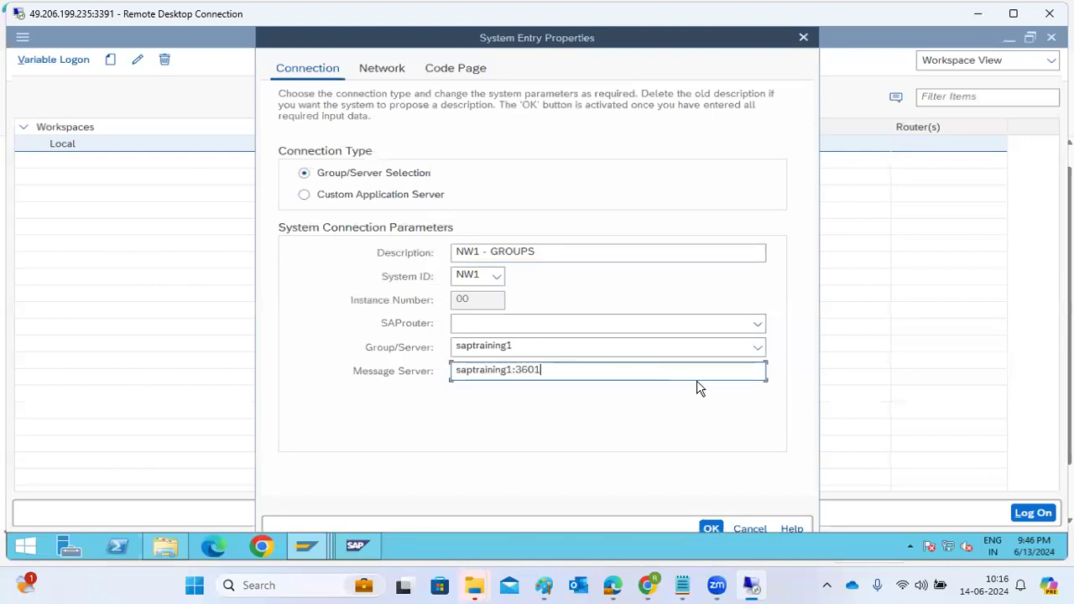
# Step: Check the entry's available group/server choices, discard the edit and close the SAP Logon window
pyautogui.click(758, 347)
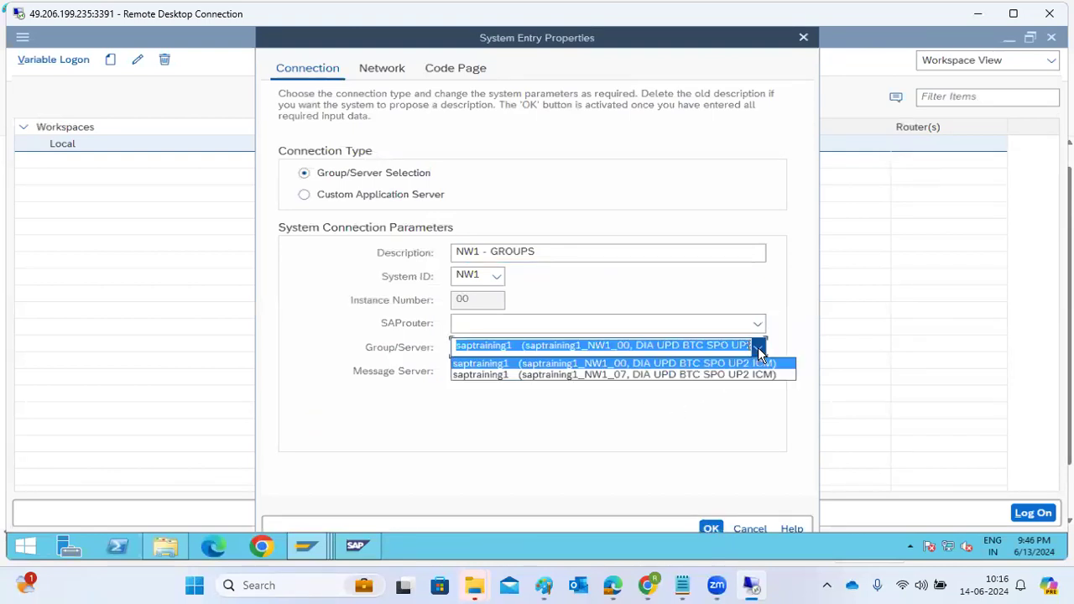
pyautogui.click(489, 365)
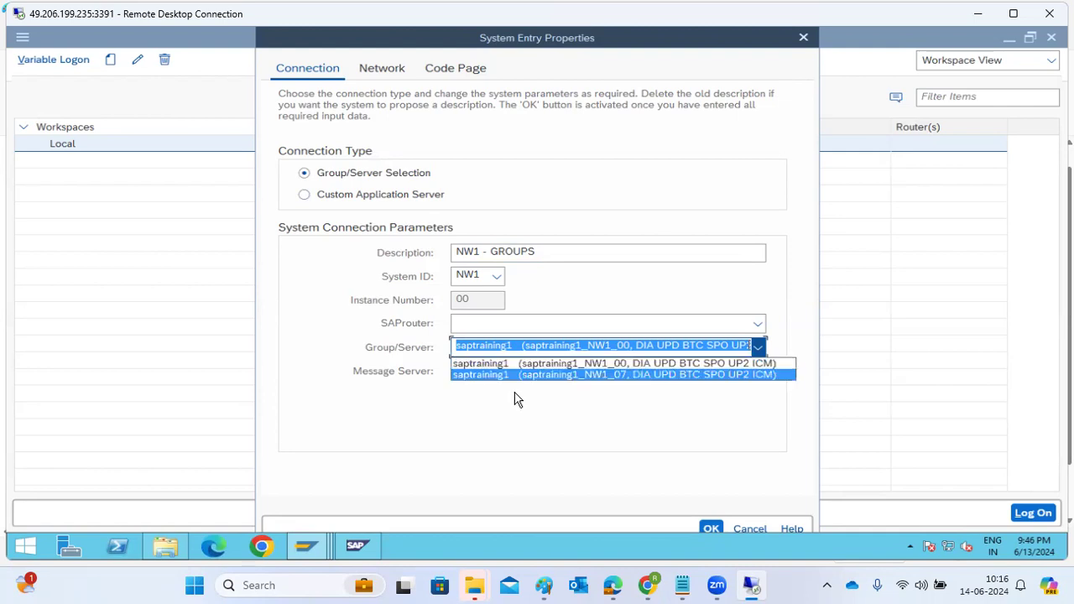
pyautogui.click(745, 530)
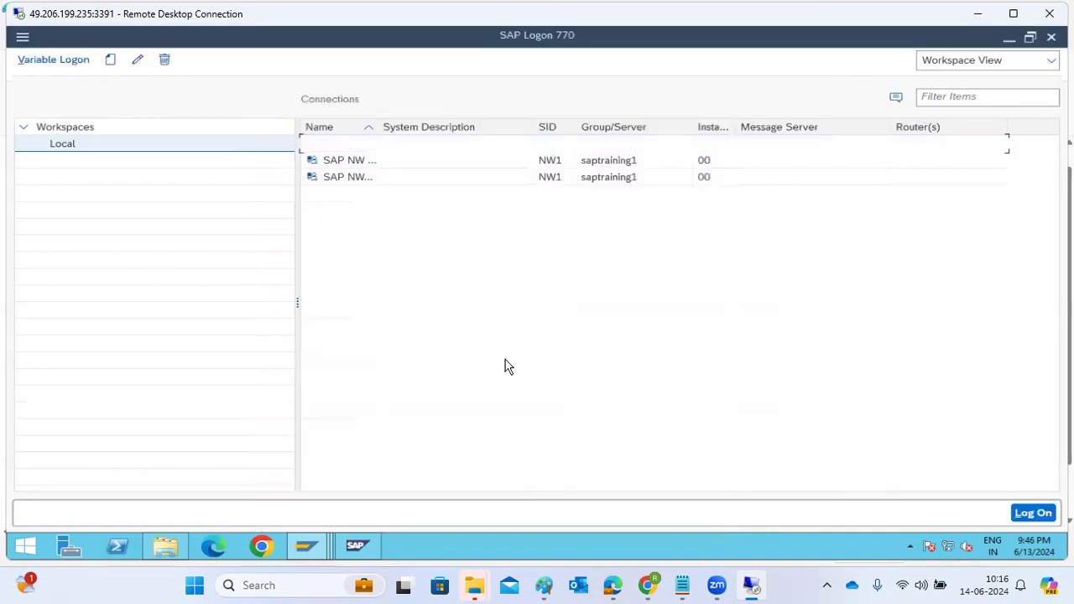
pyautogui.click(1052, 38)
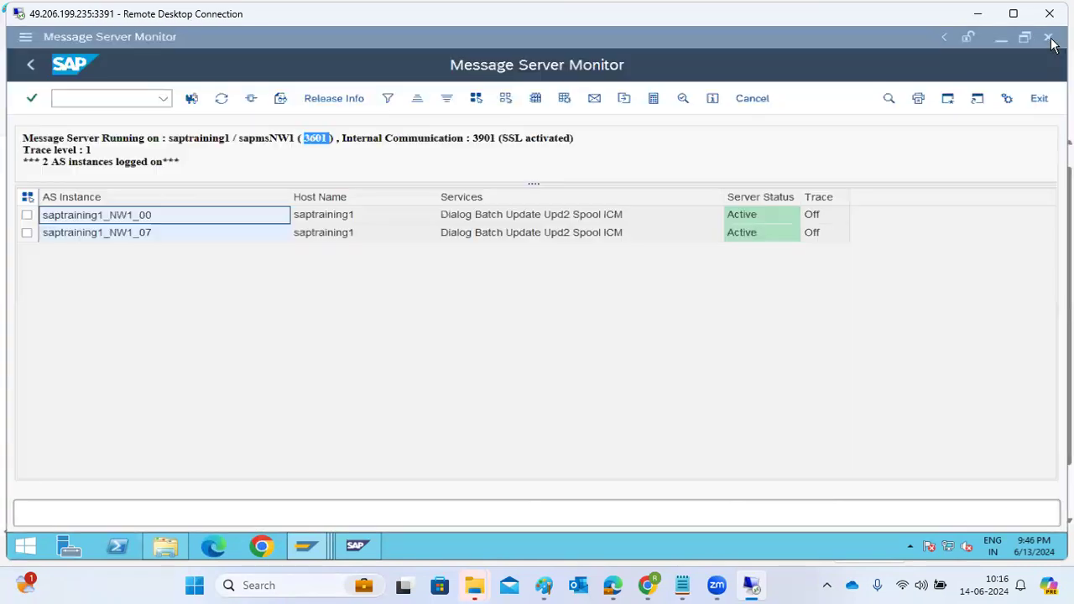
# Step: Open transaction SMLG from the Message Server Monitor session and save the logon group assignments
pyautogui.click(119, 100)
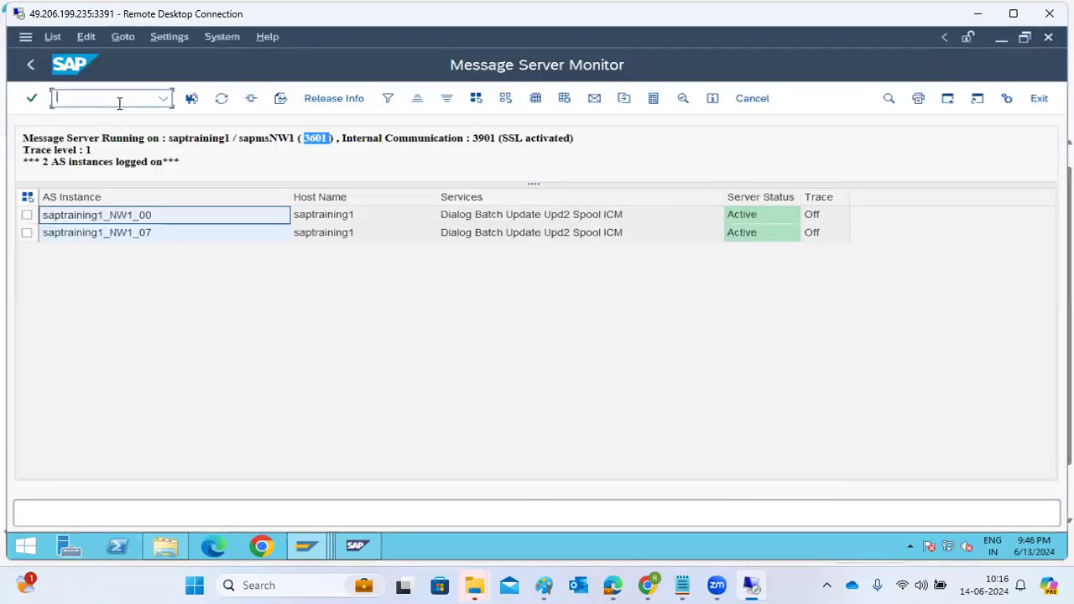
pyautogui.write('/nsmlg')
pyautogui.press('Return')
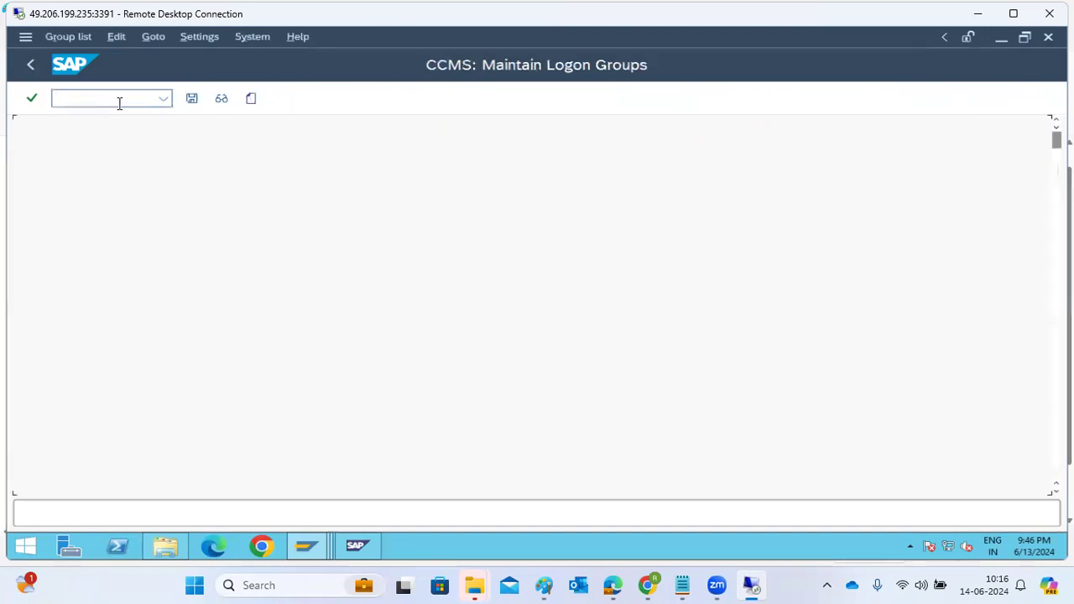
pyautogui.click(191, 99)
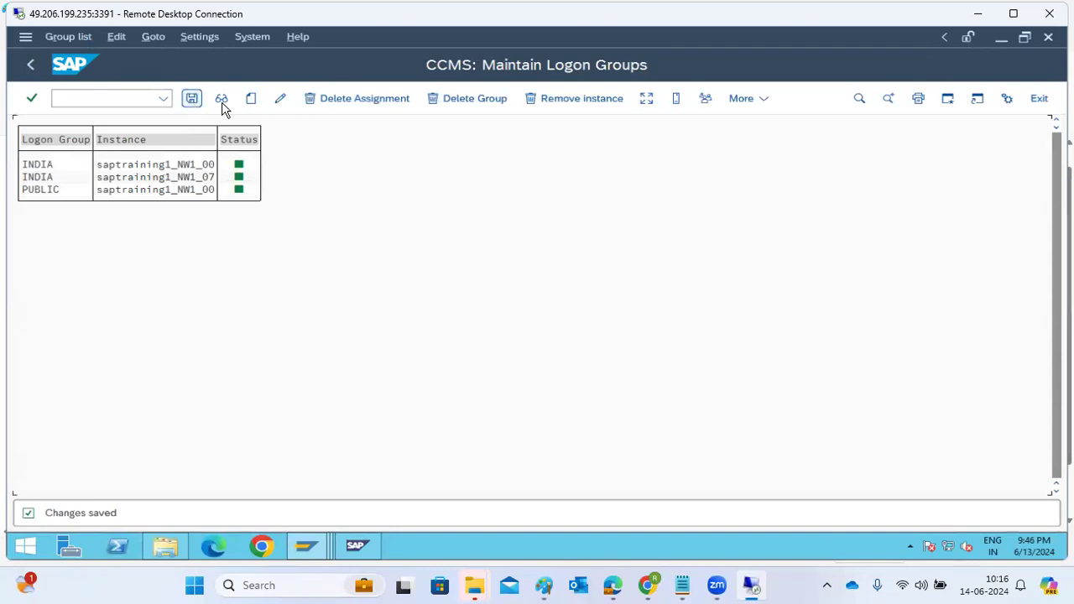
# Step: Create logon group DEFAULT with instance saptraining1_NW1_00 and save the assignment
pyautogui.click(247, 101)
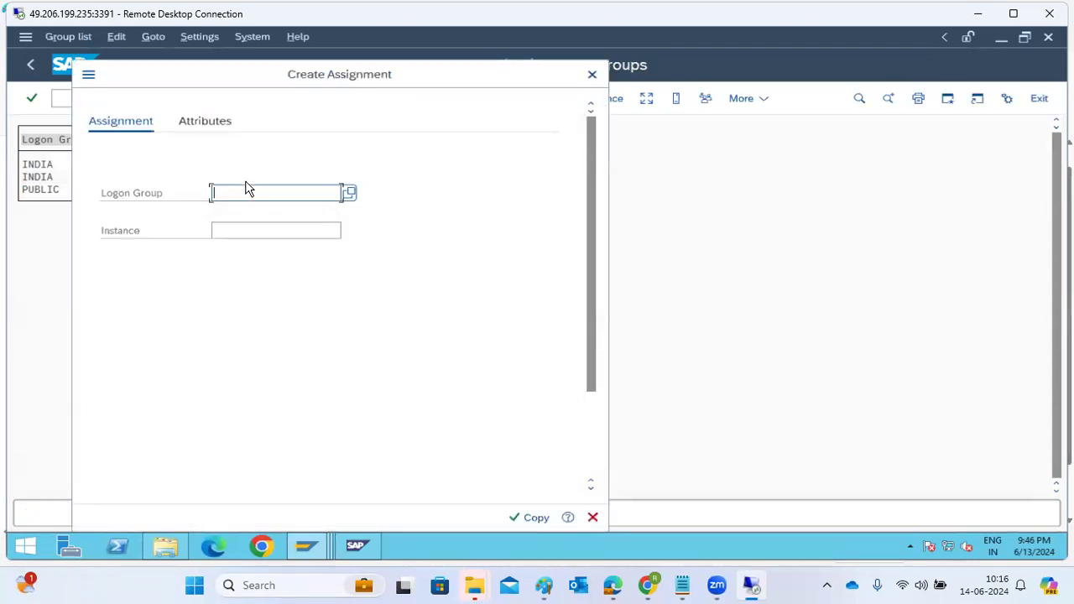
pyautogui.write('DEFAULT')
pyautogui.press('Tab')
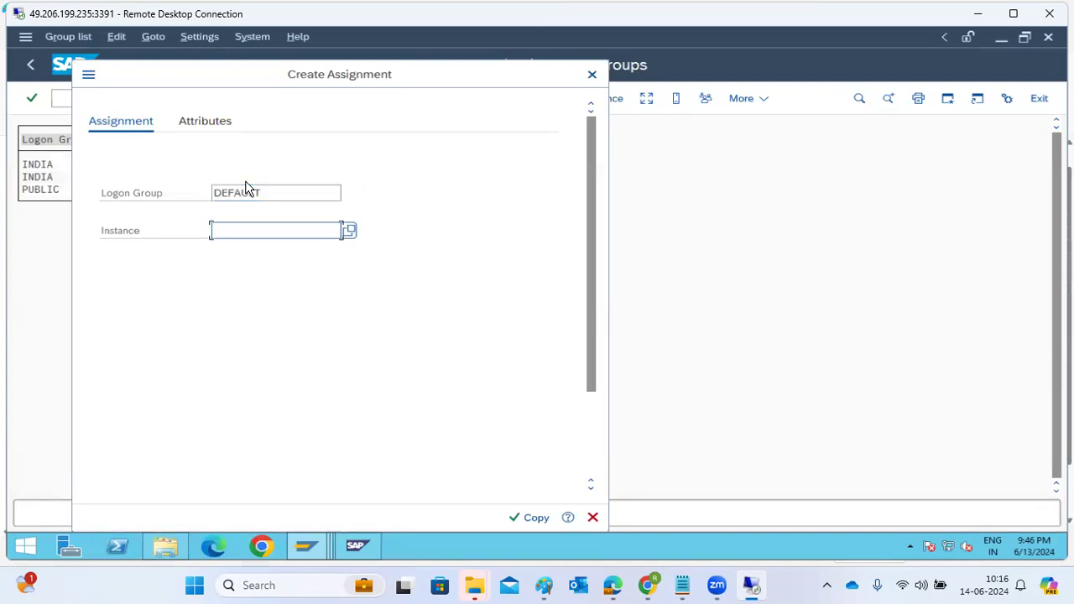
pyautogui.click(244, 230)
pyautogui.click(244, 251)
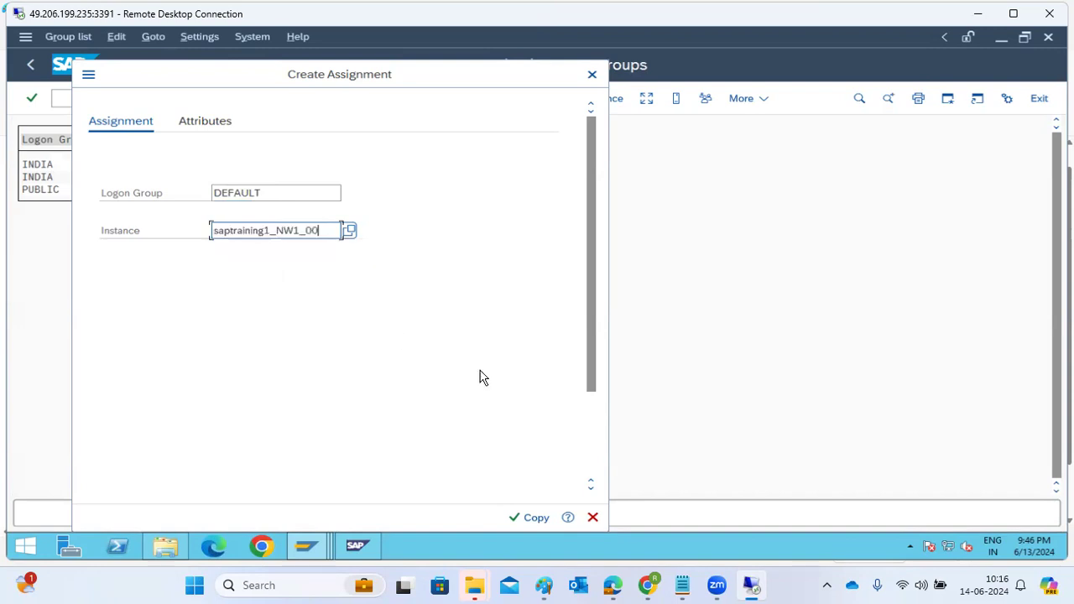
pyautogui.click(530, 515)
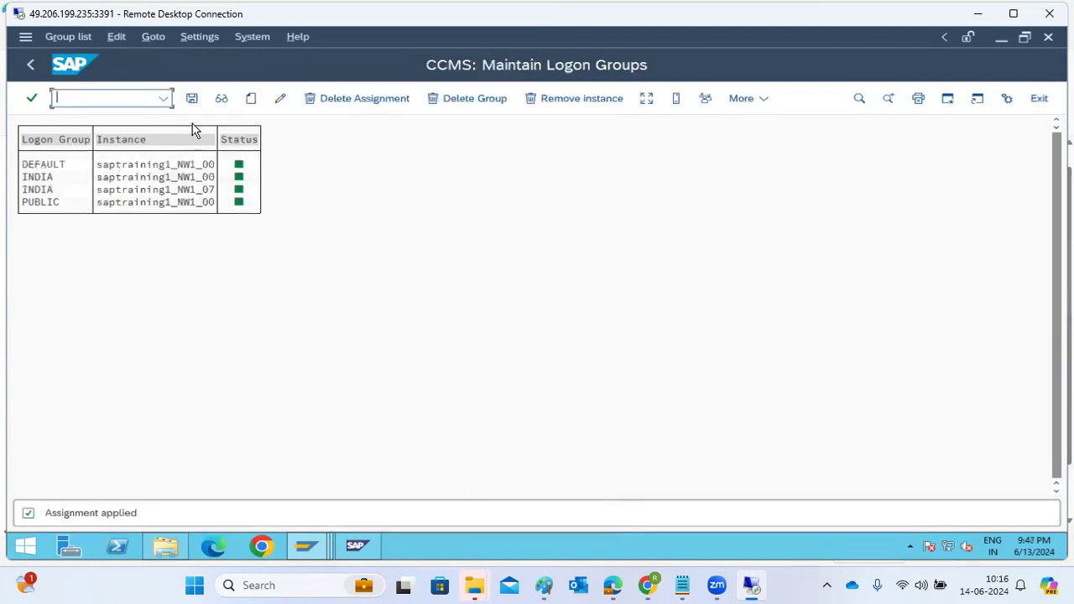
pyautogui.click(192, 99)
# Step: Assign instance saptraining1_NW1_07 to logon group DEFAULT as well and save the changes
pyautogui.click(251, 99)
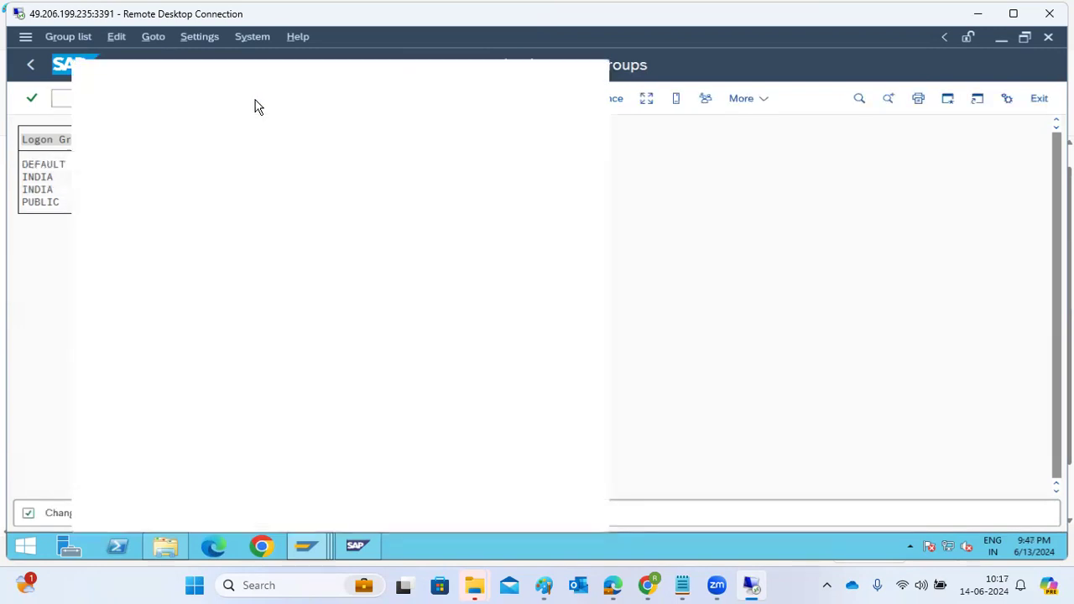
pyautogui.press('BackSpace')
pyautogui.click(259, 219)
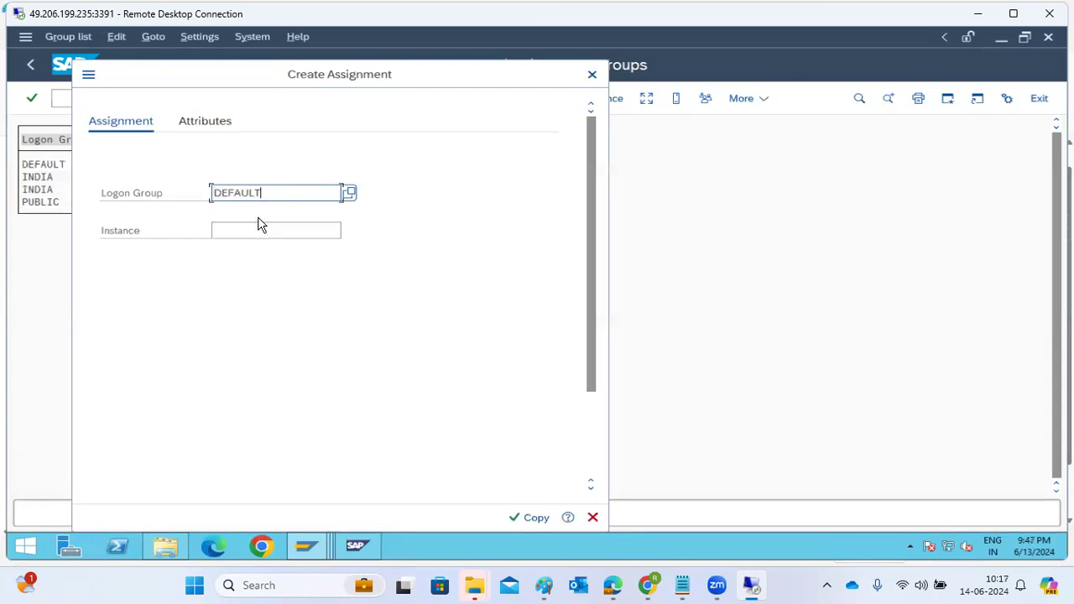
pyautogui.click(260, 227)
pyautogui.press('BackSpace')
pyautogui.click(273, 270)
pyautogui.click(527, 519)
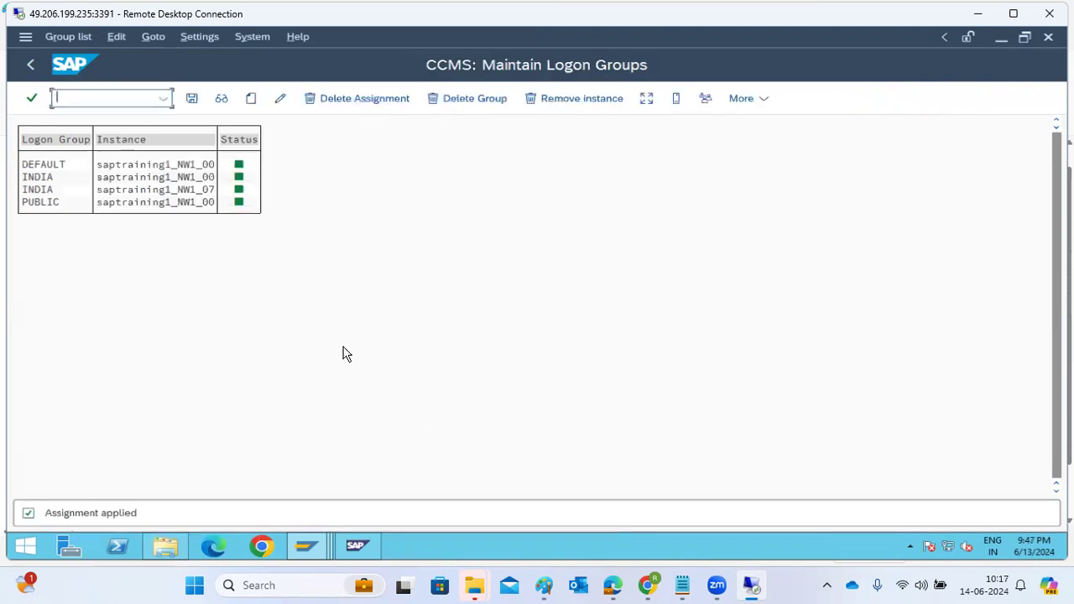
pyautogui.click(192, 99)
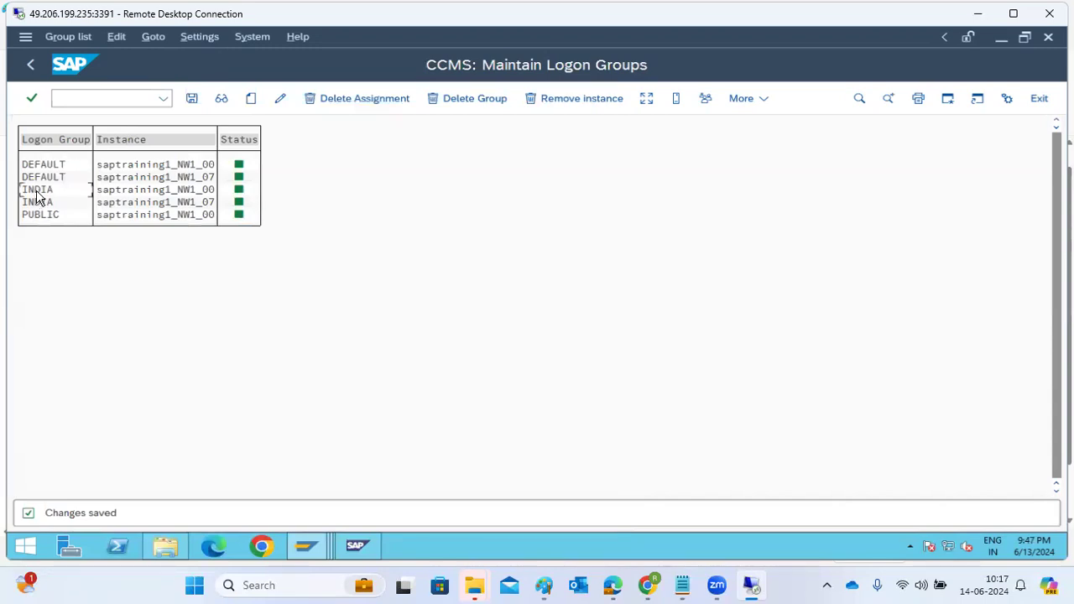
# Step: Review which instances are assigned to the DEFAULT, INDIA and PUBLIC logon groups
pyautogui.click(122, 195)
pyautogui.click(124, 201)
pyautogui.click(156, 188)
pyautogui.click(40, 216)
pyautogui.click(204, 216)
pyautogui.click(209, 178)
pyautogui.click(113, 220)
# Step: Open the load distribution overview, examine both application servers' figures and return to the logon group list
pyautogui.click(646, 98)
pyautogui.click(65, 170)
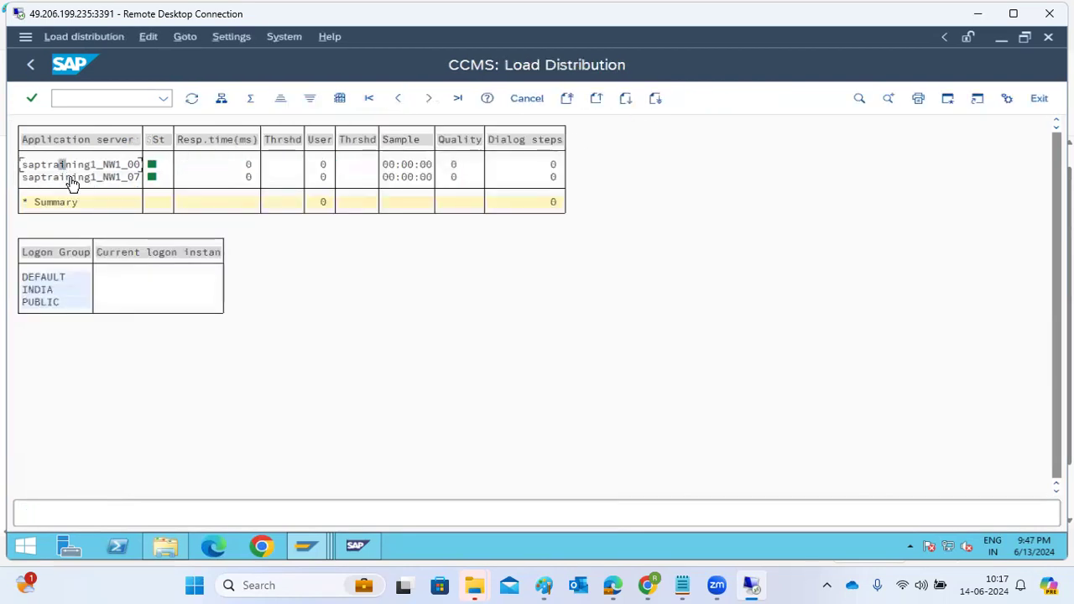
pyautogui.click(69, 177)
pyautogui.click(118, 165)
pyautogui.click(30, 65)
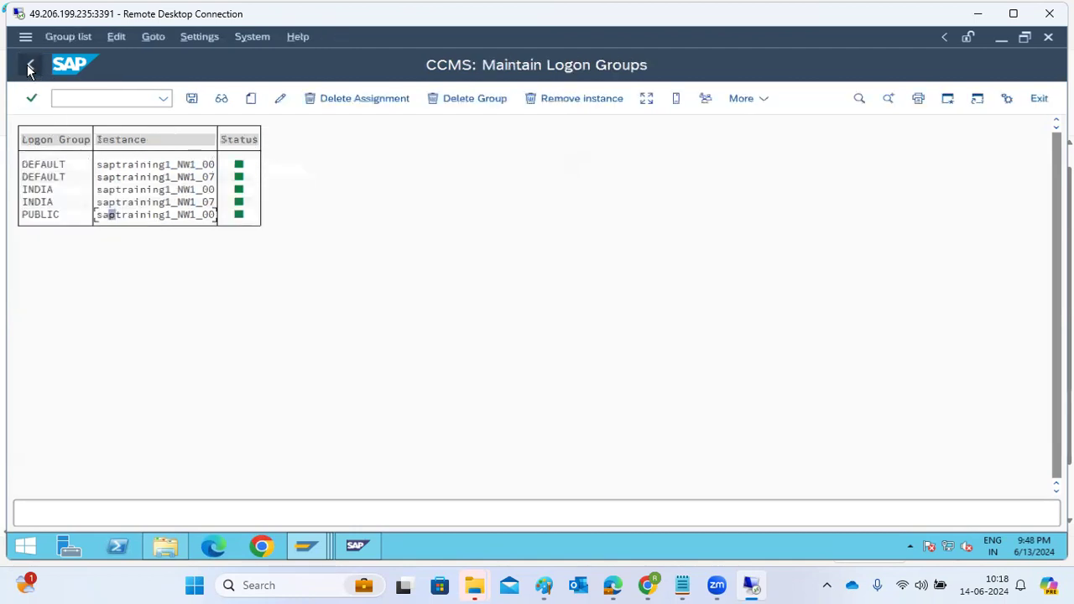
# Step: Leave logon group maintenance and open the update requests transaction SM13
pyautogui.click(29, 67)
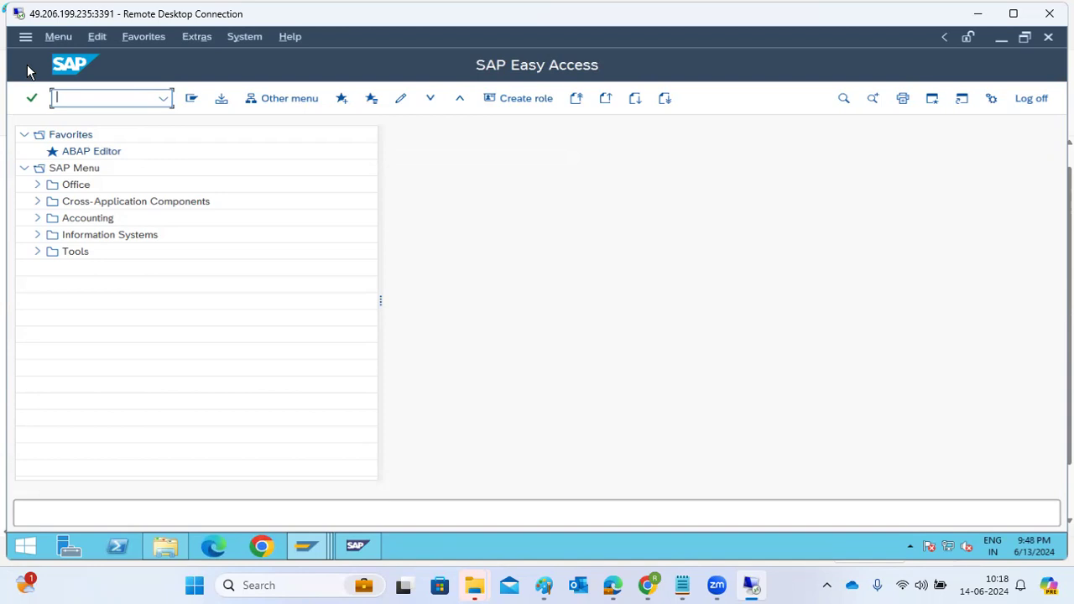
pyautogui.write('sm13')
pyautogui.press('Return')
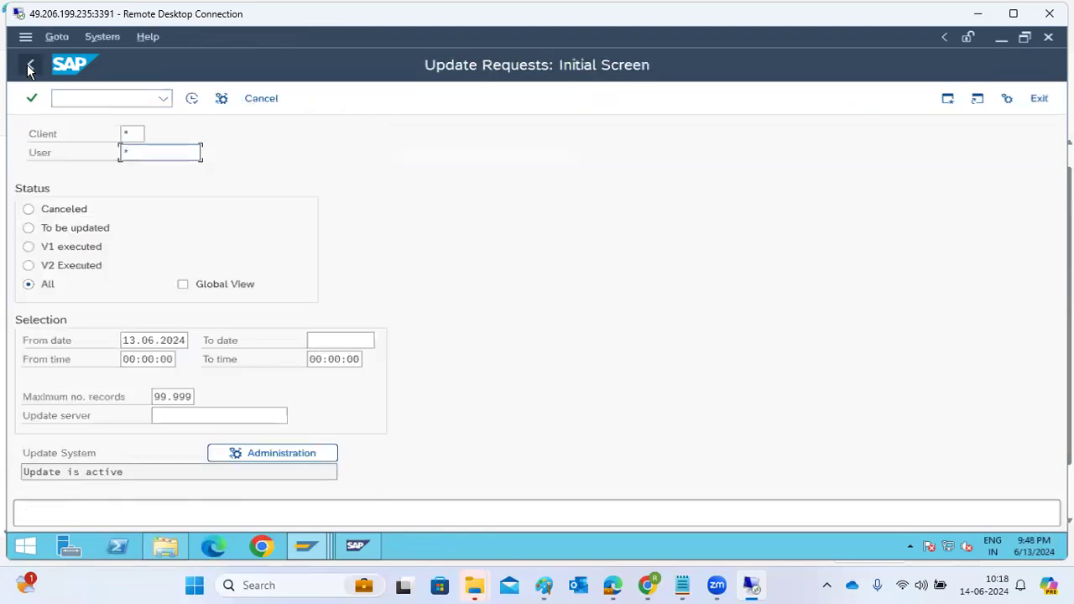
# Step: List the SM13 update requests for all clients and users, and return to the SAP Easy Access screen
pyautogui.click(137, 340)
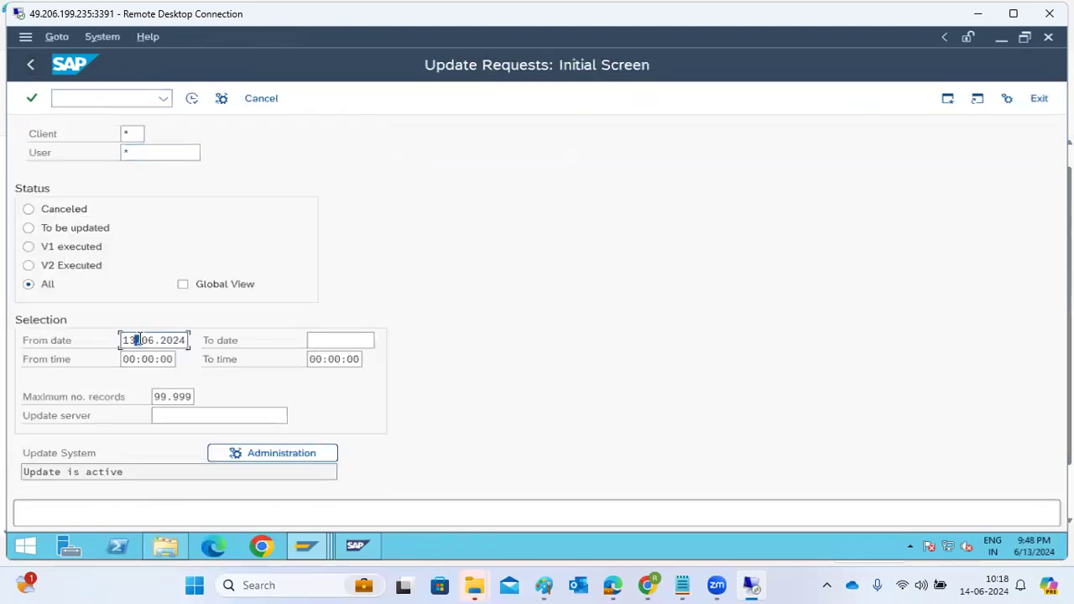
pyautogui.doubleClick(137, 340)
pyautogui.press('BackSpace')
pyautogui.click(189, 99)
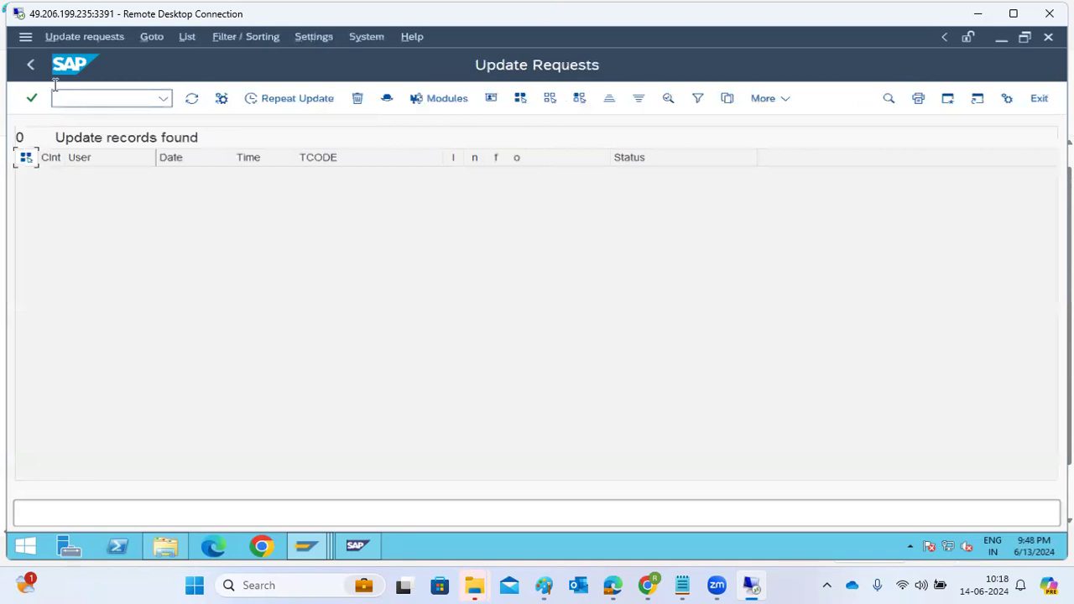
pyautogui.click(34, 67)
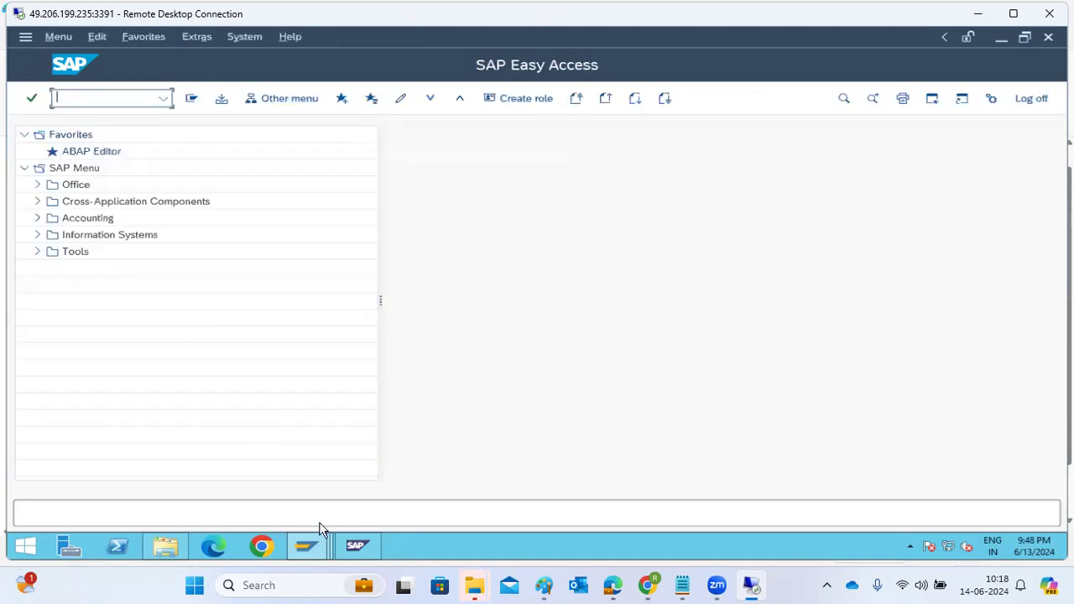
# Step: Switch to the SAP Management Console and stop all MK1 instances with a hard shutdown, authenticating with the OS administrator password
pyautogui.click(353, 558)
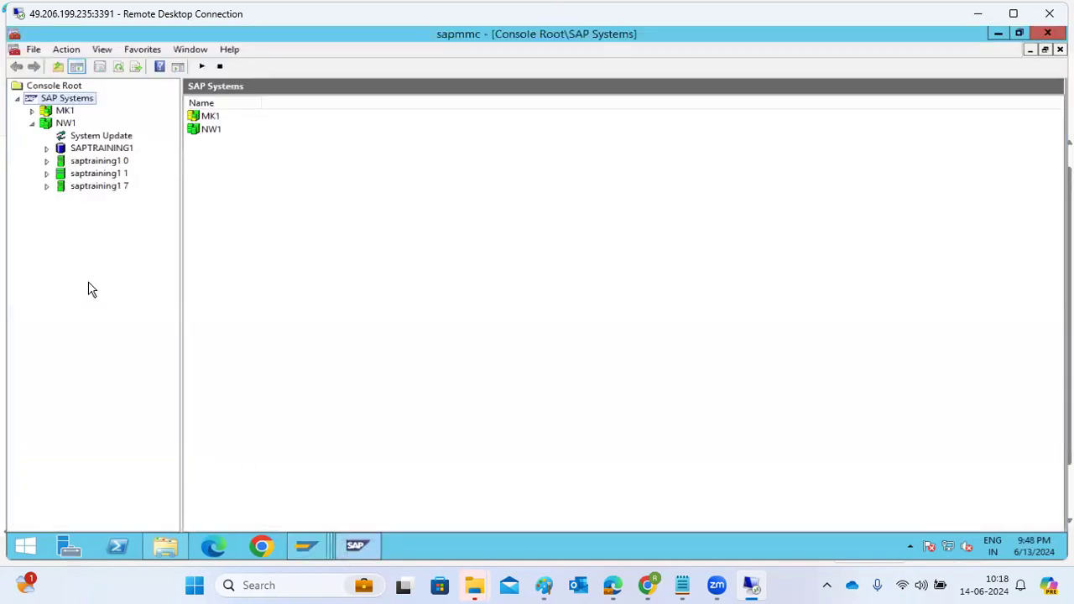
pyautogui.rightClick(52, 110)
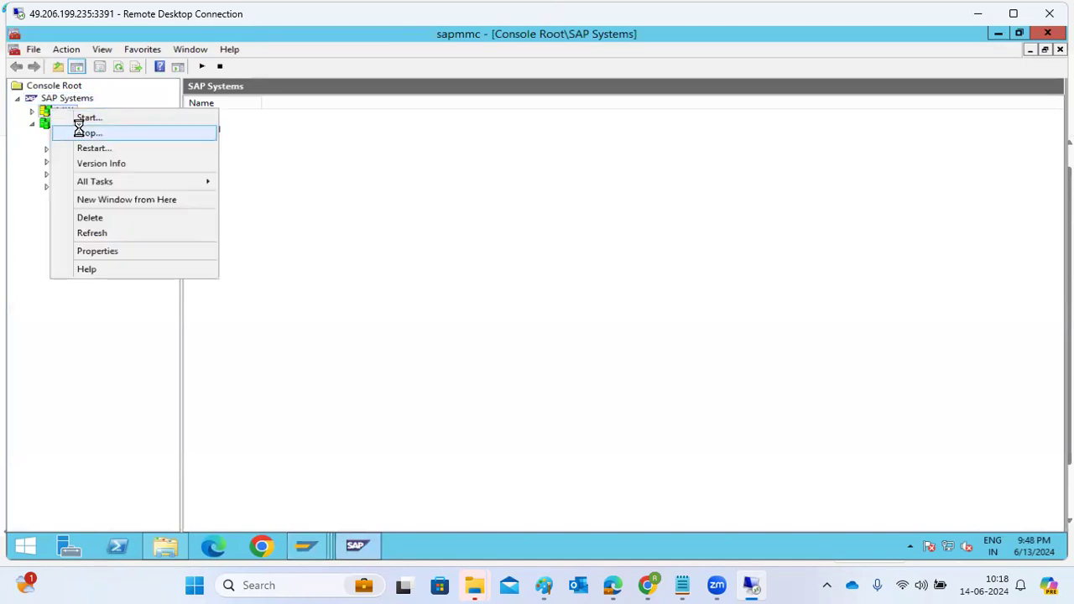
pyautogui.click(80, 133)
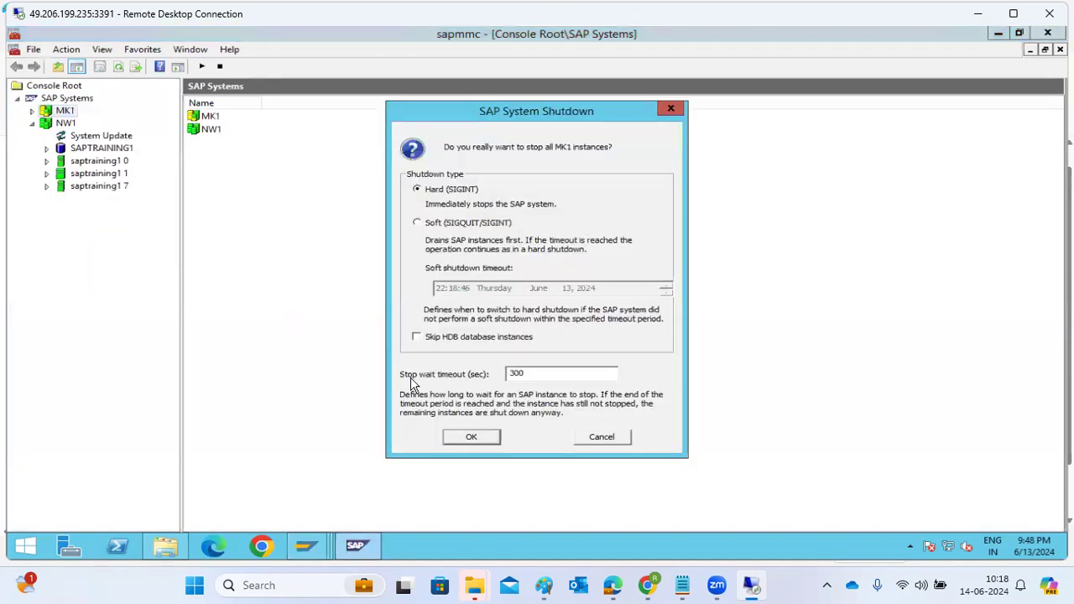
pyautogui.click(462, 436)
pyautogui.click(511, 296)
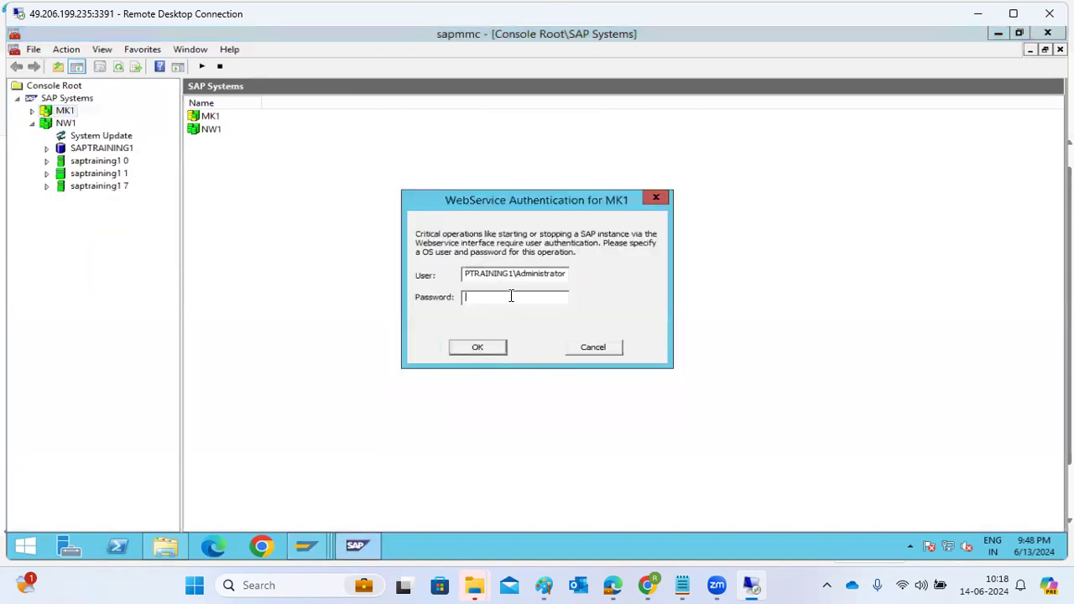
pyautogui.write('************')
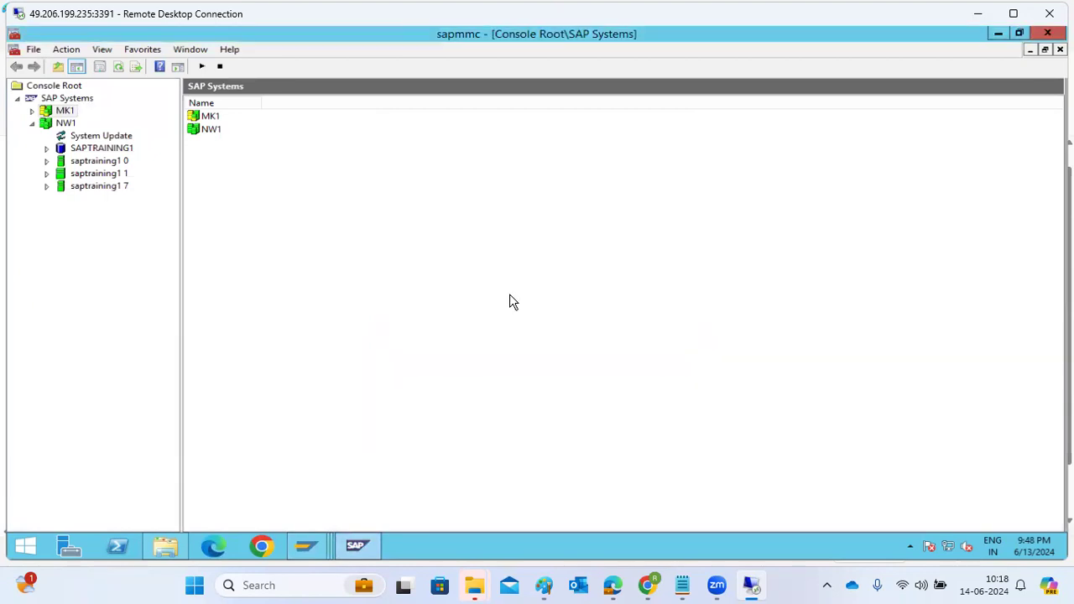
pyautogui.press('Return')
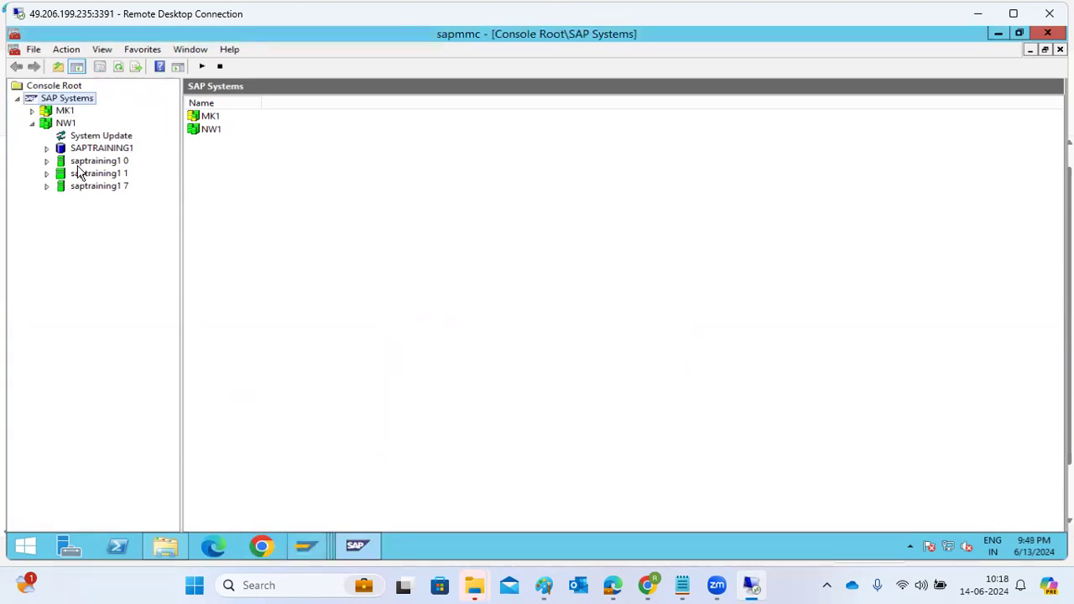
# Step: Restart all instances of system NW1 and show its instance list
pyautogui.rightClick(51, 123)
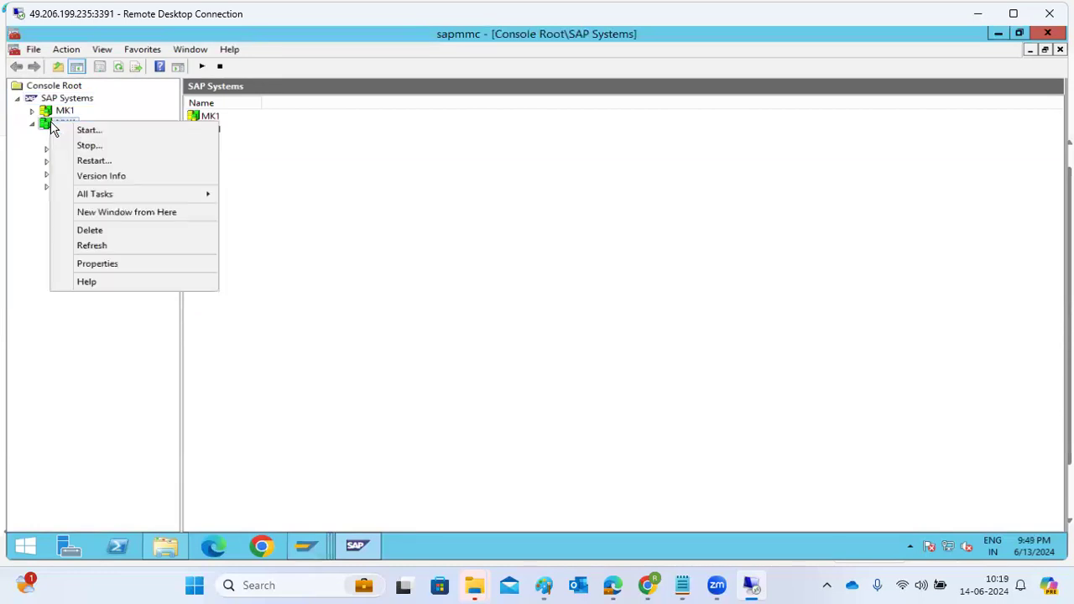
pyautogui.click(94, 161)
pyautogui.click(457, 437)
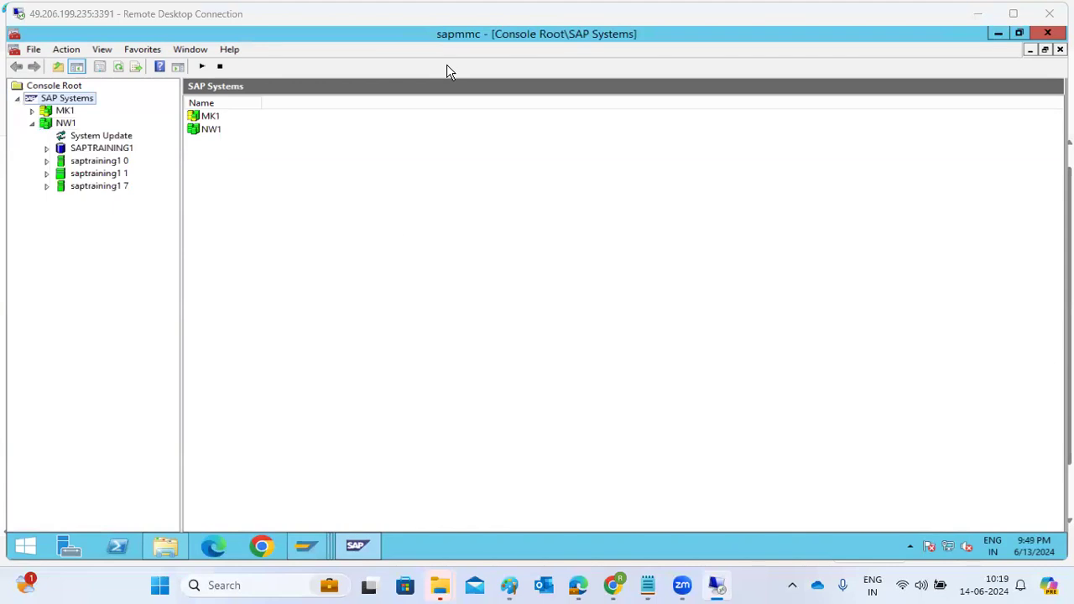
pyautogui.click(48, 128)
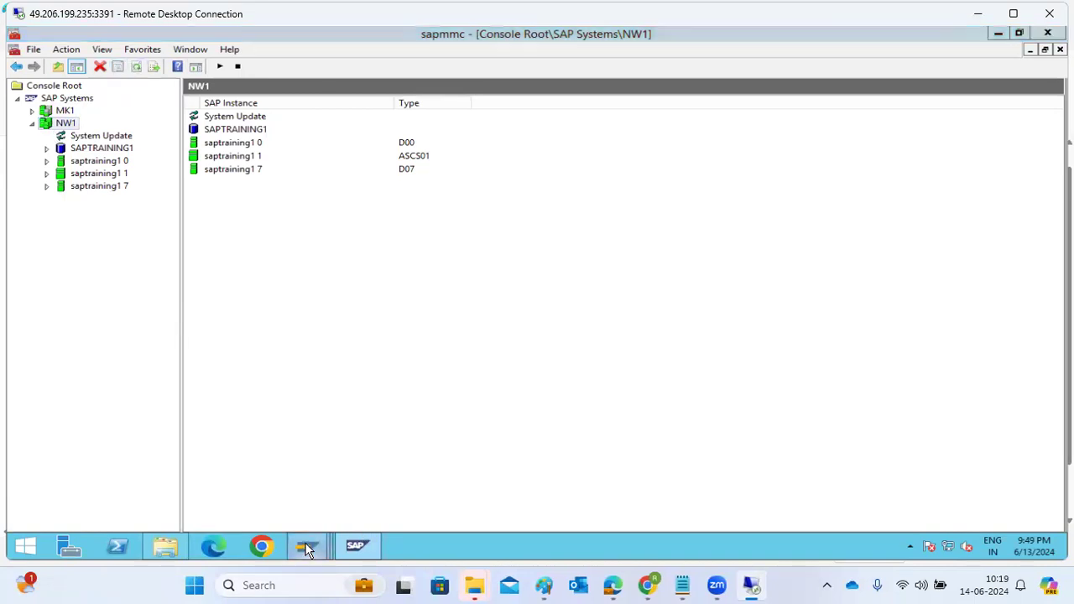
# Step: Switch to the open NW1 session, try to enter a transaction code and dismiss the connection error dialogs
pyautogui.moveTo(306, 546)
pyautogui.click(317, 497)
pyautogui.write('sml')
pyautogui.press('BackSpace')
pyautogui.press('BackSpace')
pyautogui.press('BackSpace')
pyautogui.write('al0')
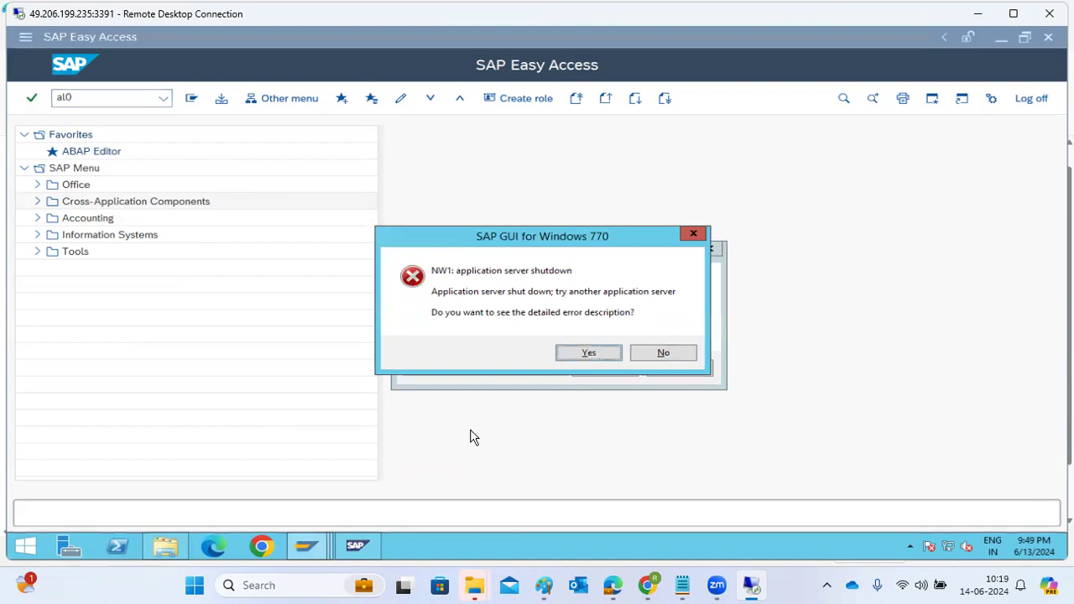
pyautogui.click(675, 352)
pyautogui.click(687, 370)
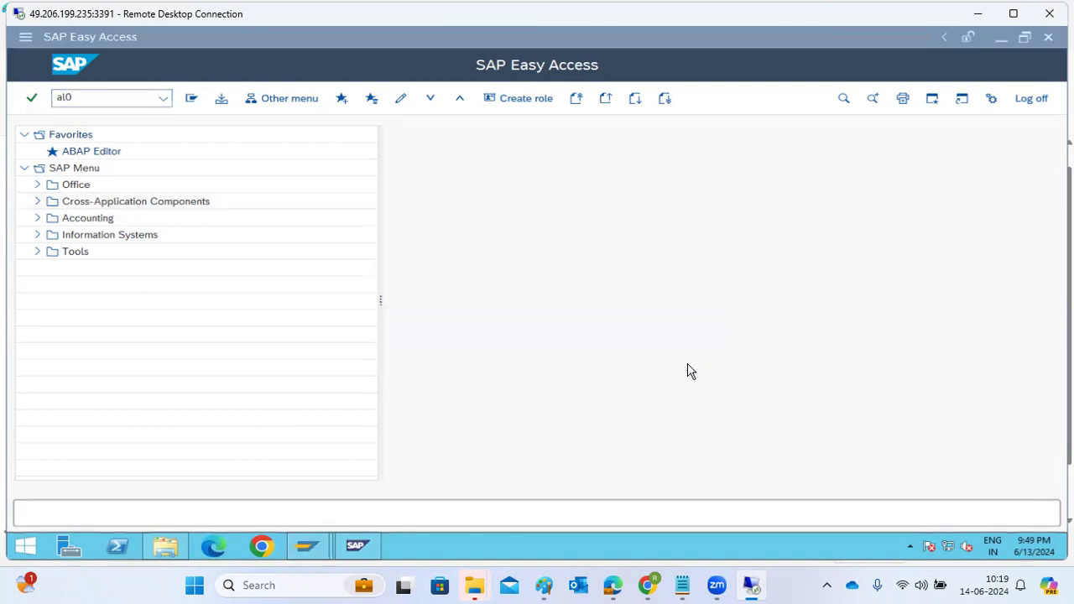
# Step: Refresh the NW1 instance list in the management console to follow the restart
pyautogui.click(135, 69)
pyautogui.click(135, 69)
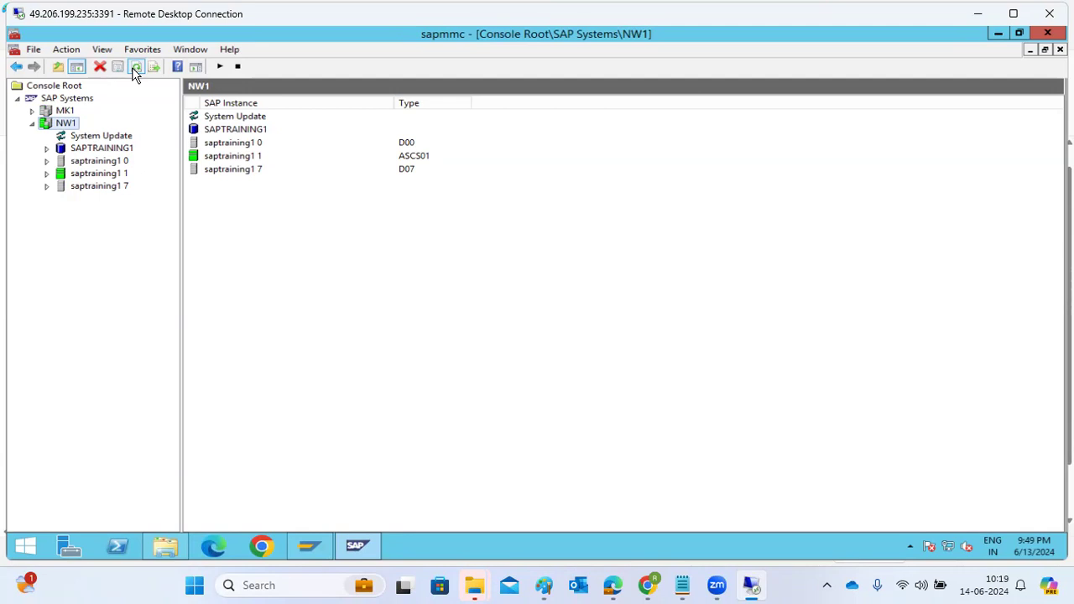
pyautogui.click(133, 69)
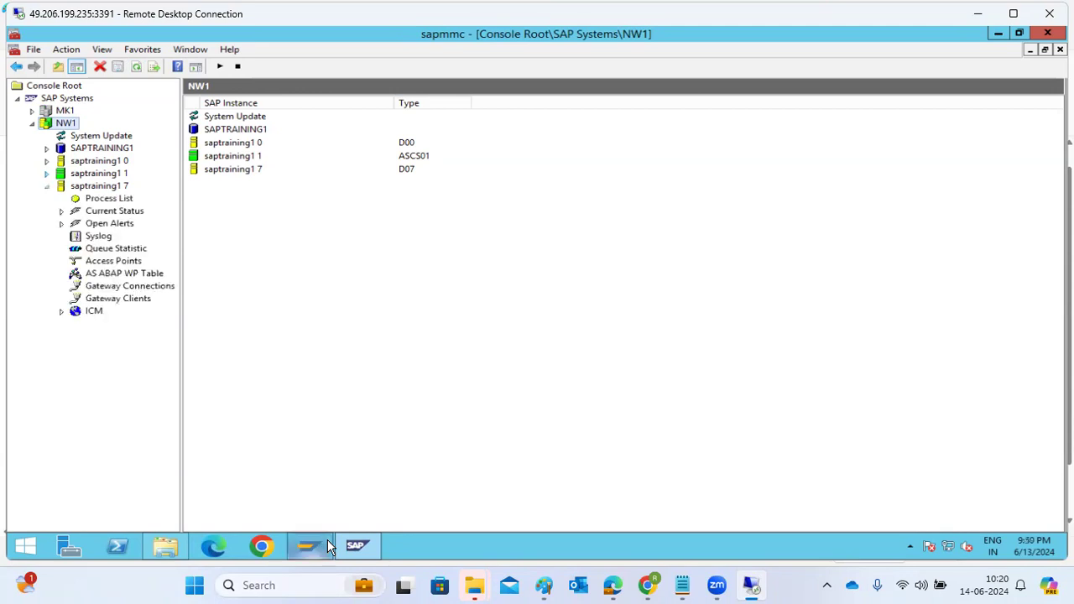
# Step: Check the process lists of instances saptraining1 7 and saptraining1 0, plus the latter's ABAP work process table
pyautogui.click(104, 201)
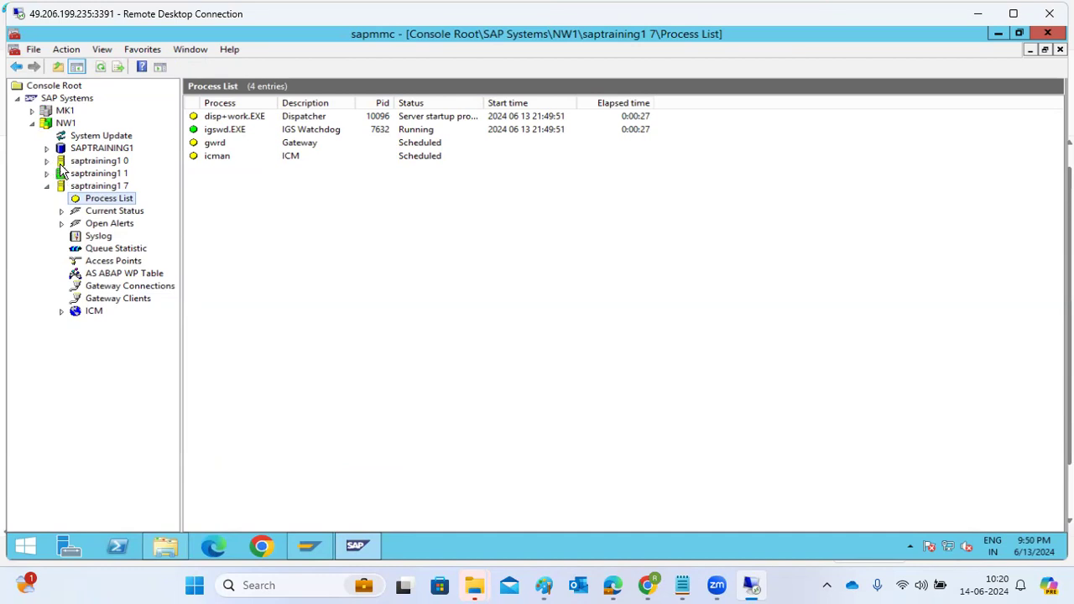
pyautogui.click(46, 160)
pyautogui.click(86, 174)
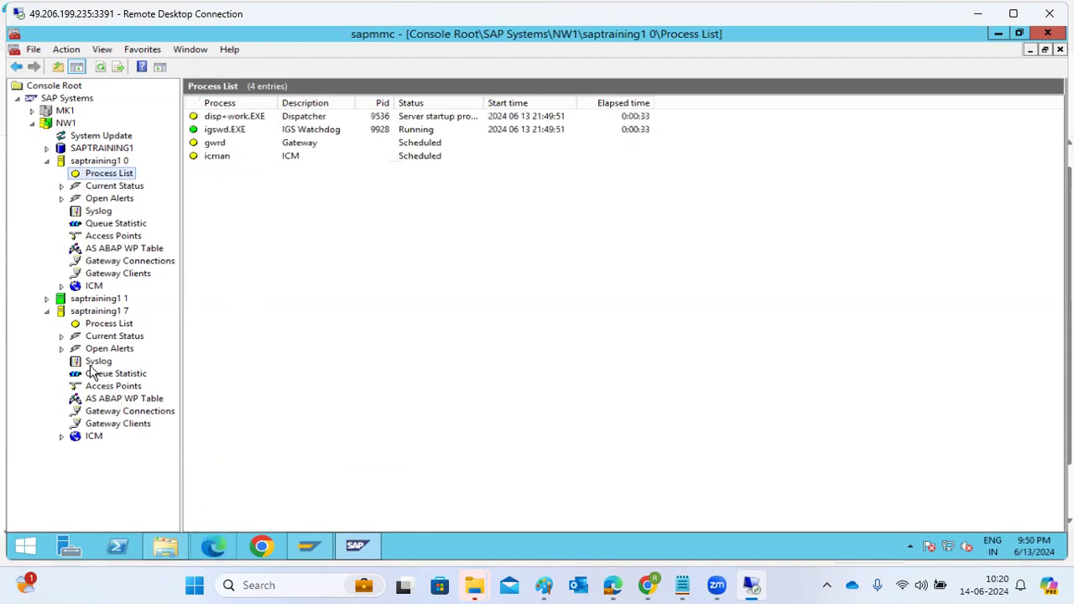
pyautogui.click(95, 252)
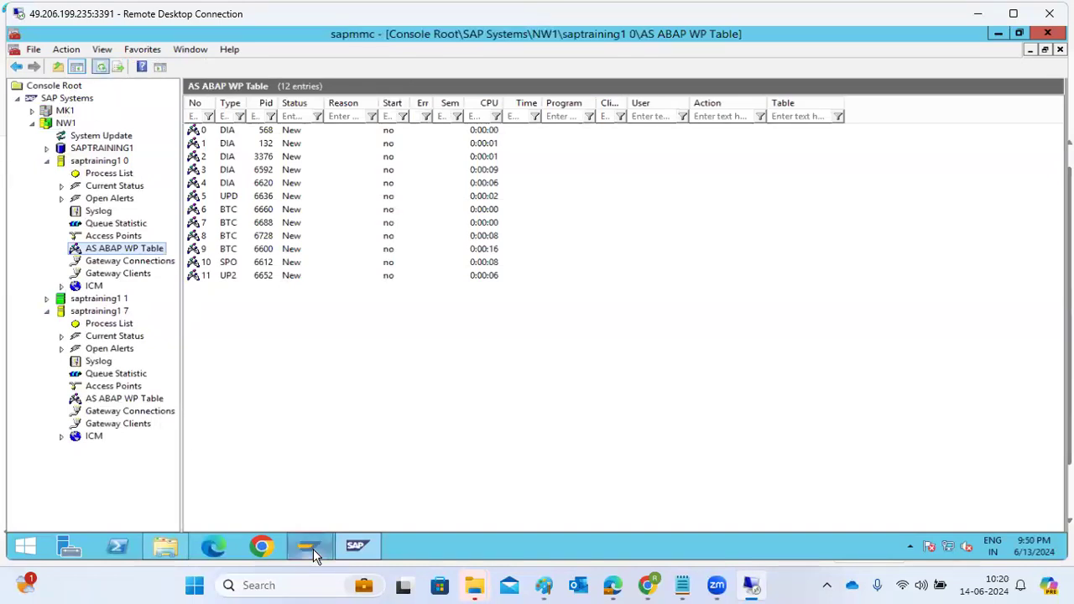
# Step: Switch to SAP Logon and try to log on through the NW1 group connection
pyautogui.moveTo(313, 550)
pyautogui.click(339, 470)
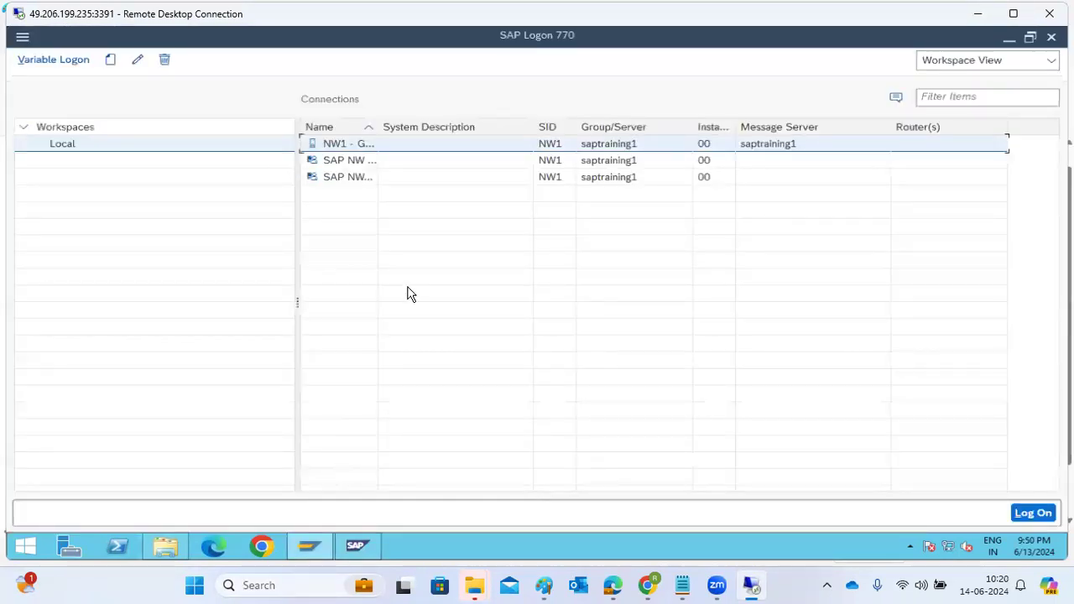
pyautogui.click(356, 150)
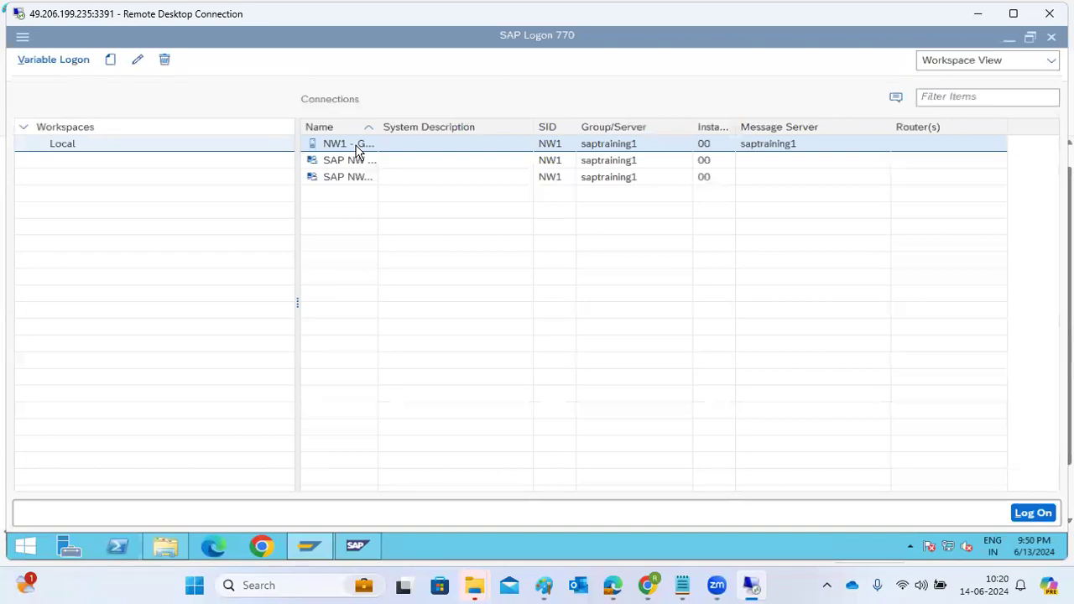
pyautogui.doubleClick(357, 149)
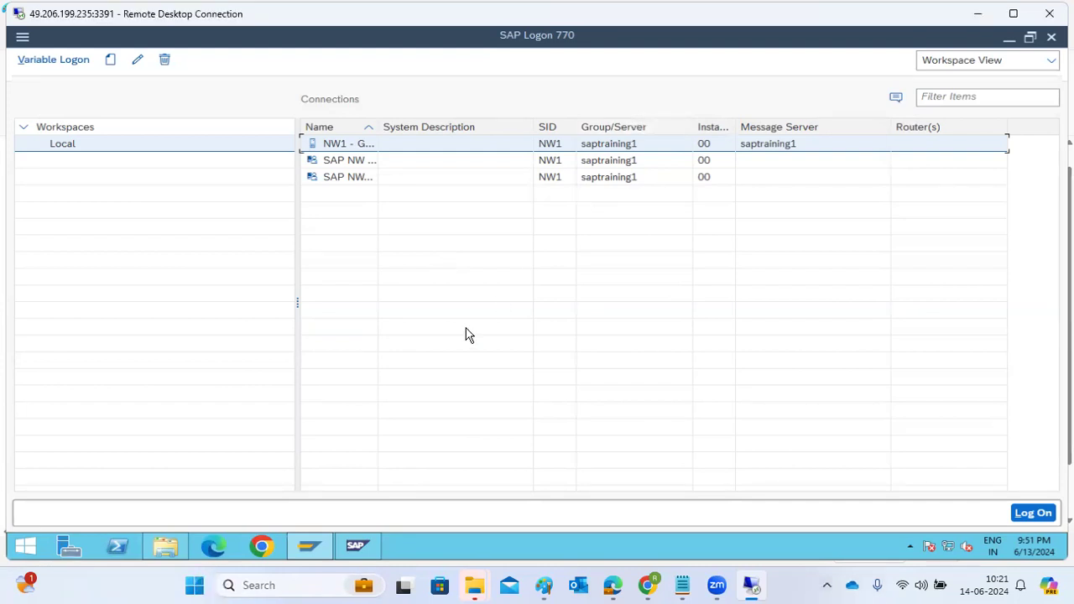
# Step: Compare the ABAP work process tables of saptraining1 7 and saptraining1 0 in the management console, refreshing the latter
pyautogui.moveTo(315, 553)
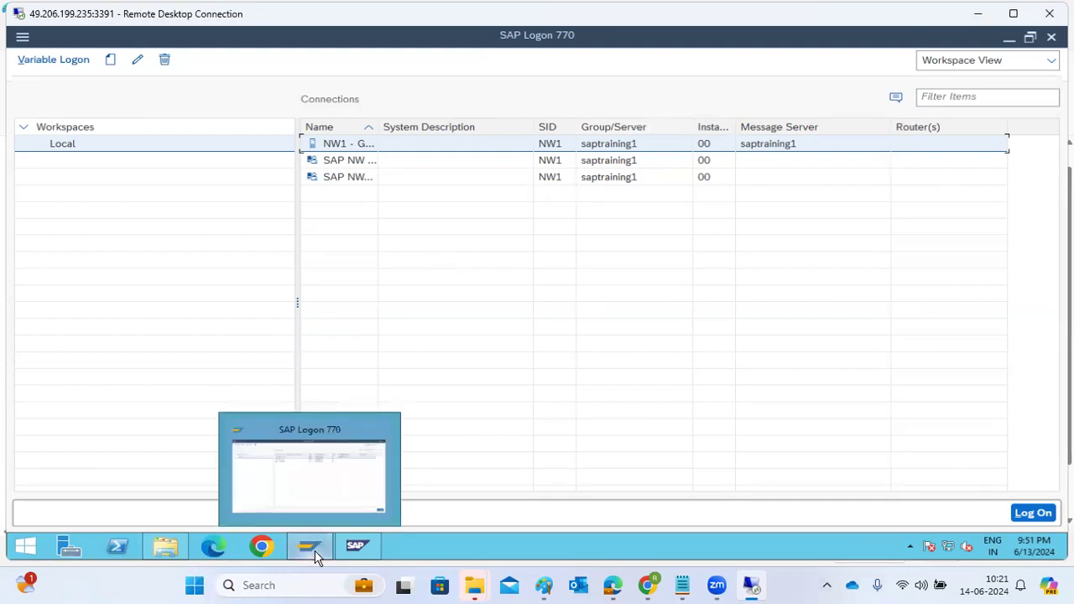
pyautogui.click(357, 554)
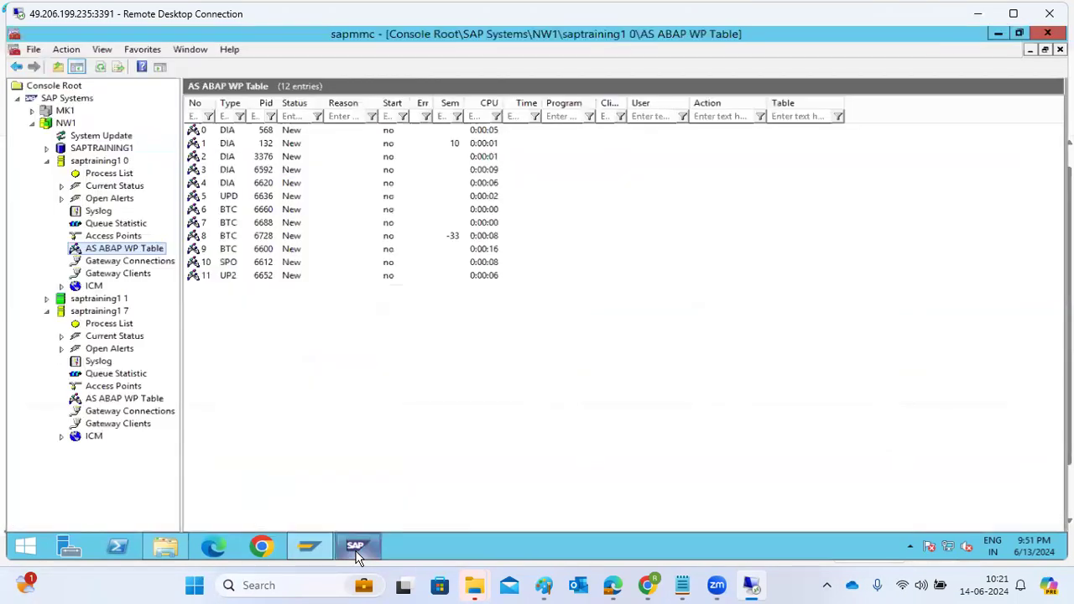
pyautogui.click(115, 397)
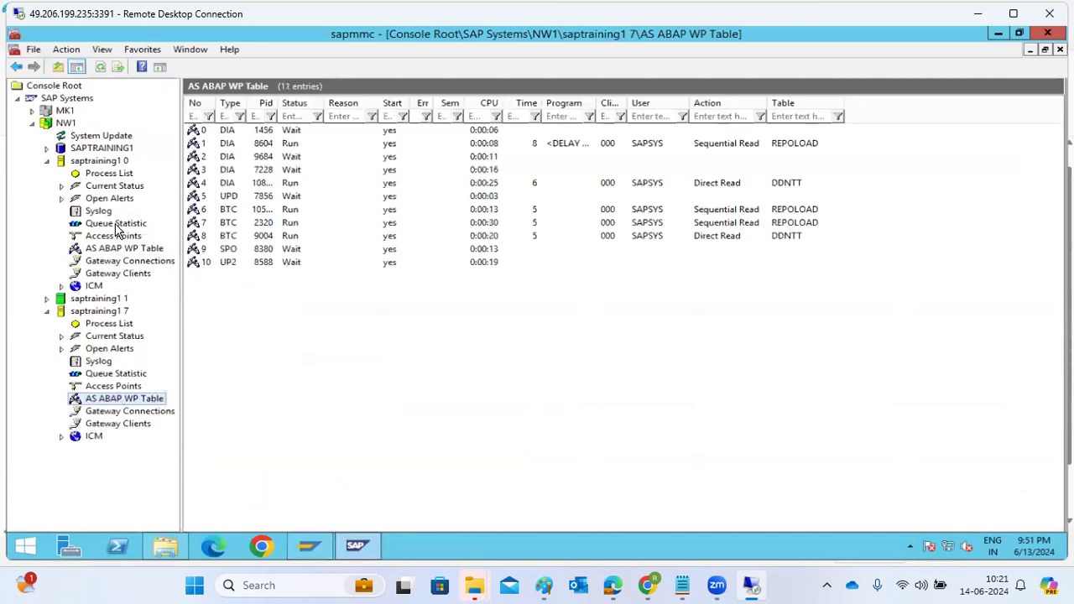
pyautogui.click(122, 254)
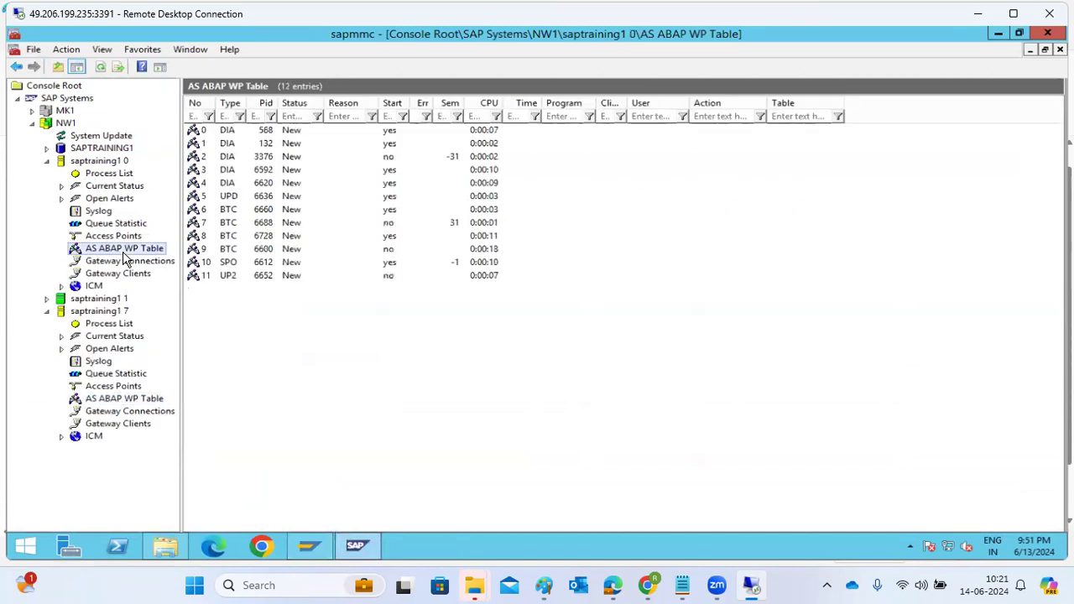
pyautogui.click(100, 66)
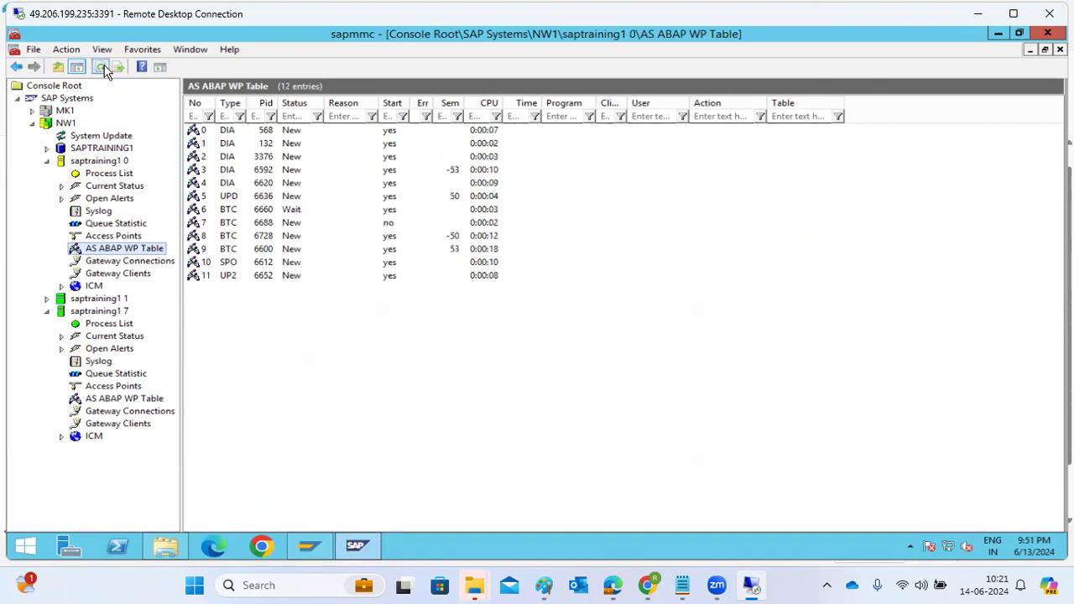
pyautogui.click(102, 67)
# Step: Collapse the saptraining1 0 and saptraining1 7 nodes and refresh the instance status of NW1
pyautogui.click(47, 162)
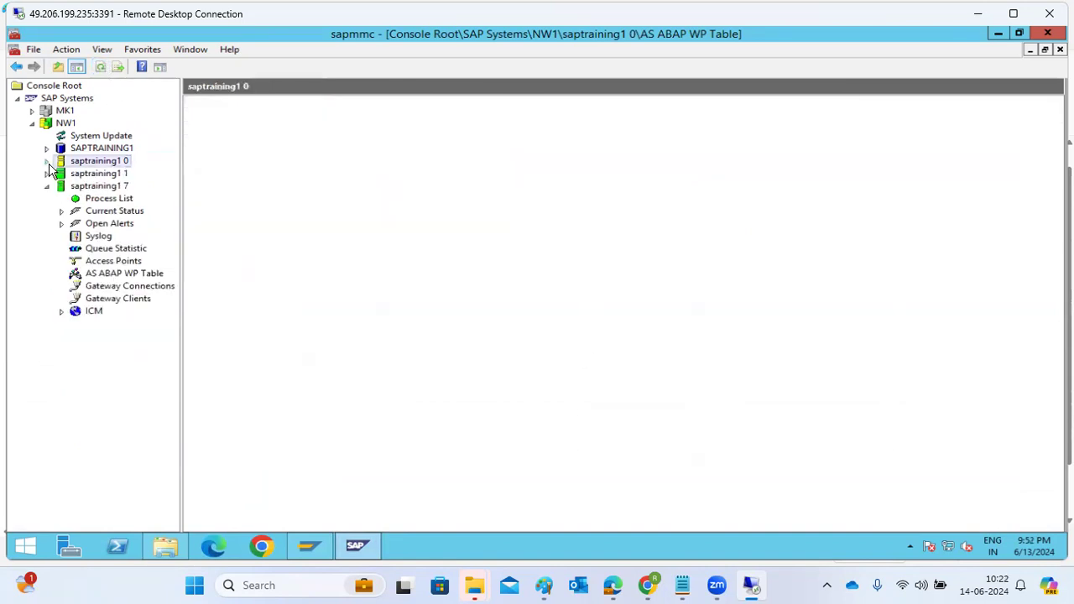
pyautogui.click(99, 68)
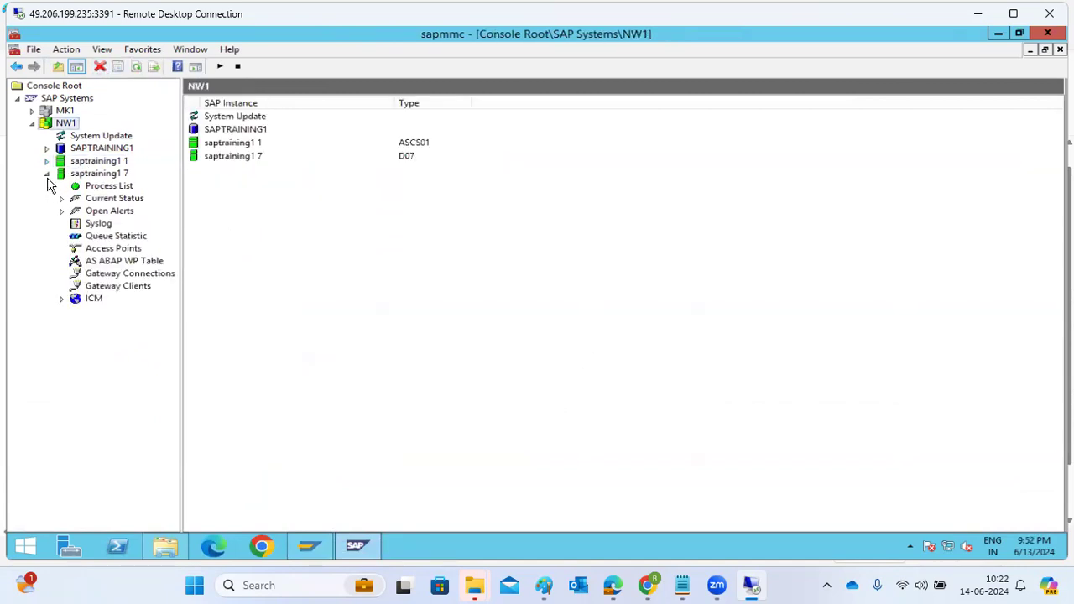
pyautogui.click(47, 175)
pyautogui.click(47, 175)
# Step: Open the NW1 group connection from SAP Logon and log on to client 001 as user basis with the account password
pyautogui.click(311, 550)
pyautogui.doubleClick(356, 144)
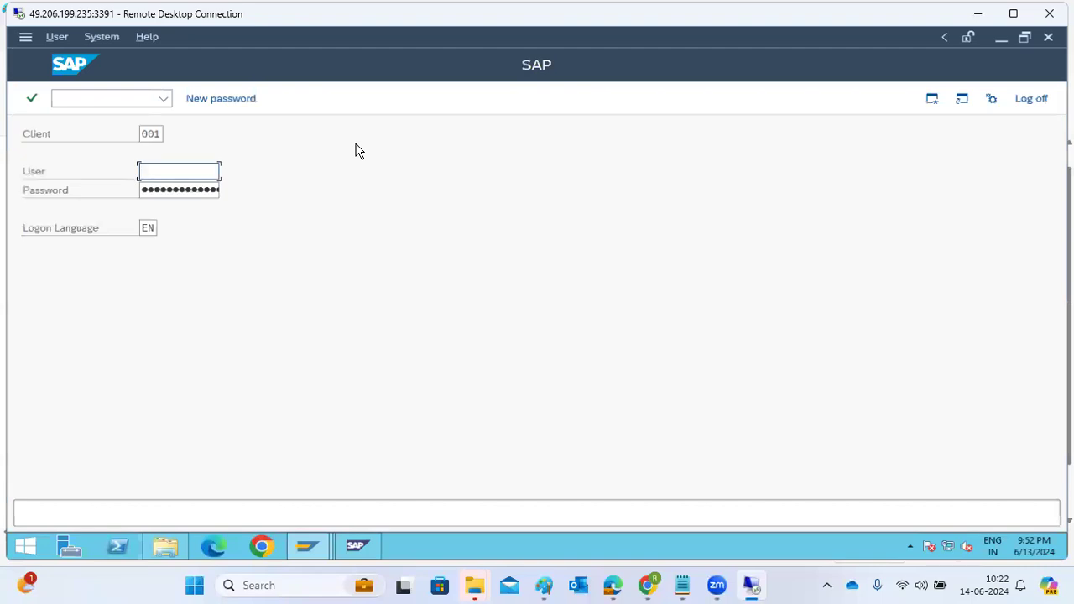
pyautogui.write('asis')
pyautogui.press('Tab')
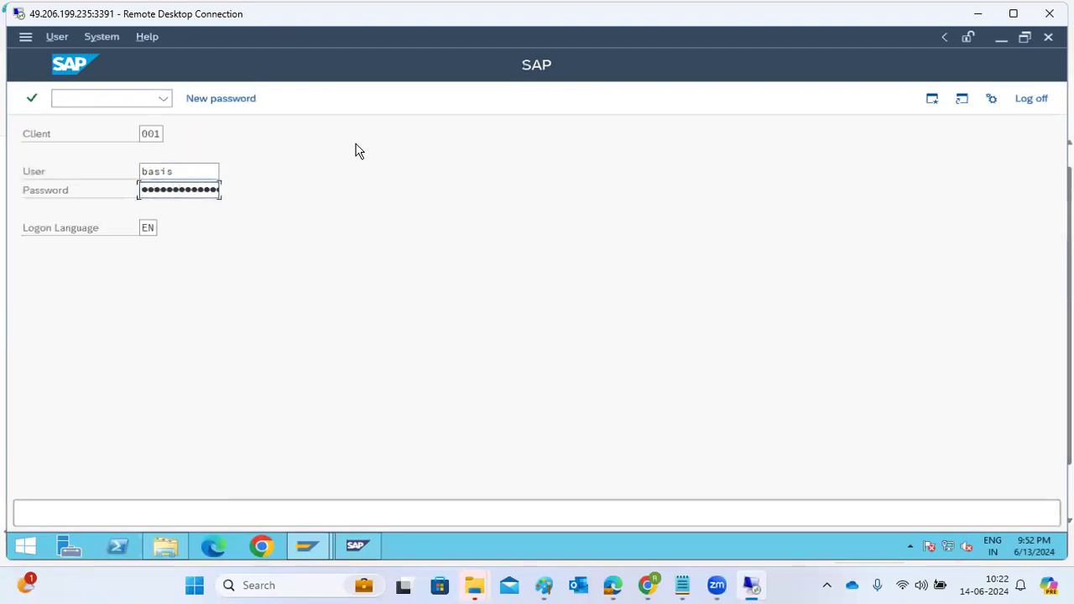
pyautogui.press('Return')
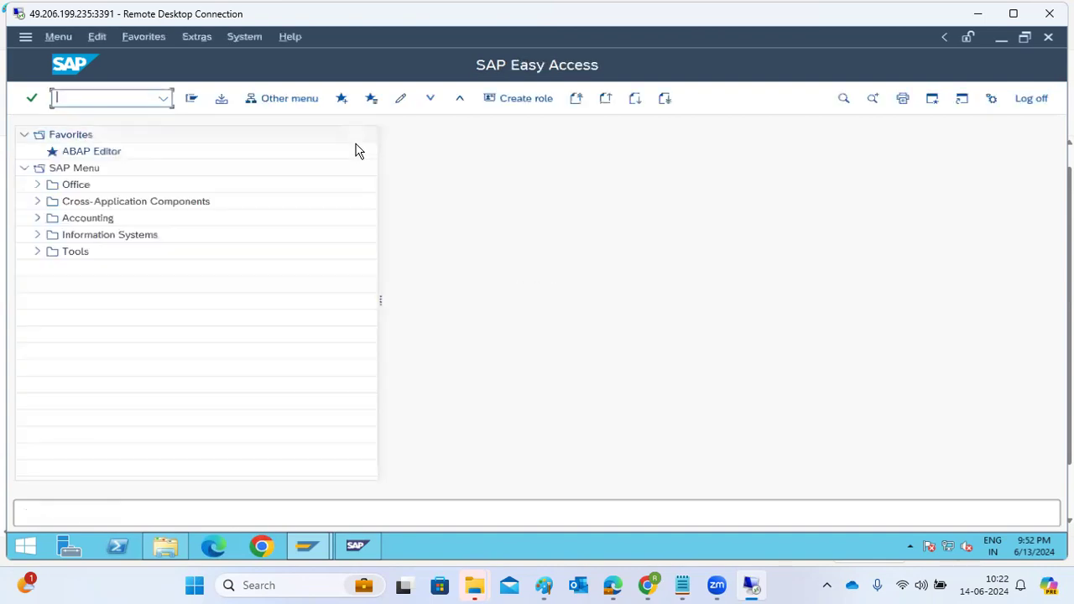
# Step: Open logon group maintenance with transaction SMLG and display the load distribution of the application servers
pyautogui.write('smlg')
pyautogui.press('Return')
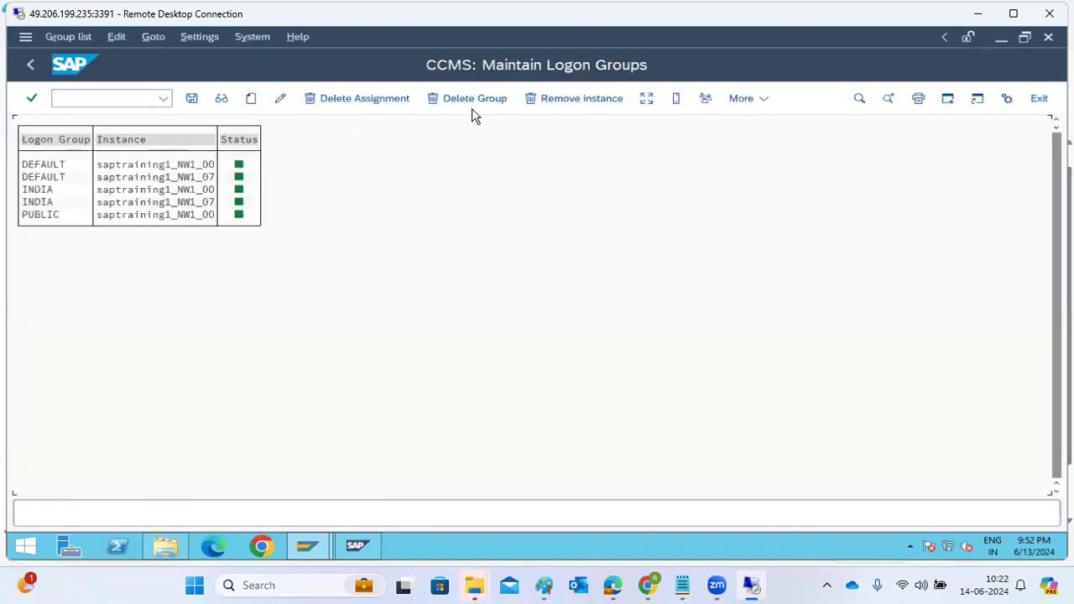
pyautogui.click(646, 100)
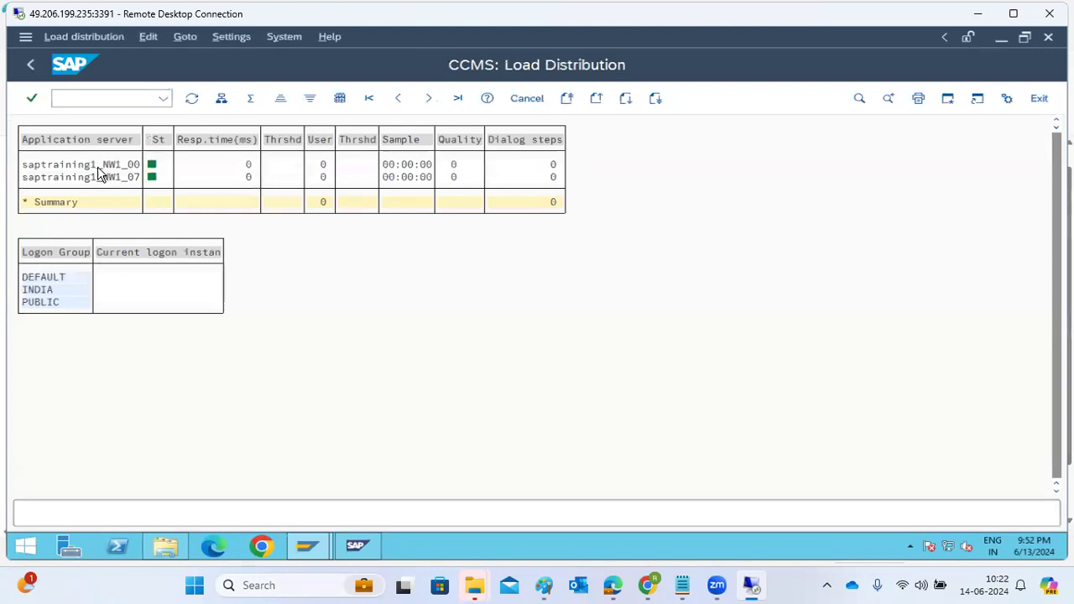
# Step: Examine the response times and user counts of both NW1 application servers in the load distribution table
pyautogui.click(108, 177)
pyautogui.click(242, 167)
pyautogui.click(245, 178)
pyautogui.click(319, 166)
pyautogui.click(86, 99)
pyautogui.write('/n')
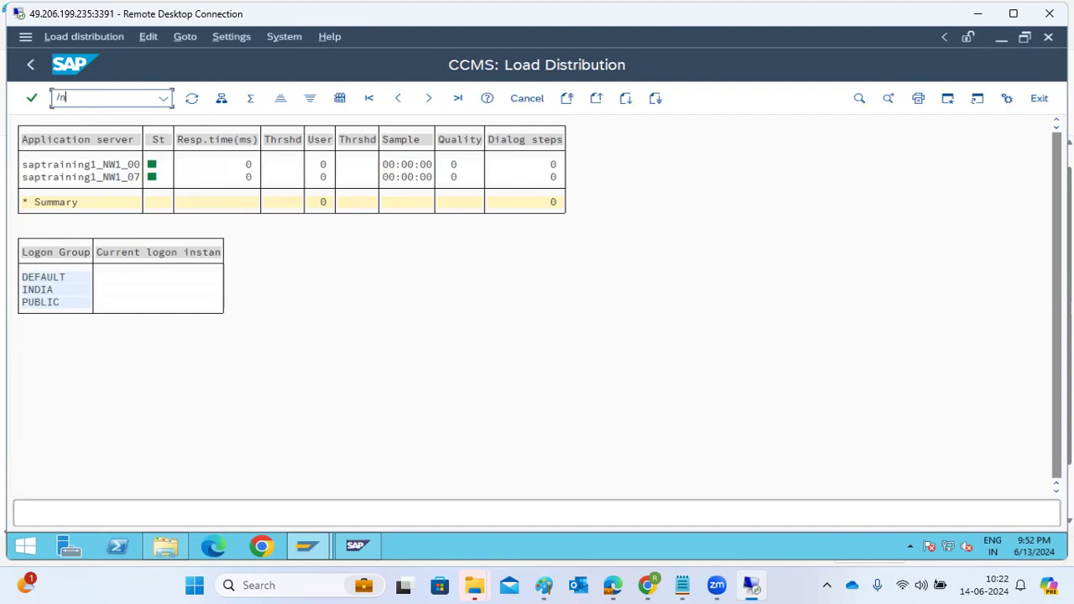
# Step: Switch to SAP Logon and open the properties of the NW1 group connection for editing
pyautogui.click(300, 554)
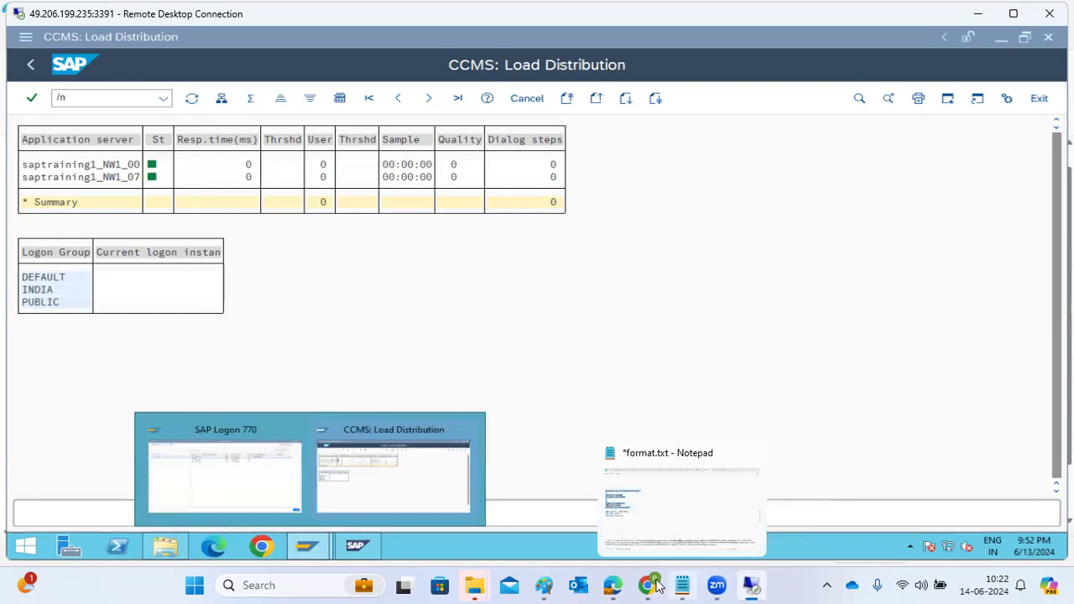
pyautogui.moveTo(654, 585)
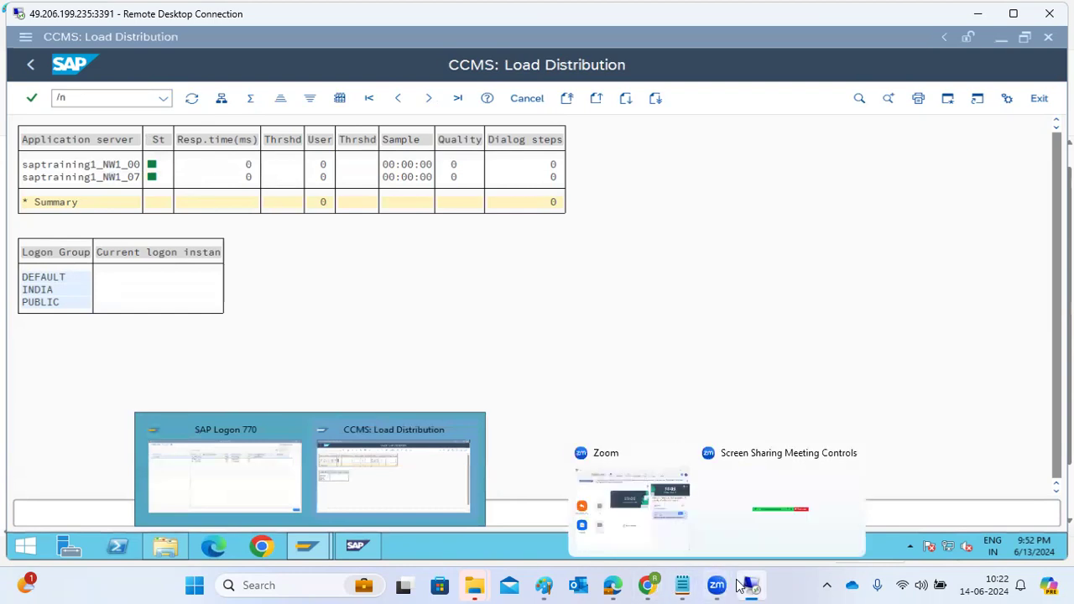
pyautogui.moveTo(751, 586)
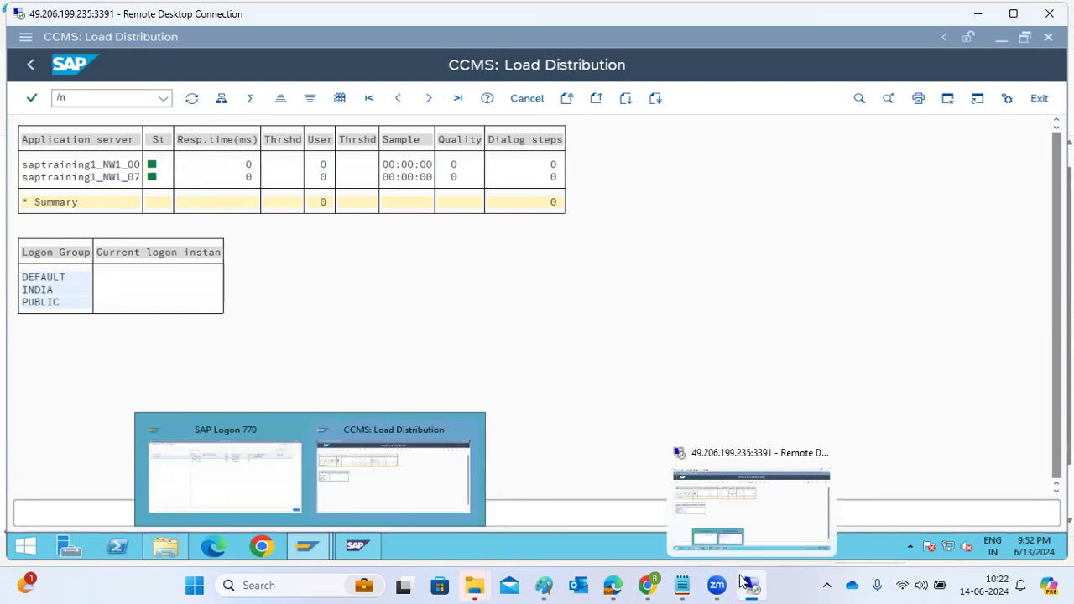
pyautogui.click(281, 501)
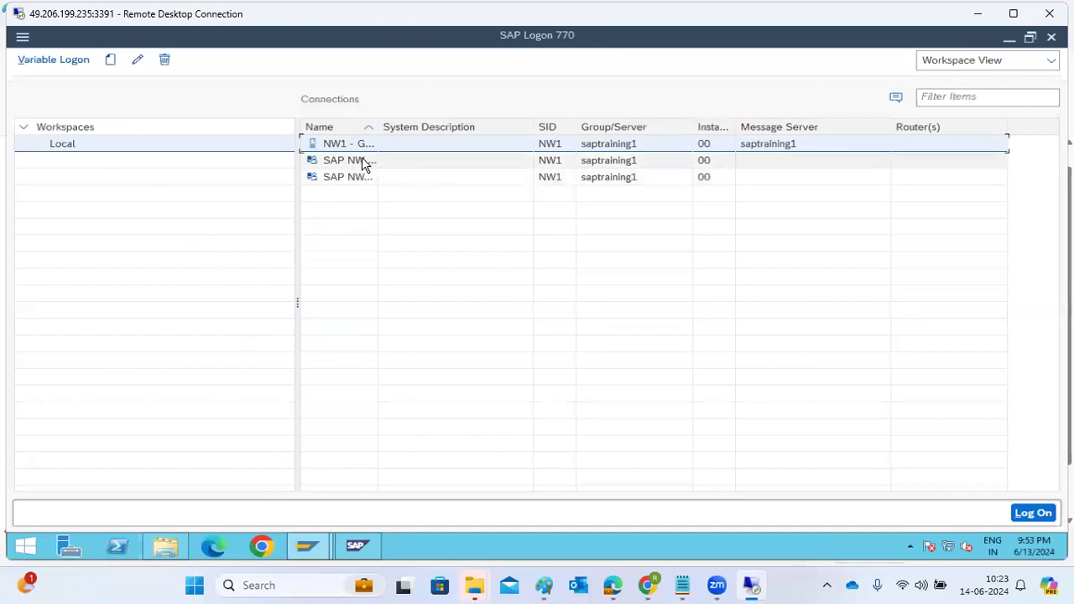
pyautogui.click(138, 59)
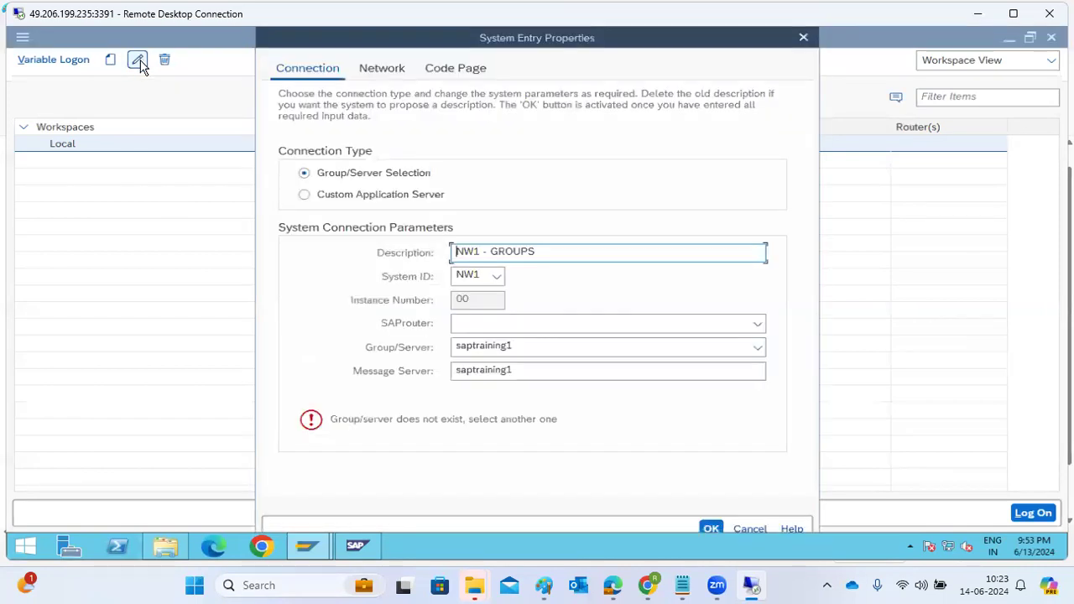
# Step: Try the message server saptraining1:3601 for the group connection, look for selectable groups, and discard the edit and leave SAP Logon
pyautogui.click(548, 372)
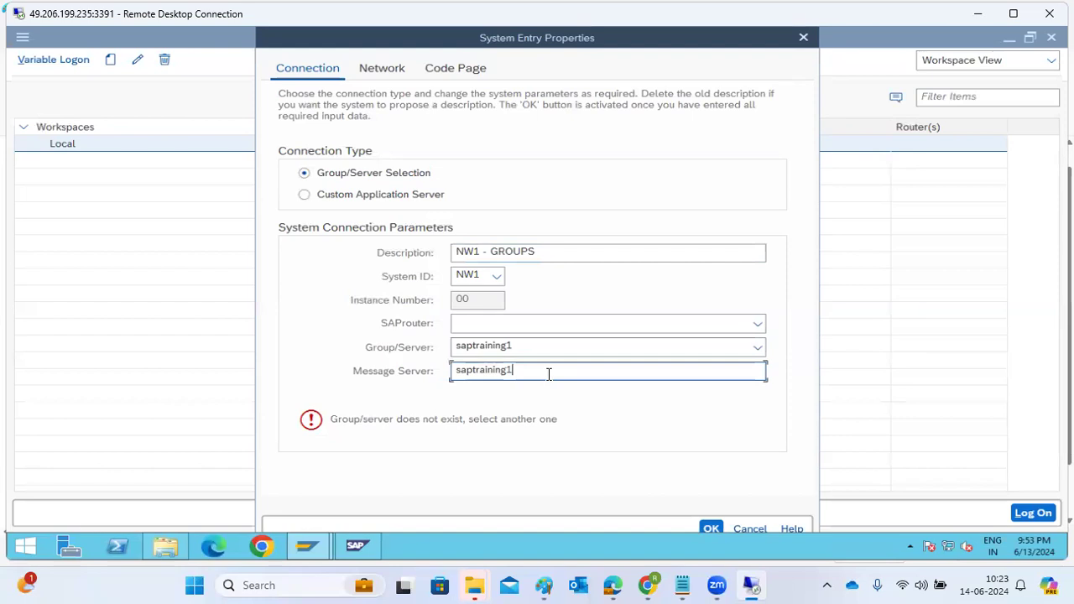
pyautogui.write(':3601')
pyautogui.click(760, 346)
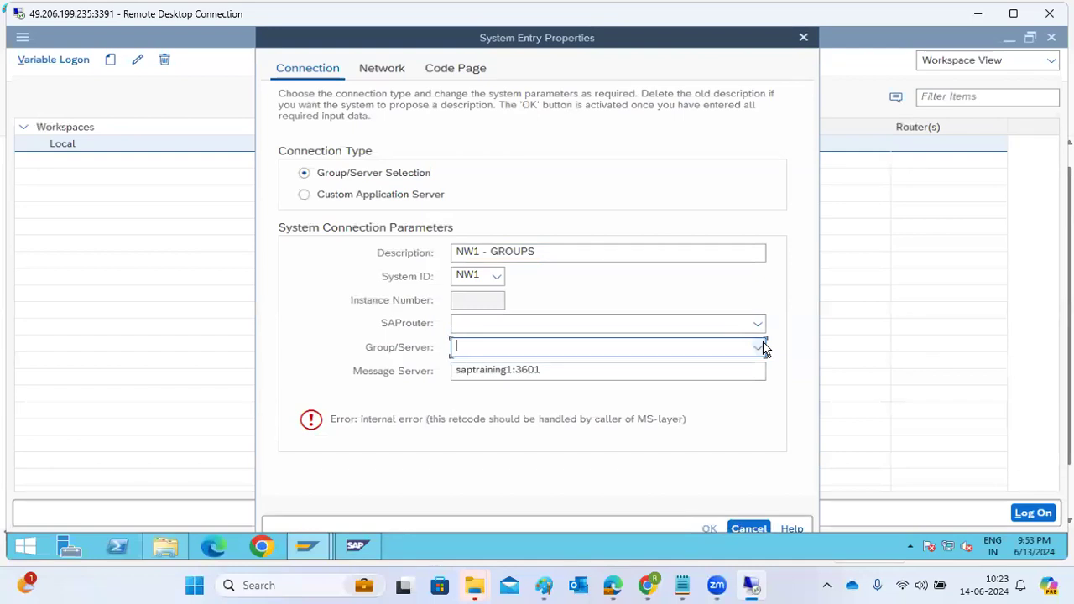
pyautogui.click(590, 371)
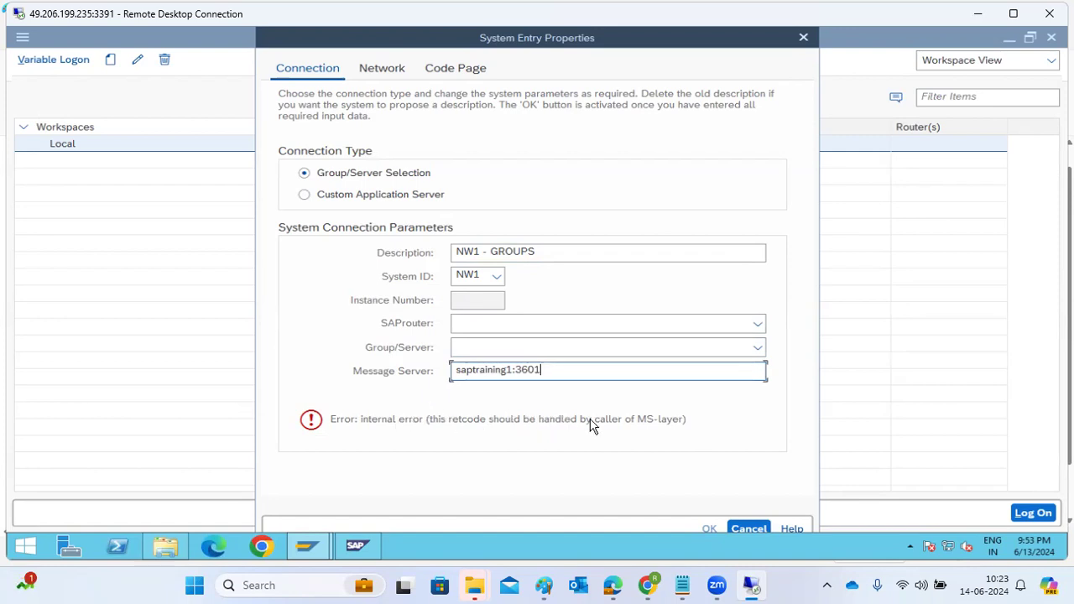
pyautogui.click(755, 347)
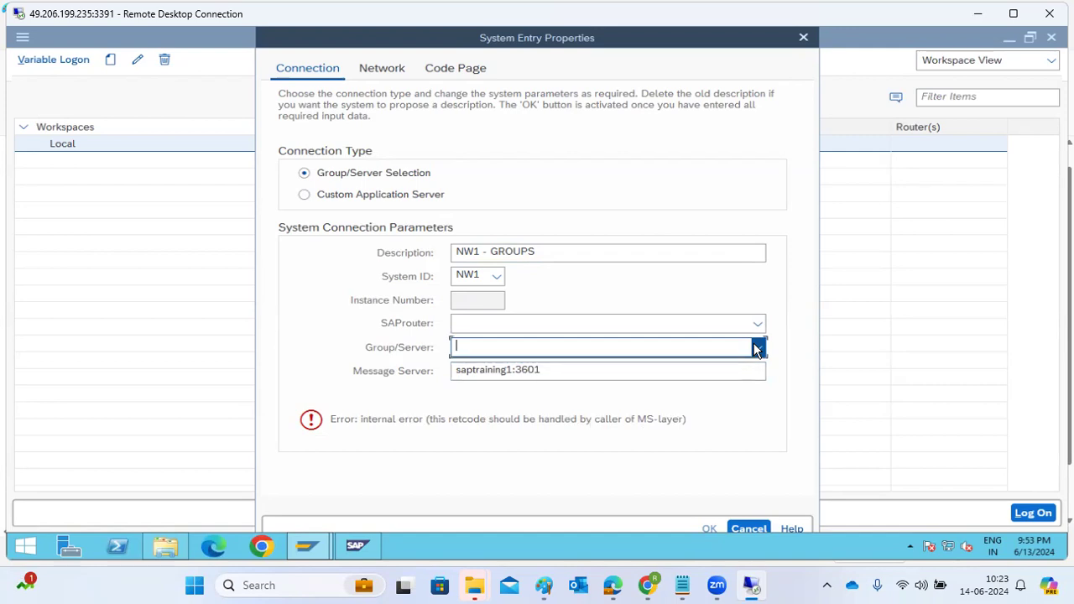
pyautogui.click(738, 527)
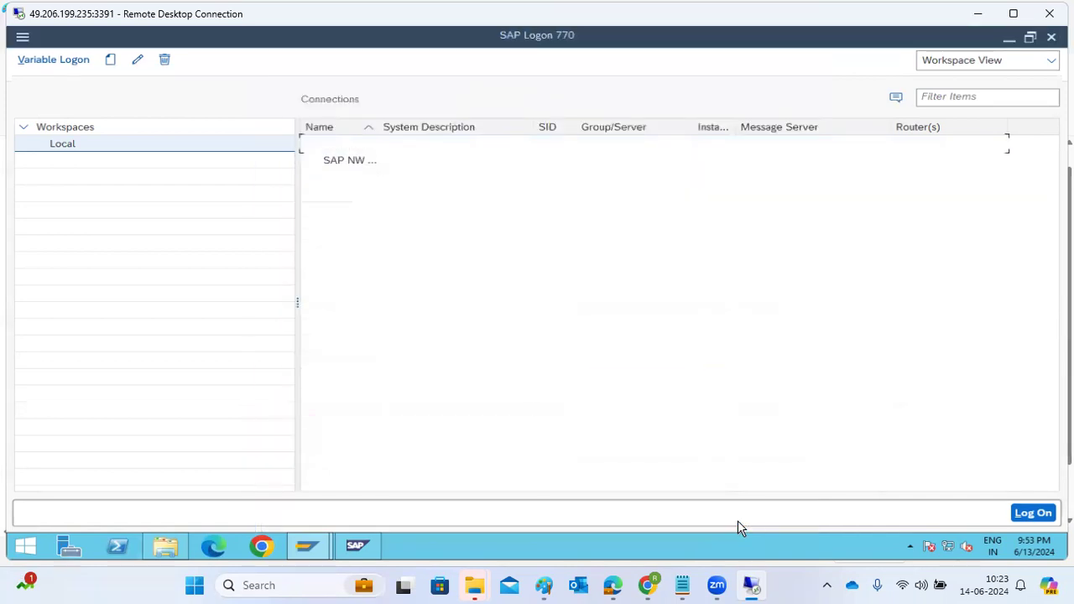
pyautogui.click(1052, 38)
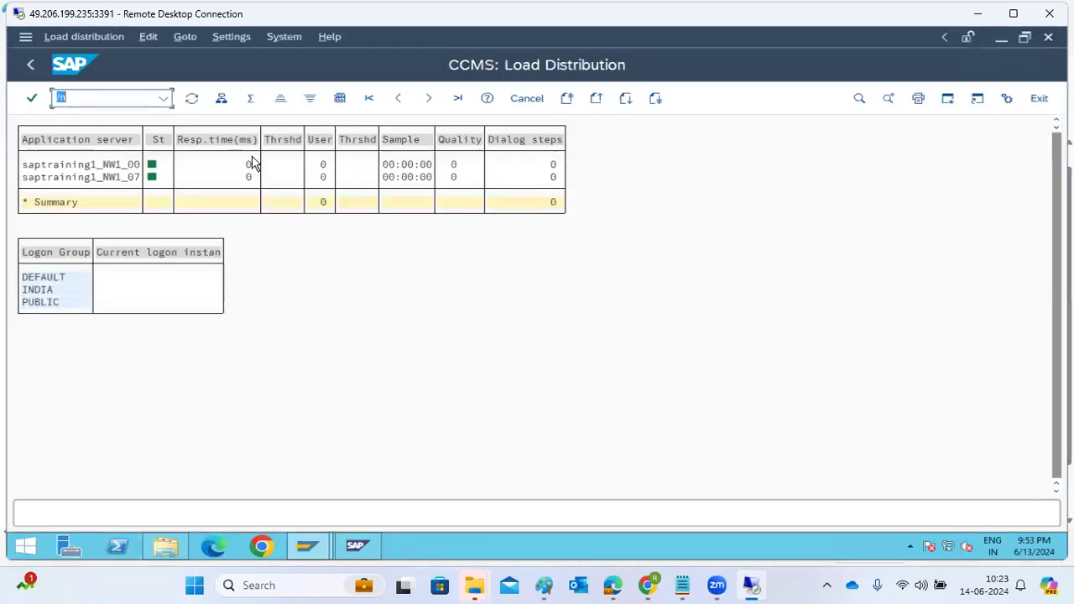
# Step: Review today's ABAP runtime errors with transaction ST22, read the long text of the most recent dump, and return to SAP Easy Access
pyautogui.click(33, 68)
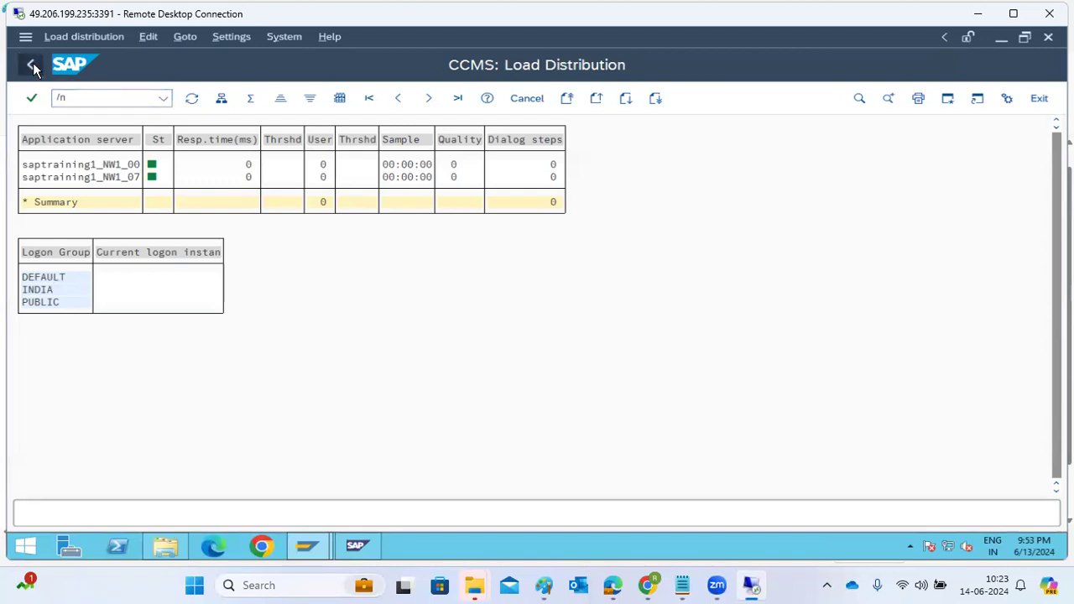
pyautogui.click(33, 68)
pyautogui.write('st22')
pyautogui.press('Return')
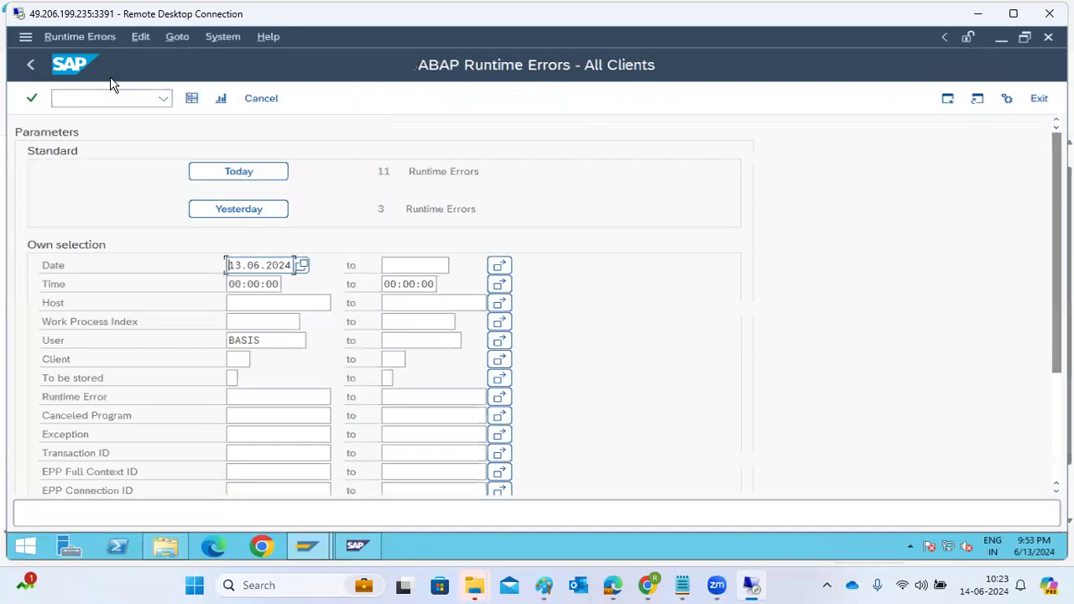
pyautogui.click(257, 183)
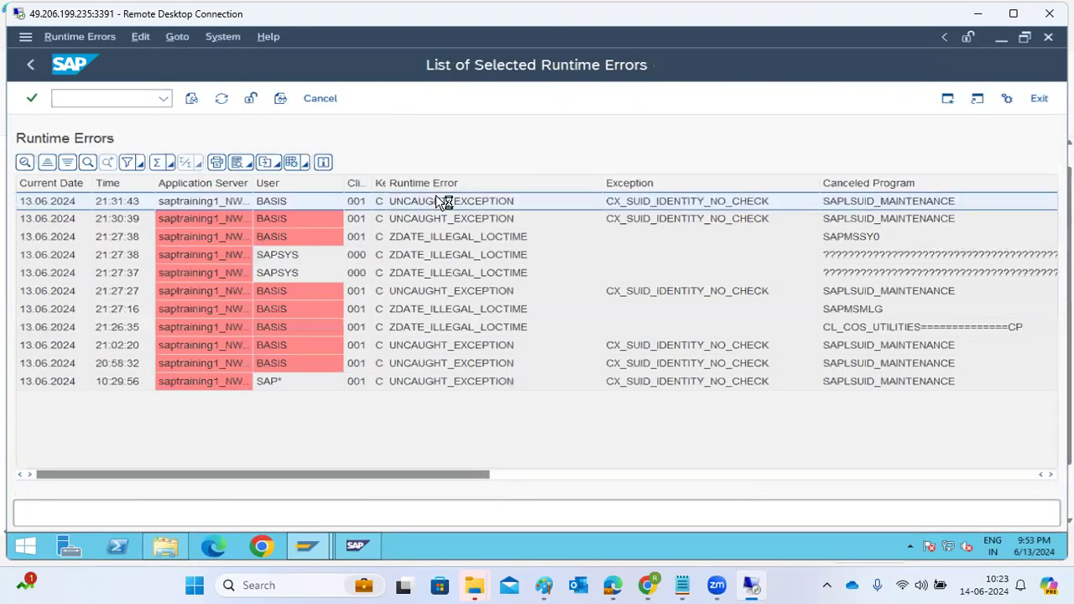
pyautogui.doubleClick(437, 201)
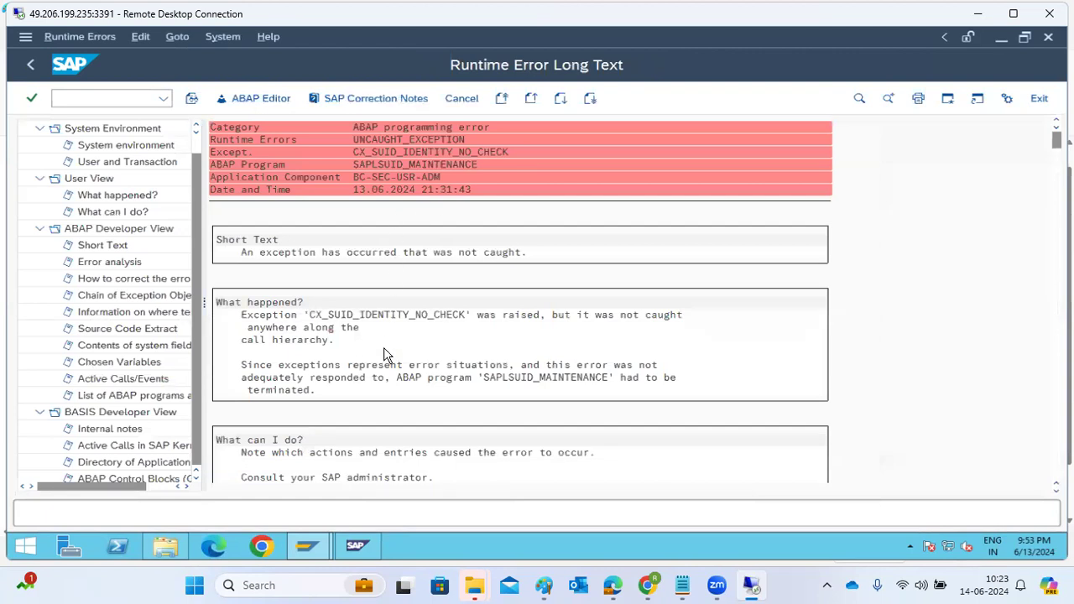
pyautogui.click(31, 65)
pyautogui.click(31, 66)
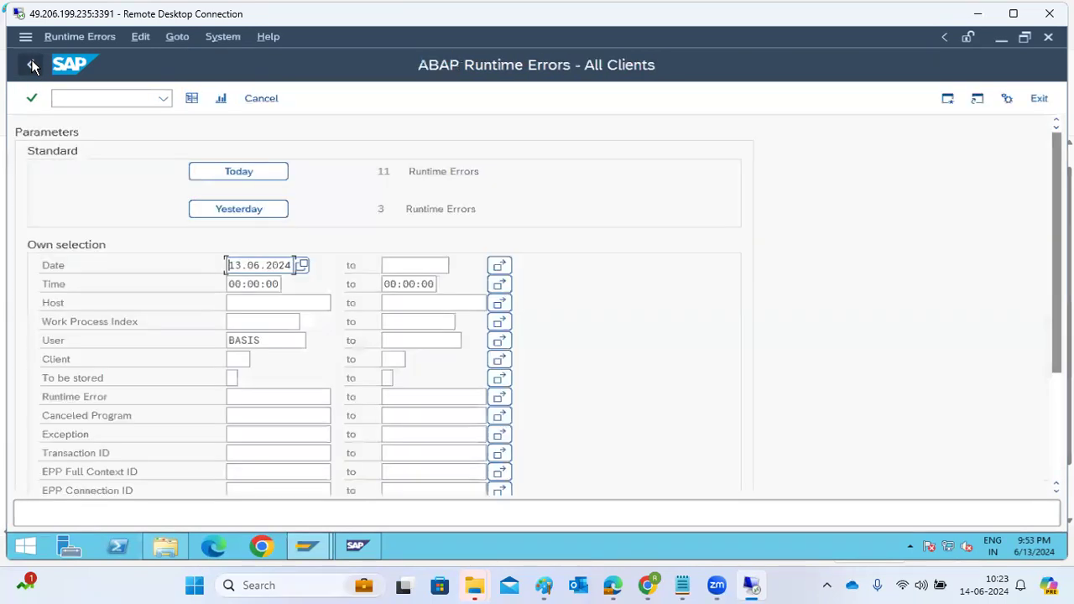
pyautogui.click(32, 65)
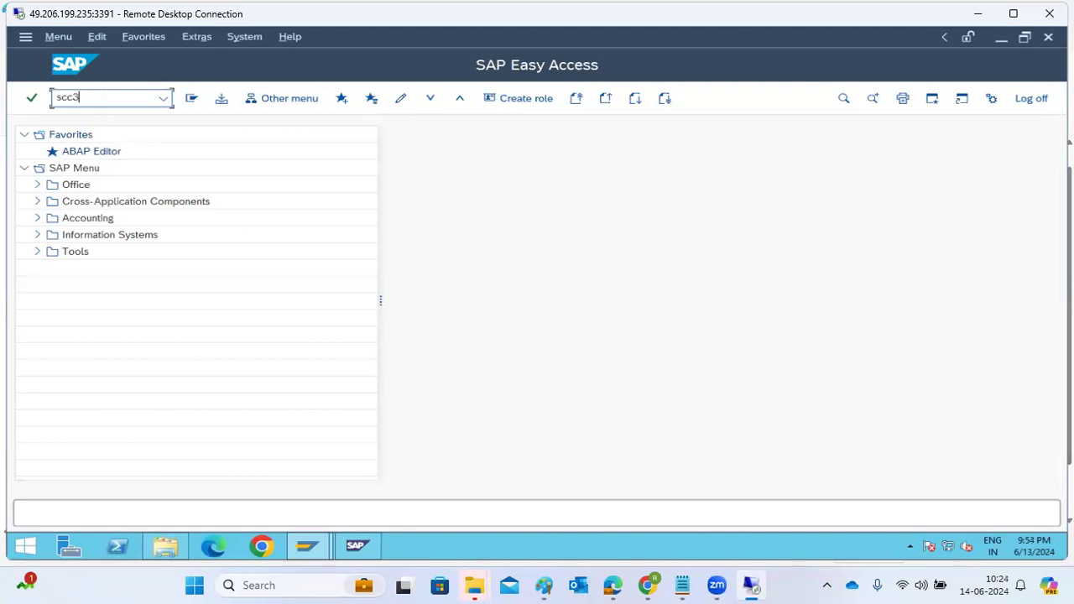
# Step: Display the client copy logs with transaction SCC3 and open the DELETE profile entry of client 001
pyautogui.click(107, 101)
pyautogui.write('scc3')
pyautogui.press('Return')
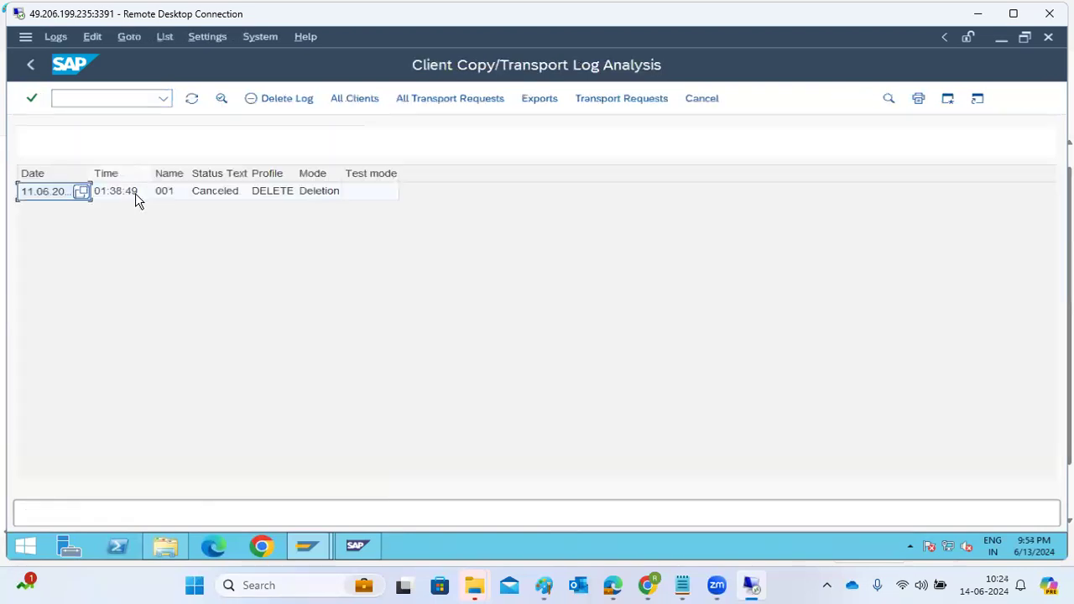
pyautogui.click(651, 191)
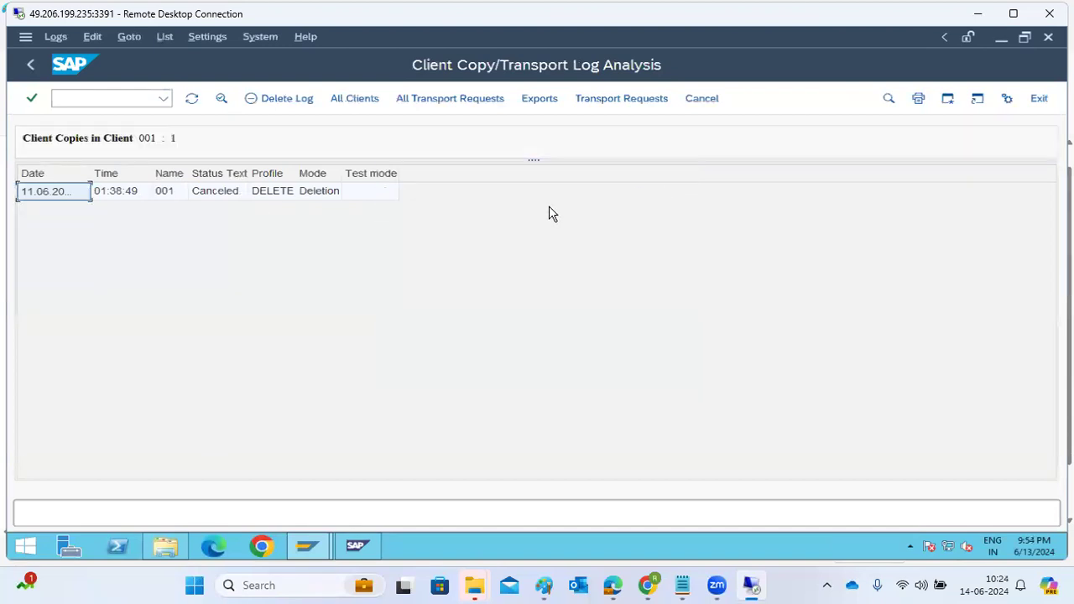
pyautogui.doubleClick(262, 193)
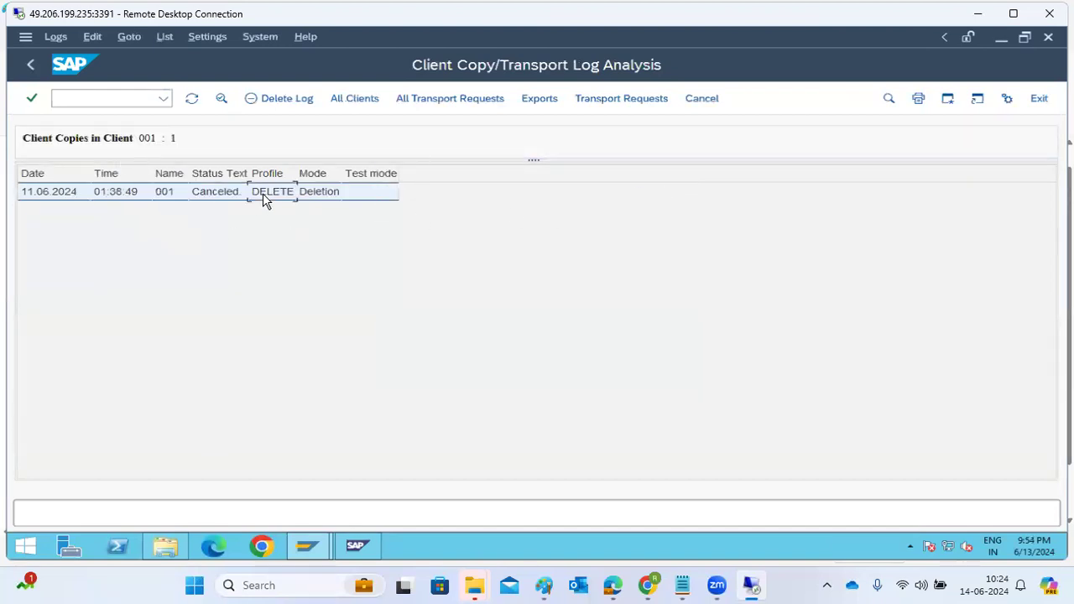
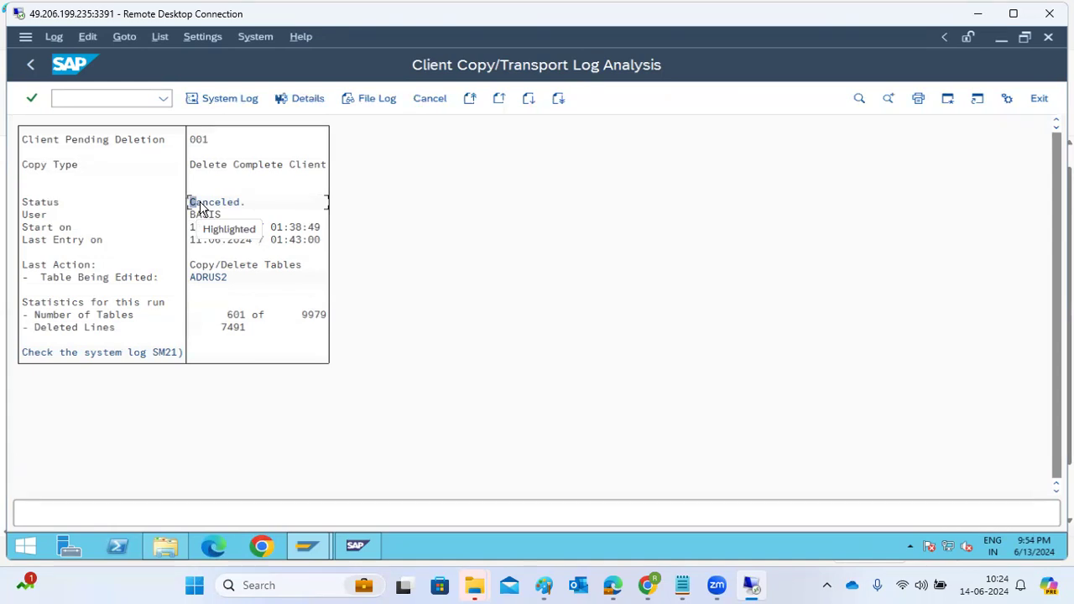
# Step: Open the system log from the client 001 deletion log, review the syslog messages of saptraining1_NW1_00, and return to the selection screen
pyautogui.click(205, 139)
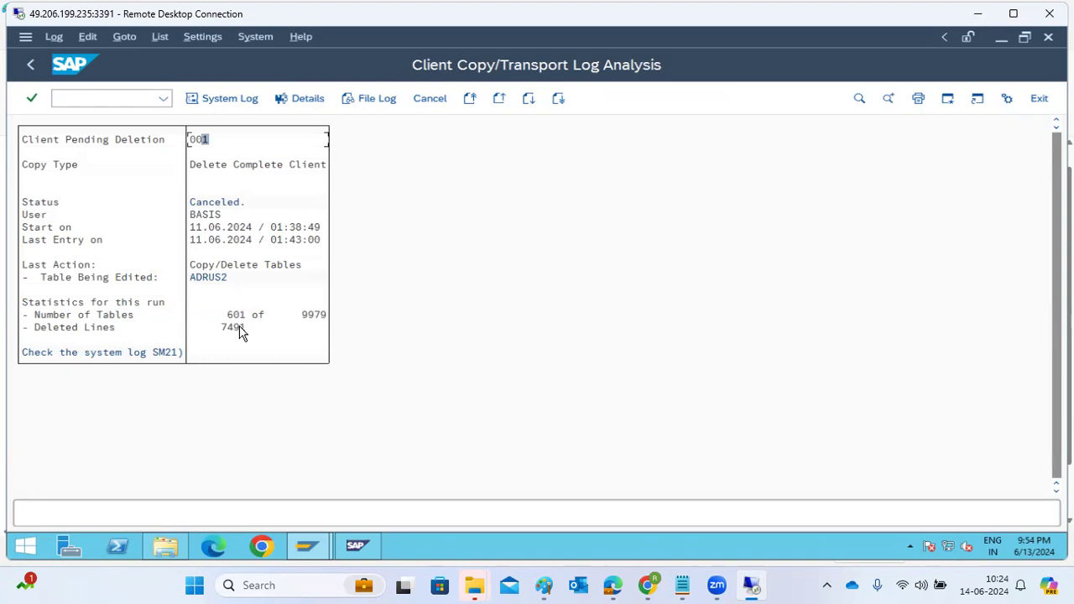
pyautogui.click(151, 353)
pyautogui.doubleClick(151, 354)
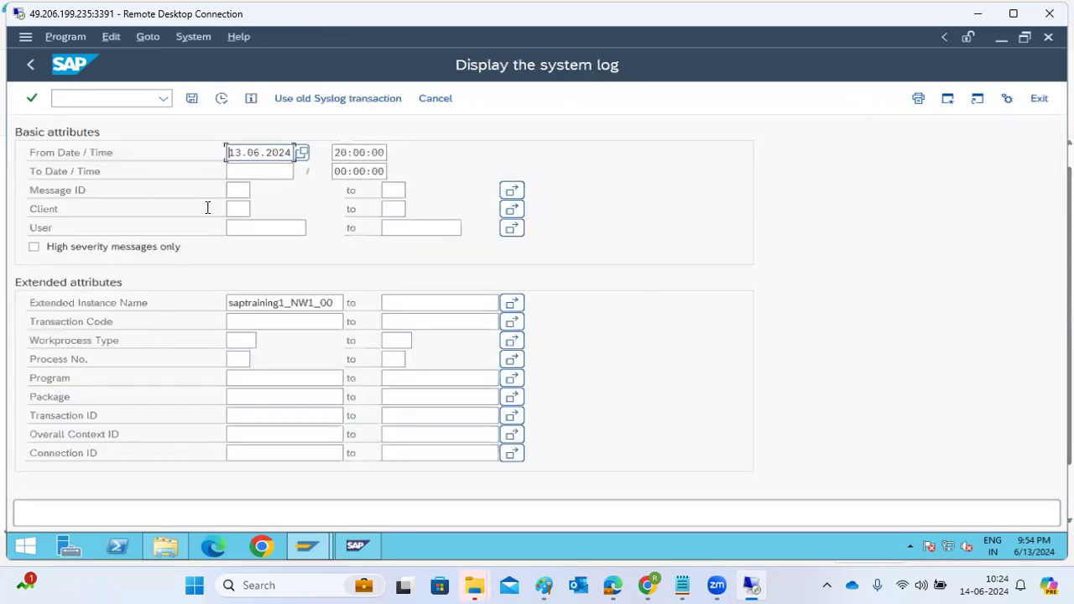
pyautogui.click(220, 99)
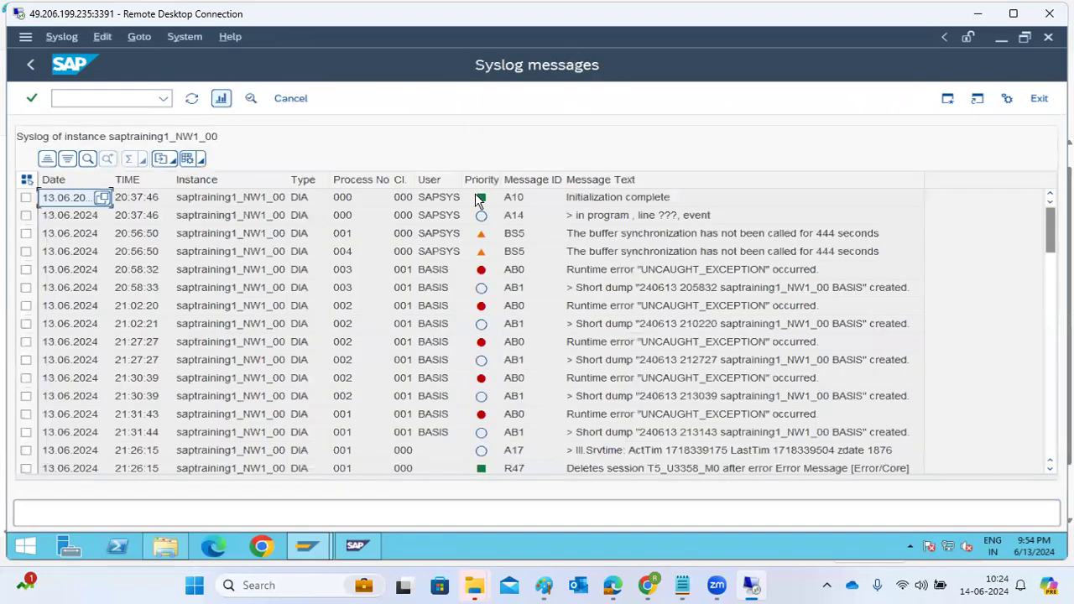
pyautogui.scroll(-10, 635, 407)
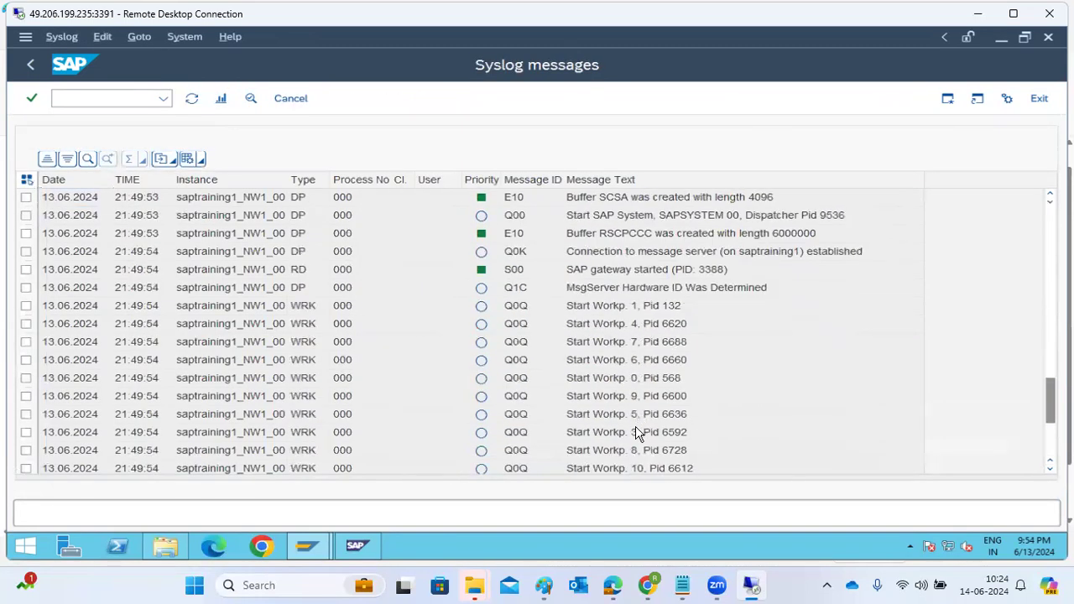
pyautogui.scroll(-4, 638, 424)
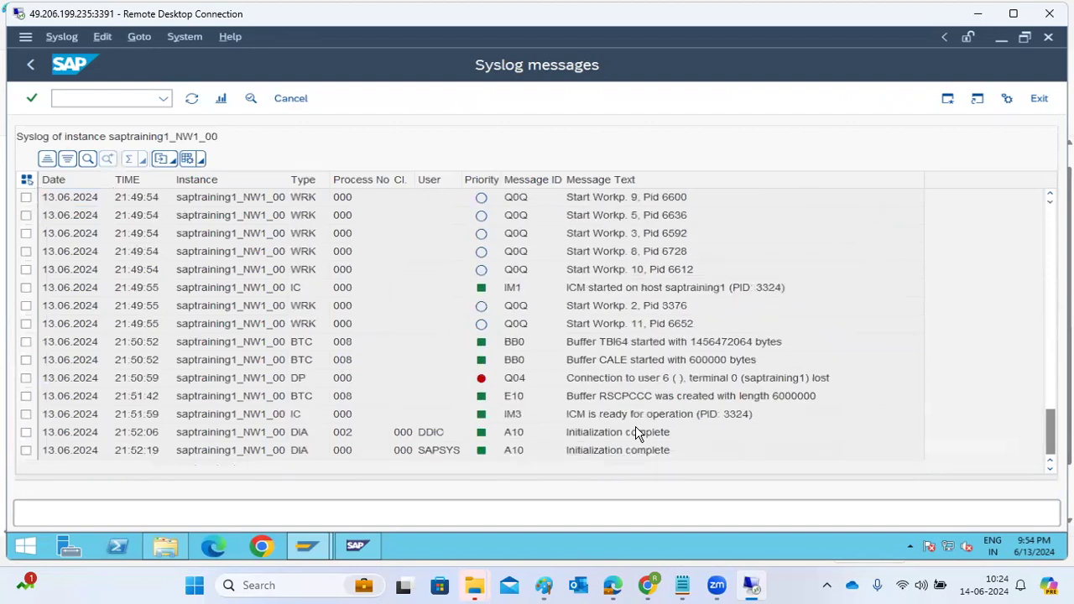
pyautogui.scroll(6, 635, 432)
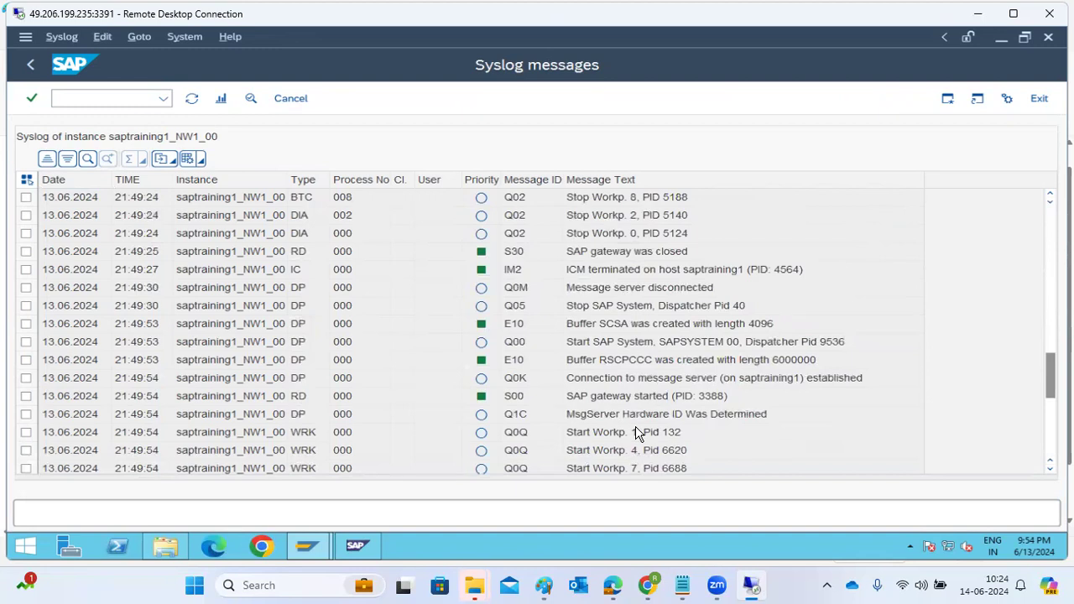
pyautogui.scroll(15, 587, 395)
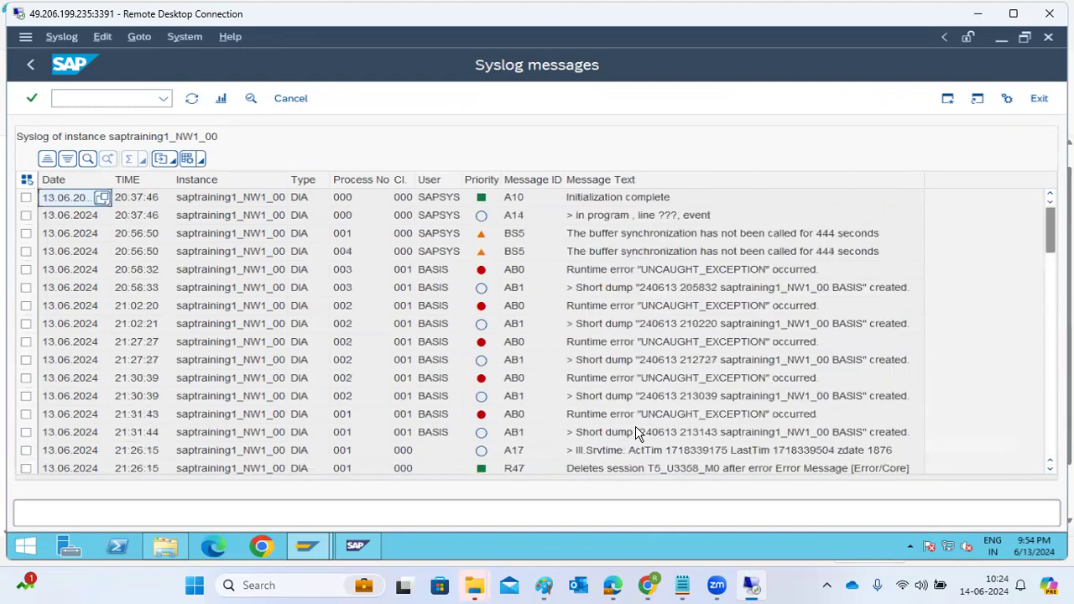
pyautogui.click(32, 64)
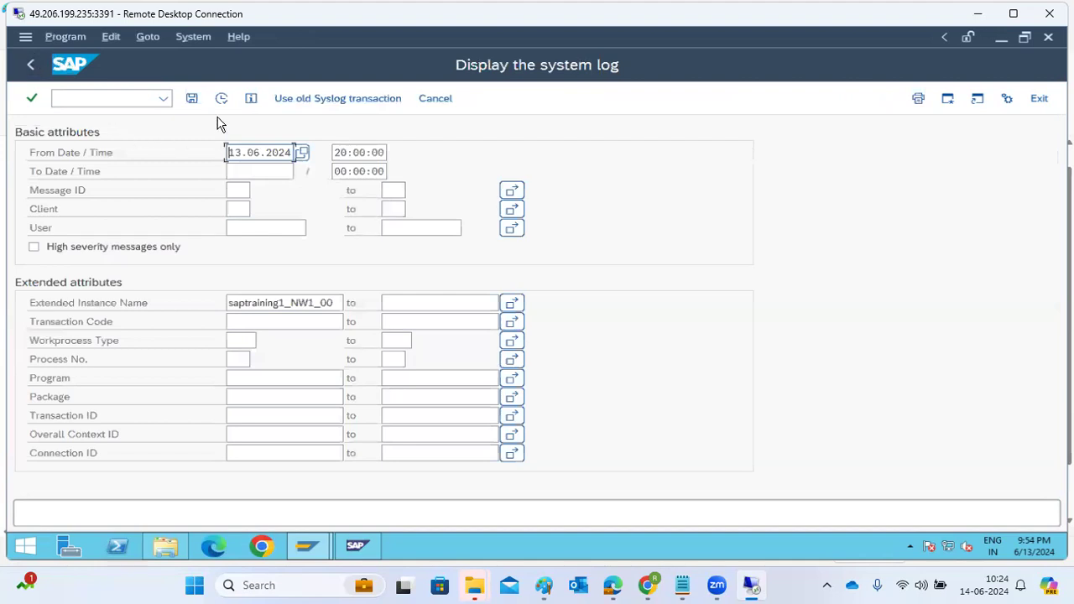
# Step: Return to the SCC3 client copy logs and display the DELETE profile entry of client 001 with its start time
pyautogui.click(112, 95)
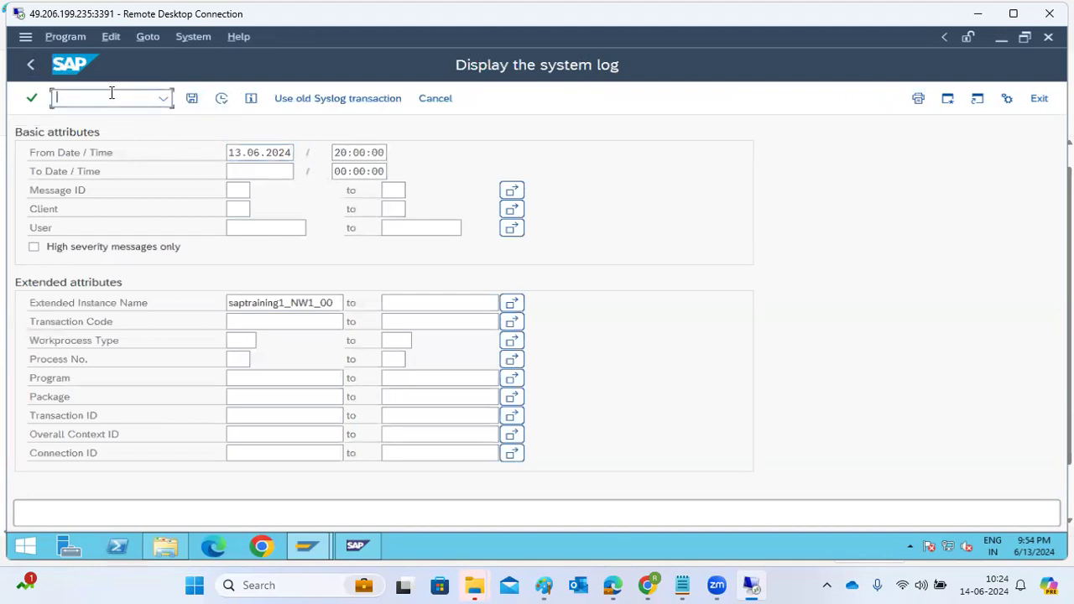
pyautogui.write('/nscc3')
pyautogui.press('Return')
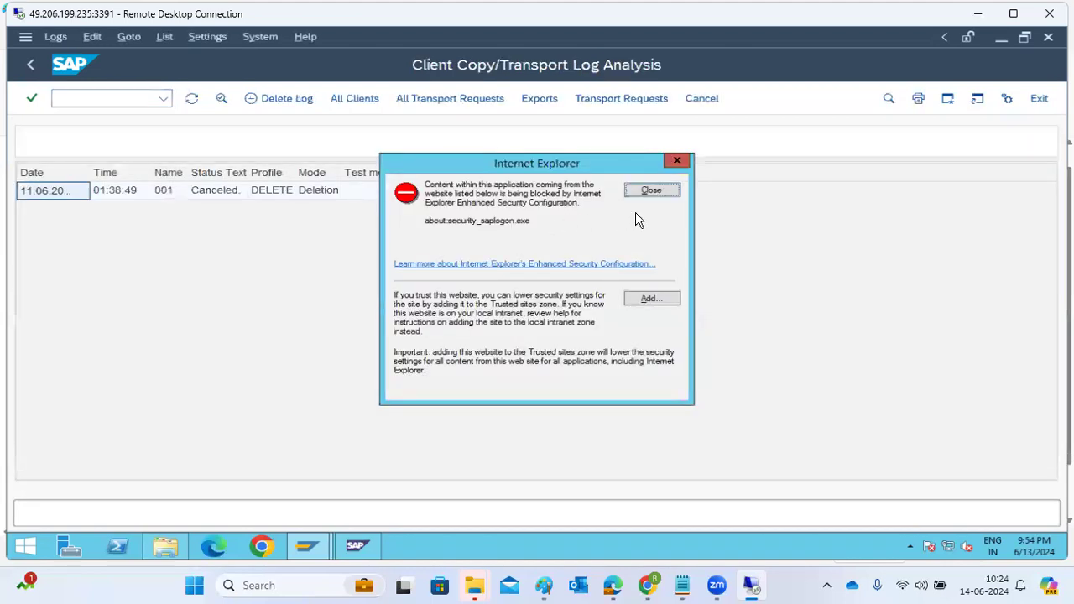
pyautogui.click(652, 191)
pyautogui.click(243, 193)
pyautogui.doubleClick(243, 193)
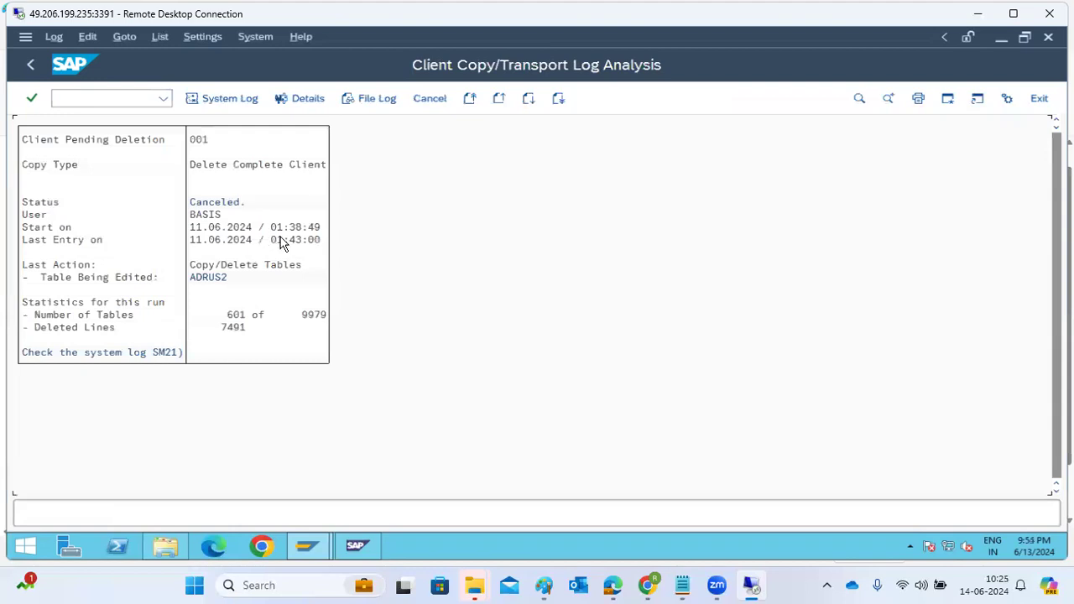
pyautogui.click(278, 227)
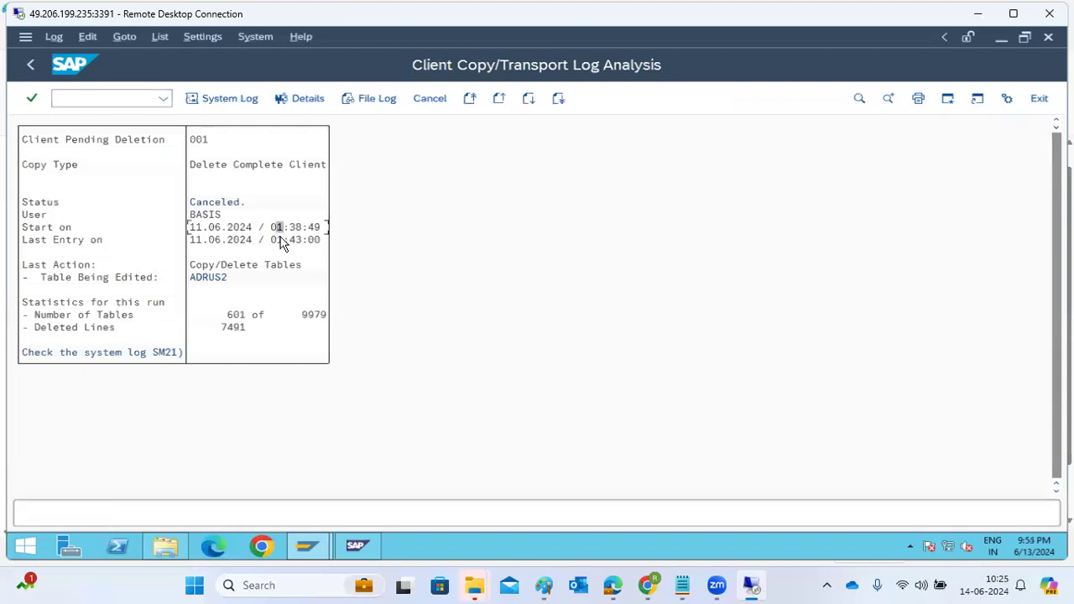
# Step: Find Event Viewer through the remote server's Windows search and launch it
pyautogui.click(25, 547)
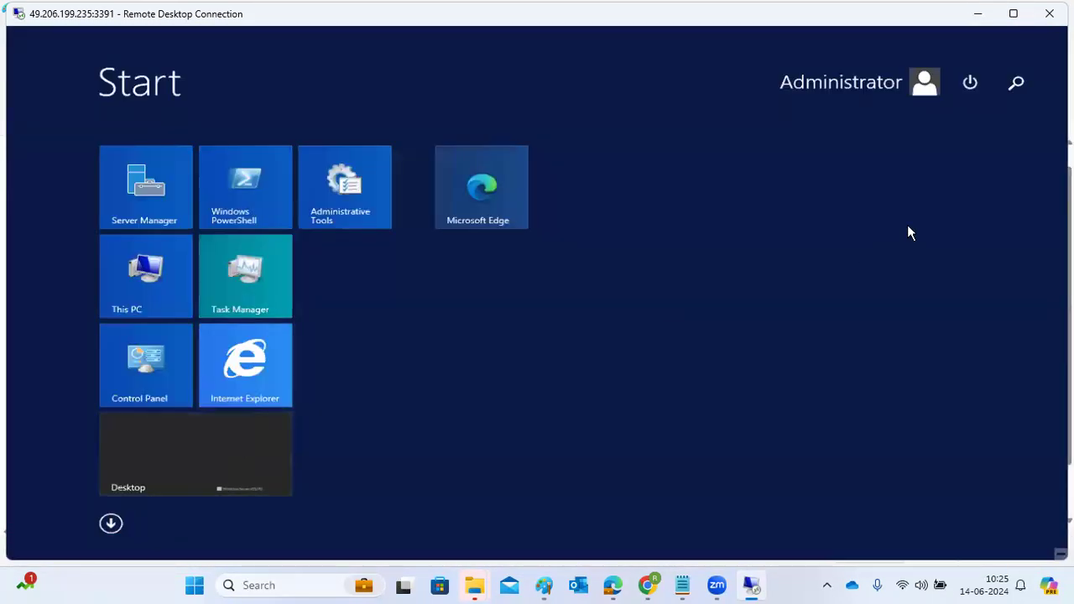
pyautogui.click(1028, 78)
pyautogui.write('event Viewer')
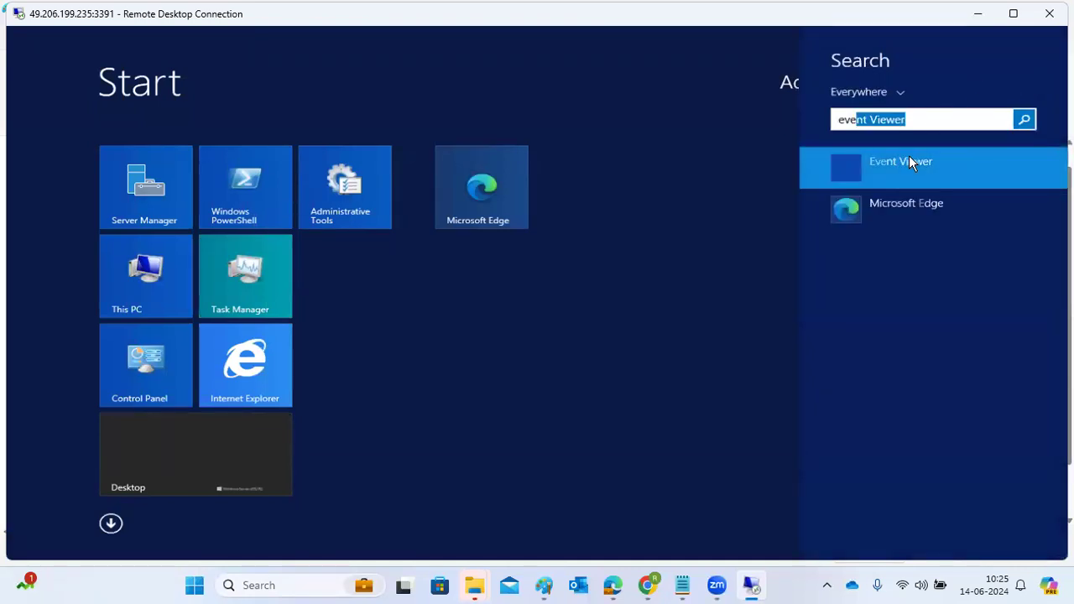
pyautogui.click(907, 161)
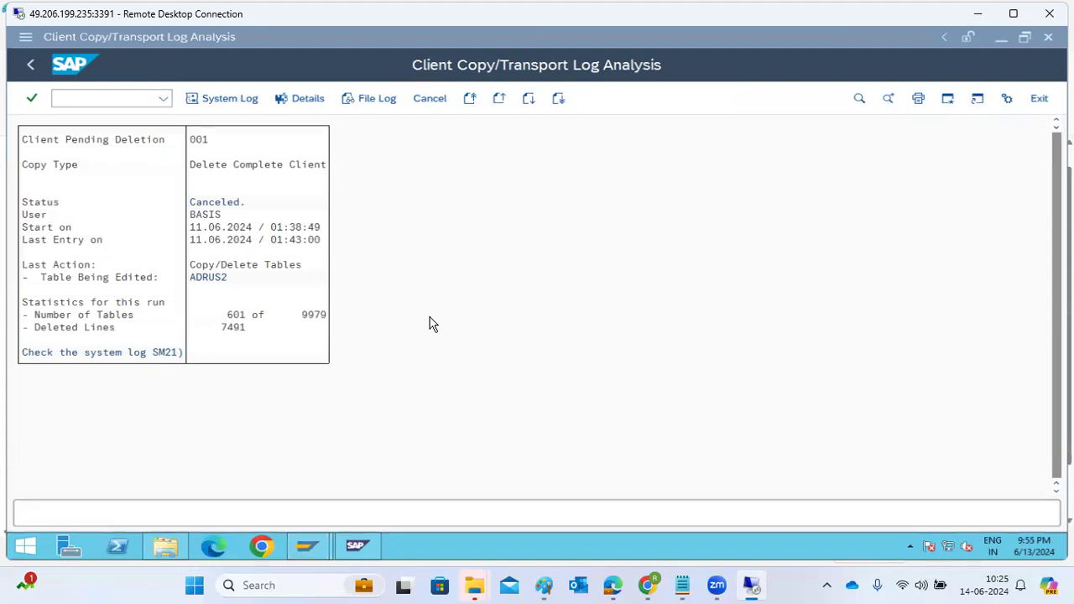
pyautogui.click(234, 445)
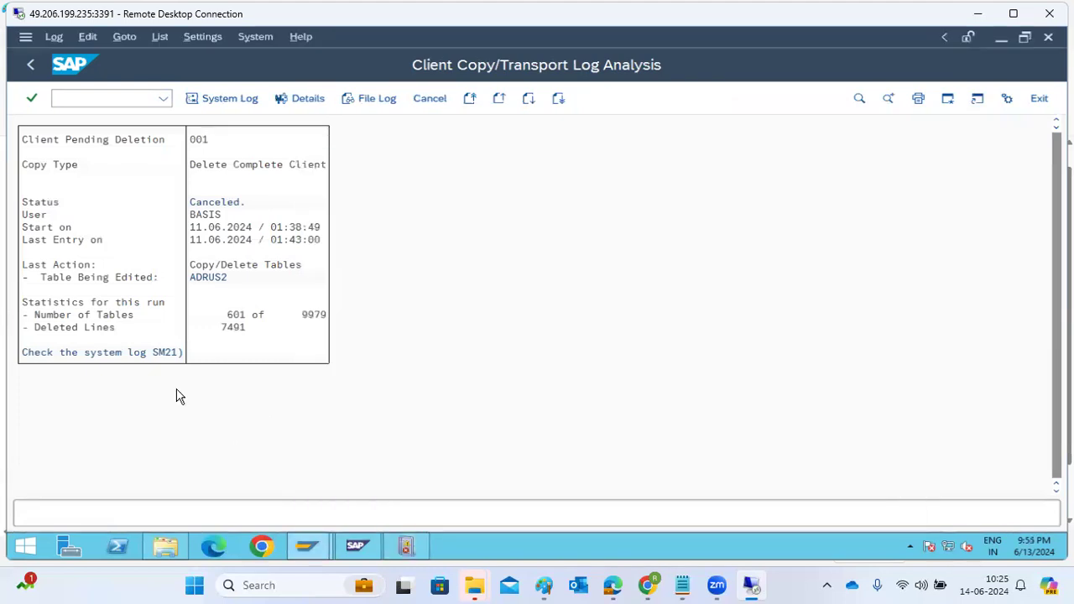
# Step: Return to the client copy log overview, list the runs of client 101, and go back to the overview
pyautogui.click(33, 61)
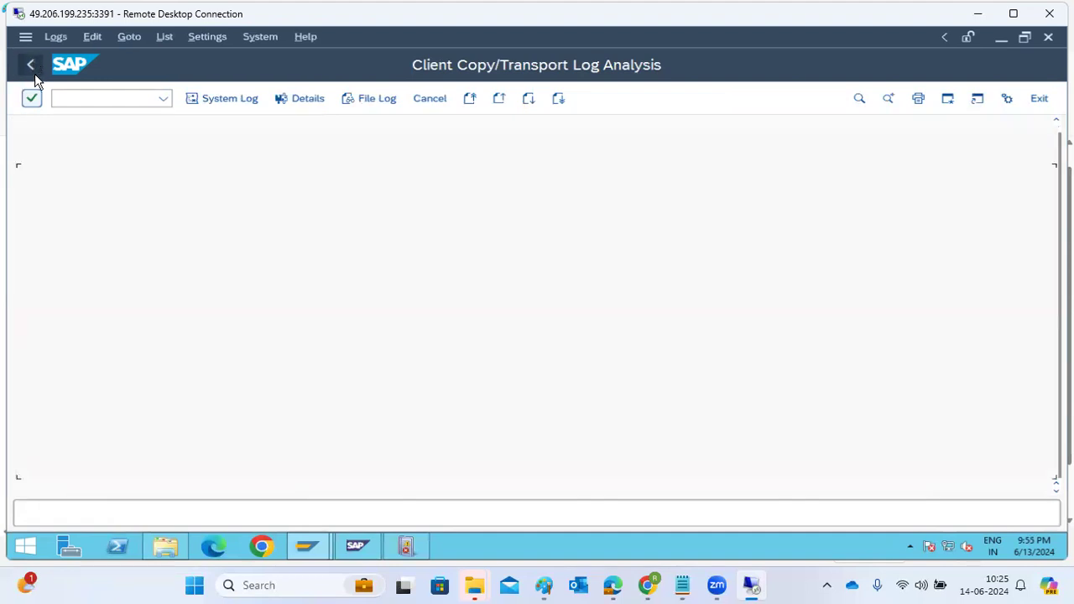
pyautogui.click(35, 74)
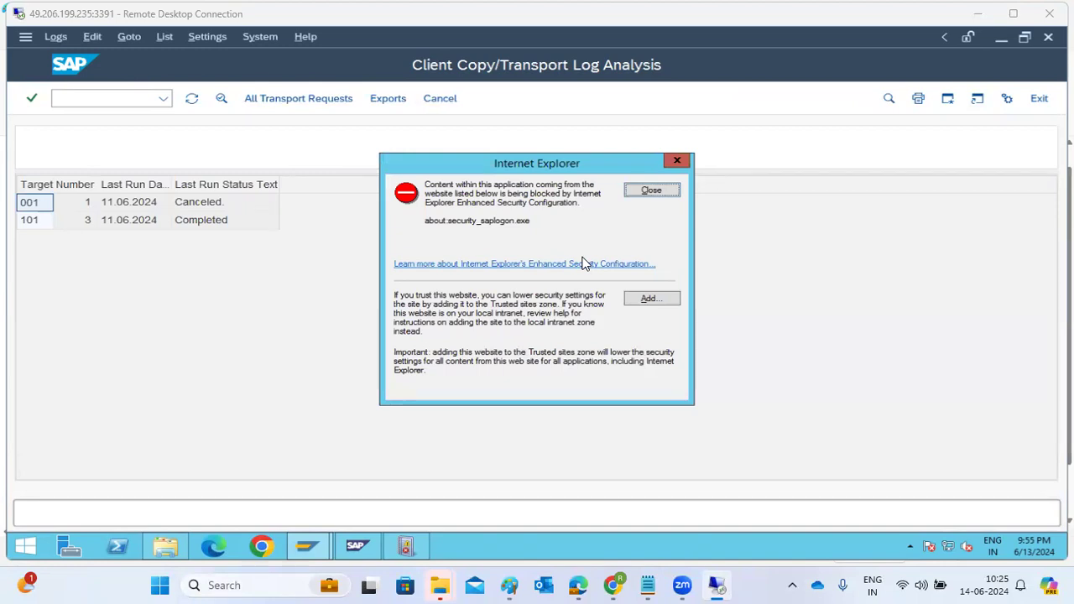
pyautogui.click(659, 192)
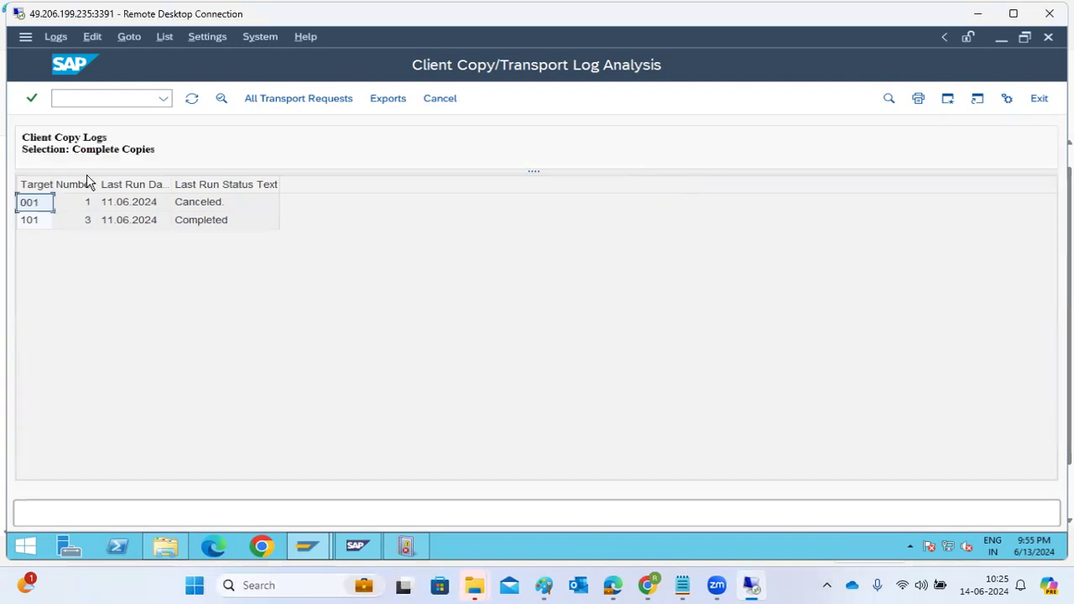
pyautogui.doubleClick(207, 222)
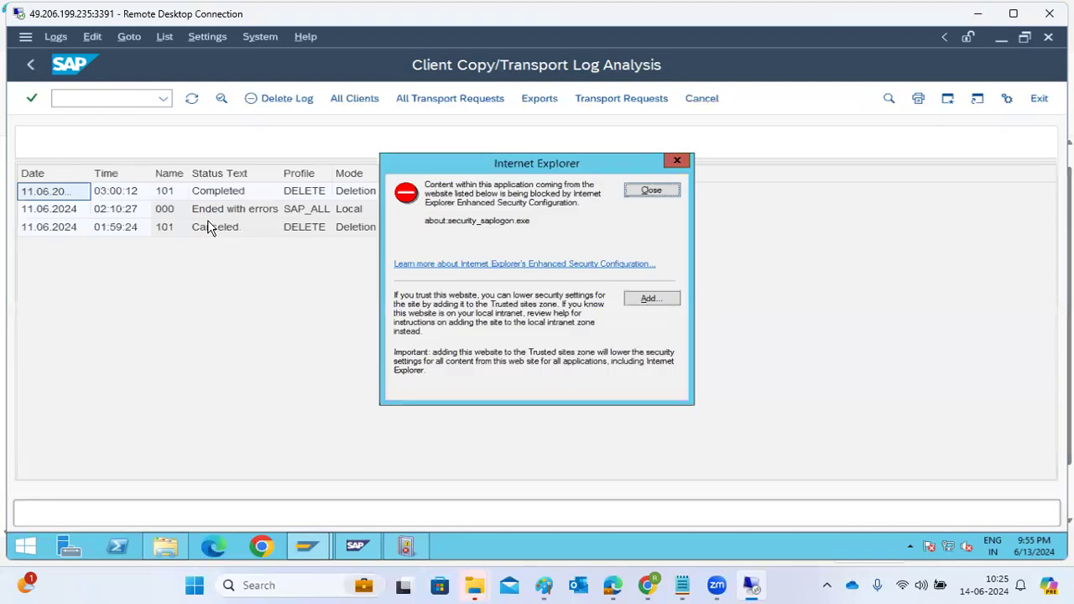
pyautogui.click(652, 193)
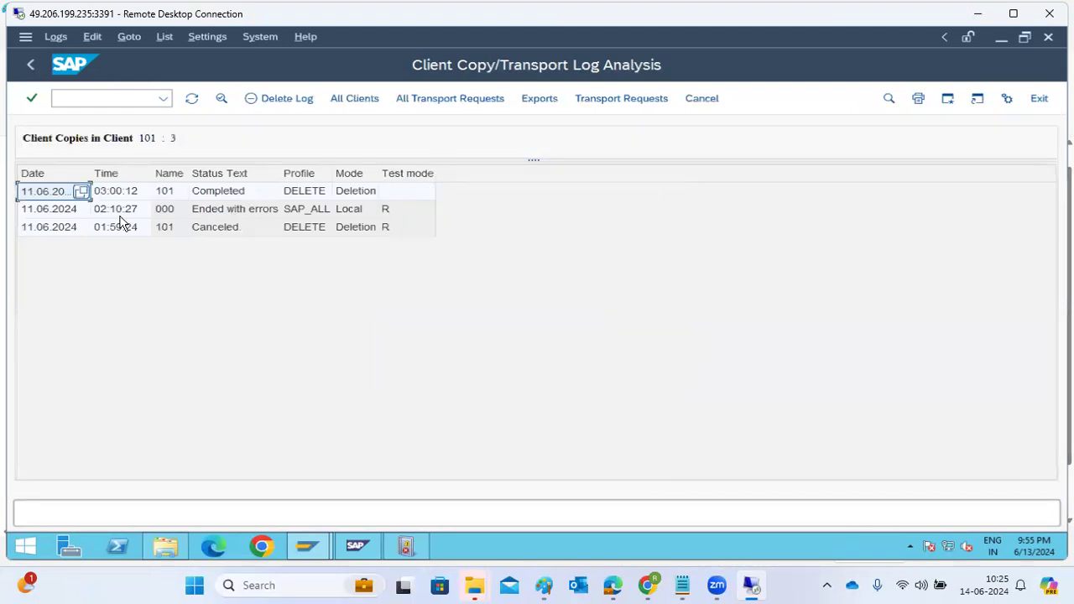
pyautogui.click(32, 67)
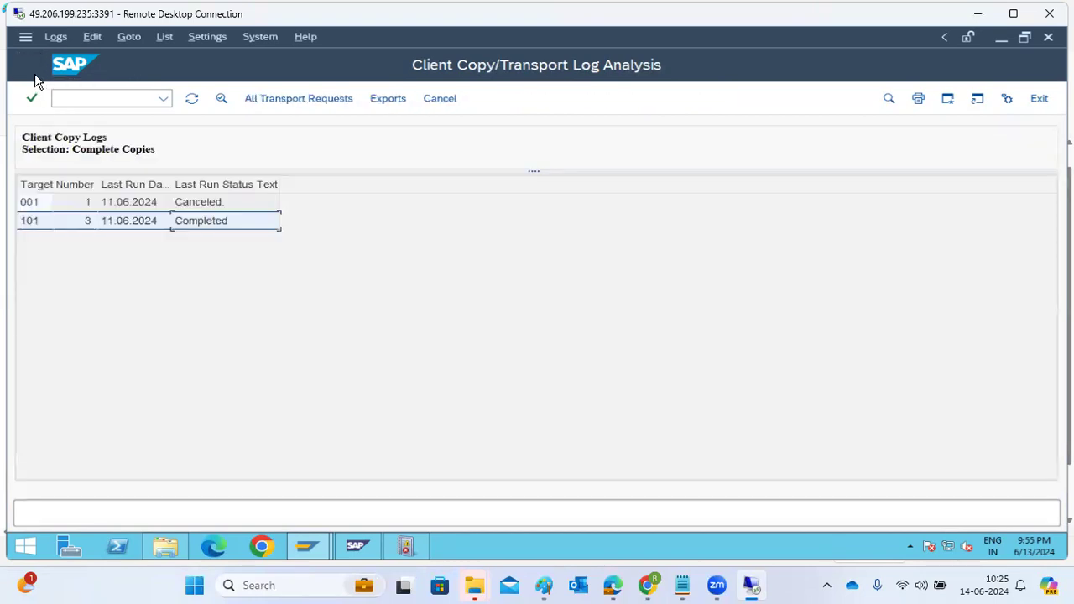
# Step: Check the load distribution of both NW1 application servers from the SMLG logon group maintenance, and return to SAP Easy Access
pyautogui.write('/nsmlg')
pyautogui.press('Return')
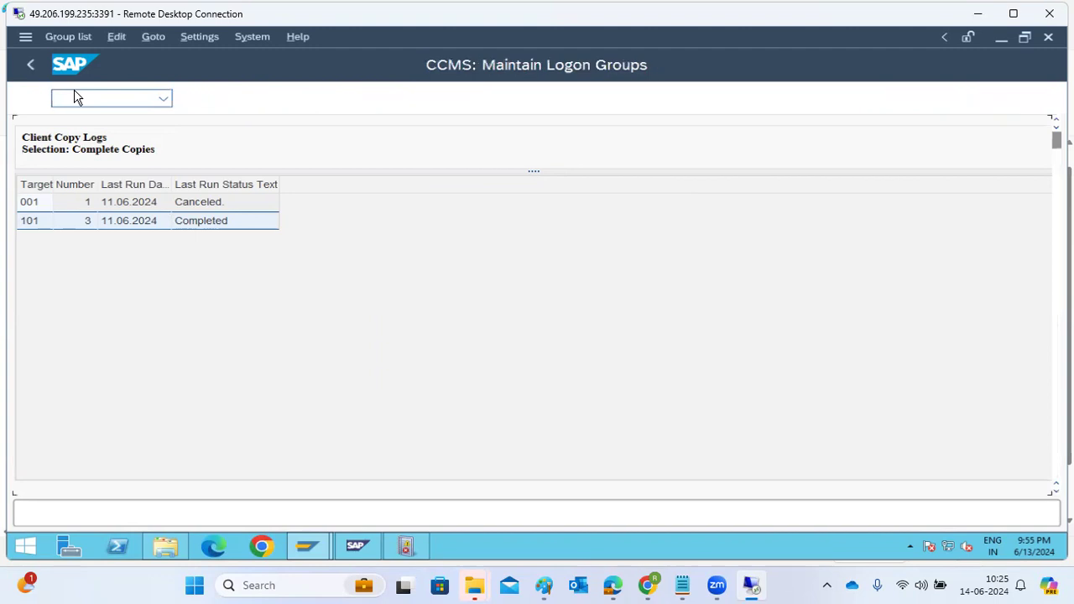
pyautogui.click(643, 101)
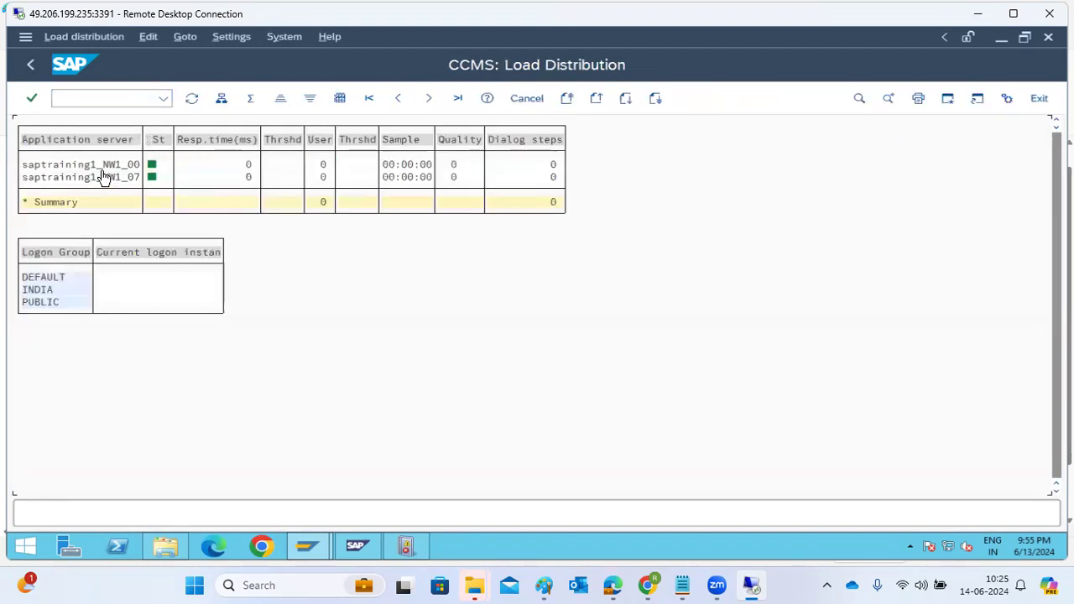
pyautogui.click(107, 165)
pyautogui.click(108, 179)
pyautogui.click(34, 68)
pyautogui.click(34, 68)
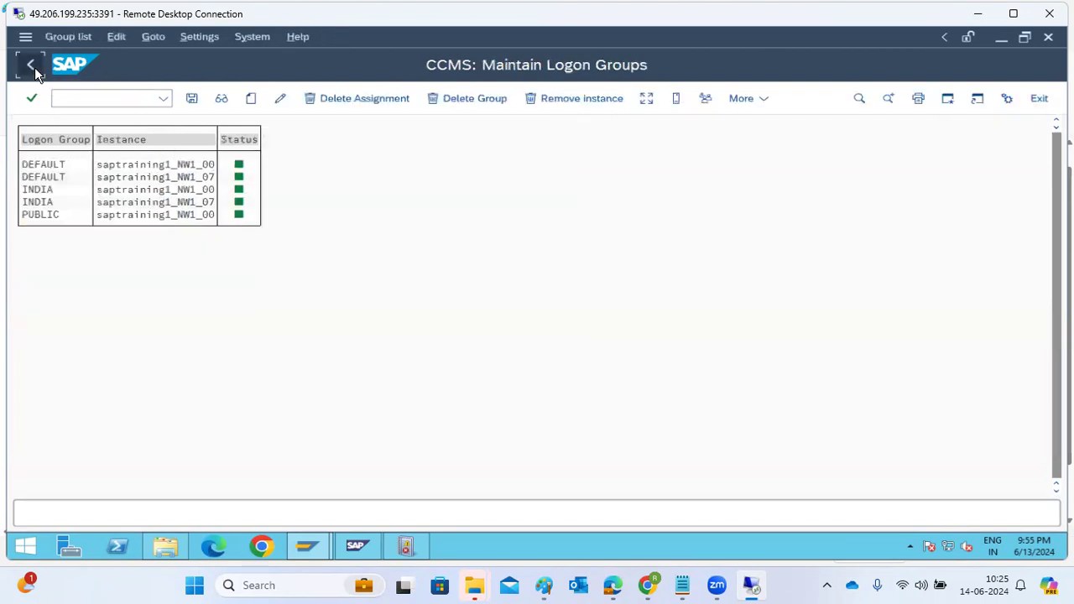
pyautogui.click(34, 67)
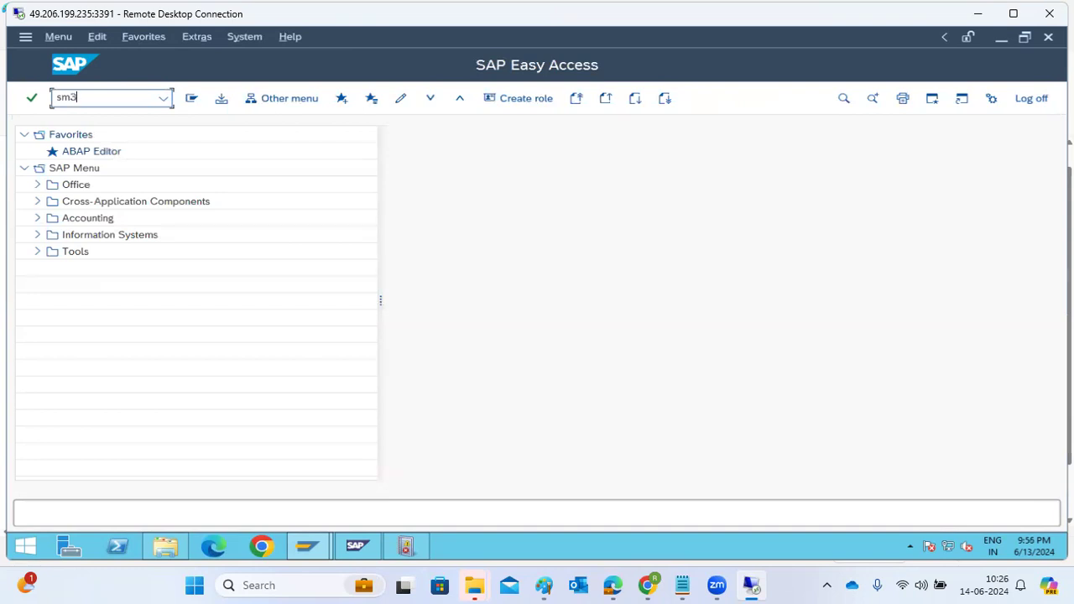
# Step: Review the background jobs of all users with transaction SM37 using user name *, and return to SAP Easy Access
pyautogui.write('sm37')
pyautogui.press('Return')
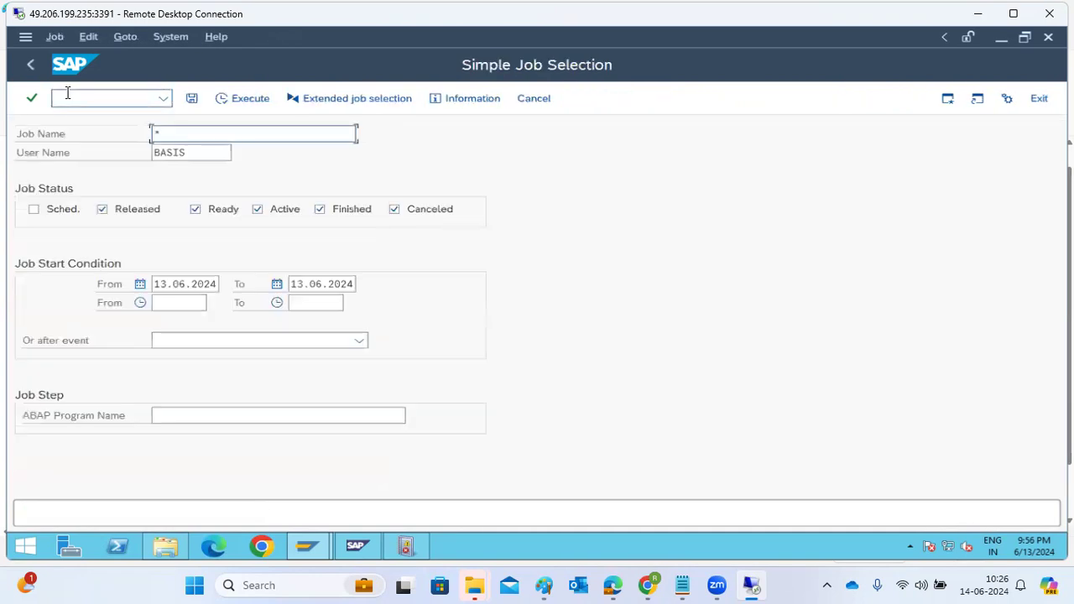
pyautogui.press('Tab')
pyautogui.write('*')
pyautogui.press('Delete')
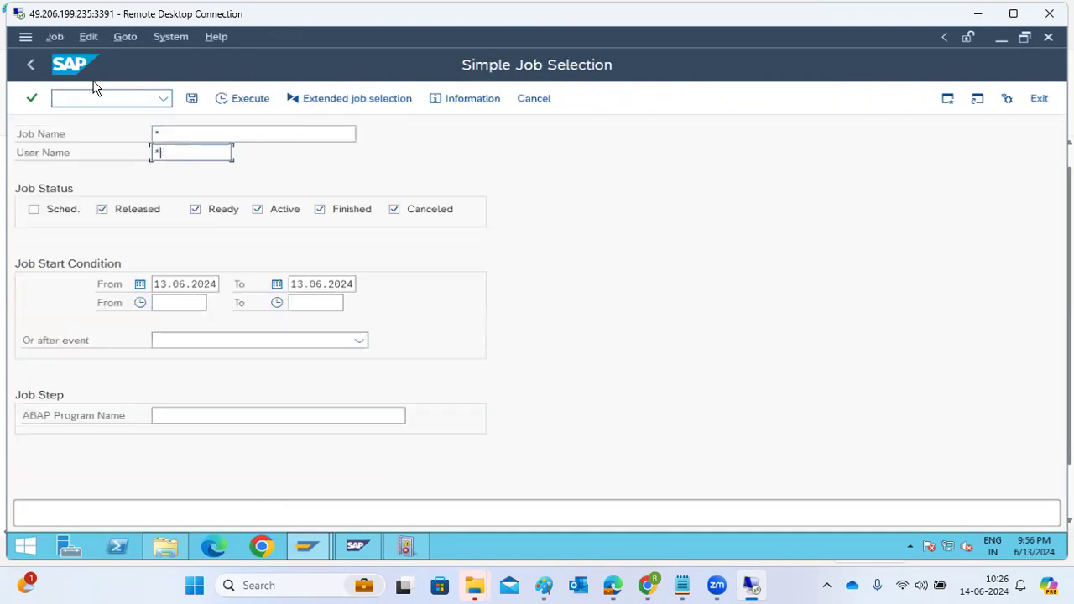
pyautogui.click(261, 104)
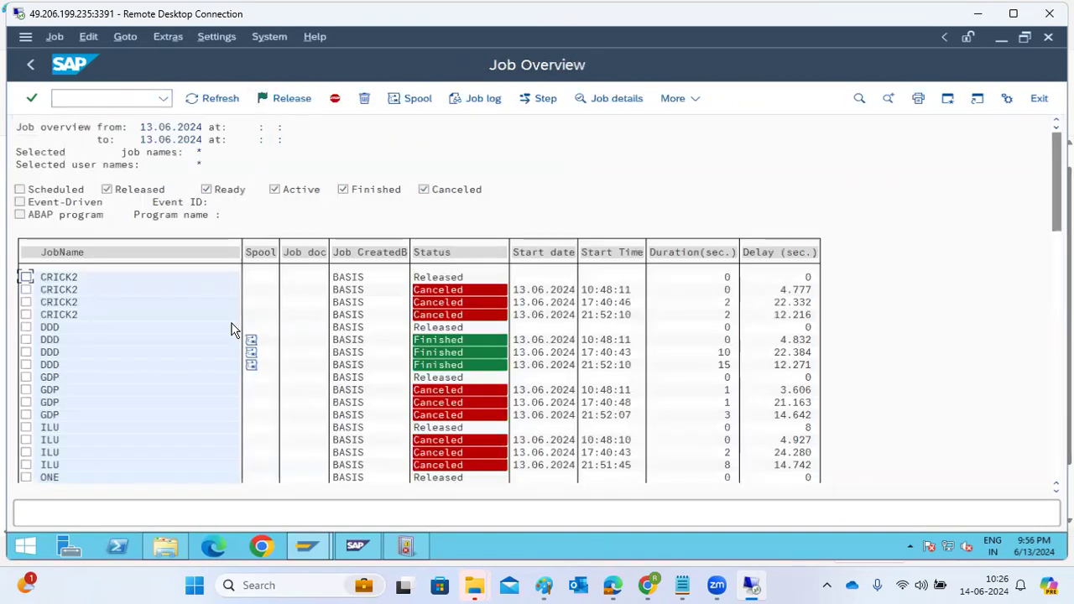
pyautogui.scroll(-2, 228, 432)
pyautogui.scroll(-10, 228, 432)
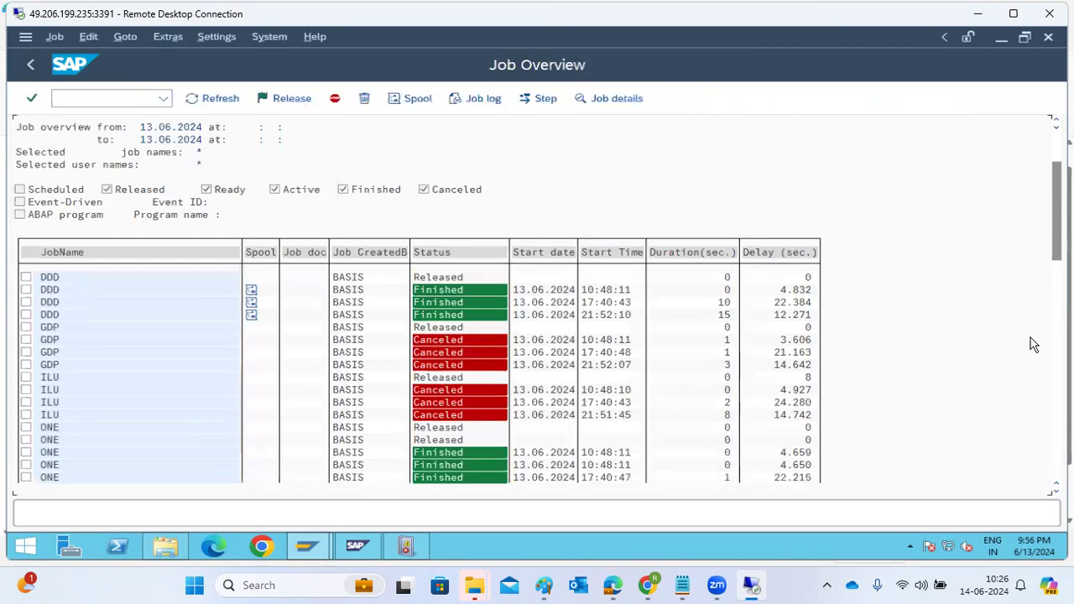
pyautogui.scroll(-10, 228, 432)
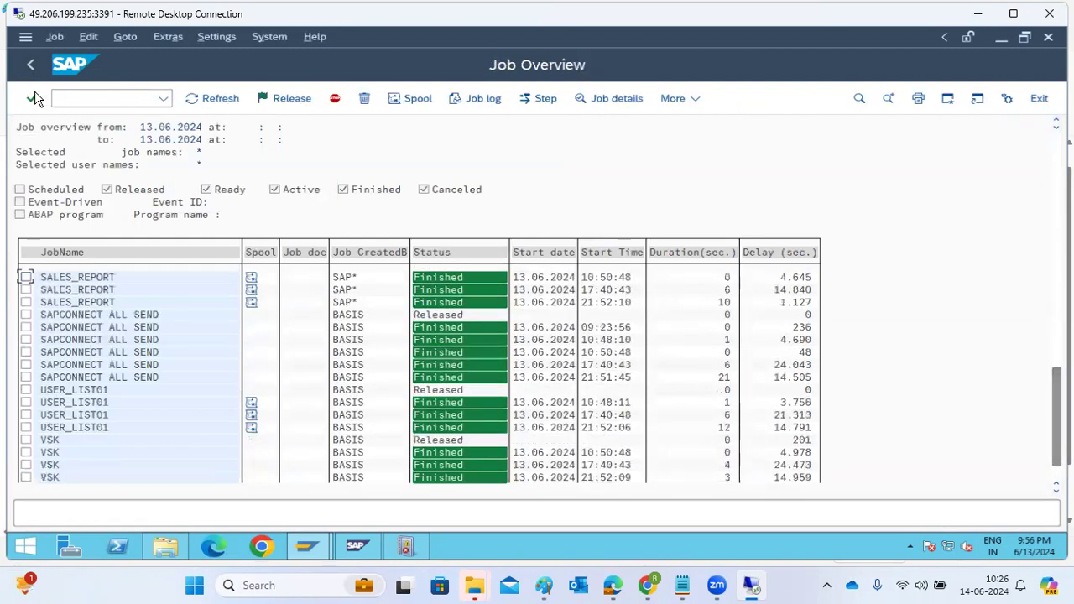
pyautogui.click(30, 68)
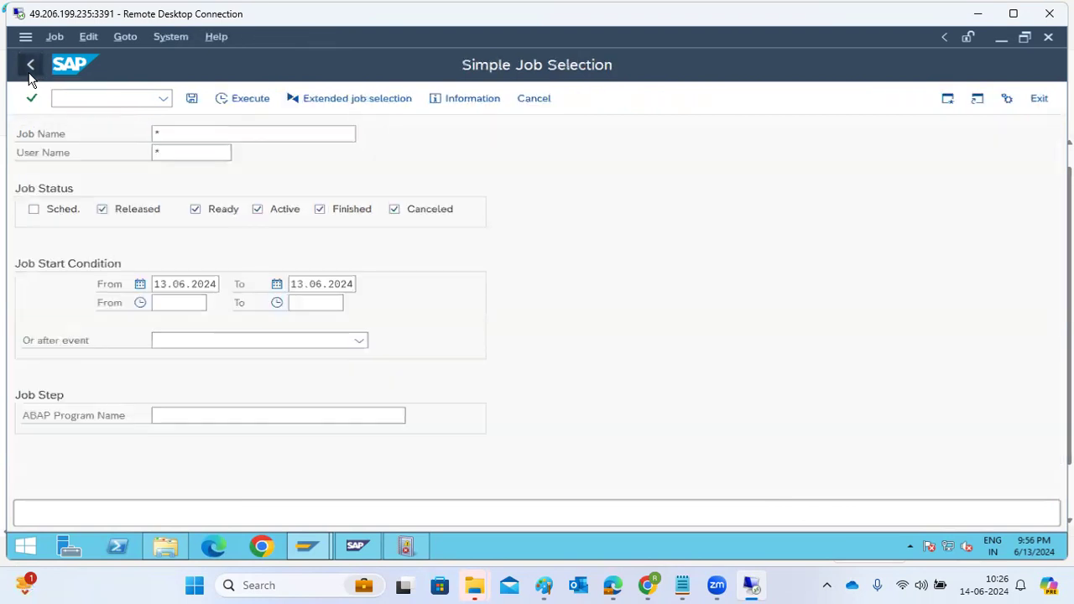
pyautogui.click(30, 67)
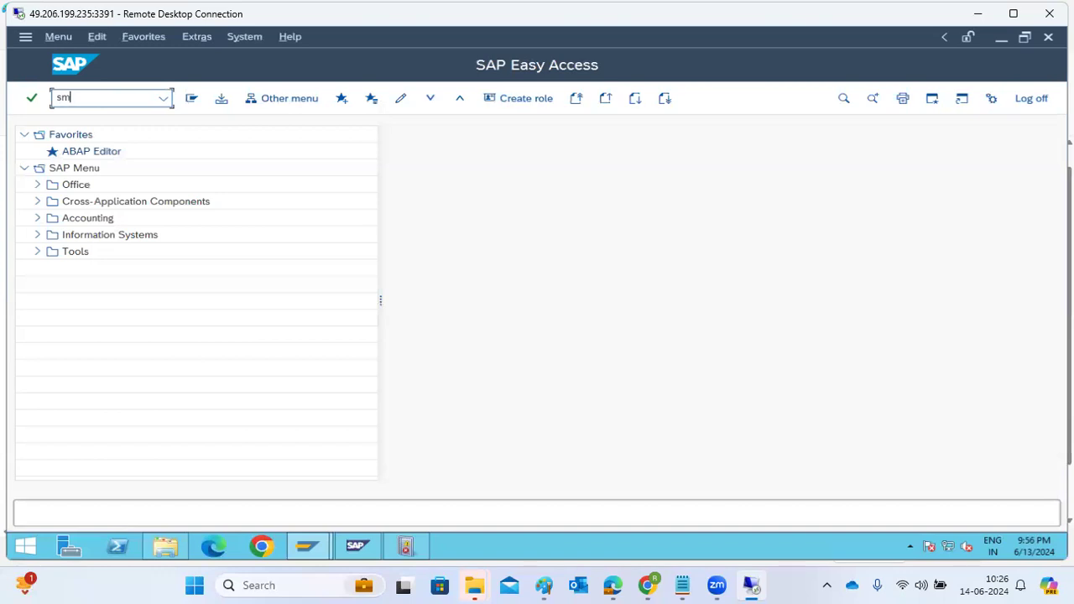
# Step: Open the Define Background Job transaction and display the list of standard reorganization jobs
pyautogui.press('Return')
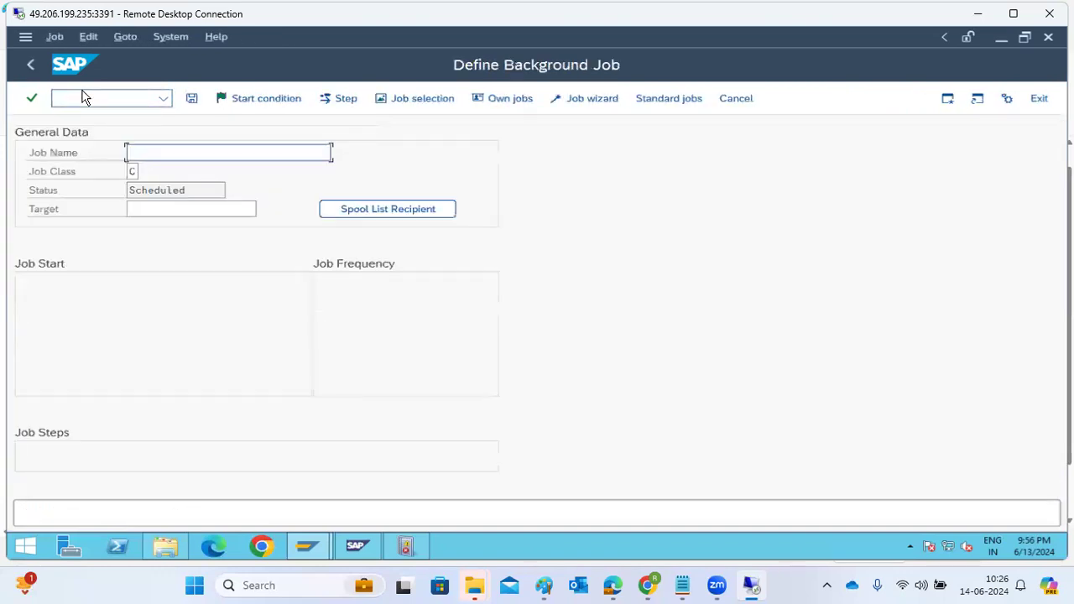
pyautogui.click(661, 101)
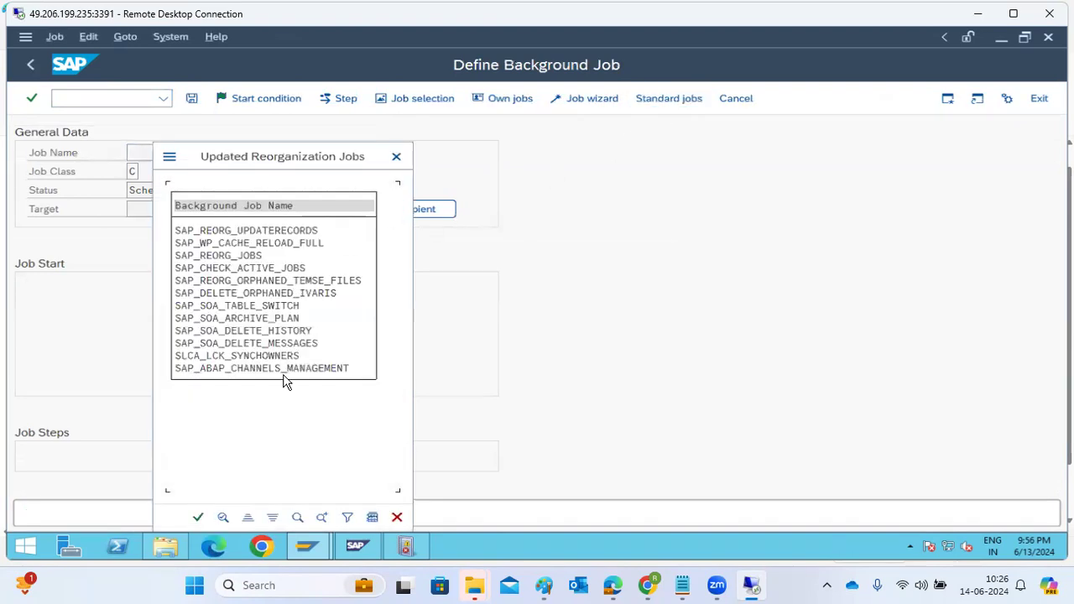
# Step: Schedule all standard jobs with default scheduling using step user BASIS, and go back to the job definition
pyautogui.click(198, 518)
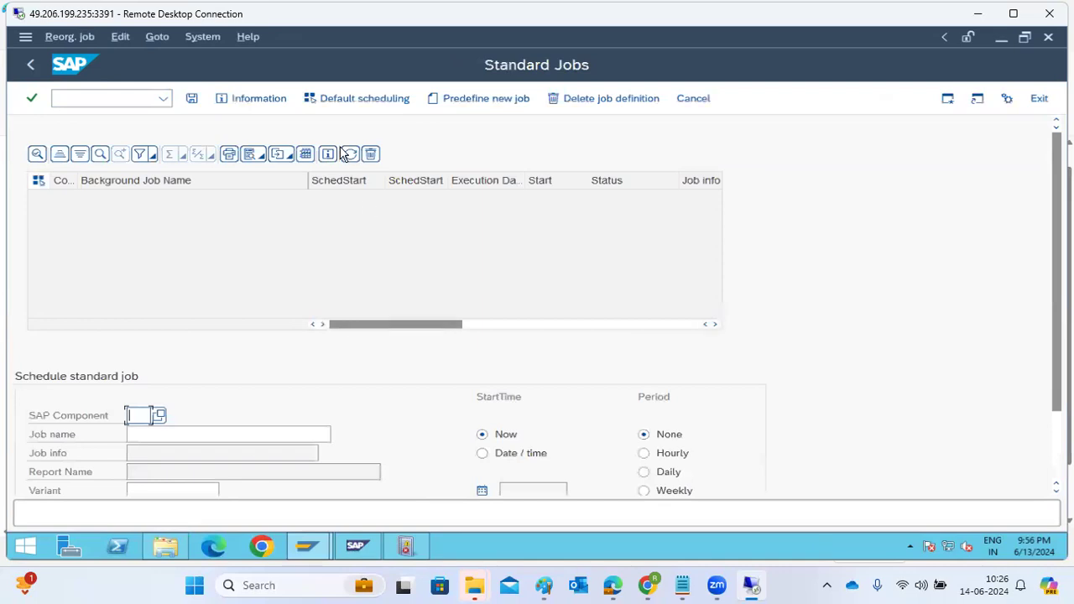
pyautogui.click(340, 99)
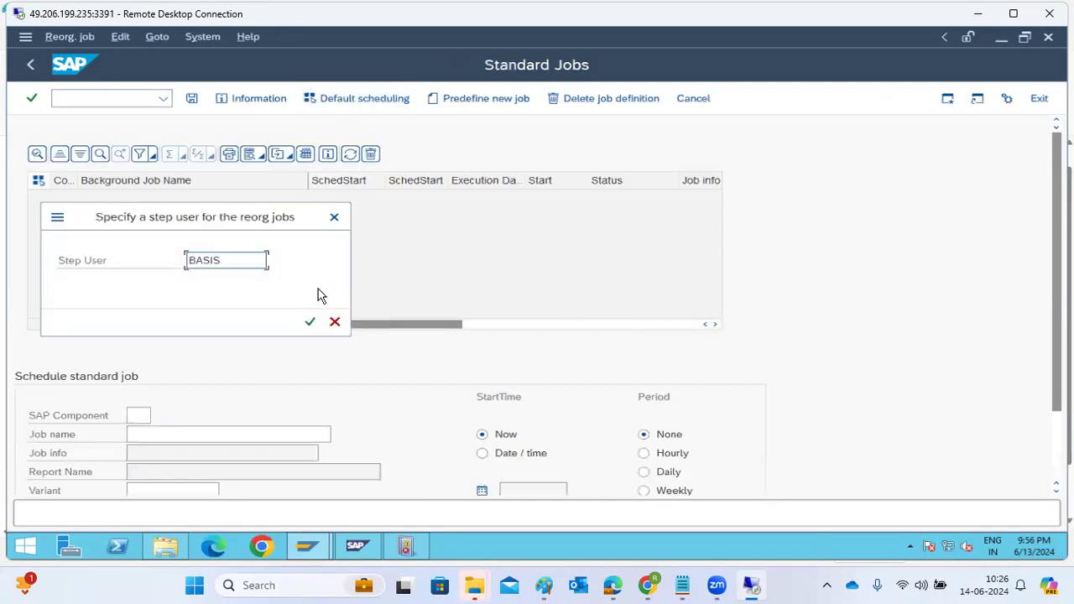
pyautogui.click(310, 322)
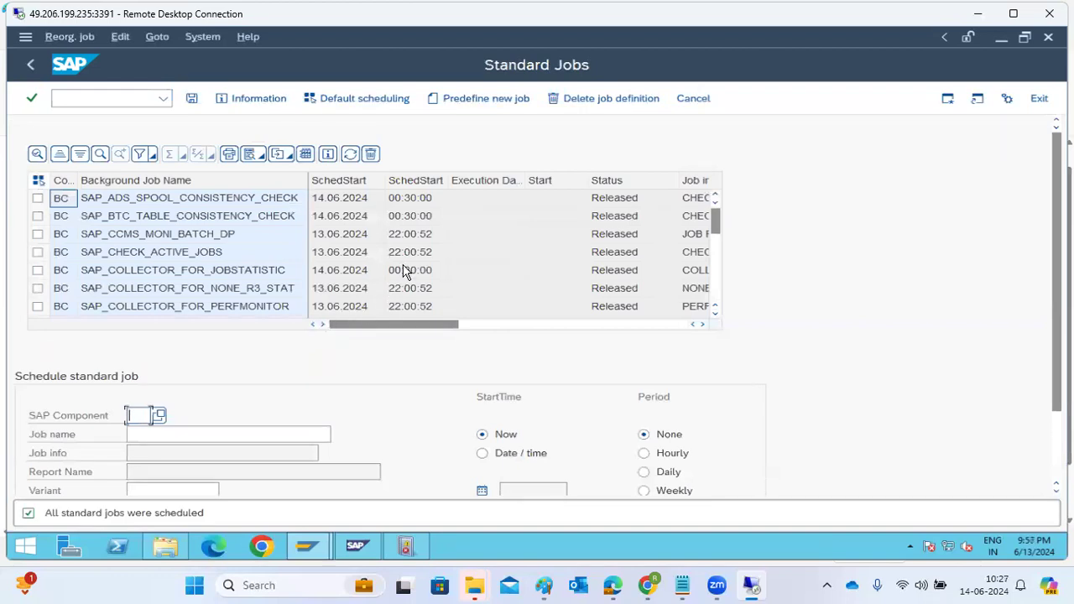
pyautogui.click(191, 99)
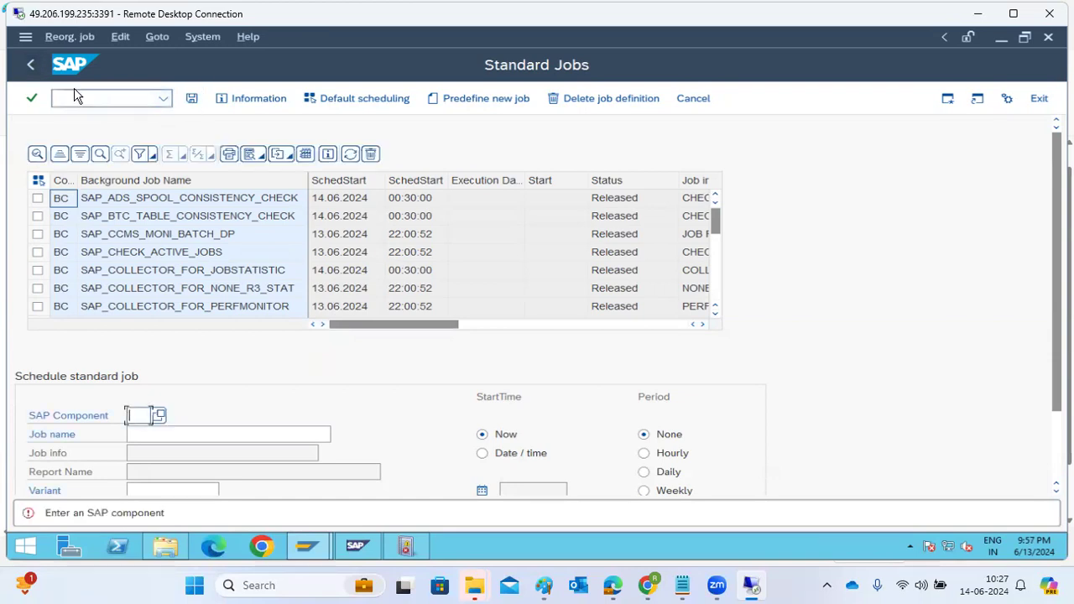
pyautogui.click(30, 64)
# Step: Review the background jobs of user BASIS for 13.06.2024 with transaction SM37, and go back to the job selection
pyautogui.click(73, 99)
pyautogui.write('/nsm37')
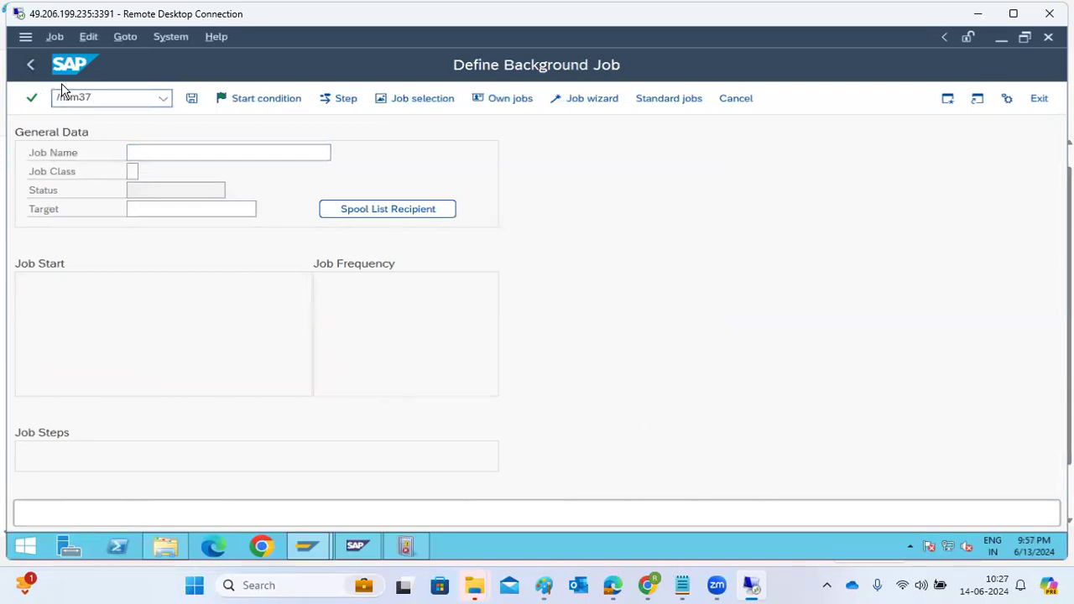
pyautogui.press('Return')
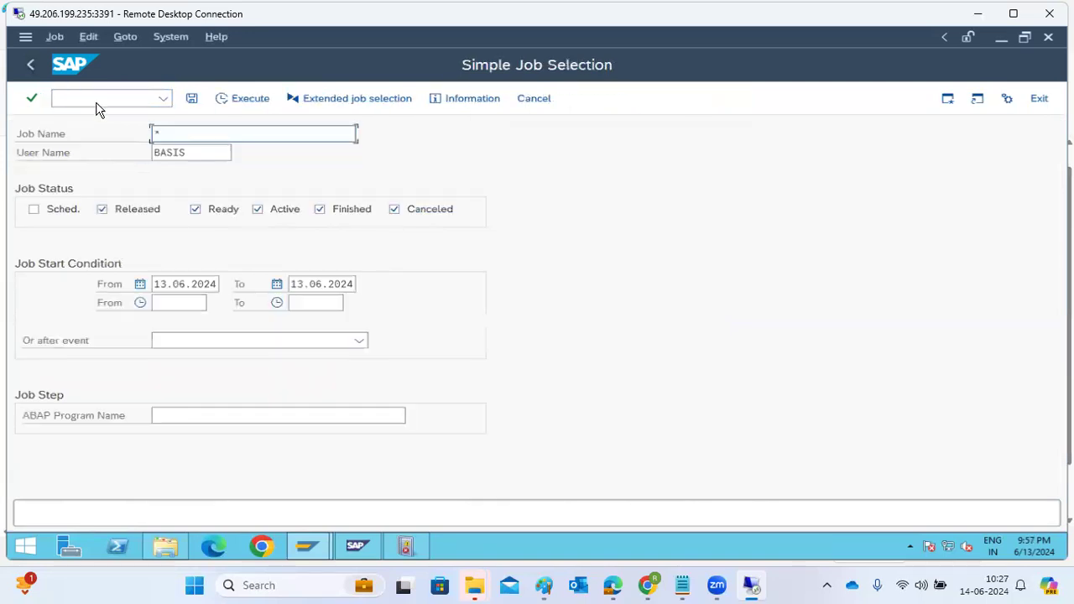
pyautogui.click(244, 106)
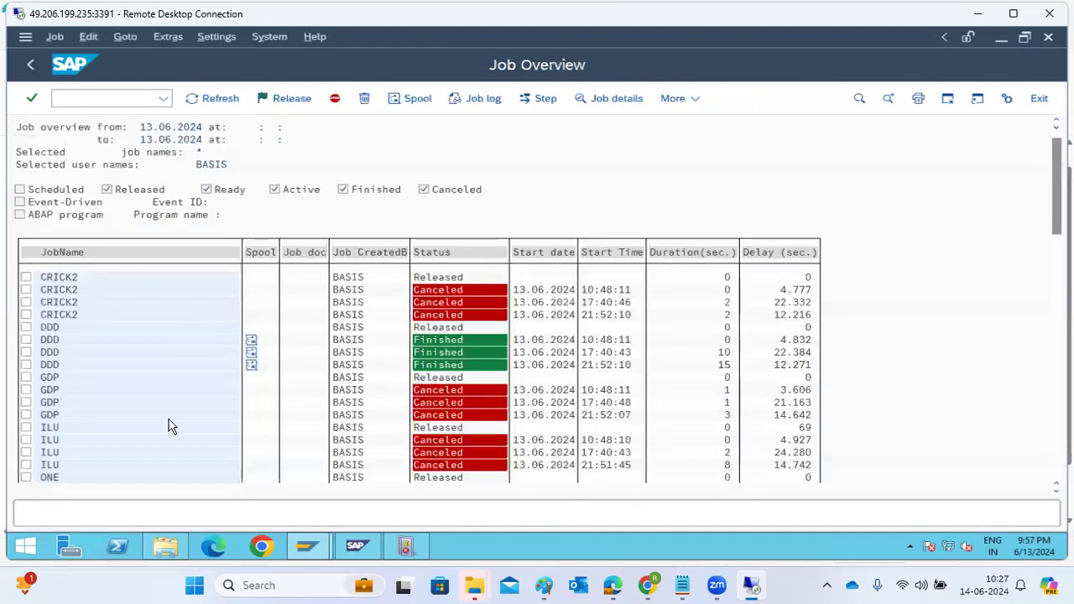
pyautogui.scroll(-3, 170, 426)
pyautogui.scroll(-3, 170, 426)
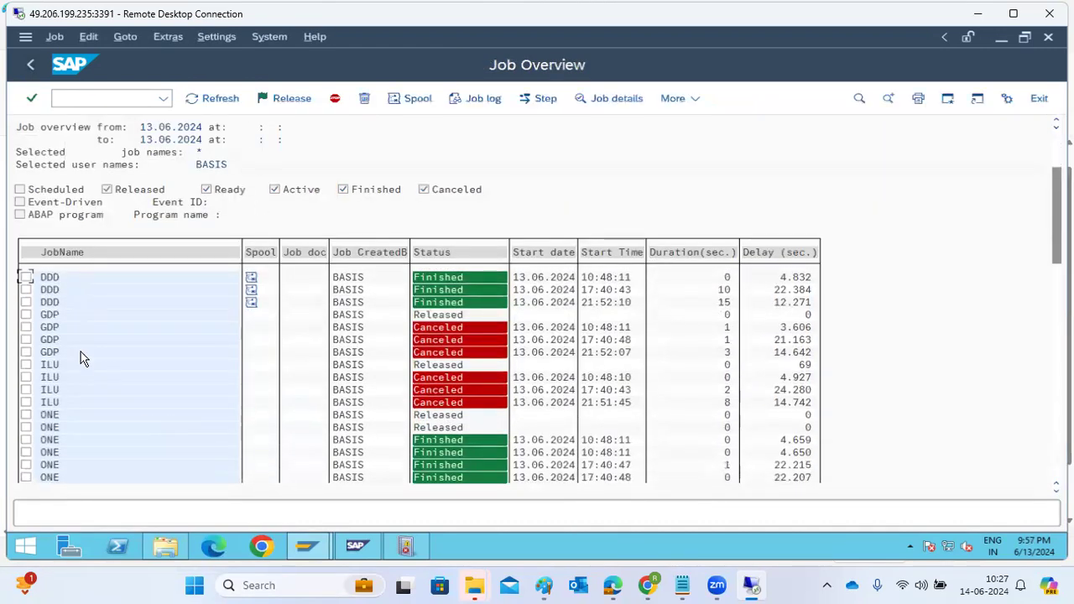
pyautogui.click(30, 63)
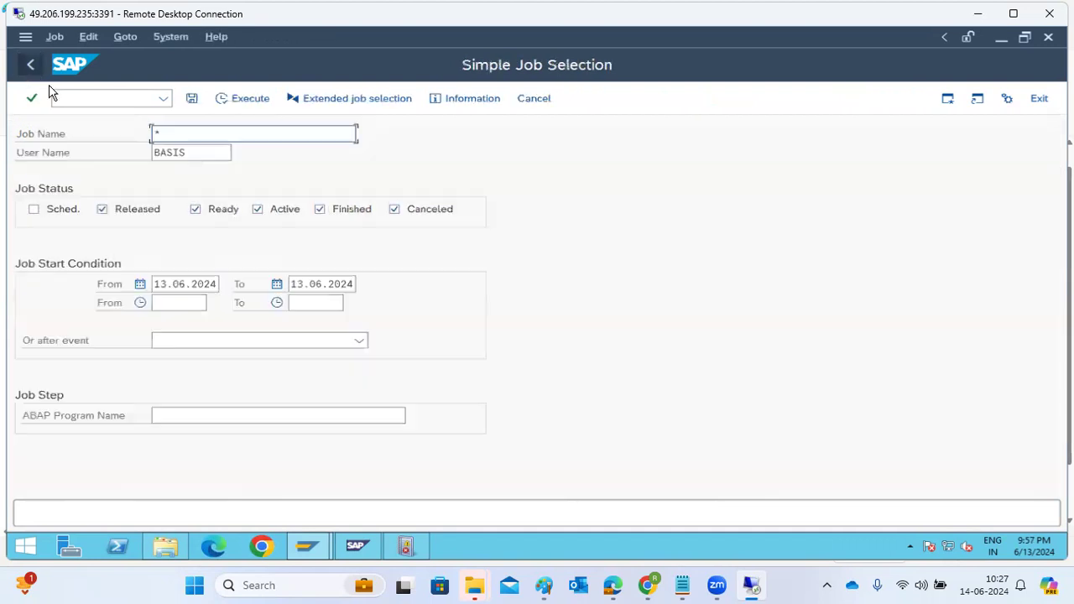
# Step: Open the logon group maintenance with transaction SMLG and display the load distribution of the NW1 application servers
pyautogui.click(70, 102)
pyautogui.write('/n')
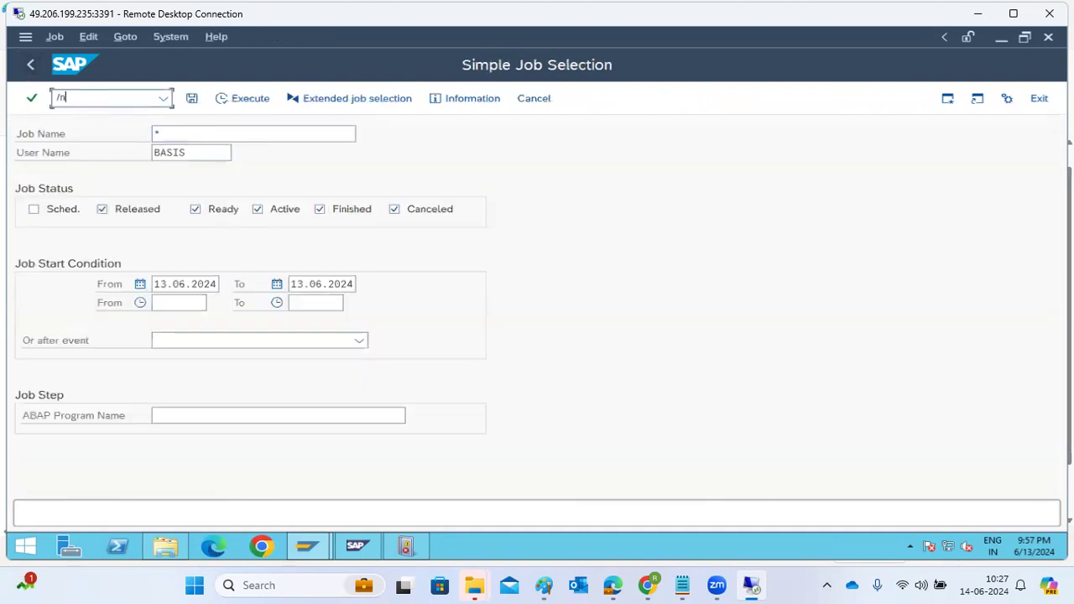
pyautogui.write('smlg')
pyautogui.press('Return')
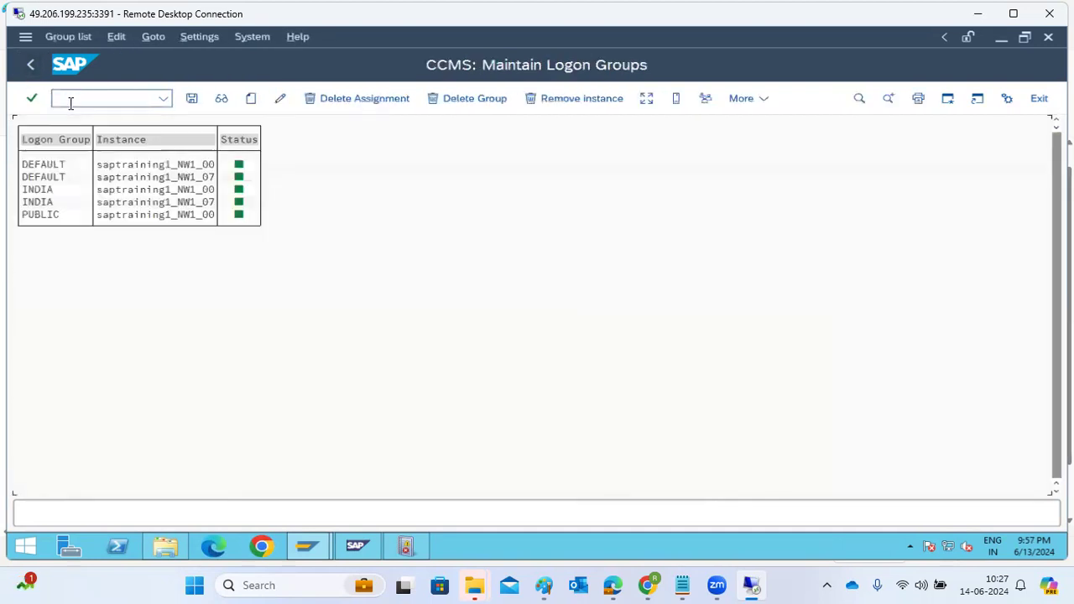
pyautogui.click(646, 99)
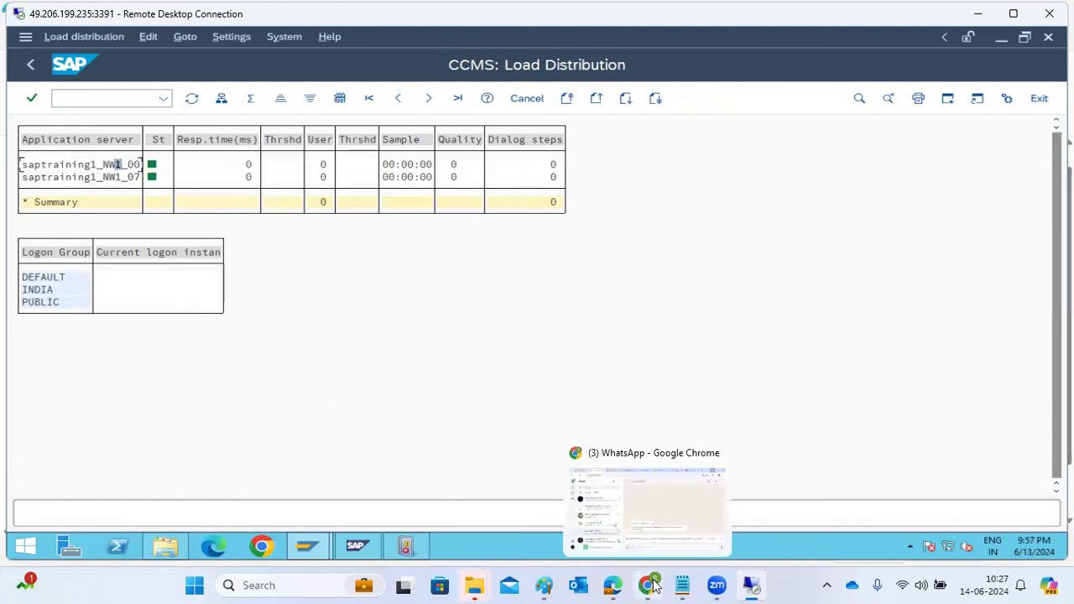
pyautogui.moveTo(682, 585)
pyautogui.press('super+r')
pyautogui.click(144, 534)
pyautogui.click(619, 191)
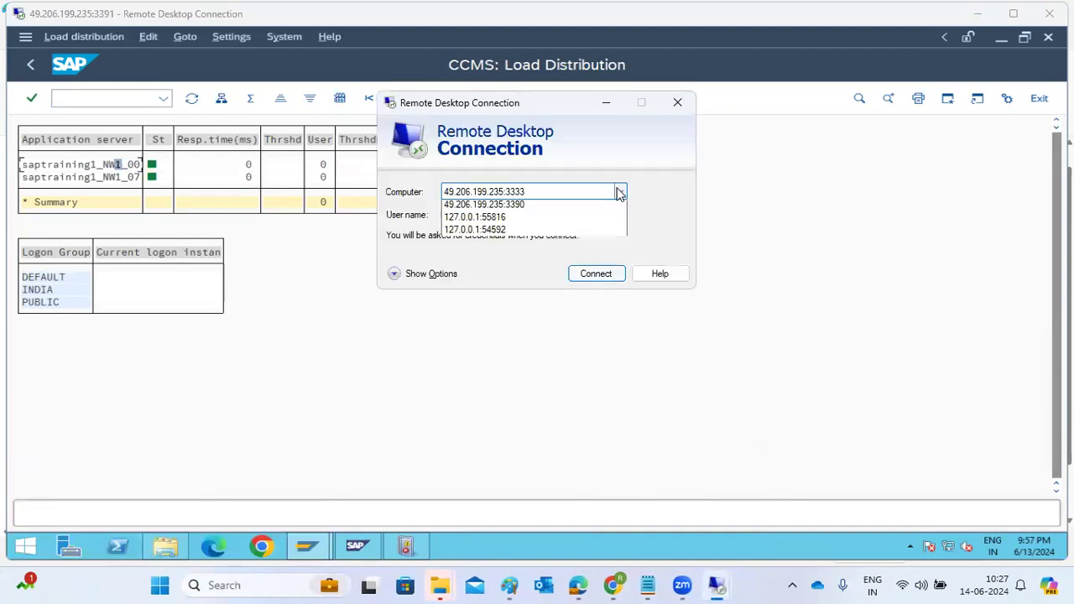
pyautogui.click(495, 219)
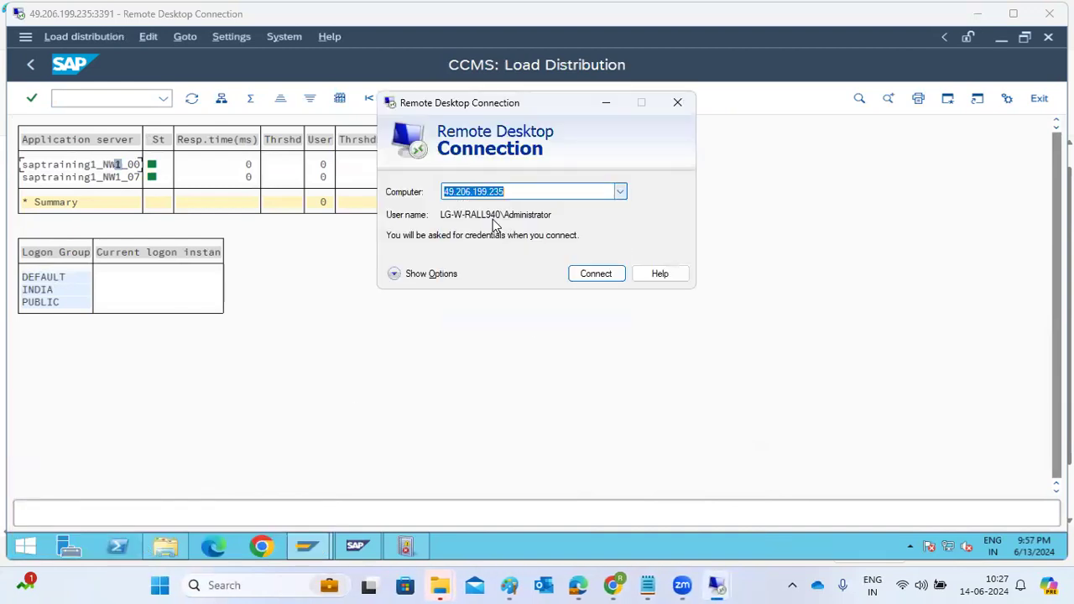
pyautogui.click(590, 277)
pyautogui.click(636, 277)
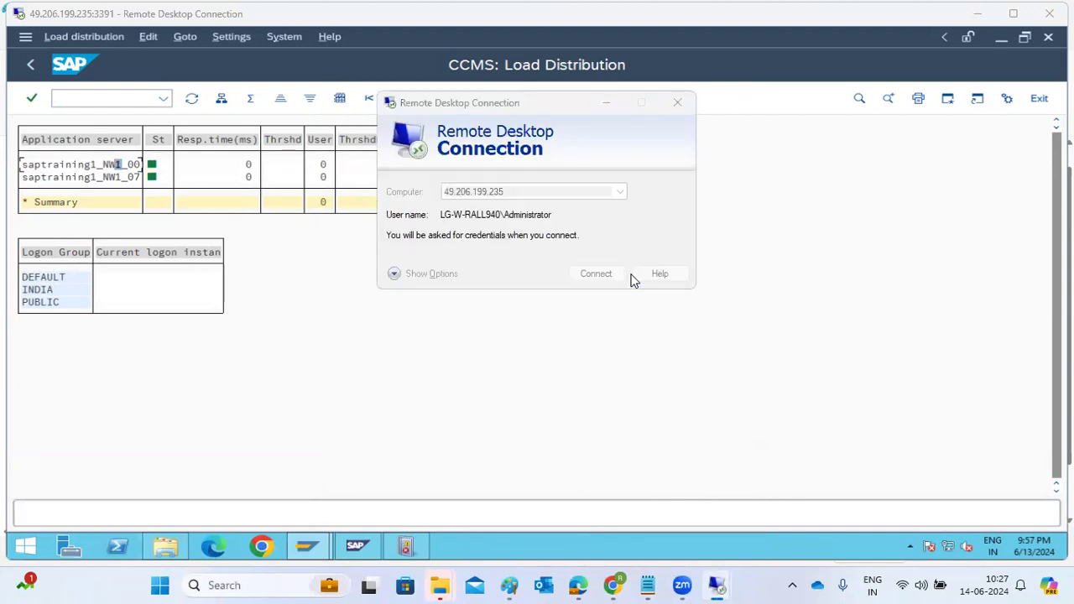
# Step: Enter the Administrator account password and accept the connection despite the untrusted certificate
pyautogui.write('****')
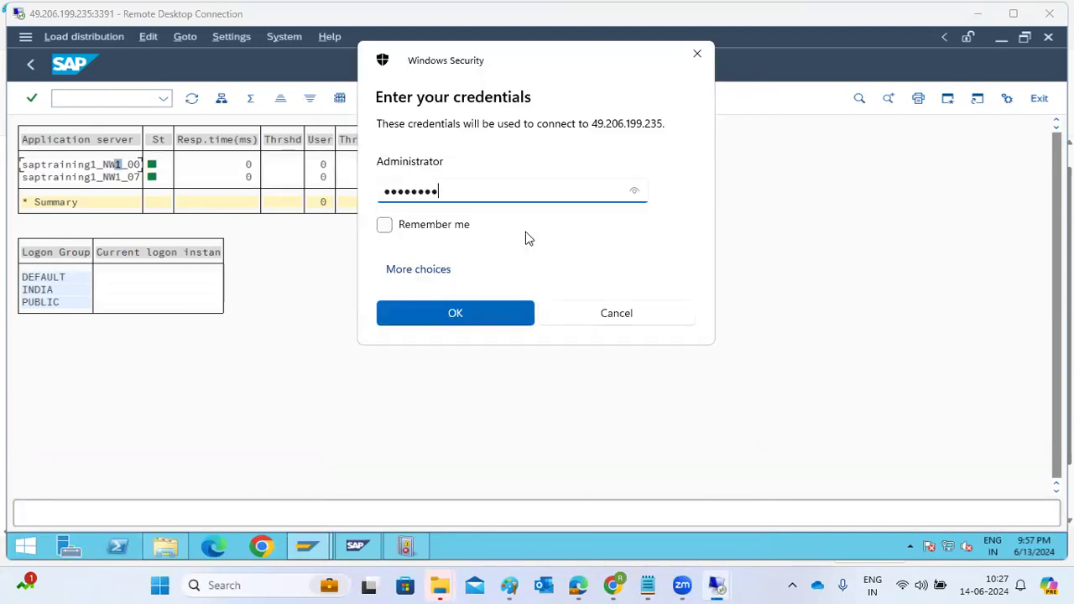
pyautogui.write('*******')
pyautogui.press('Return')
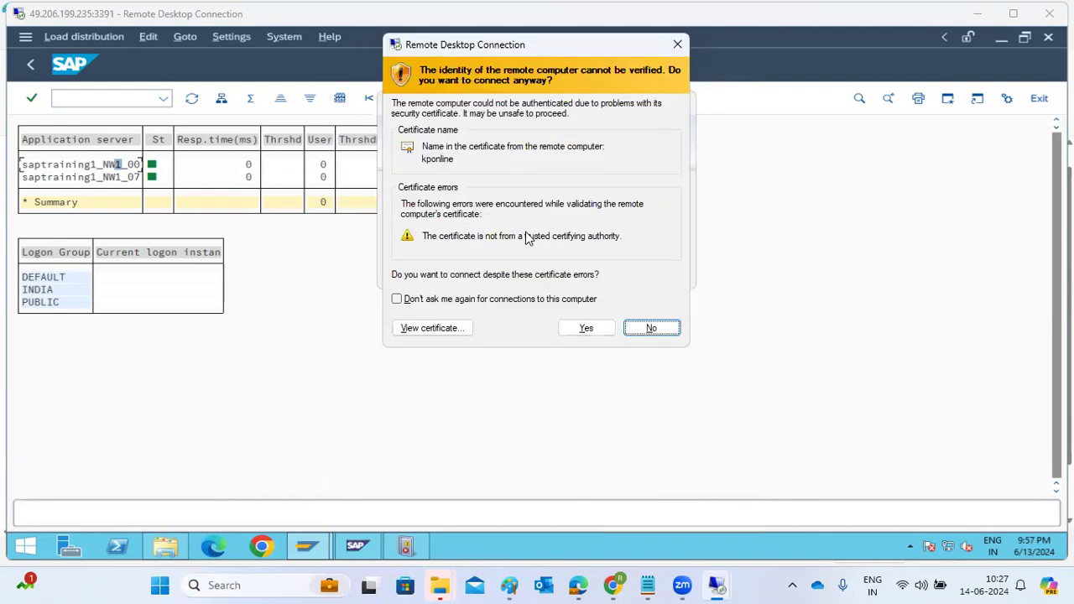
pyautogui.click(579, 329)
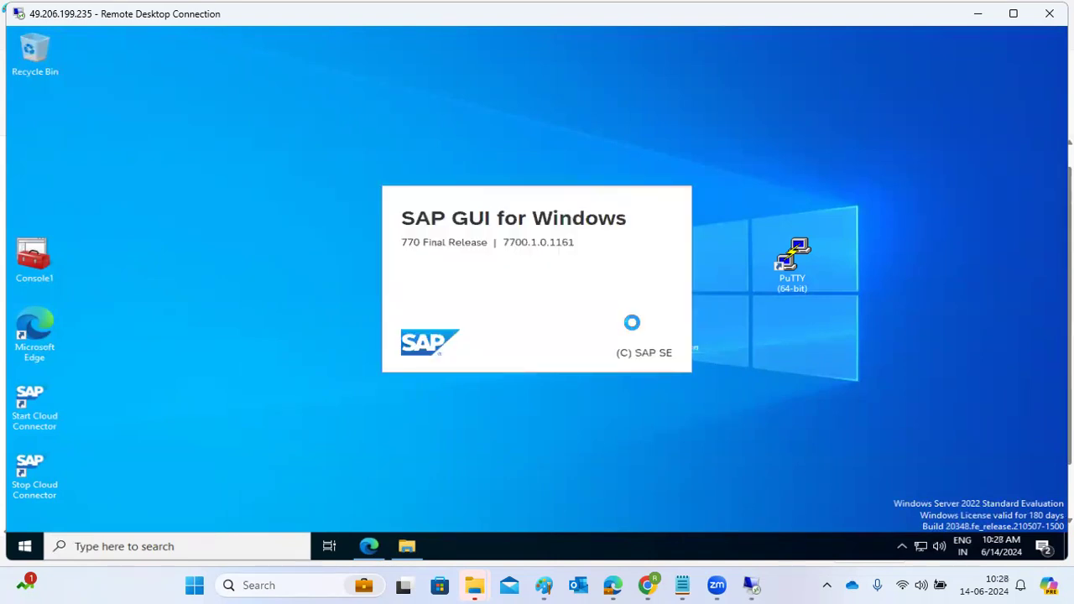
# Step: Try to open the SAP ECC IDES production and SAP ECC DEVELOPMENT connections from SAP Logon
pyautogui.click(641, 502)
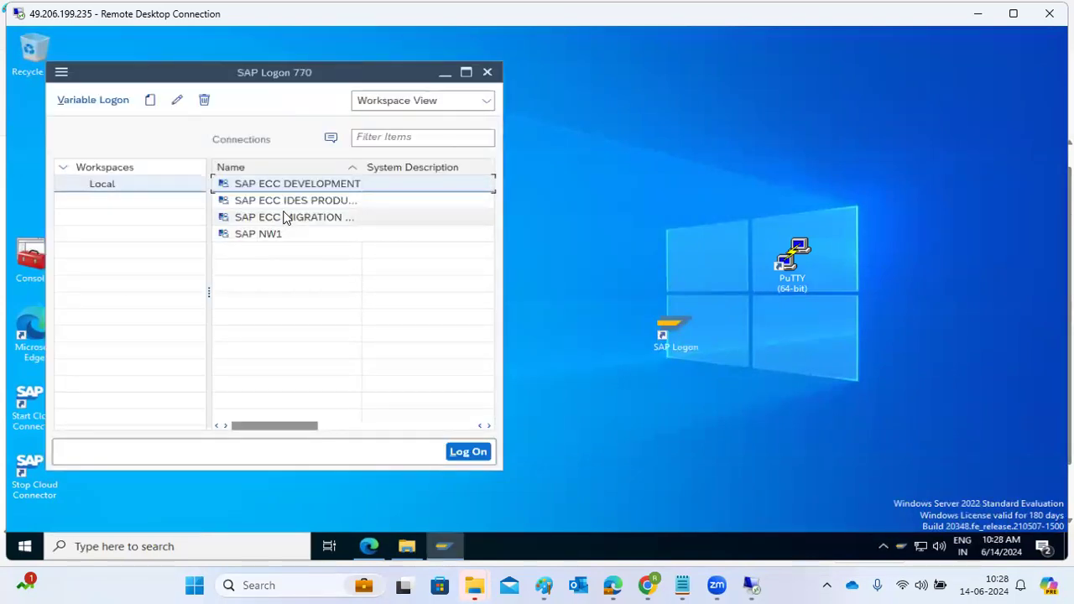
pyautogui.doubleClick(284, 201)
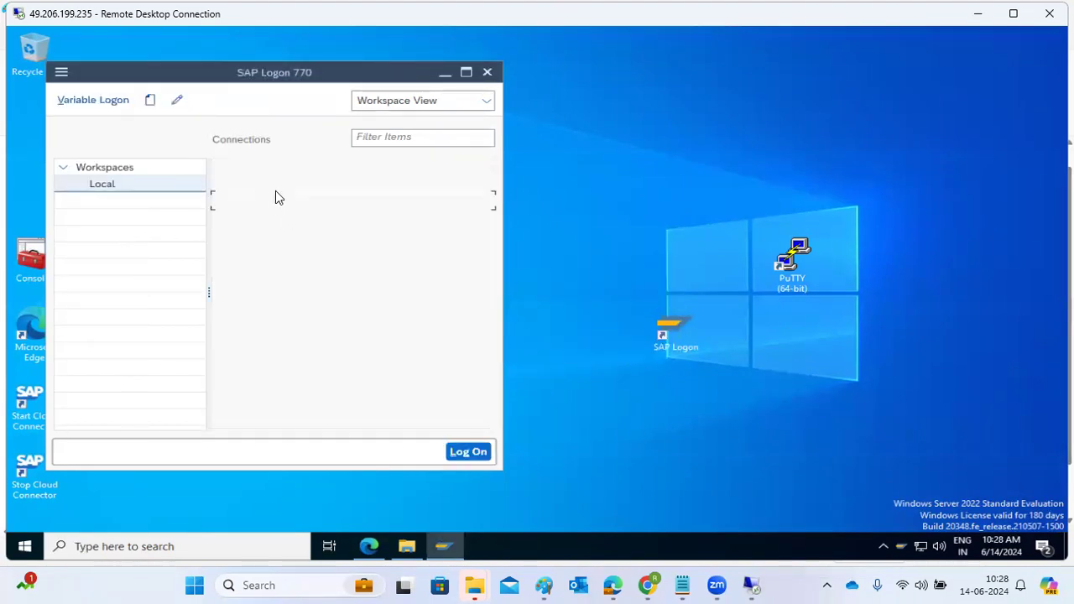
pyautogui.click(276, 183)
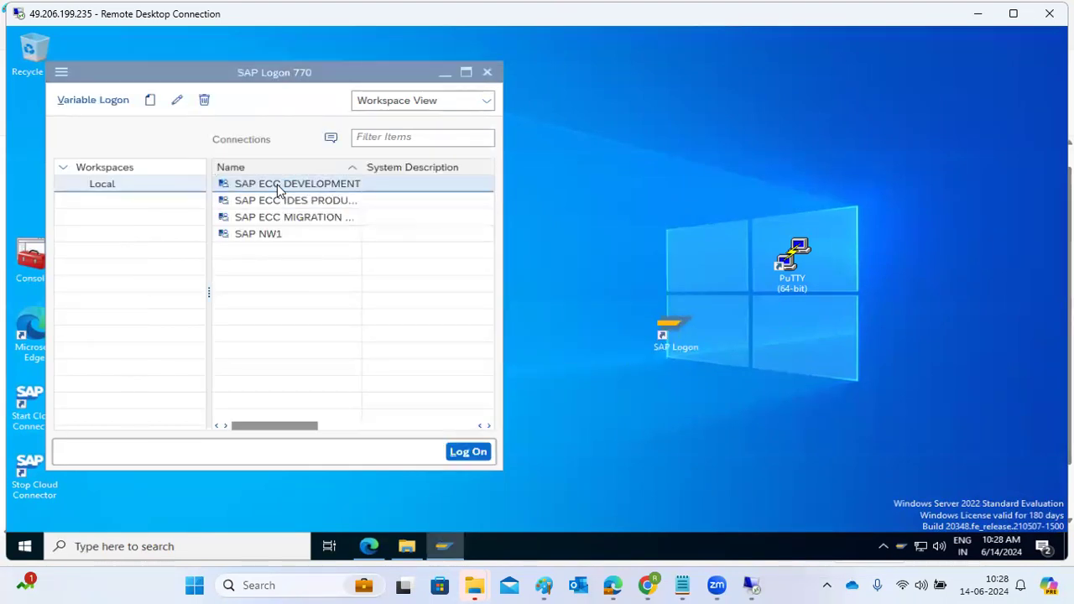
pyautogui.doubleClick(276, 184)
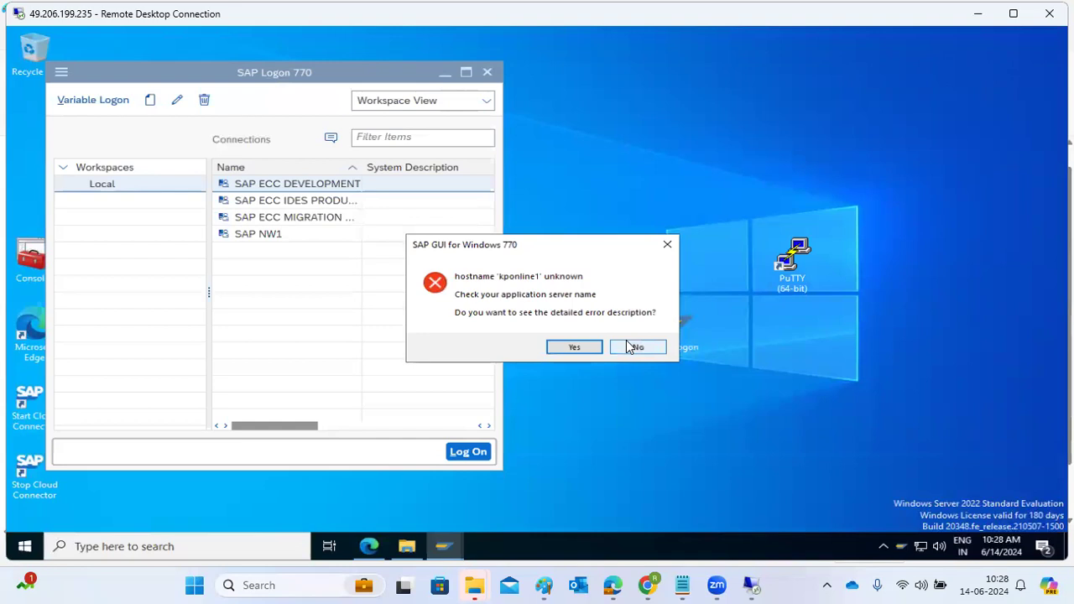
pyautogui.click(634, 348)
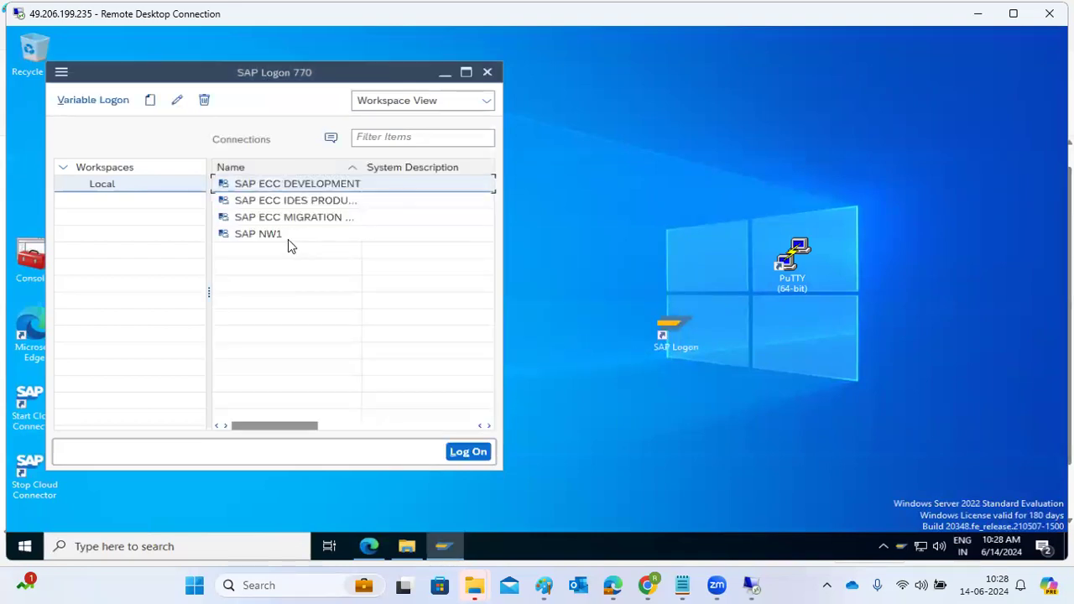
# Step: Open the SAP ECC MIGRATION connection and log on to client 001 as user basis with the account password
pyautogui.click(277, 217)
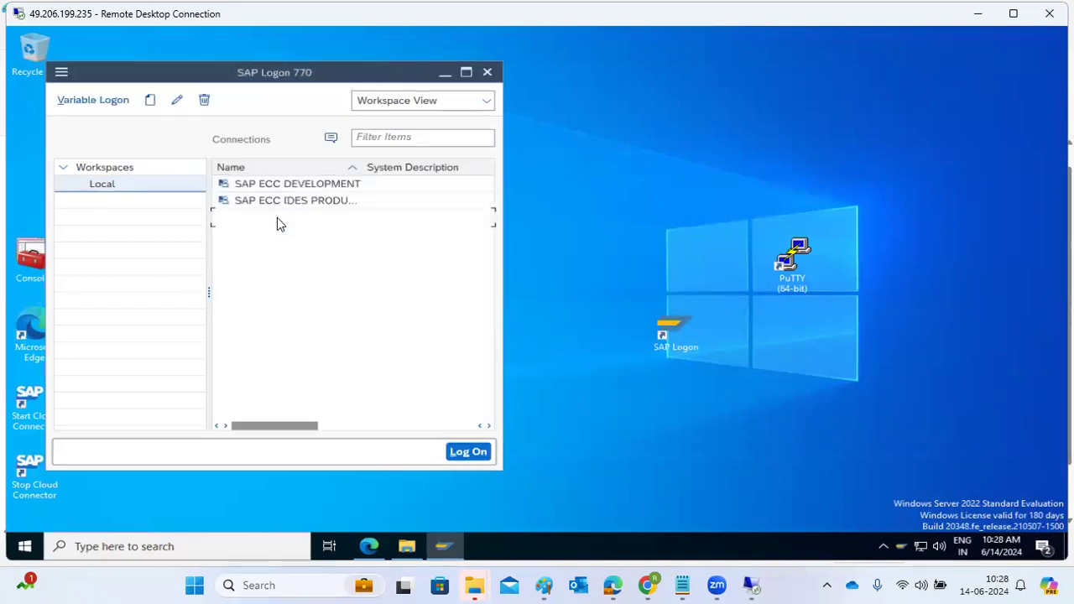
pyautogui.doubleClick(277, 218)
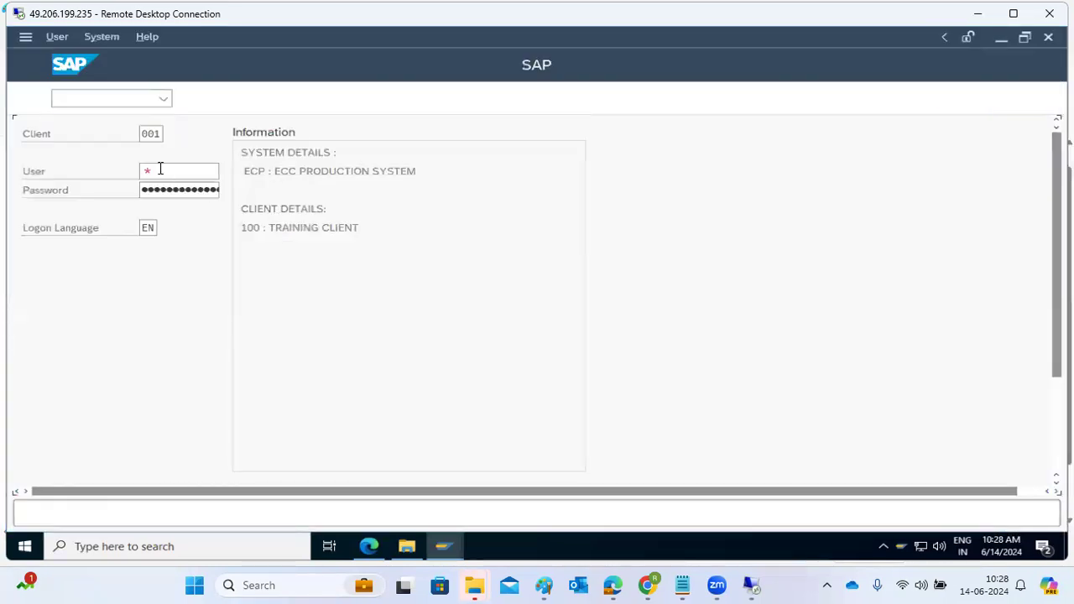
pyautogui.write('basis')
pyautogui.press('Tab')
pyautogui.write('•••••')
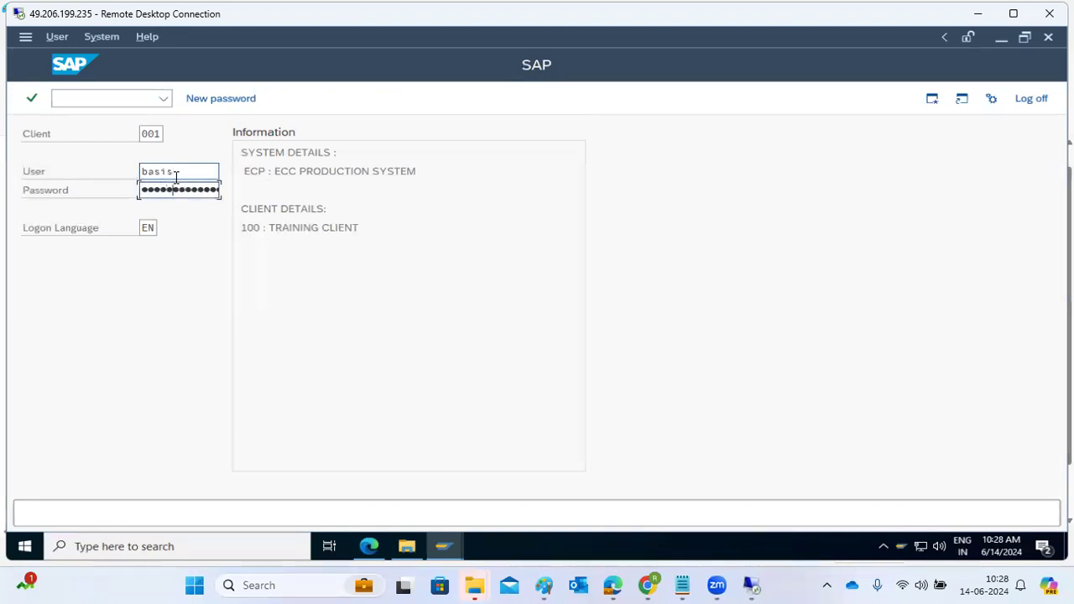
pyautogui.press('Return')
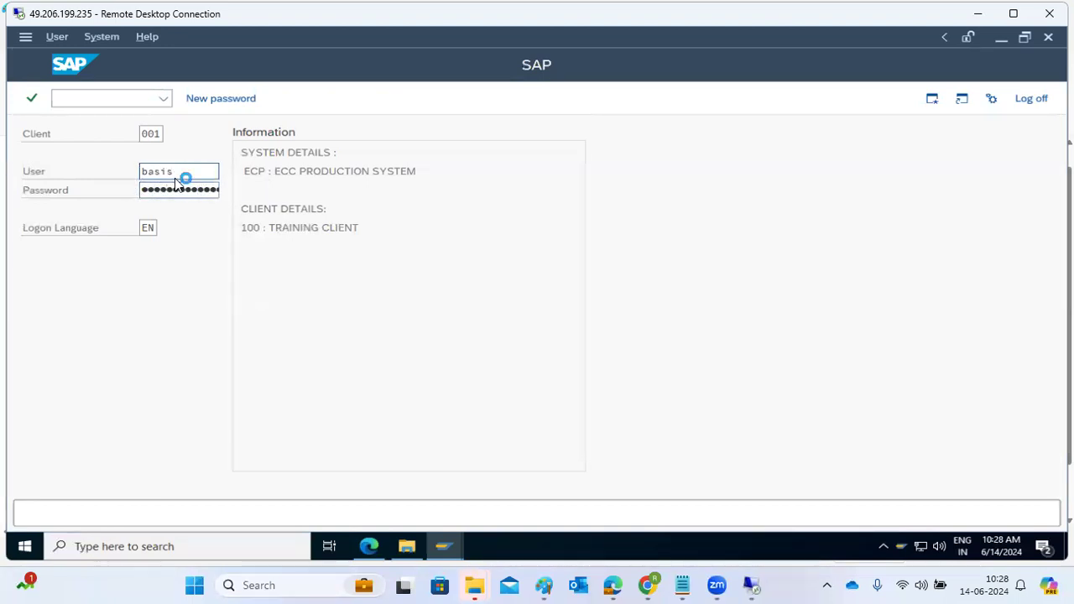
# Step: Open the SMLG logon group maintenance and examine the response time and users in the ECD server's load distribution
pyautogui.write('scc4')
pyautogui.press('Return')
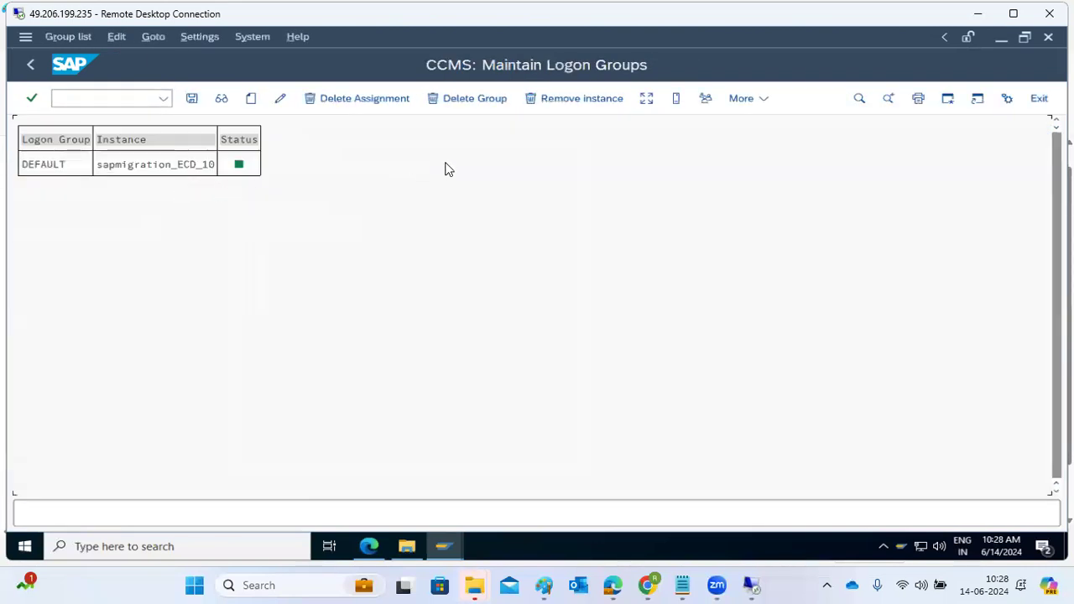
pyautogui.click(646, 99)
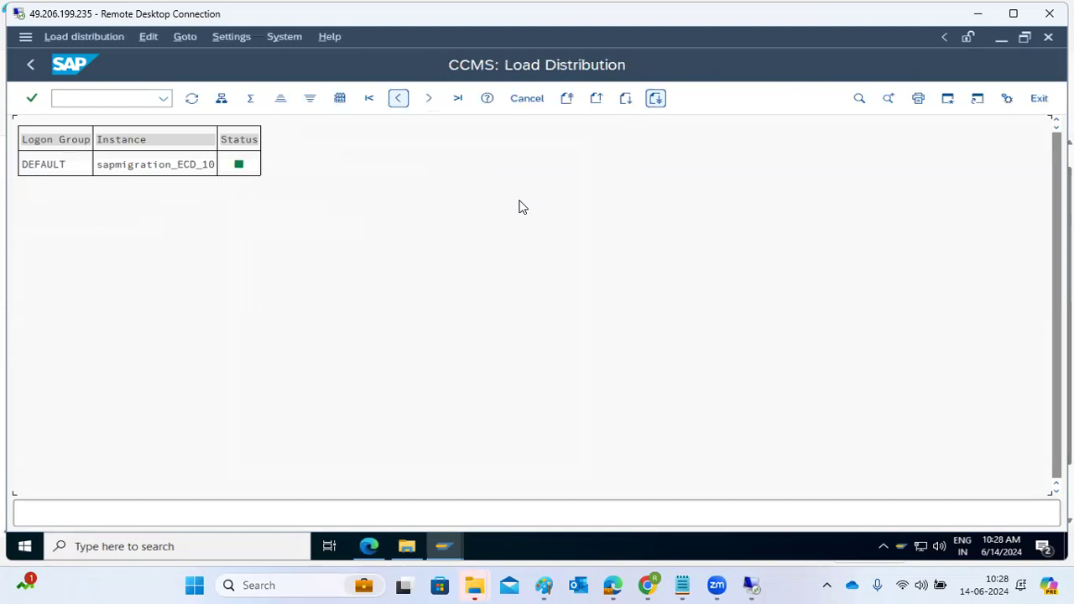
pyautogui.click(74, 168)
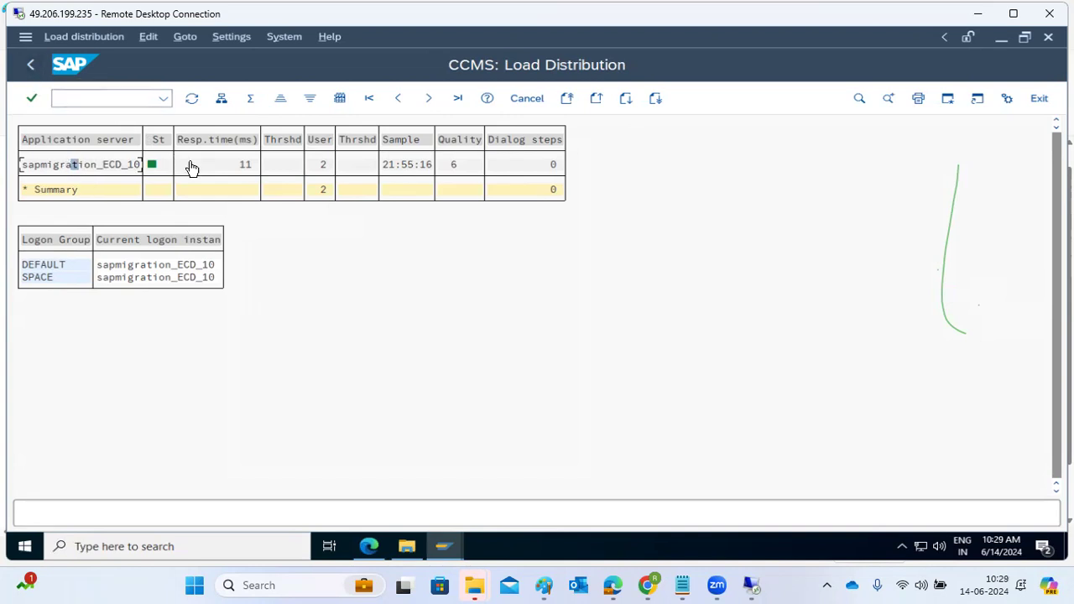
pyautogui.click(233, 172)
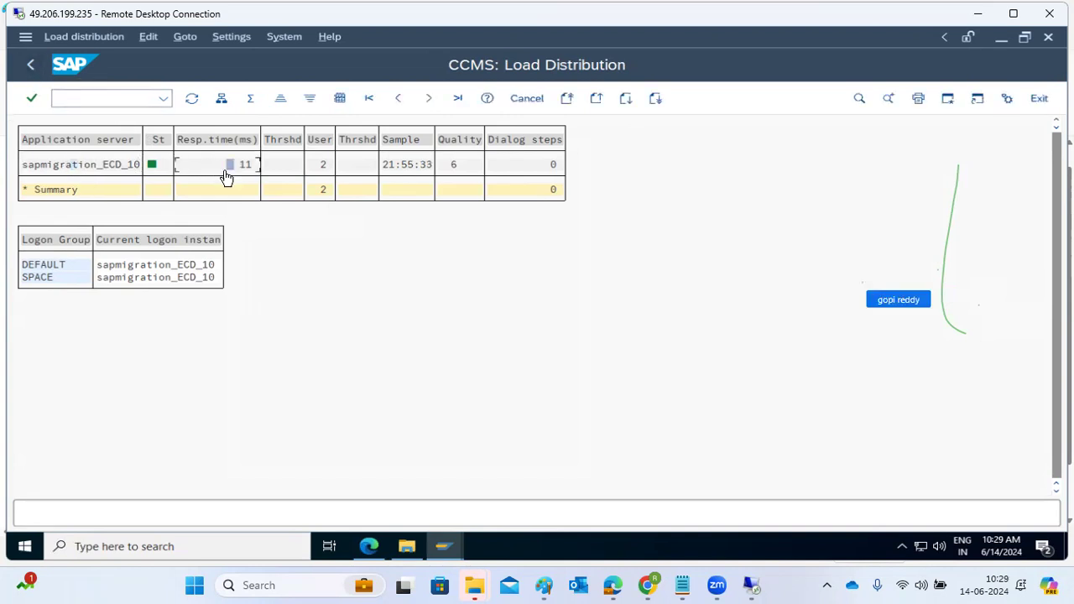
pyautogui.click(130, 190)
pyautogui.click(318, 166)
pyautogui.click(109, 166)
pyautogui.click(191, 99)
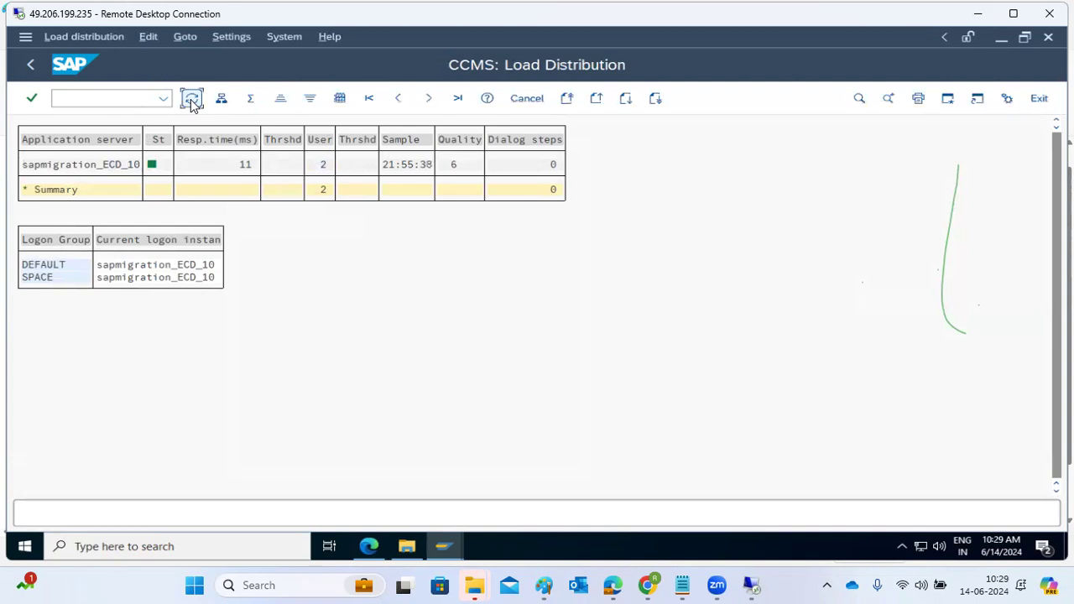
# Step: Return to SAP Easy Access and bring up the SAP Logon connection list
pyautogui.click(30, 72)
pyautogui.click(32, 72)
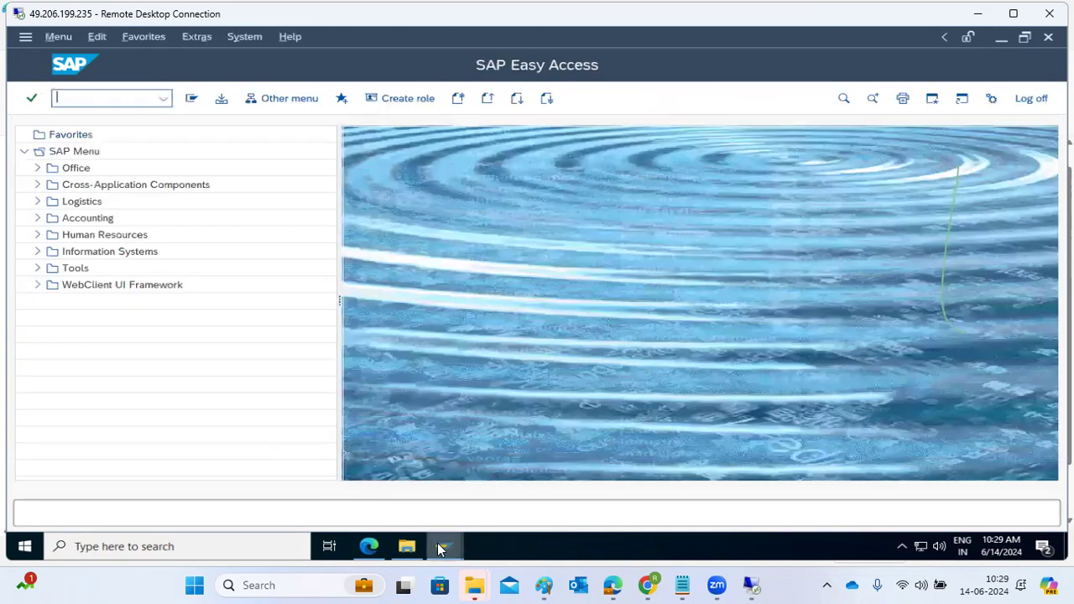
pyautogui.click(441, 549)
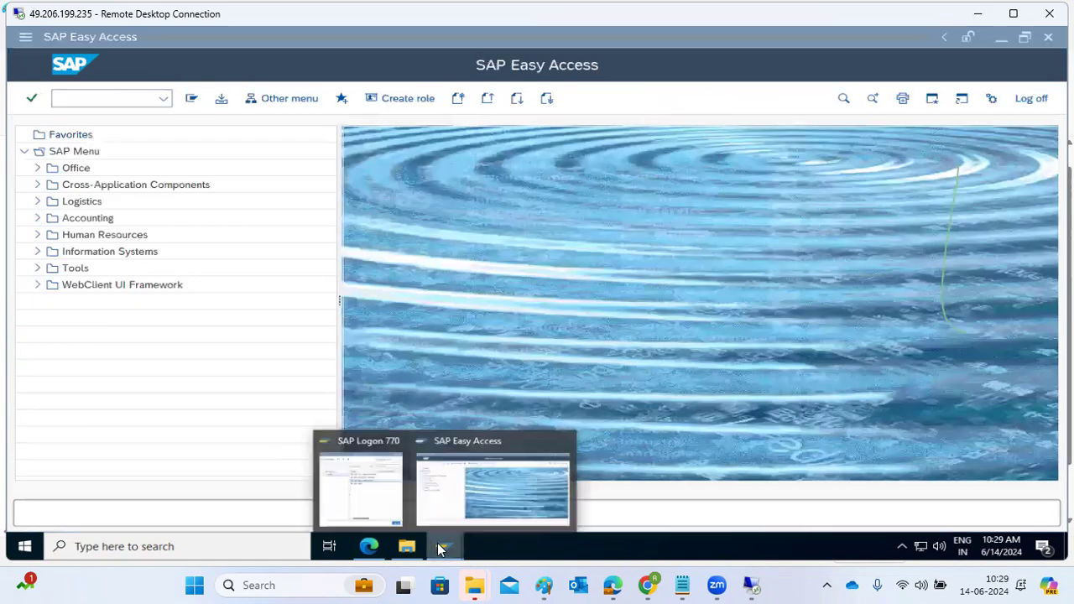
pyautogui.click(383, 497)
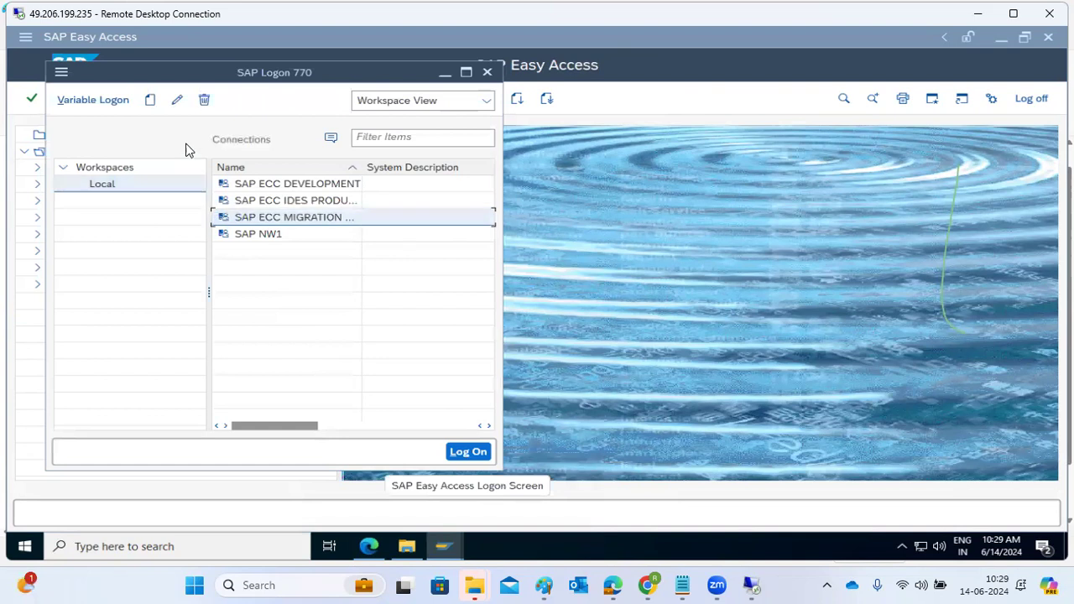
# Step: Open the Message Server Monitor (SMMS) in the migration system and check the message server's host and port
pyautogui.click(579, 262)
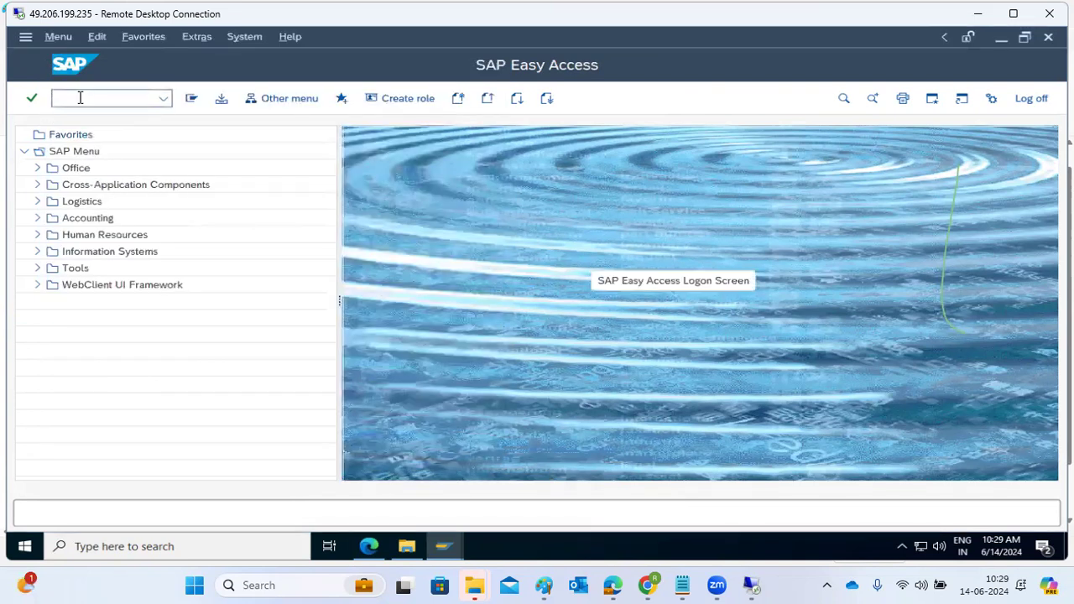
pyautogui.write('smms')
pyautogui.press('Return')
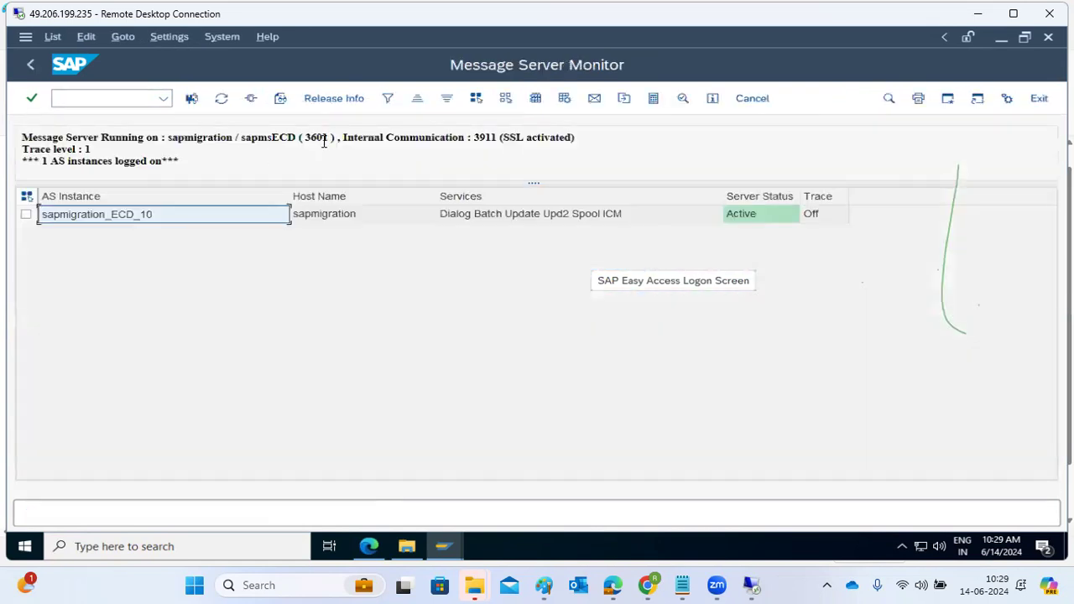
pyautogui.doubleClick(321, 138)
# Step: Start a new user-specified SAP Logon connection of type Group/Server Selection with the description ECD-GROUPS
pyautogui.moveTo(439, 546)
pyautogui.click(361, 506)
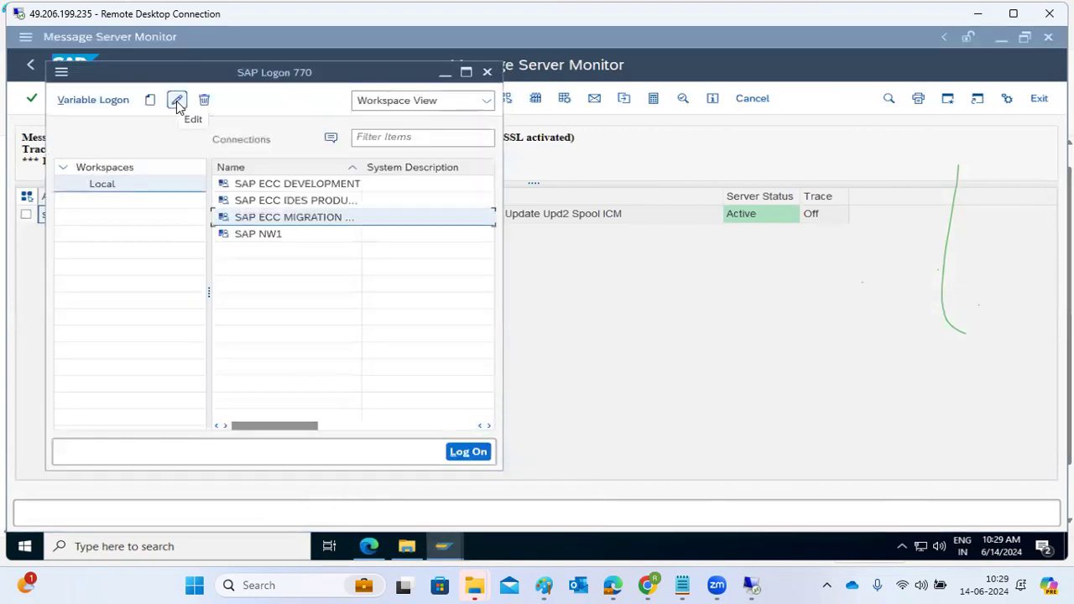
pyautogui.click(150, 100)
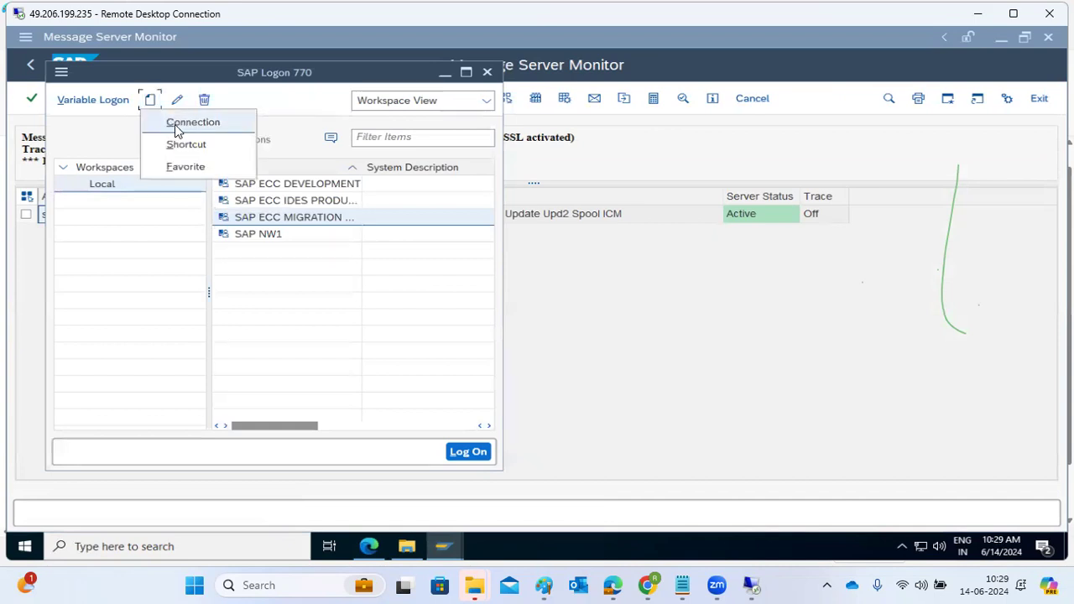
pyautogui.click(178, 128)
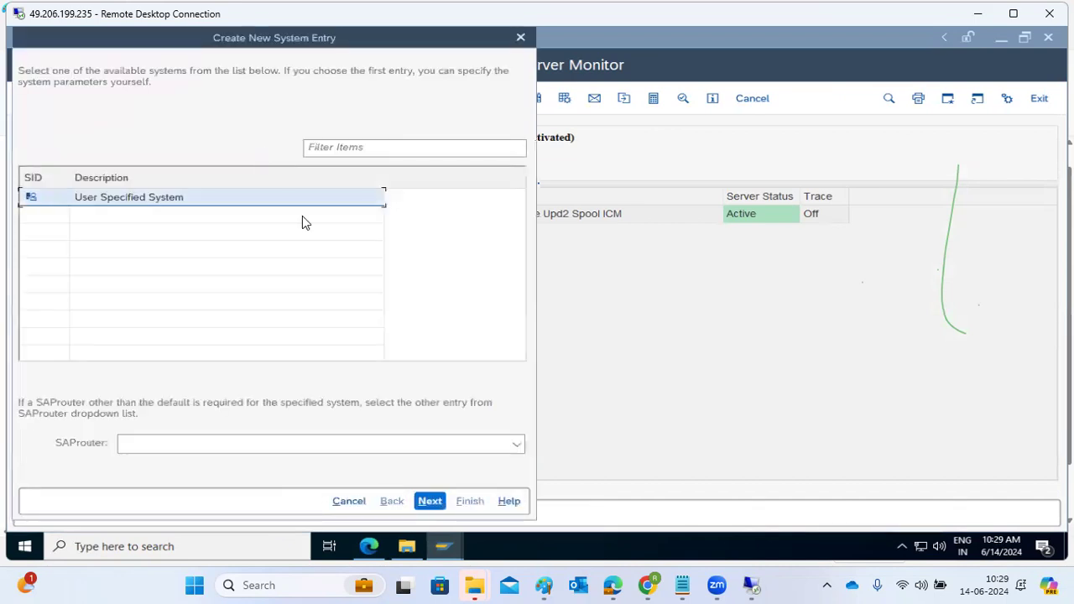
pyautogui.click(427, 503)
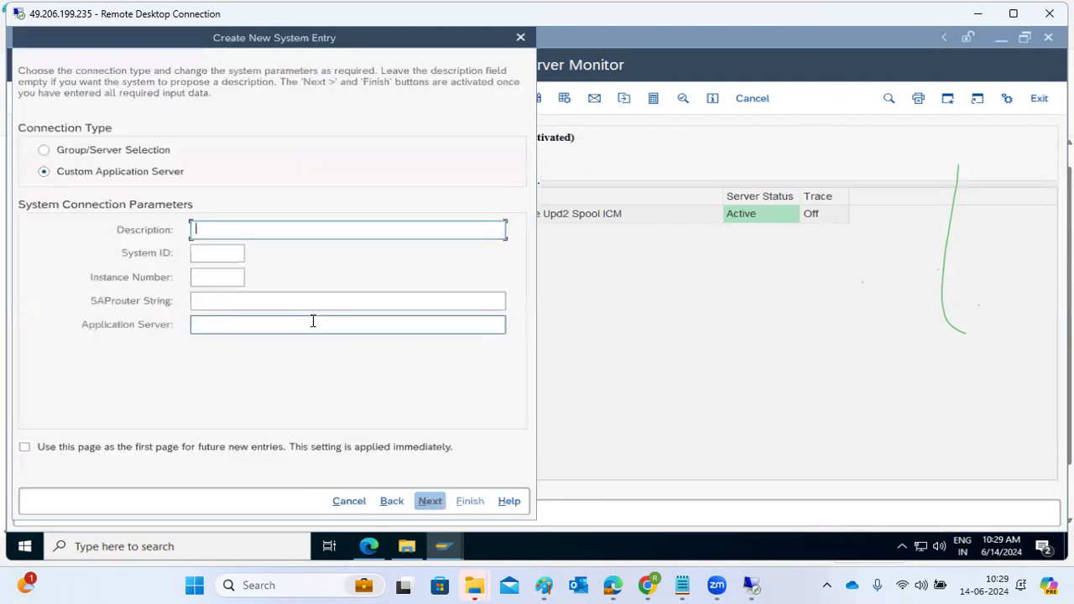
pyautogui.write('ECD-GROUPS')
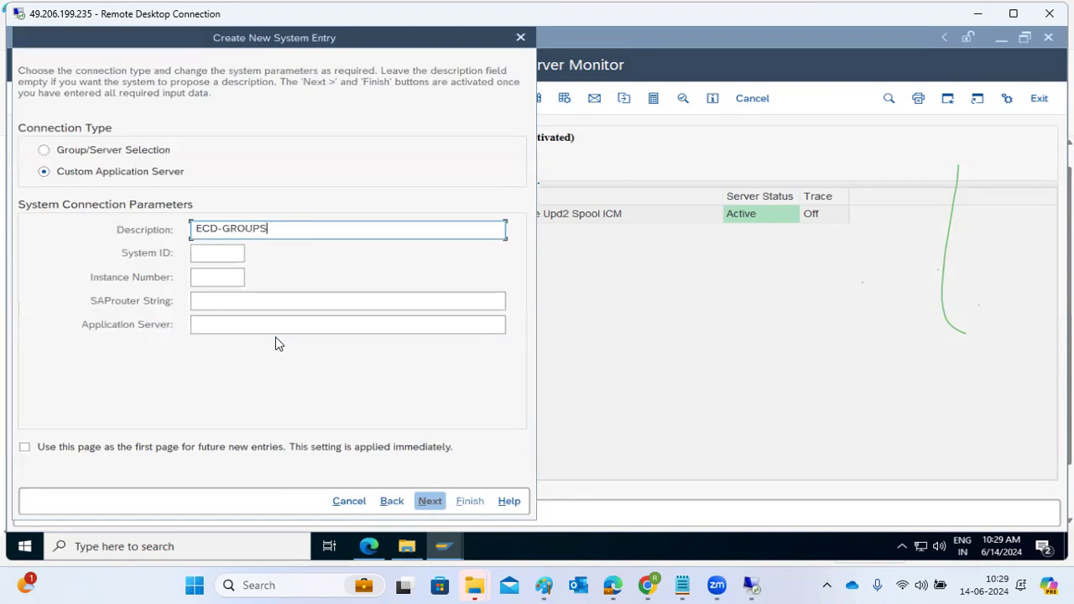
pyautogui.click(110, 149)
pyautogui.click(220, 236)
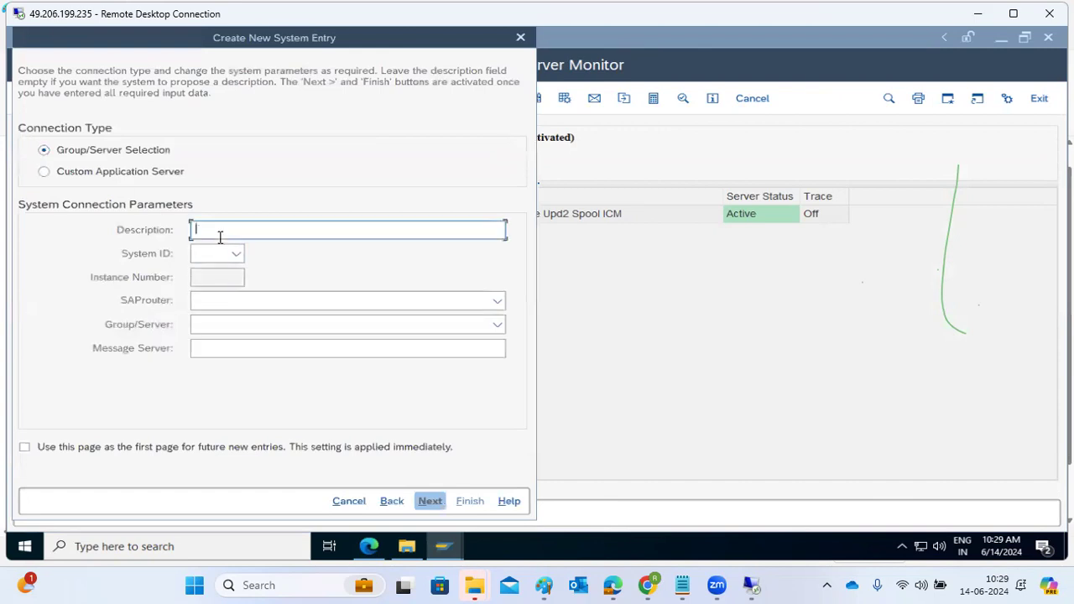
pyautogui.write('ECD-GROUPS')
# Step: Complete the connection with system ID ECD, message server sapmigration:3601 and group DEFAULT, and open its logon screen
pyautogui.click(207, 252)
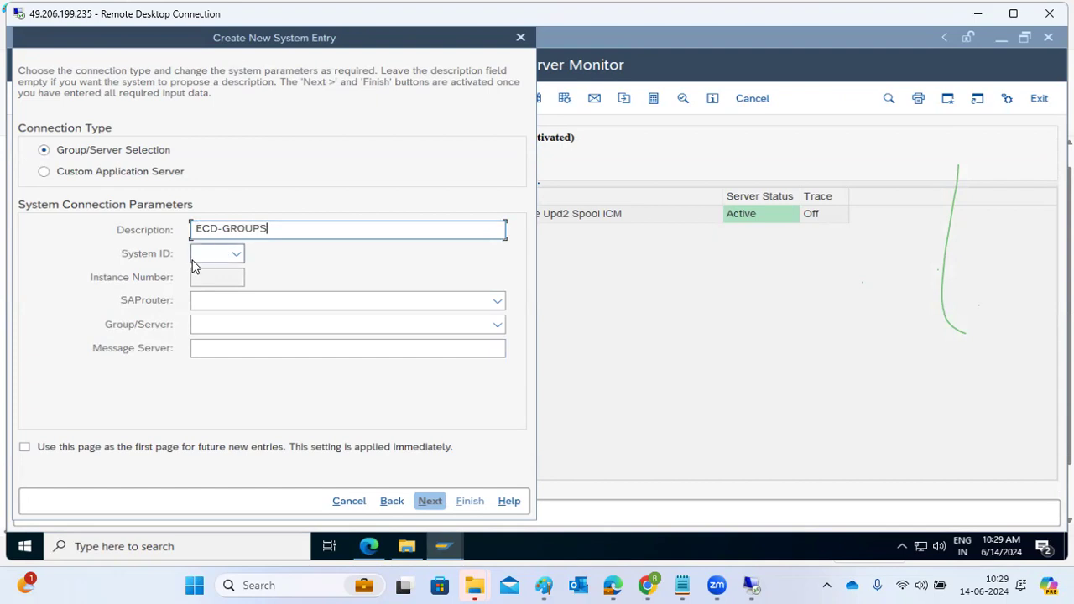
pyautogui.write('ECD')
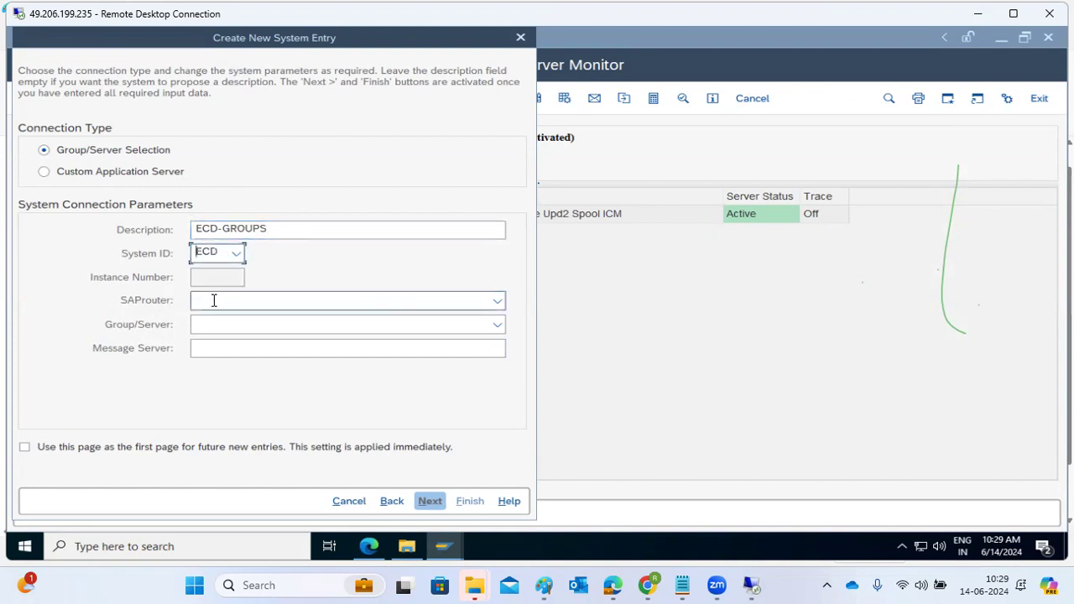
pyautogui.click(211, 341)
pyautogui.write('sapmigration:3601')
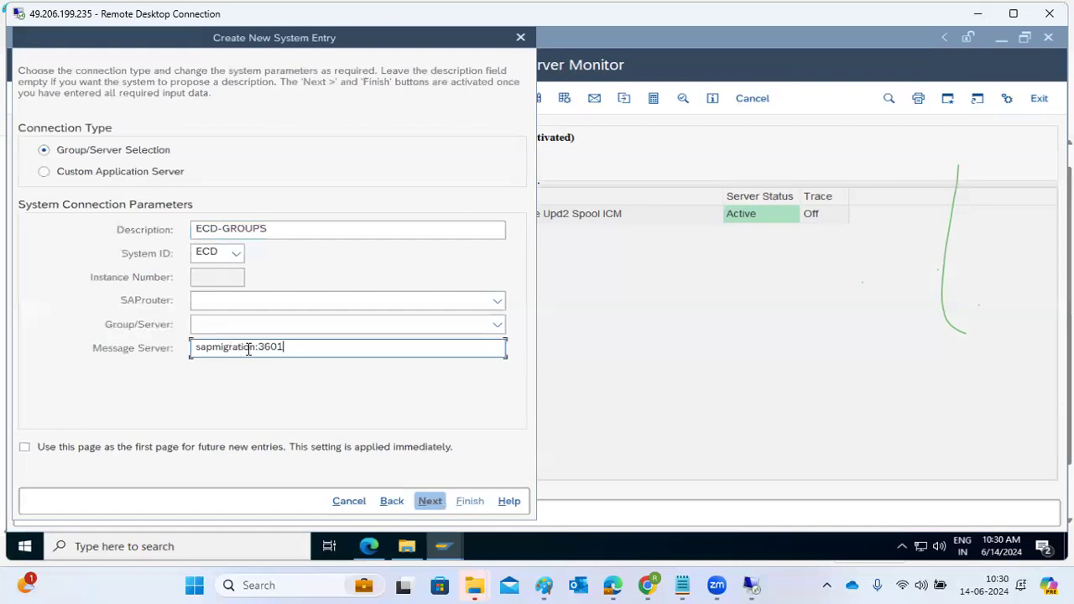
pyautogui.click(497, 327)
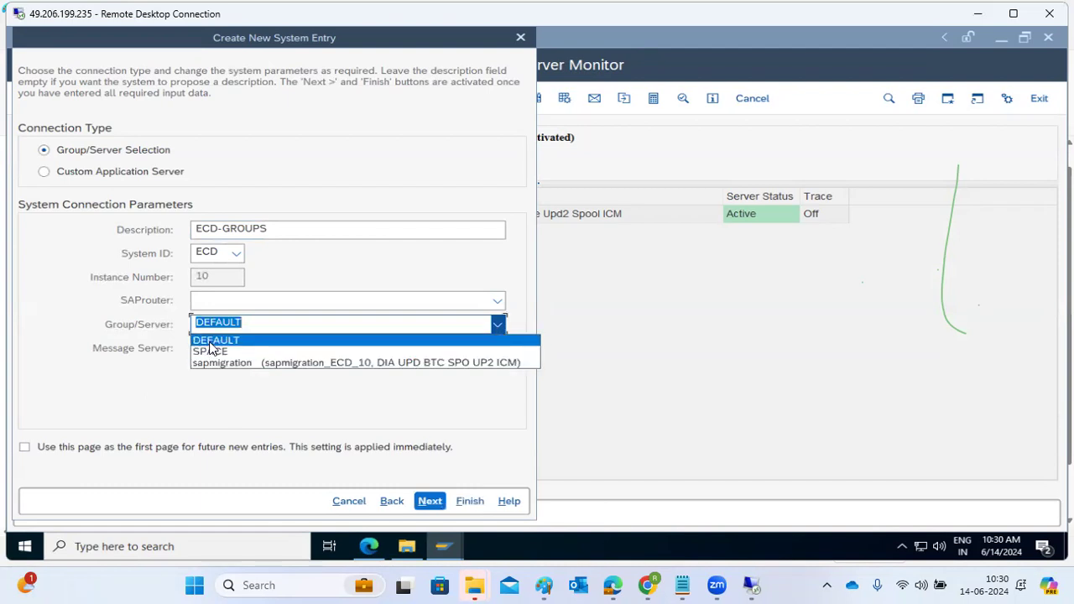
pyautogui.click(211, 345)
pyautogui.click(426, 501)
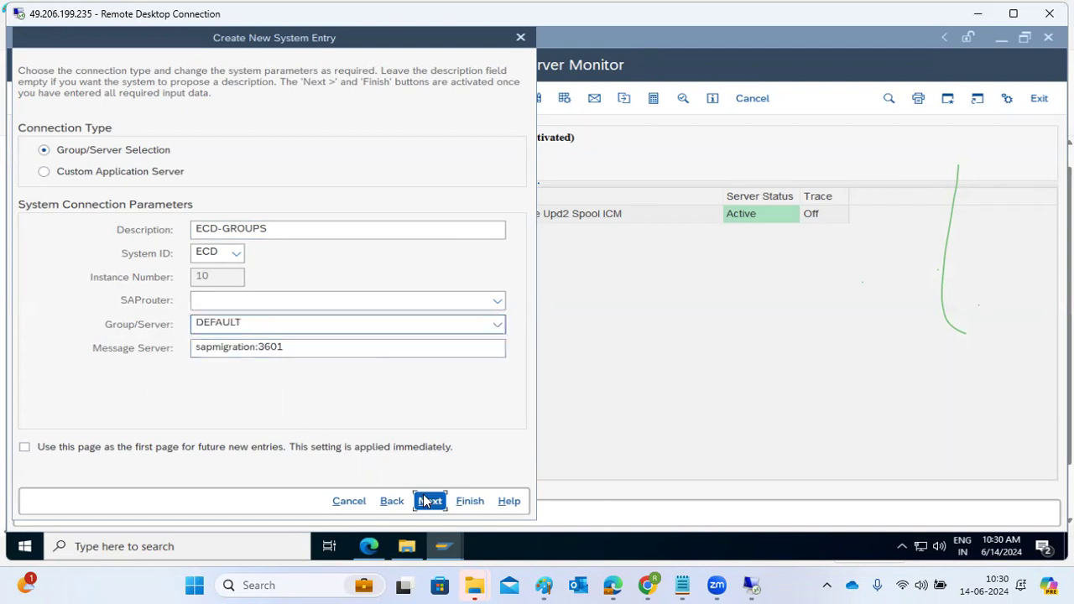
pyautogui.click(429, 501)
pyautogui.click(463, 501)
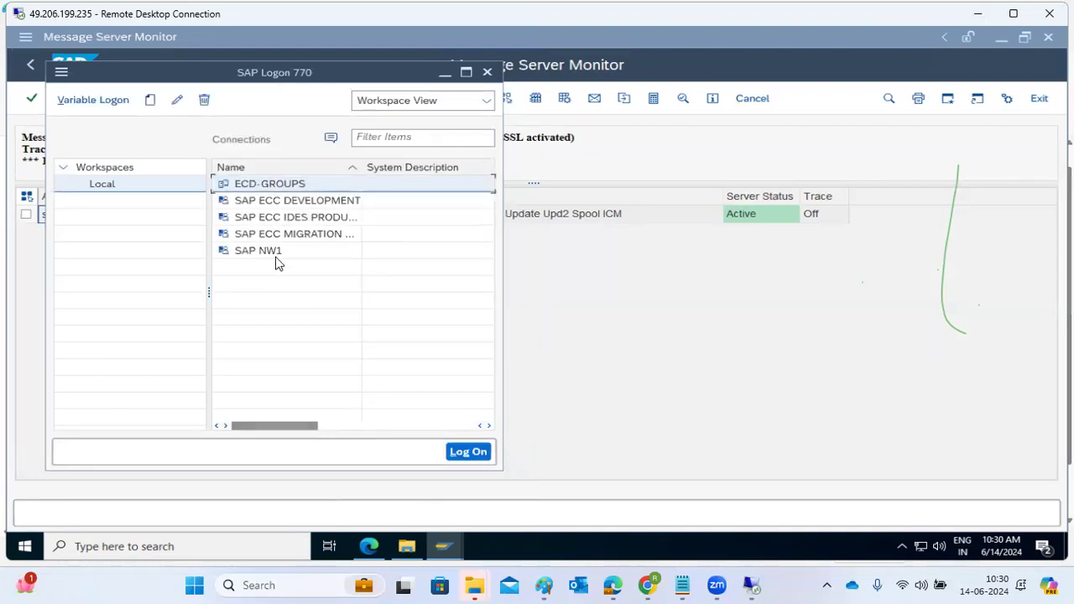
pyautogui.click(277, 184)
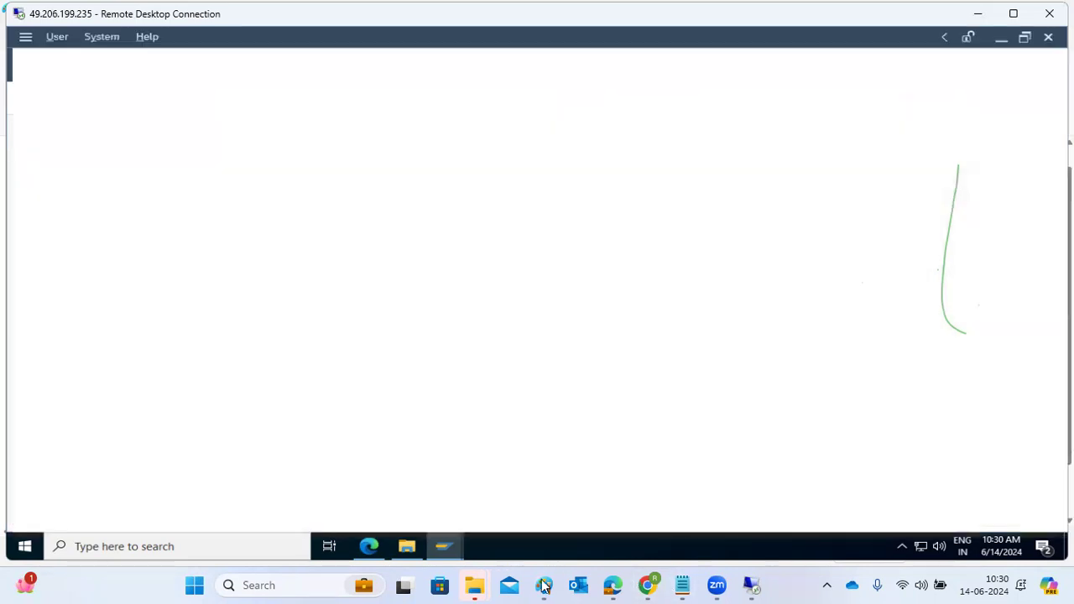
# Step: Switch to the Paint diagram and draw a green line from ASCS ME to DVBGS and a short green mark beside DVBGS
pyautogui.moveTo(548, 584)
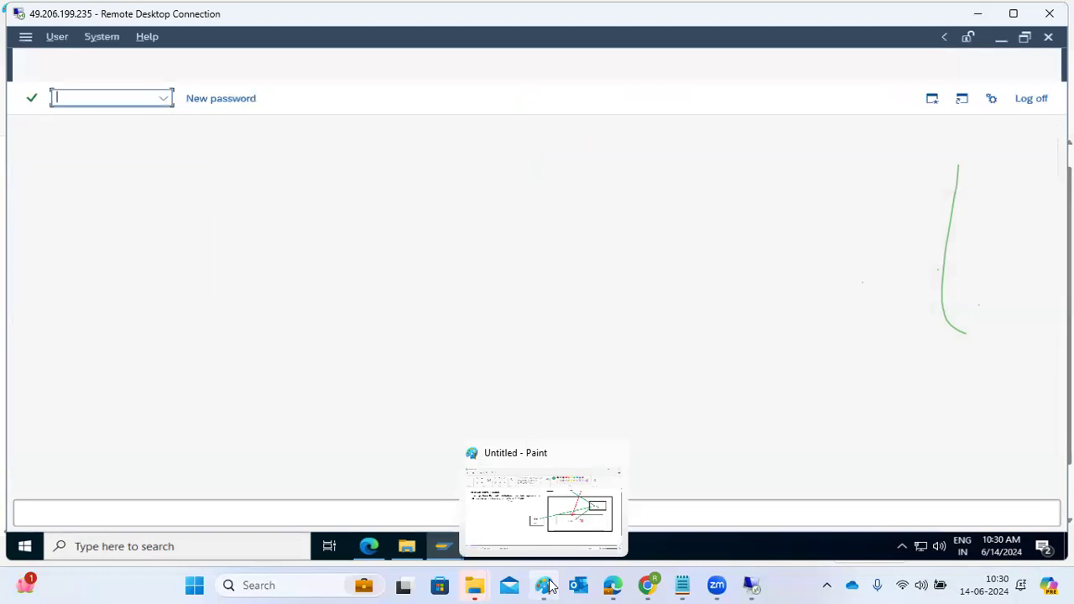
pyautogui.click(558, 521)
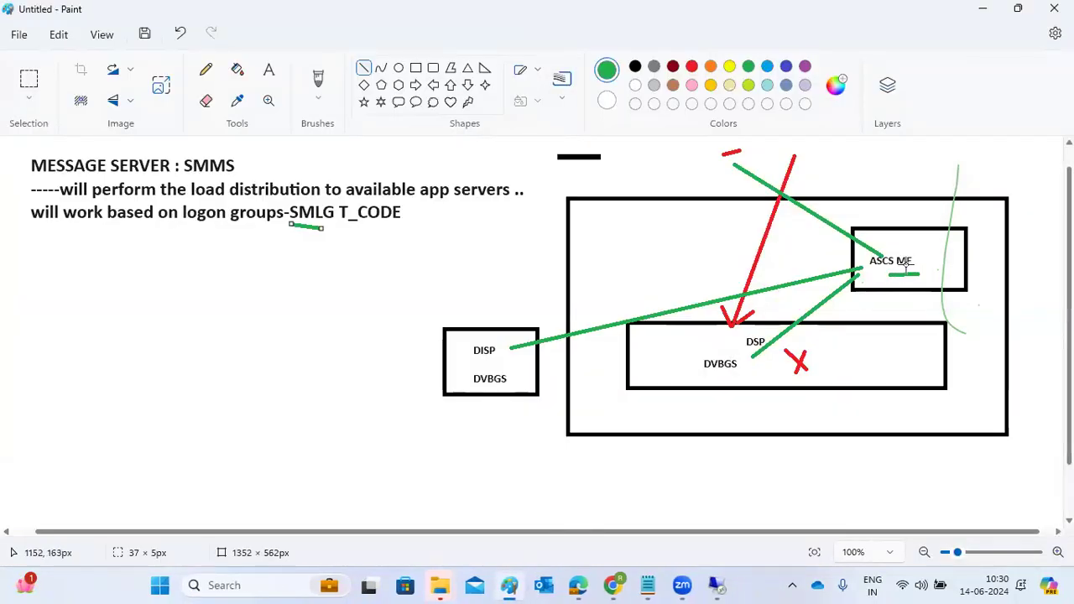
pyautogui.moveTo(864, 269)
pyautogui.mouseDown()
pyautogui.moveTo(802, 335)
pyautogui.moveTo(749, 364)
pyautogui.mouseUp()
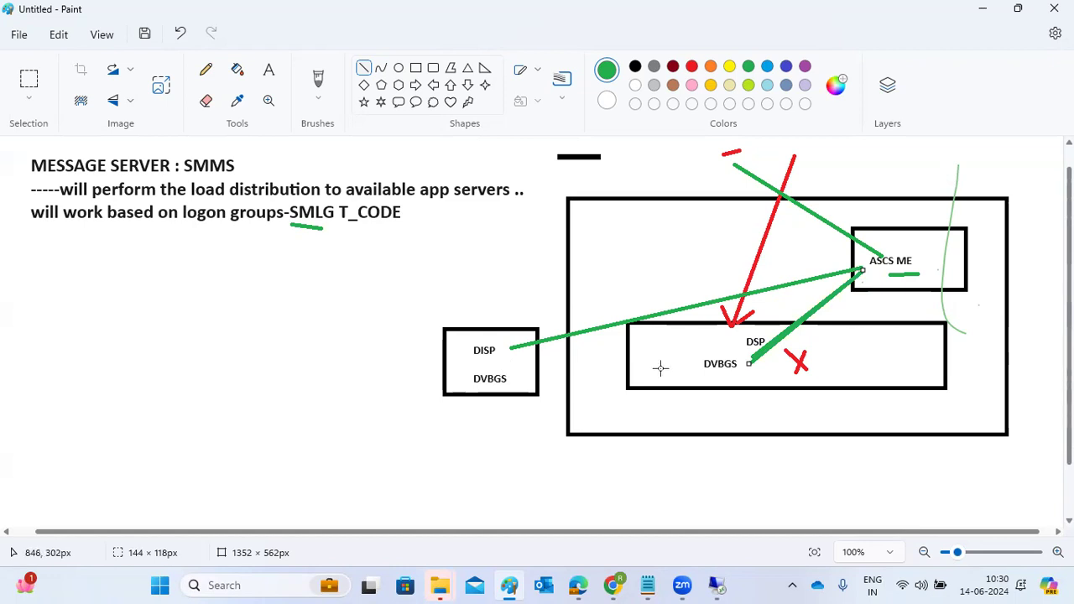
pyautogui.moveTo(657, 366); pyautogui.dragTo(664, 367)
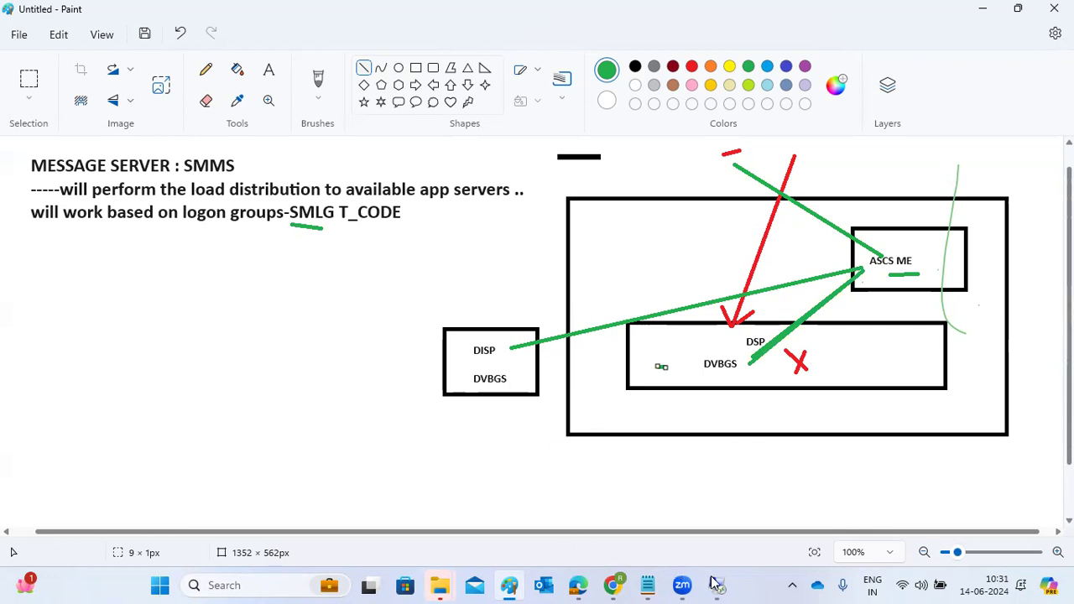
# Step: Return to the 49.206.199.235 remote desktop and log off from the ECD-GROUPS logon screen
pyautogui.moveTo(717, 585)
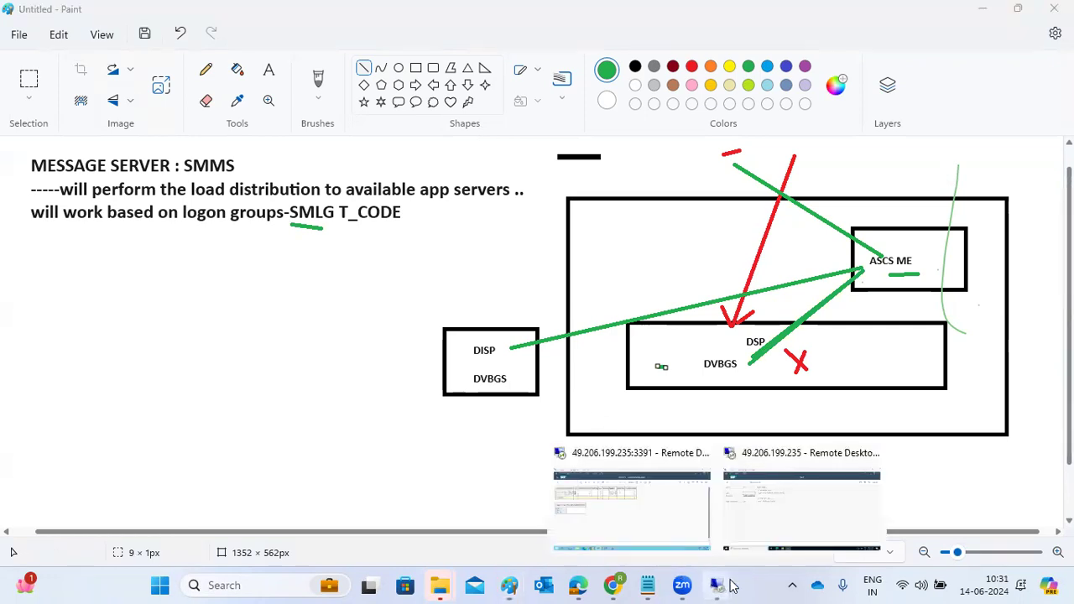
pyautogui.click(755, 507)
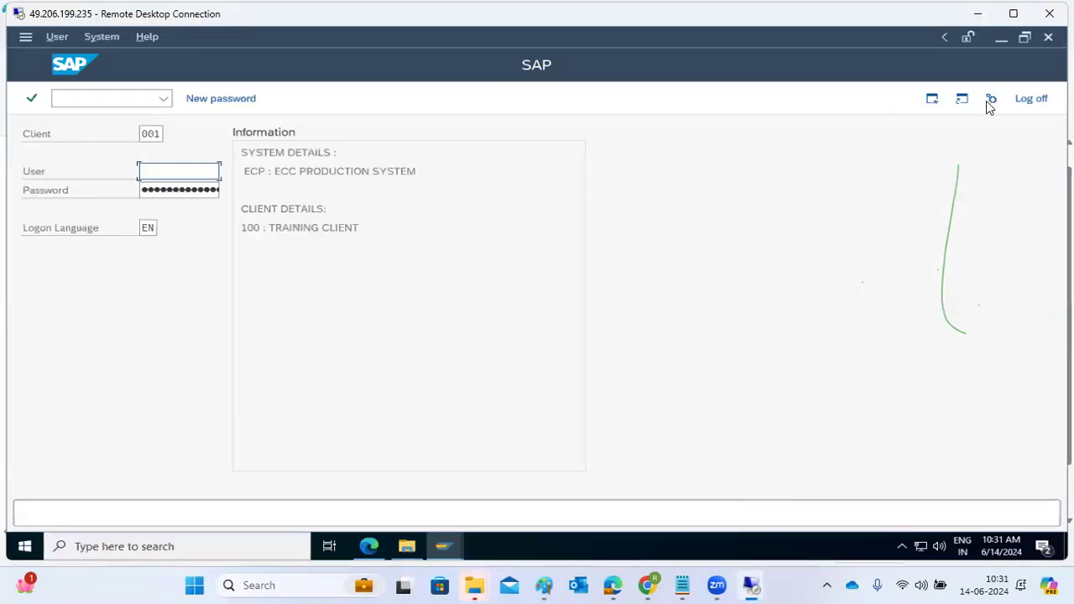
pyautogui.click(1032, 99)
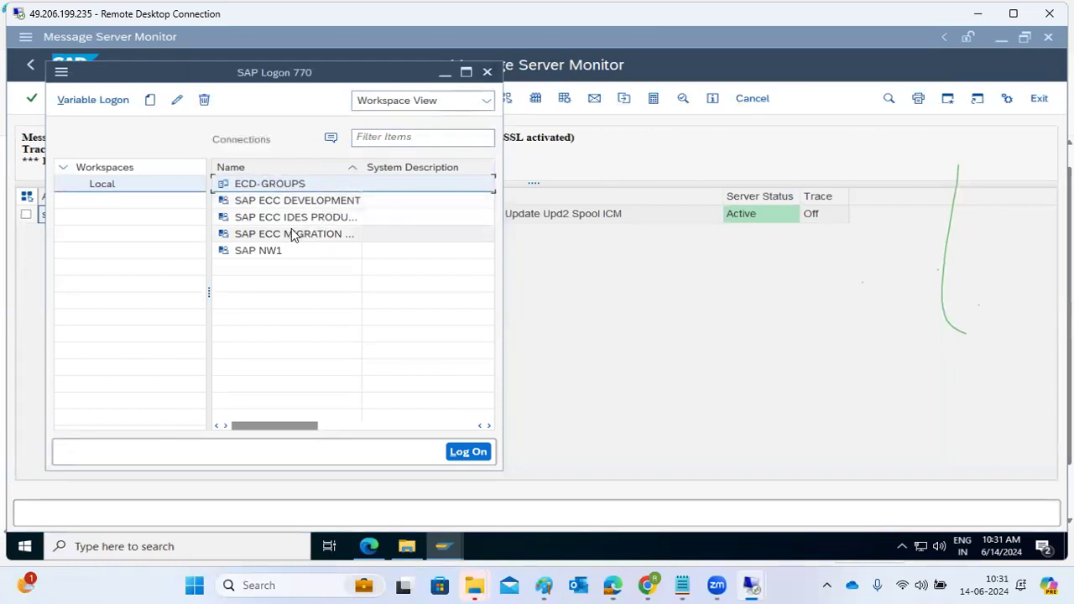
# Step: Open the logon group maintenance (SMLG) from the Message Server Monitor and examine the load distribution of the ECD instance
pyautogui.click(637, 309)
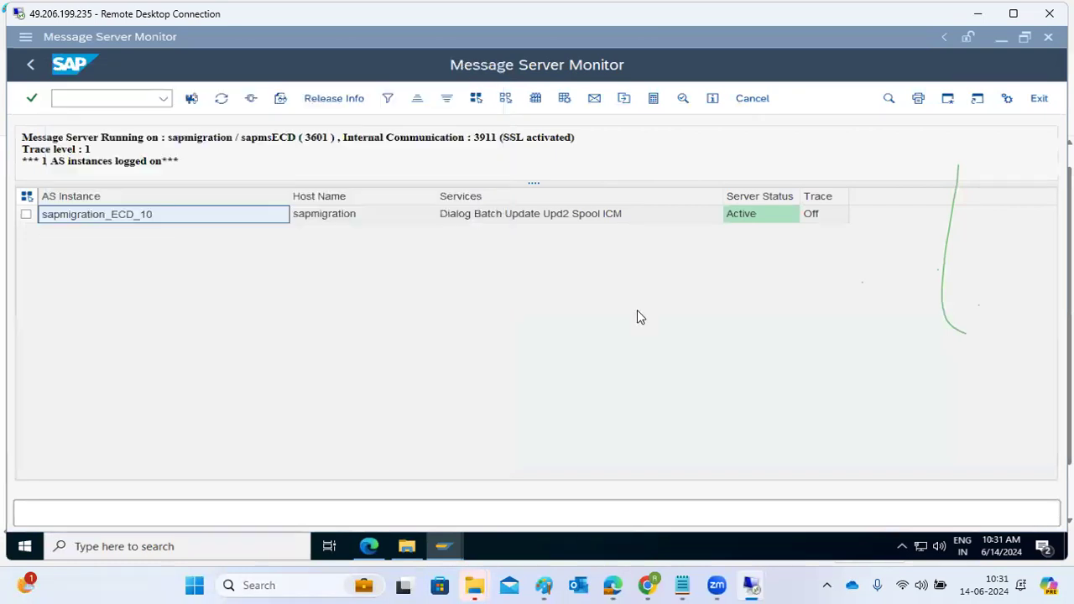
pyautogui.click(78, 98)
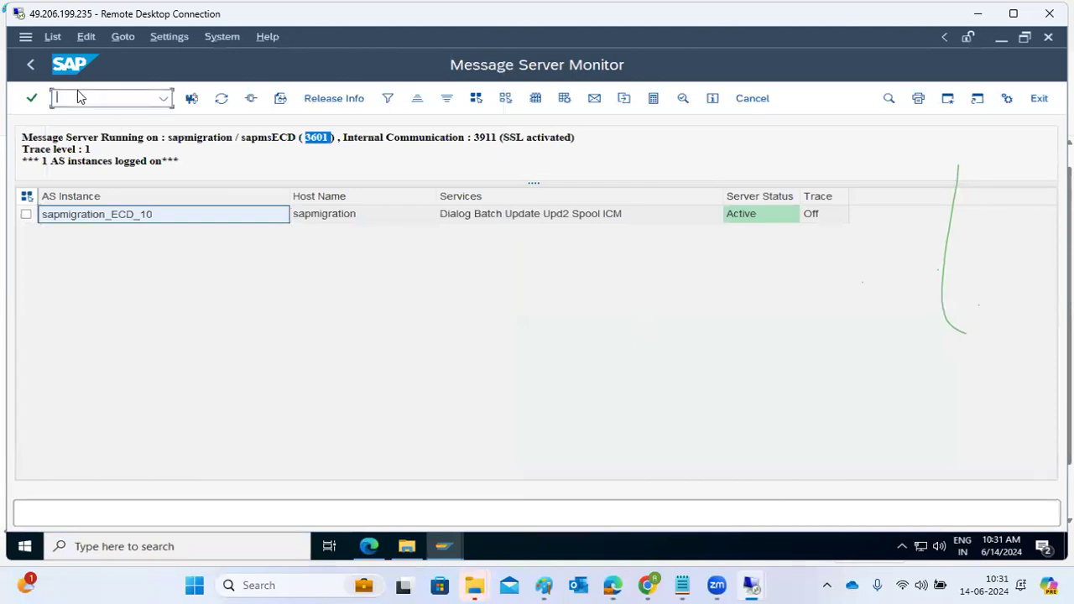
pyautogui.write('/nsmlg')
pyautogui.press('Return')
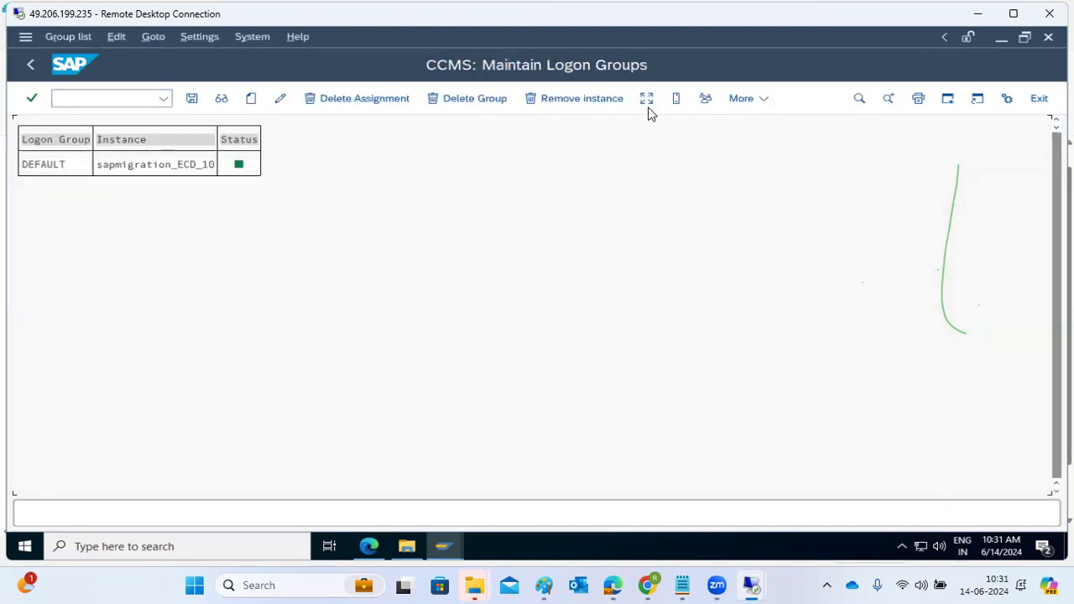
pyautogui.click(647, 99)
pyautogui.doubleClick(52, 168)
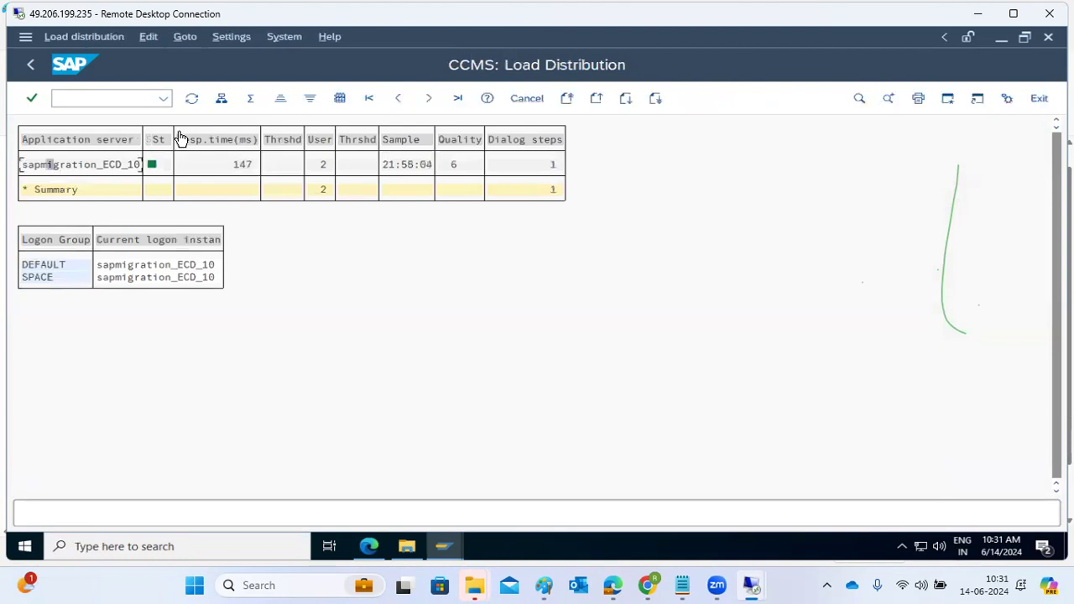
# Step: Create the logon group RFC assigned to instance sapmigration_ECD_10 and save the logon groups
pyautogui.click(32, 65)
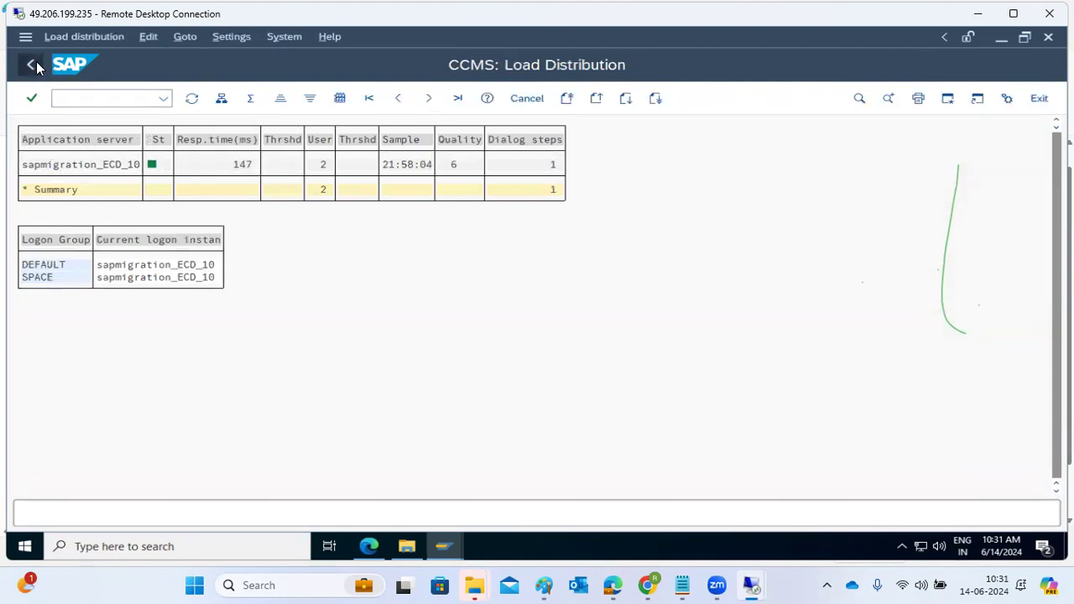
pyautogui.click(253, 99)
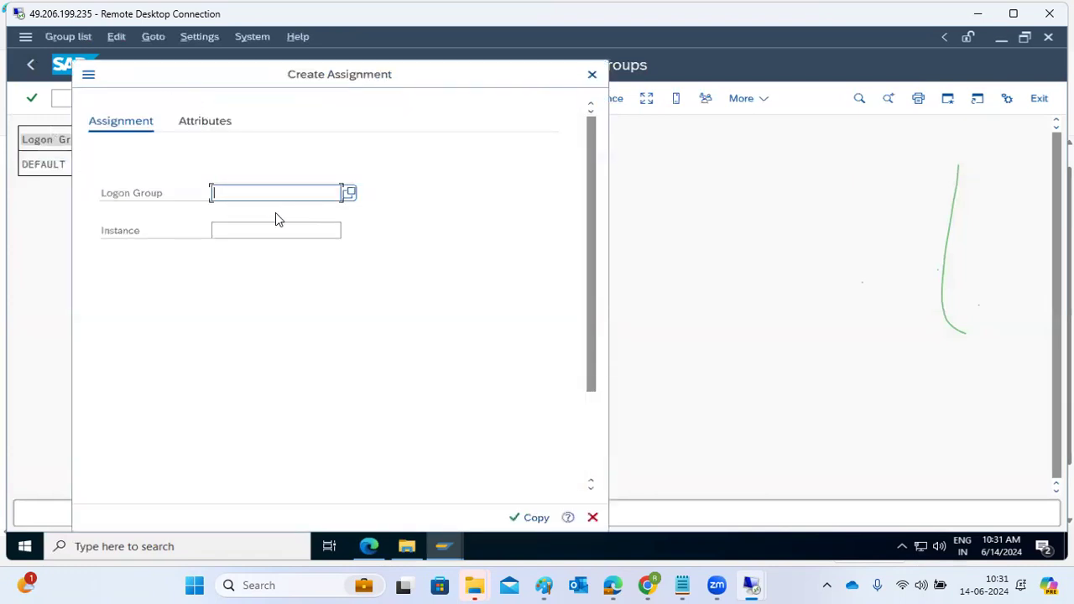
pyautogui.write('RFC')
pyautogui.click(295, 230)
pyautogui.click(348, 232)
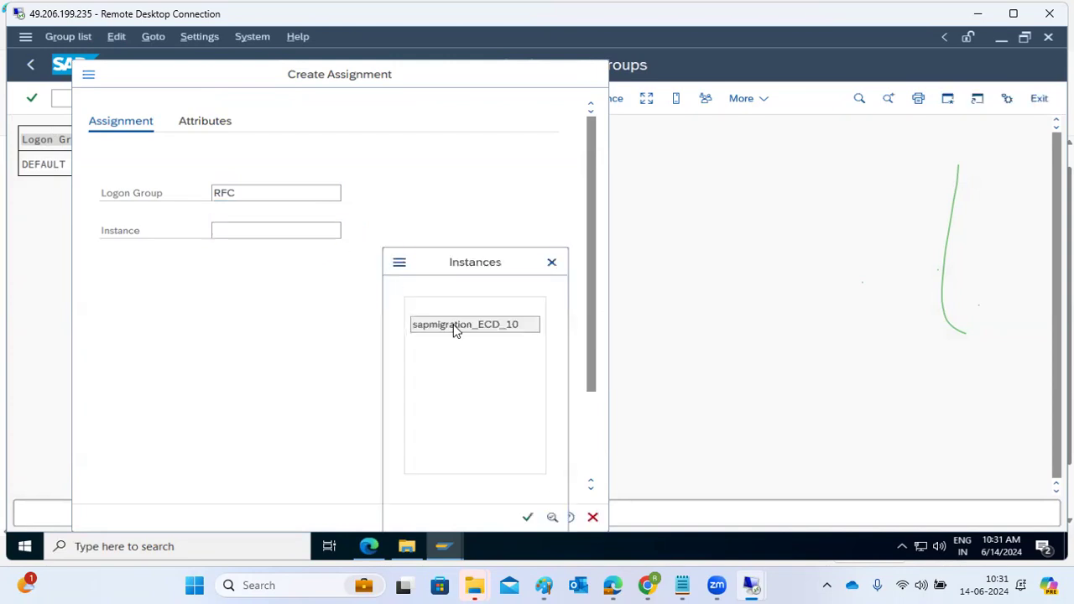
pyautogui.doubleClick(454, 325)
pyautogui.click(546, 518)
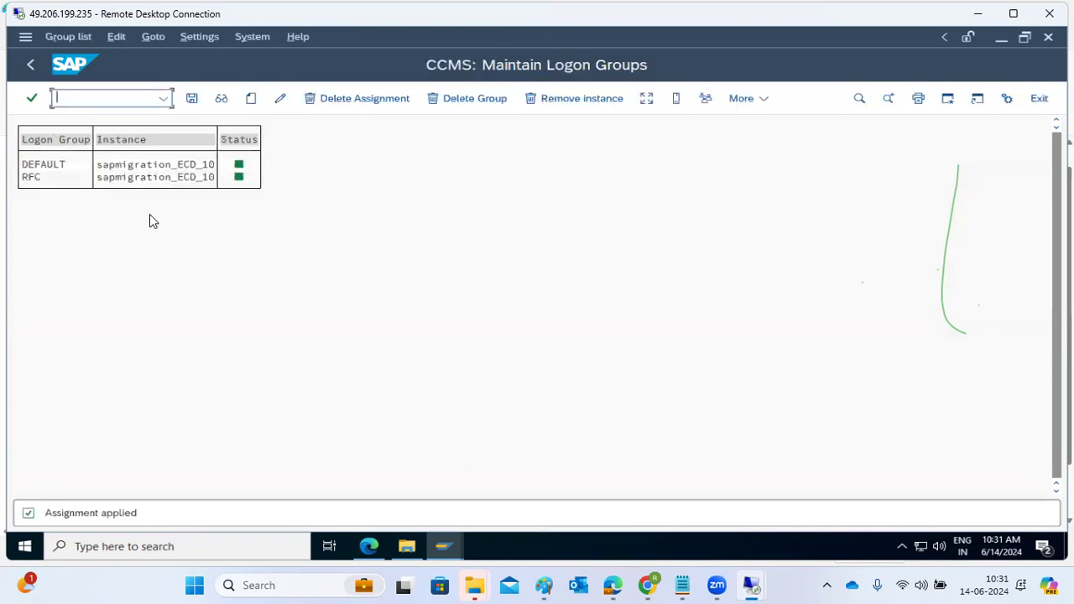
pyautogui.click(191, 98)
pyautogui.click(191, 98)
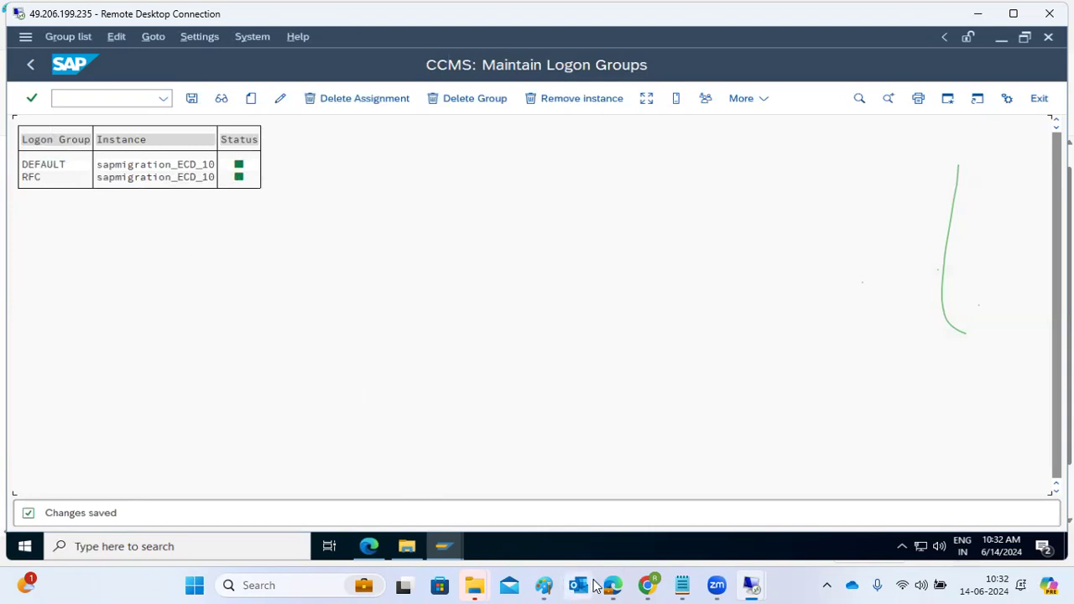
# Step: Review the message server diagram in Paint and return to the 49.206.199.235 remote desktop
pyautogui.click(544, 585)
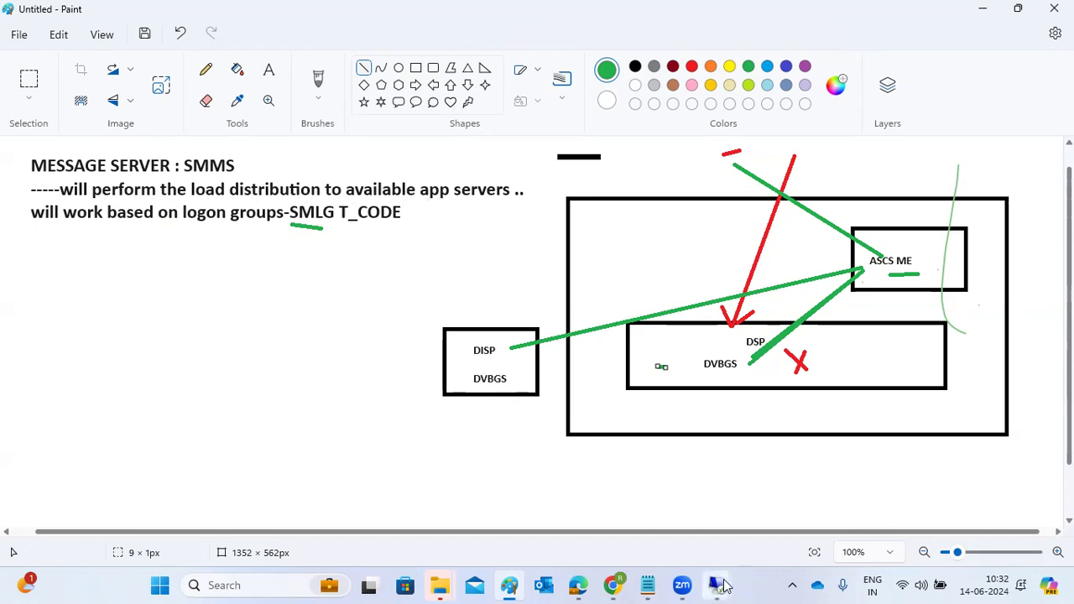
pyautogui.moveTo(724, 584)
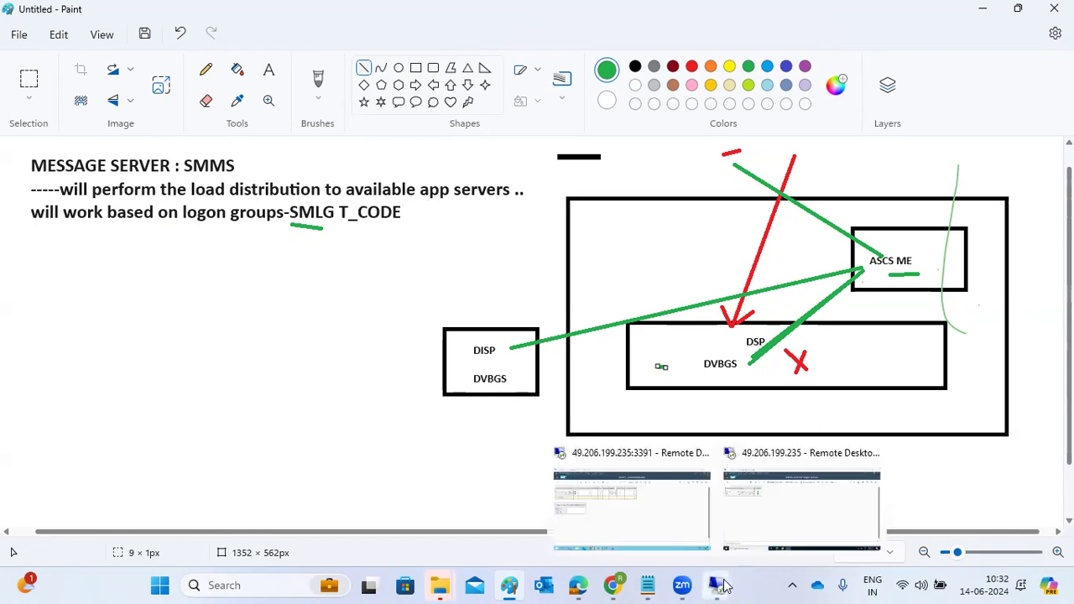
pyautogui.click(729, 498)
# Step: Change the Group/Server of the ECD-GROUPS connection in SAP Logon to RFC and open its logon screen
pyautogui.moveTo(443, 547)
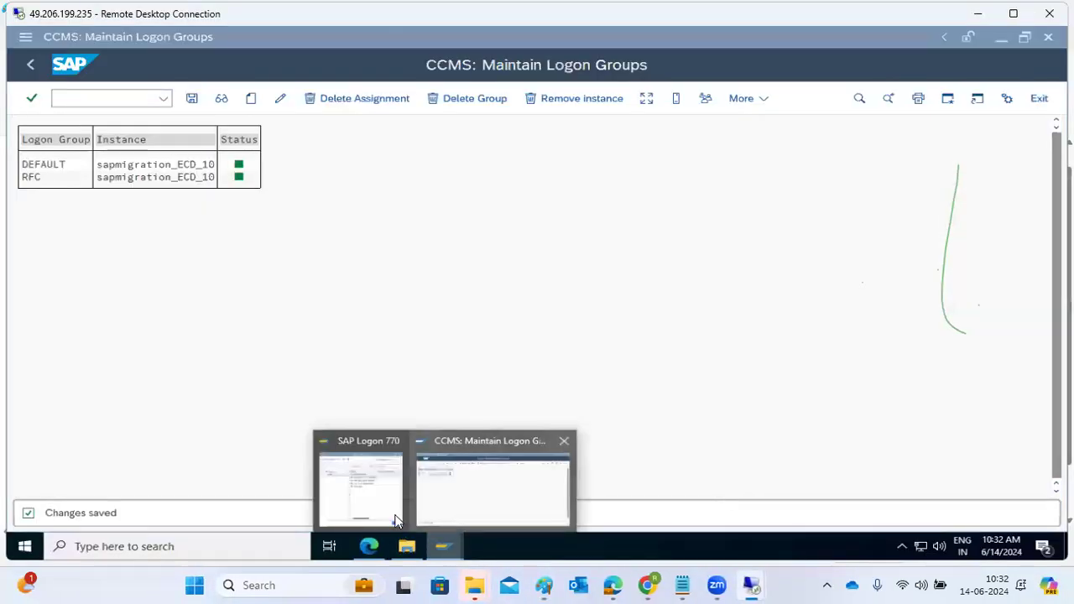
pyautogui.click(378, 487)
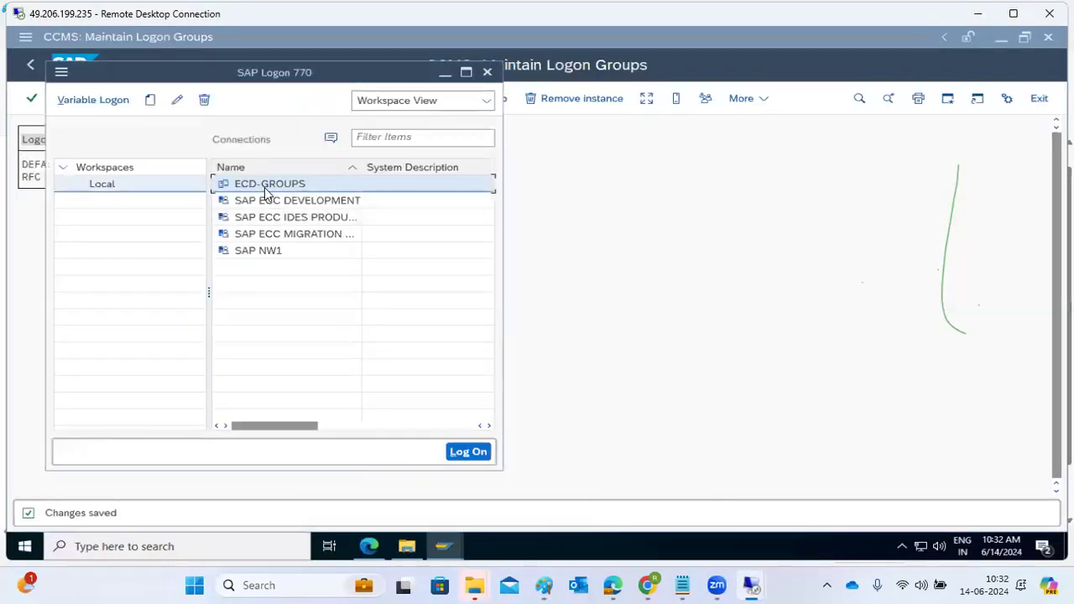
pyautogui.click(177, 101)
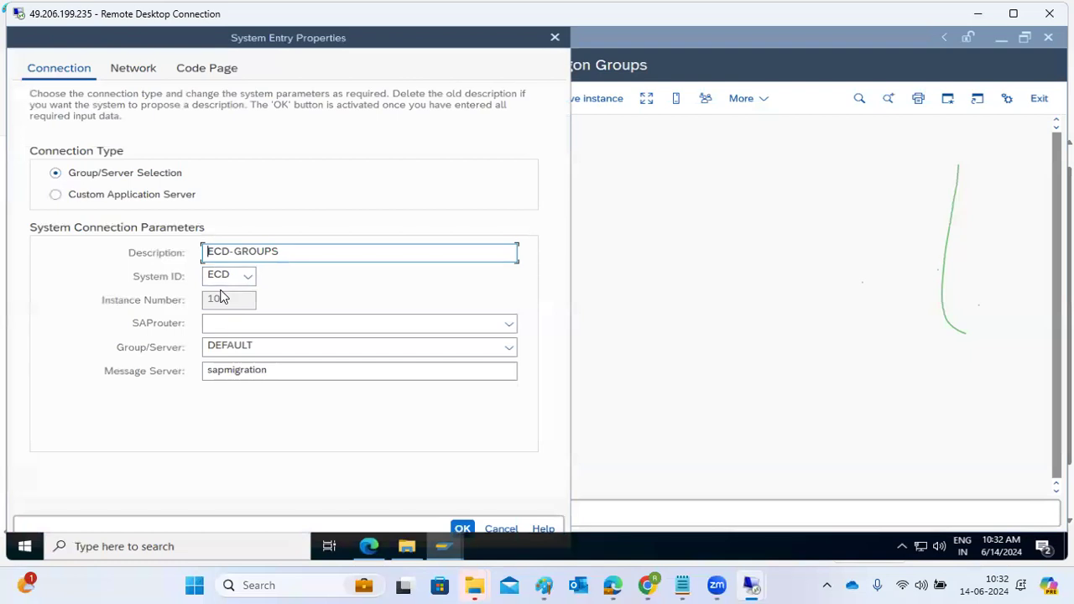
pyautogui.click(279, 371)
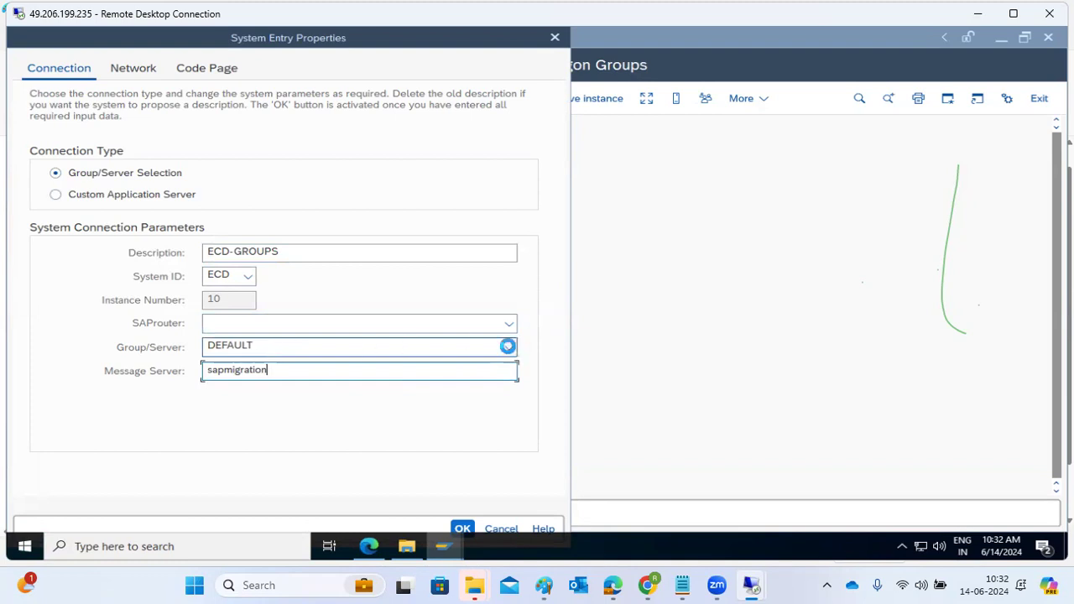
pyautogui.click(509, 347)
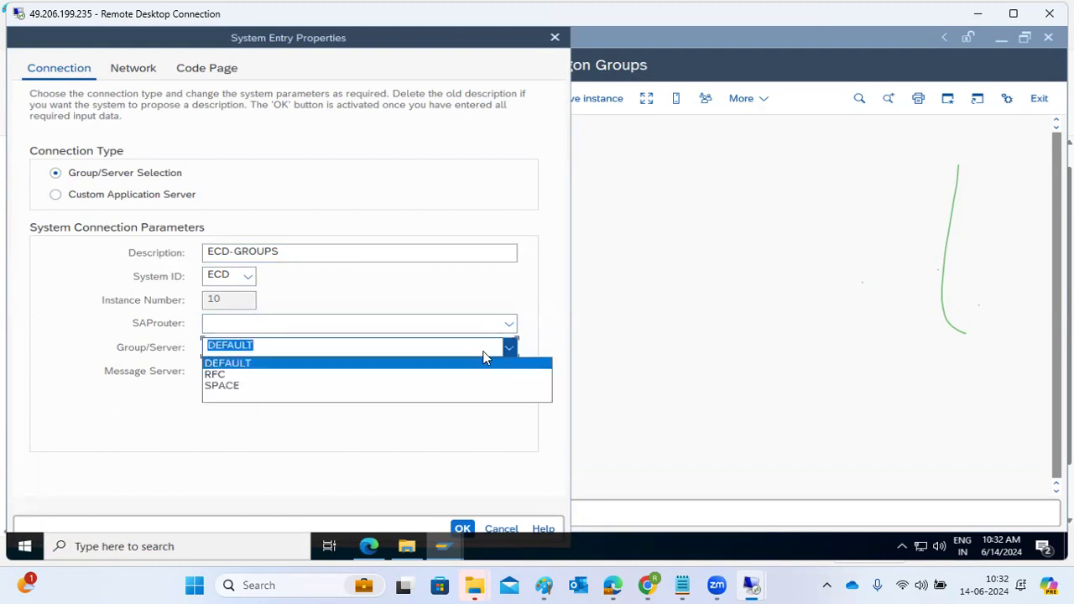
pyautogui.click(218, 376)
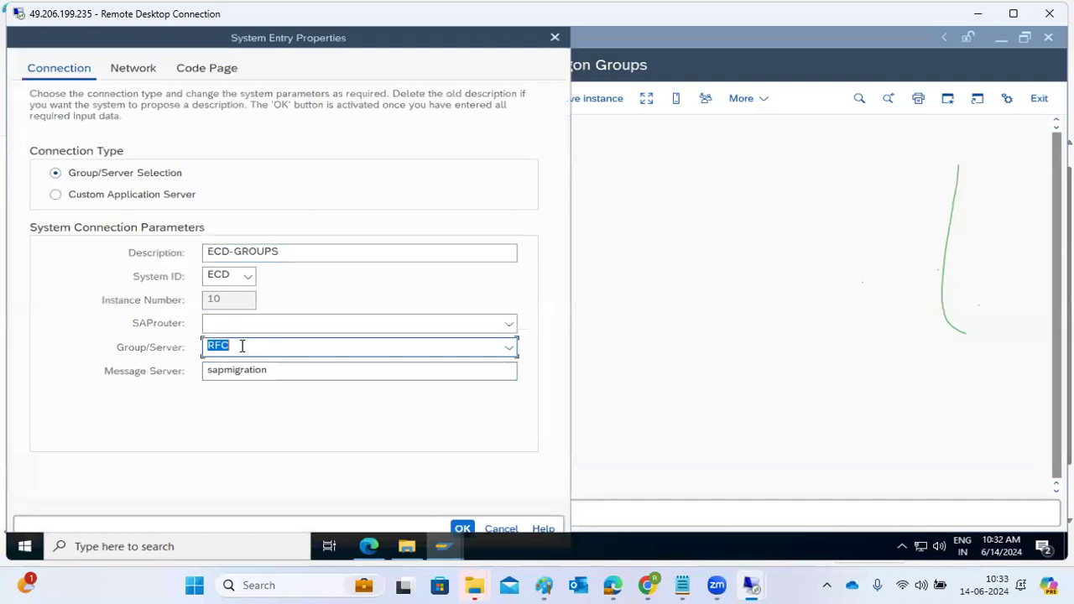
pyautogui.click(461, 527)
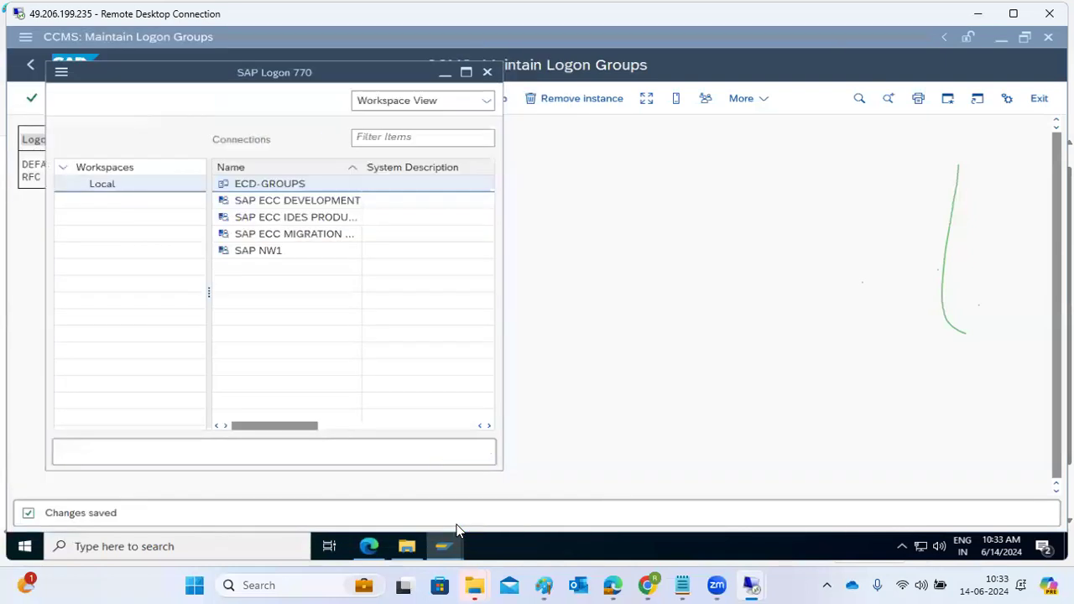
pyautogui.doubleClick(268, 188)
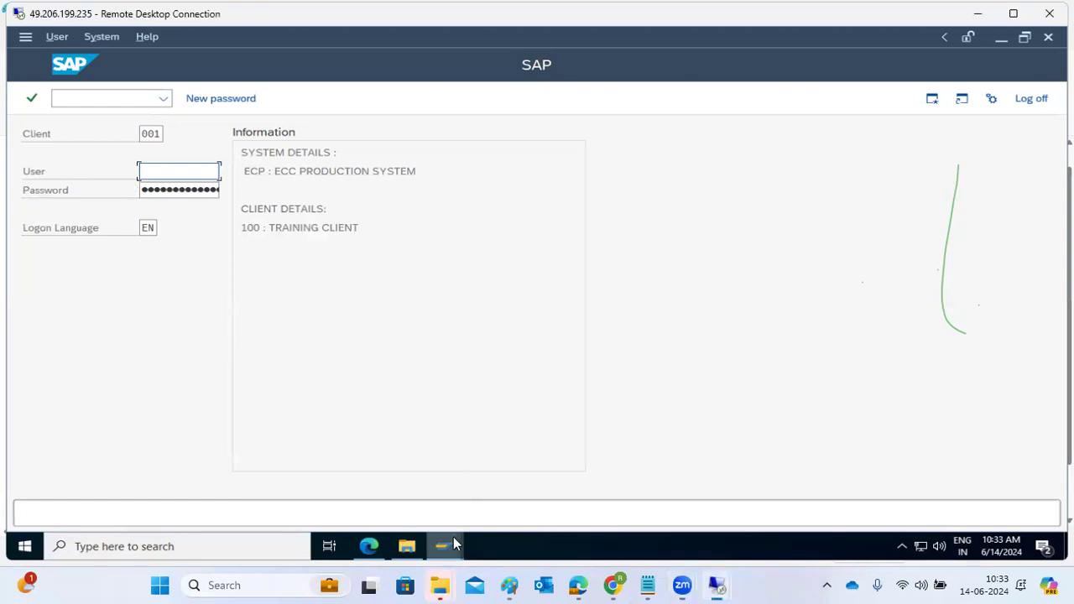
# Step: Return to the logon group session, reopen SMLG and examine the load distribution of the ECD instance and its logon groups
pyautogui.moveTo(453, 545)
pyautogui.click(436, 485)
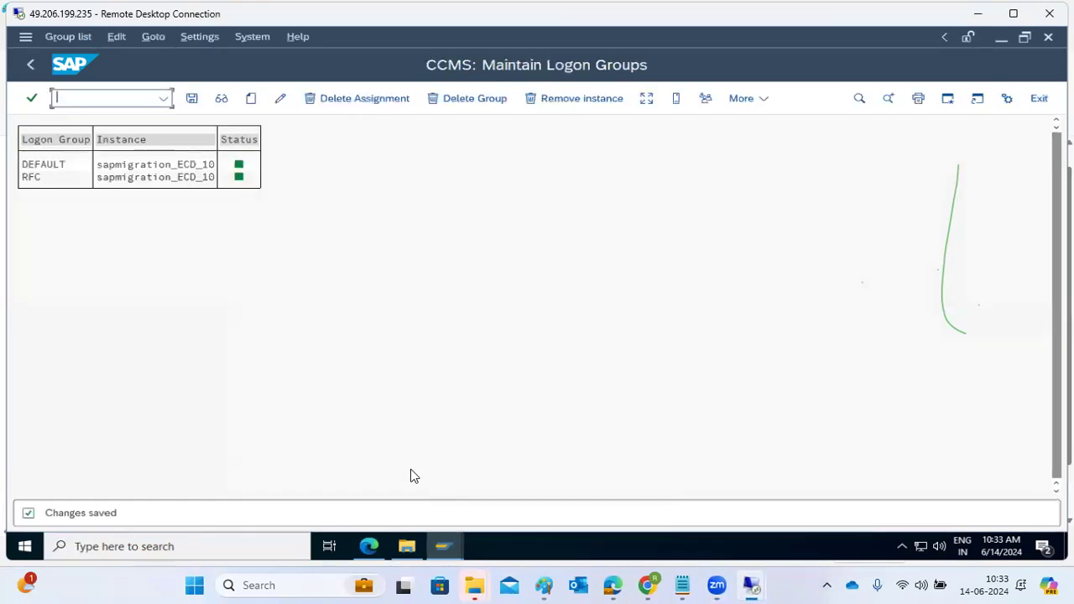
pyautogui.write('/nsmlg')
pyautogui.press('Return')
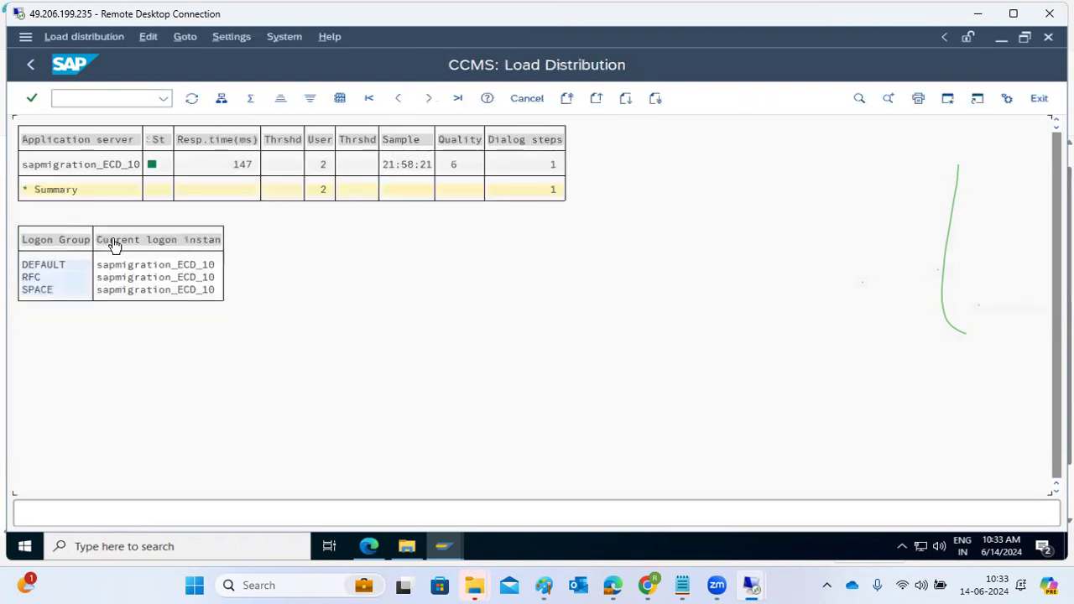
pyautogui.click(72, 167)
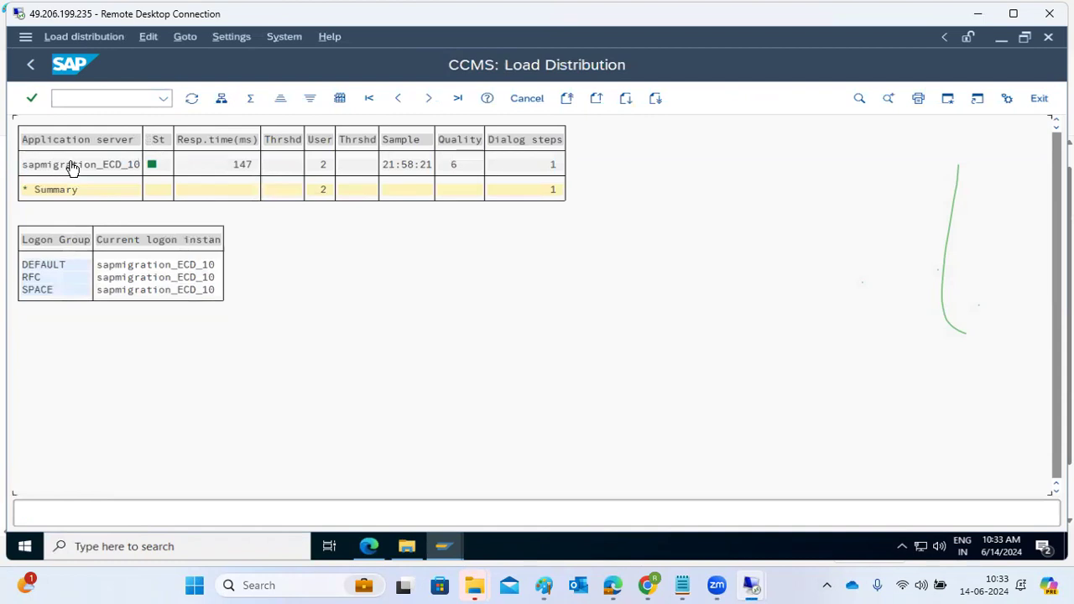
pyautogui.click(43, 266)
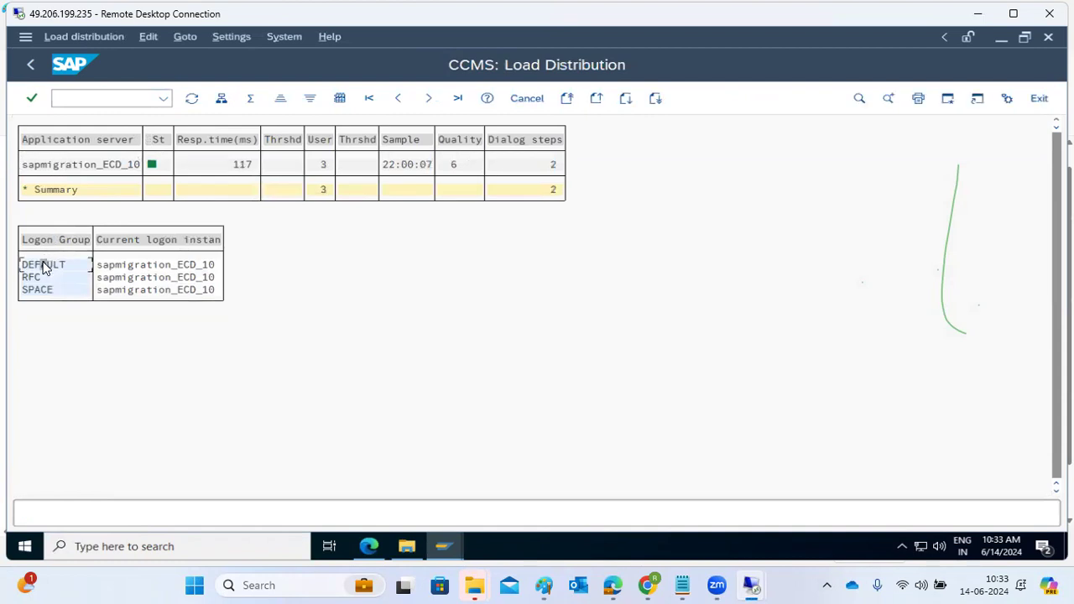
pyautogui.click(101, 166)
pyautogui.moveTo(749, 583)
pyautogui.click(671, 496)
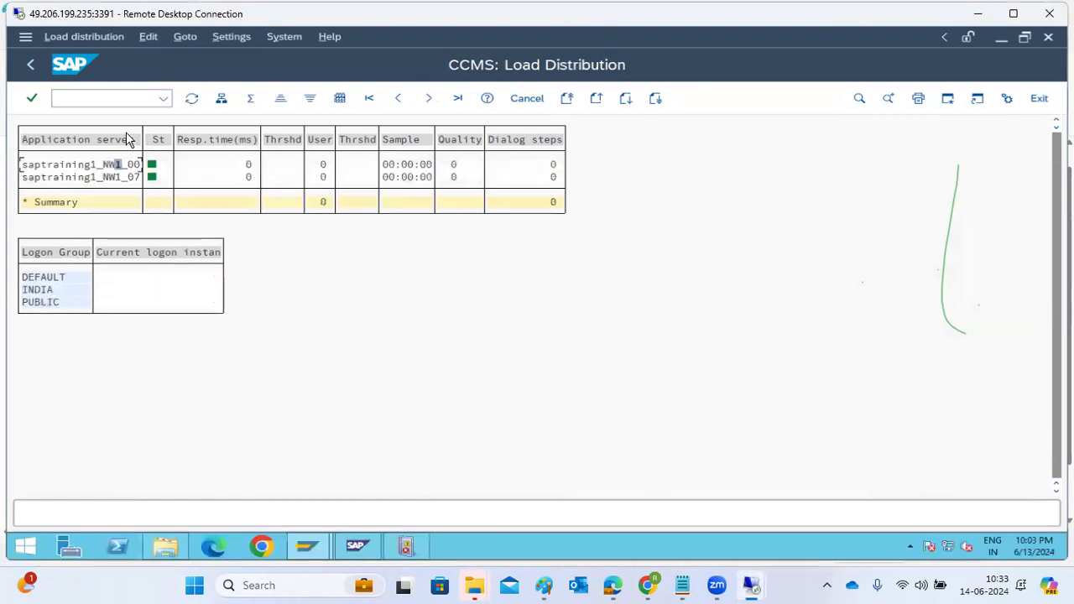
pyautogui.click(195, 104)
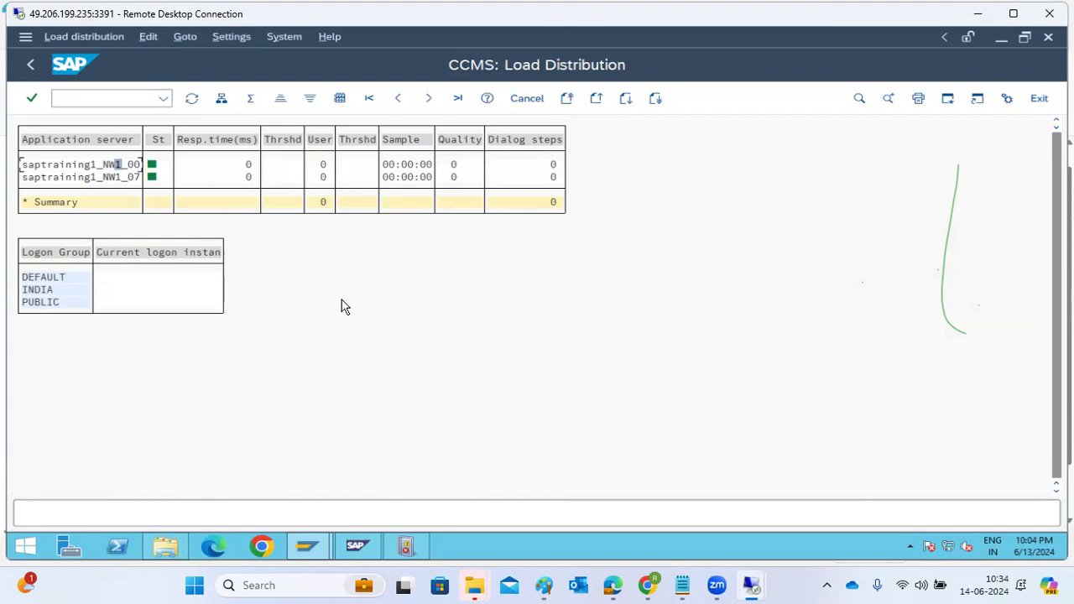
pyautogui.click(41, 67)
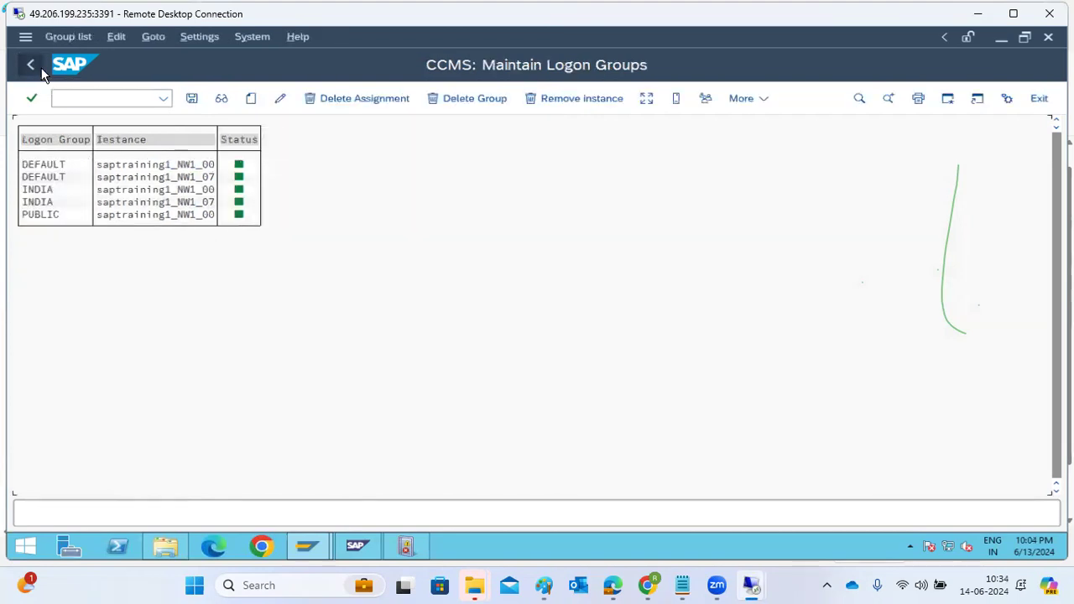
pyautogui.click(30, 65)
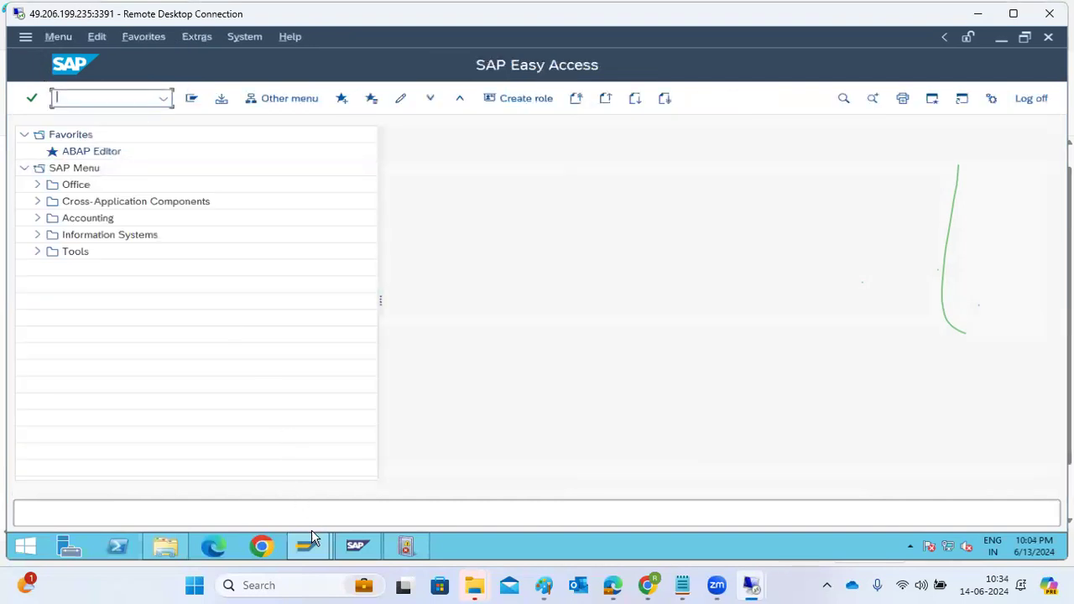
# Step: Try to load the logon groups for the NW1 - GROUPS connection with message server saptraining1:3601
pyautogui.moveTo(307, 546)
pyautogui.click(208, 467)
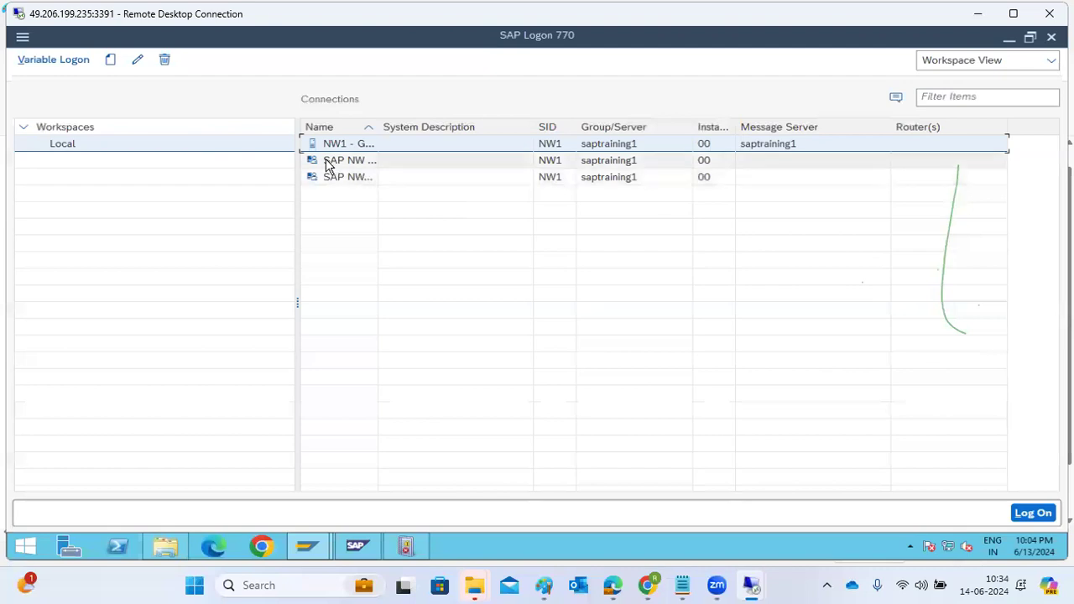
pyautogui.click(138, 60)
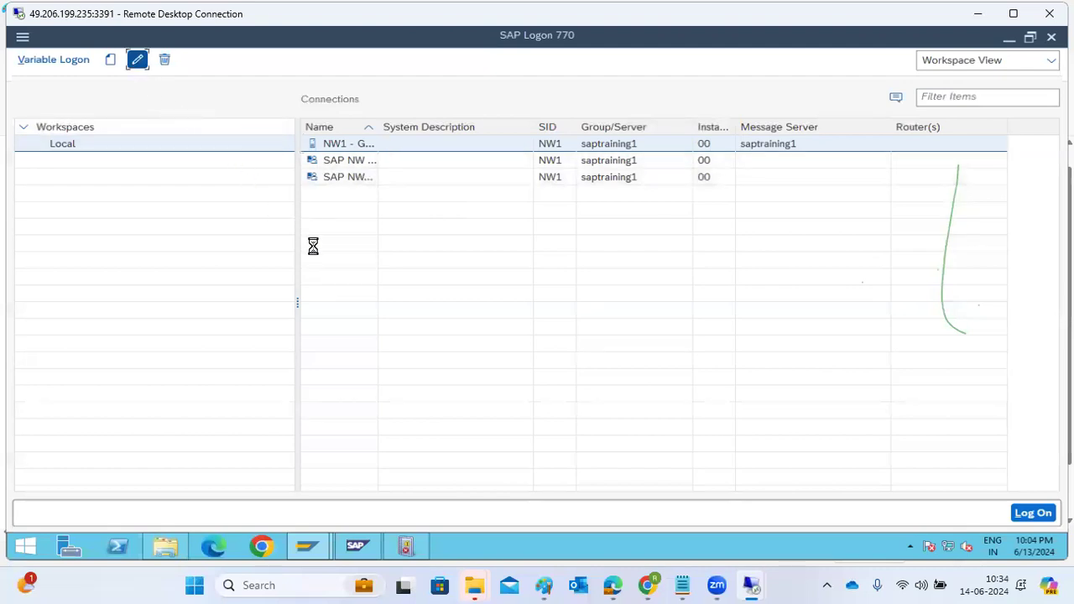
pyautogui.click(530, 370)
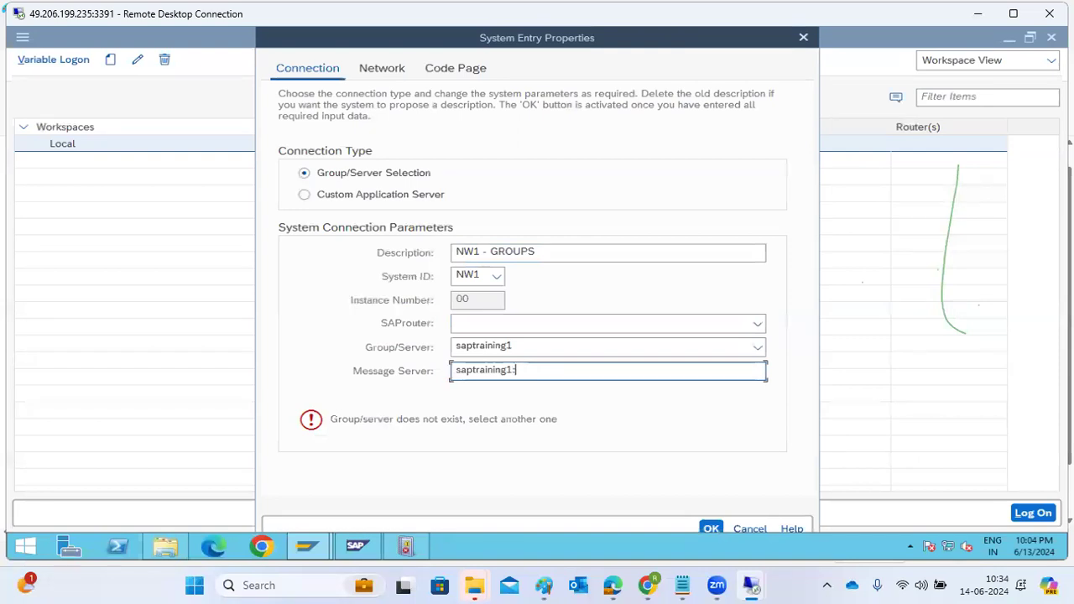
pyautogui.write('01')
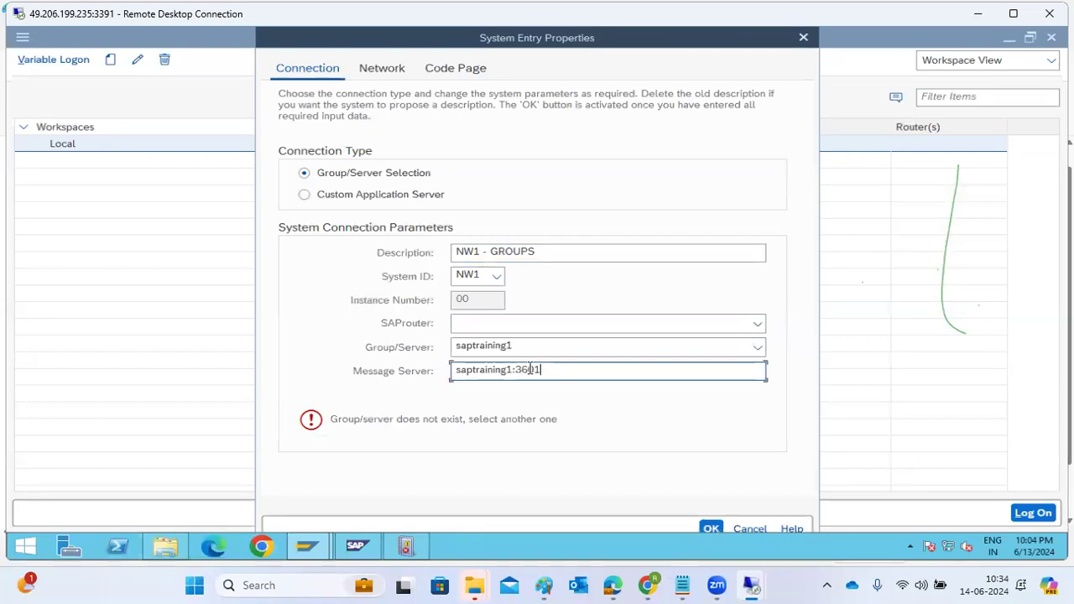
pyautogui.click(758, 349)
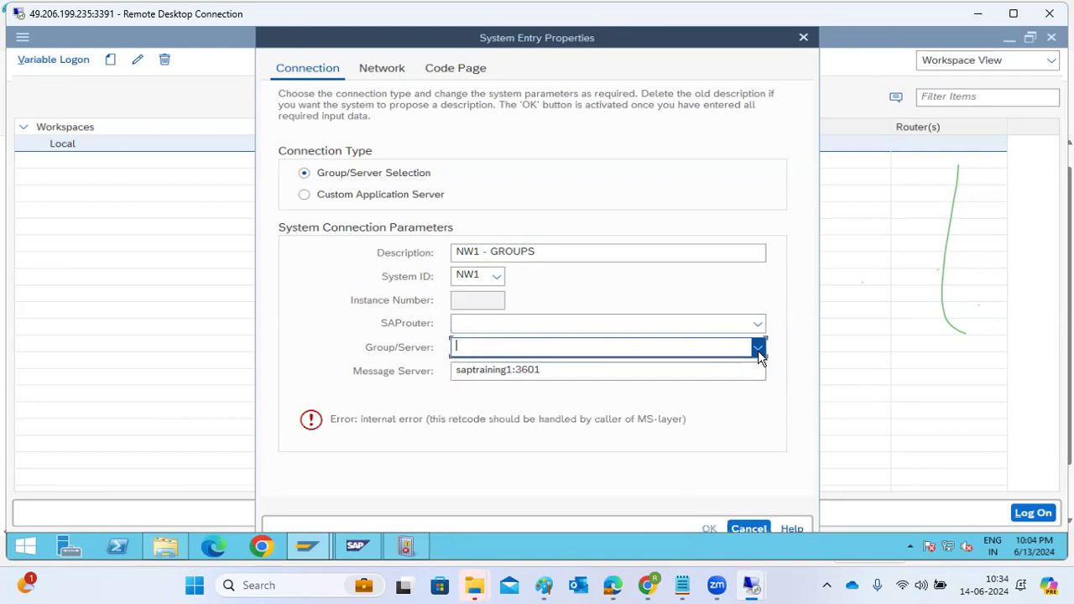
pyautogui.click(748, 527)
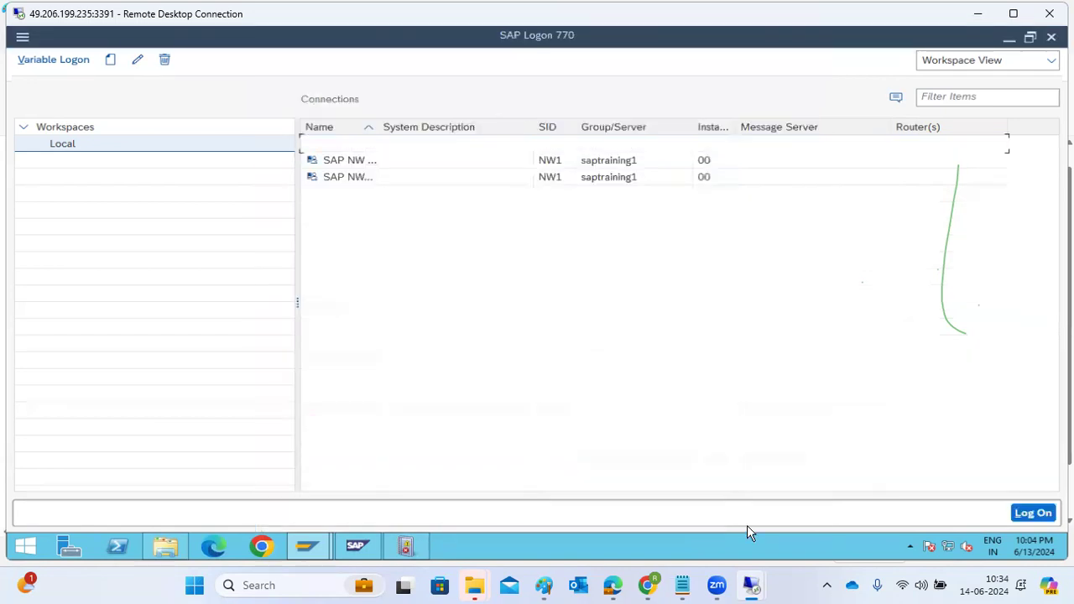
# Step: Close SAP Logon and log off from the NW1 session
pyautogui.click(1051, 39)
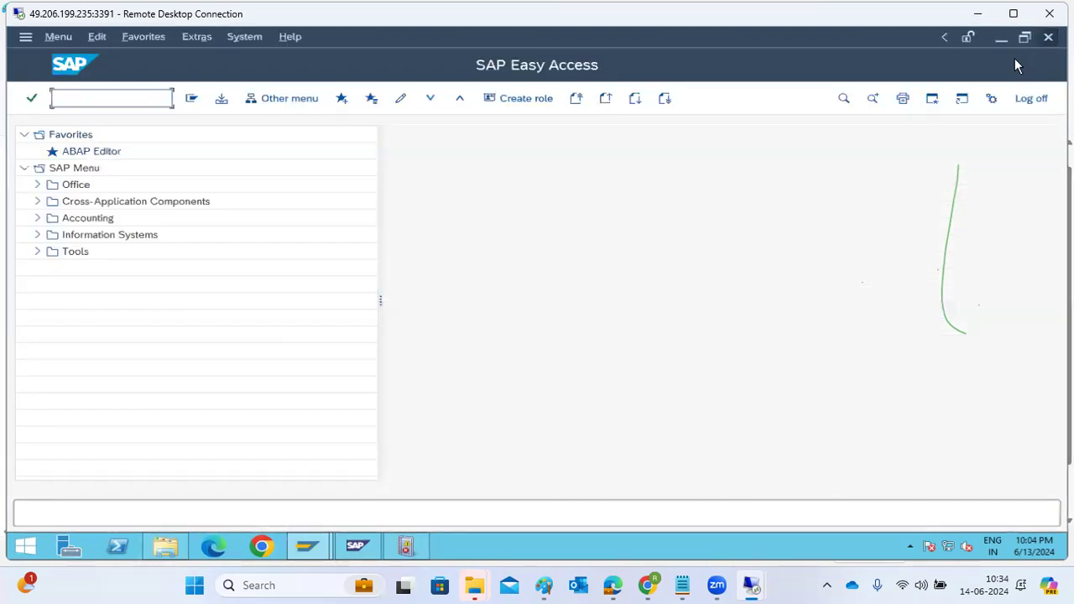
pyautogui.click(1039, 100)
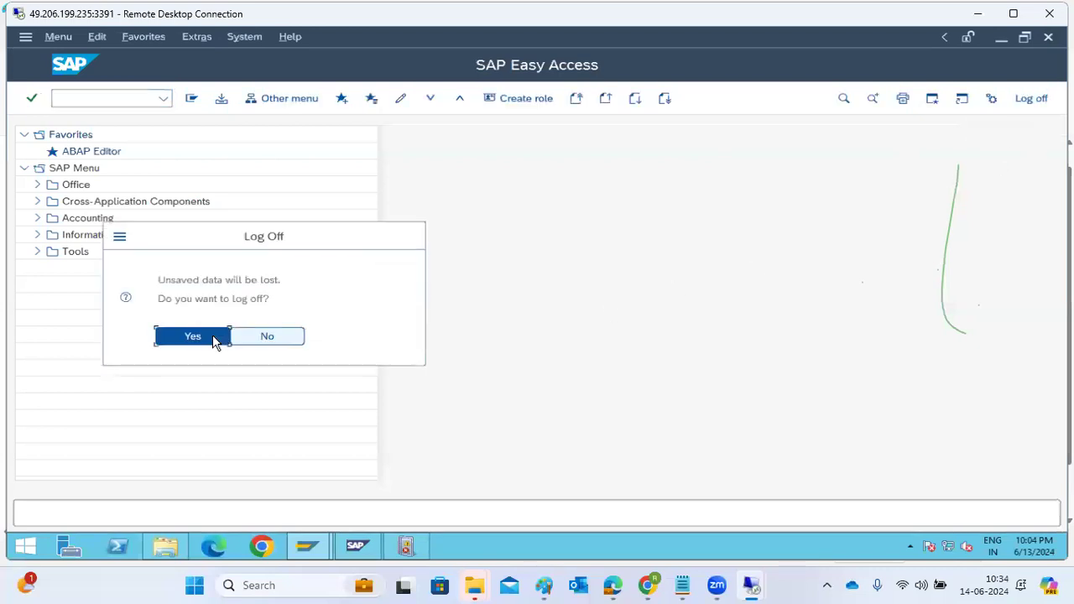
pyautogui.click(212, 337)
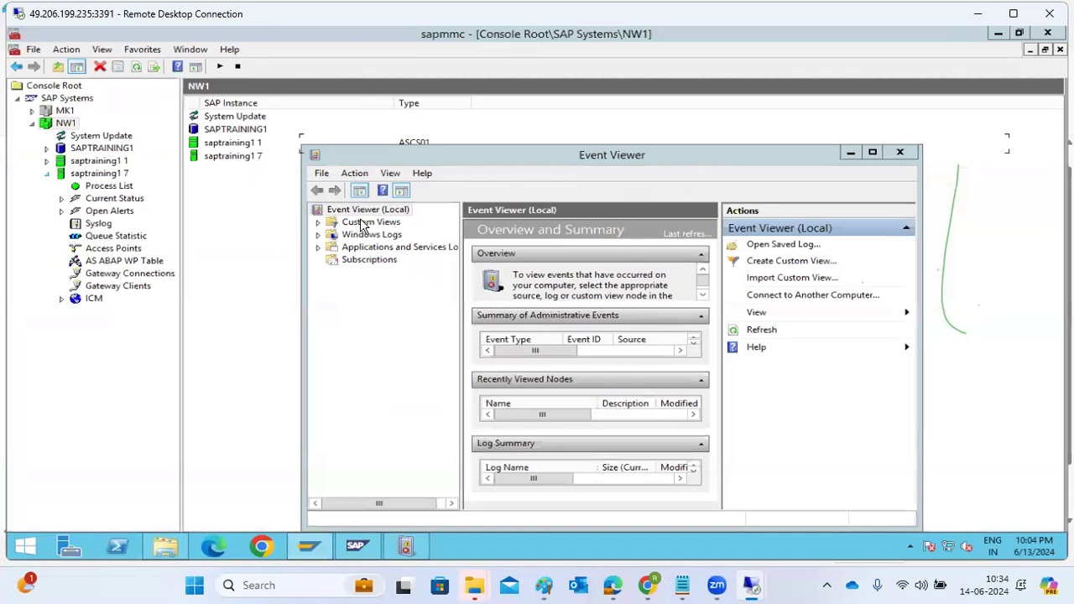
# Step: Minimize the SAP management console, move the Event Viewer window up and switch to the message server diagram in Paint
pyautogui.click(274, 278)
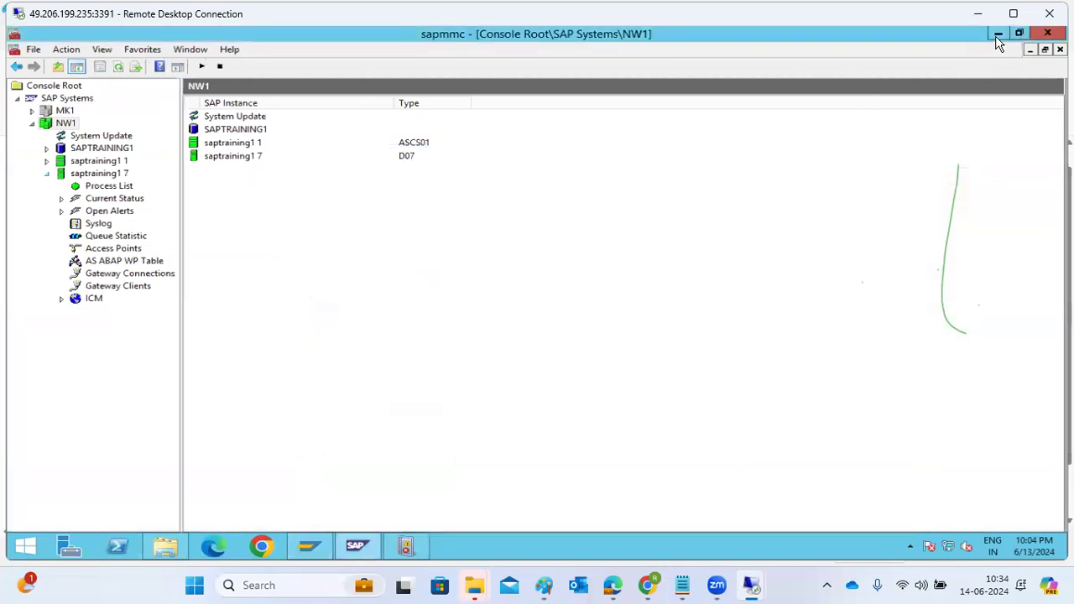
pyautogui.click(997, 35)
pyautogui.moveTo(794, 156); pyautogui.dragTo(789, 115)
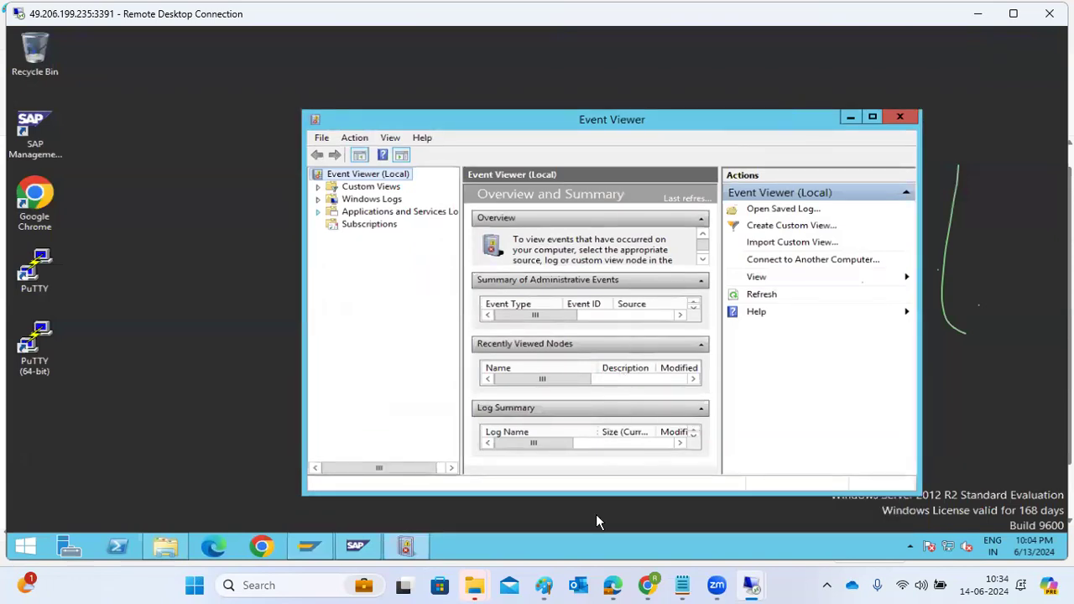
pyautogui.moveTo(716, 585)
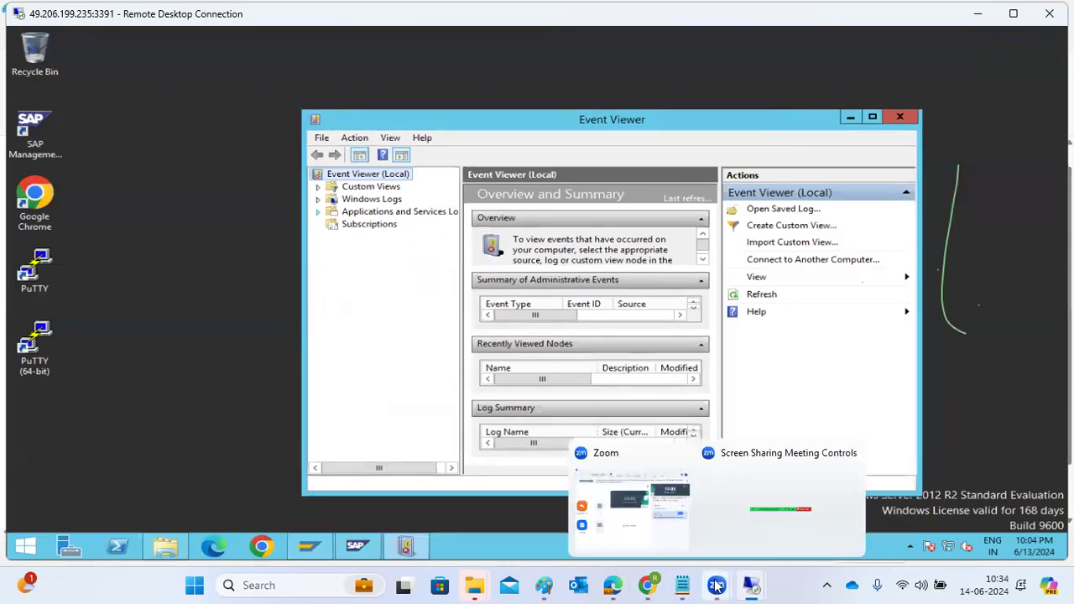
pyautogui.moveTo(544, 585)
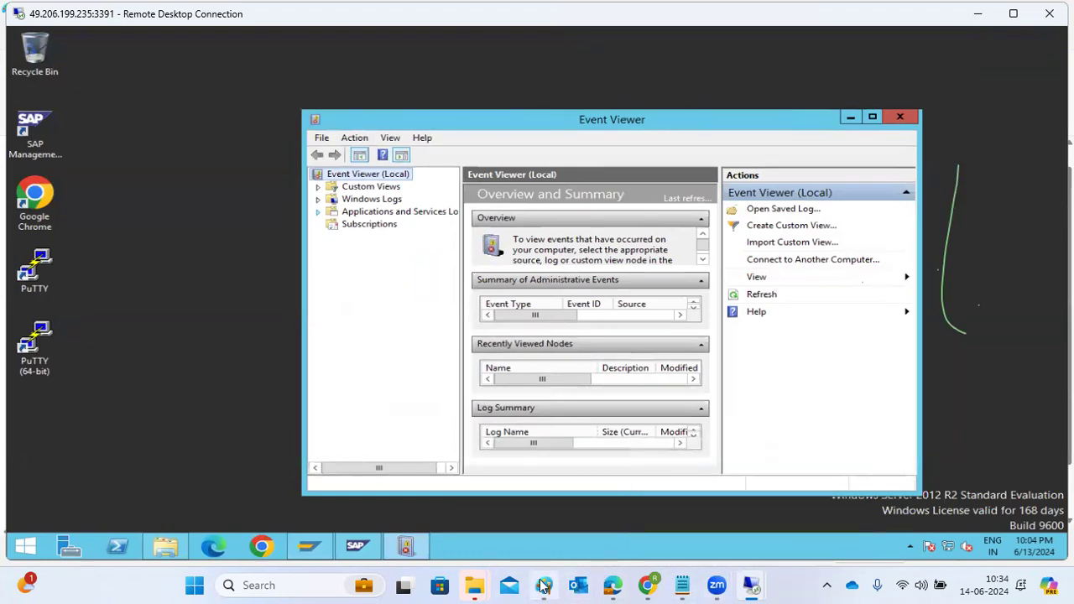
pyautogui.click(544, 585)
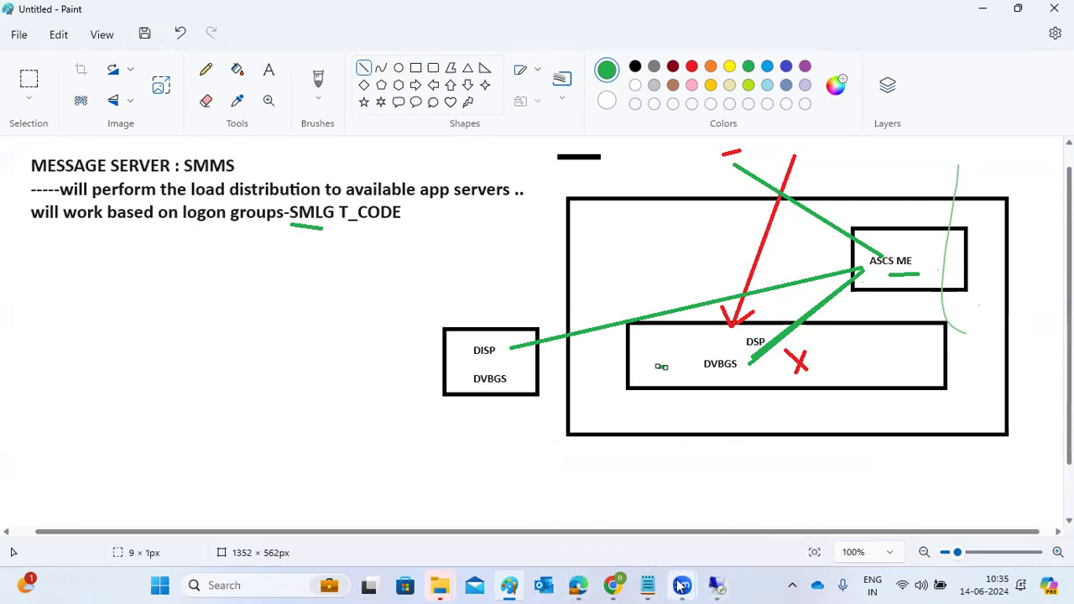
# Step: Return to the 49.206.199.235:3391 remote desktop and log on to NW1 client 001 as user basis with the account password
pyautogui.moveTo(703, 585)
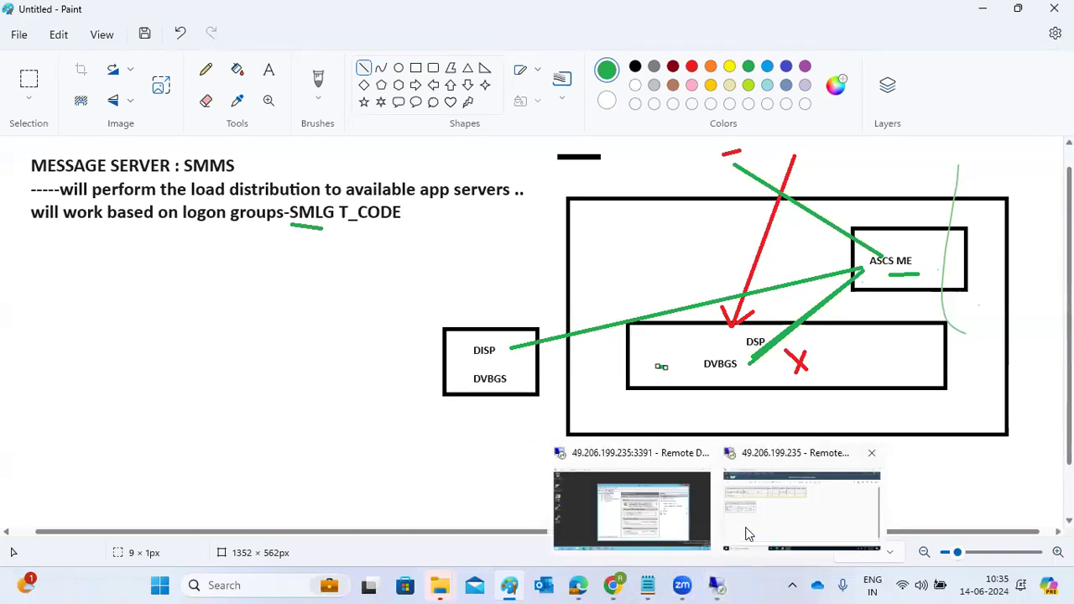
pyautogui.click(638, 507)
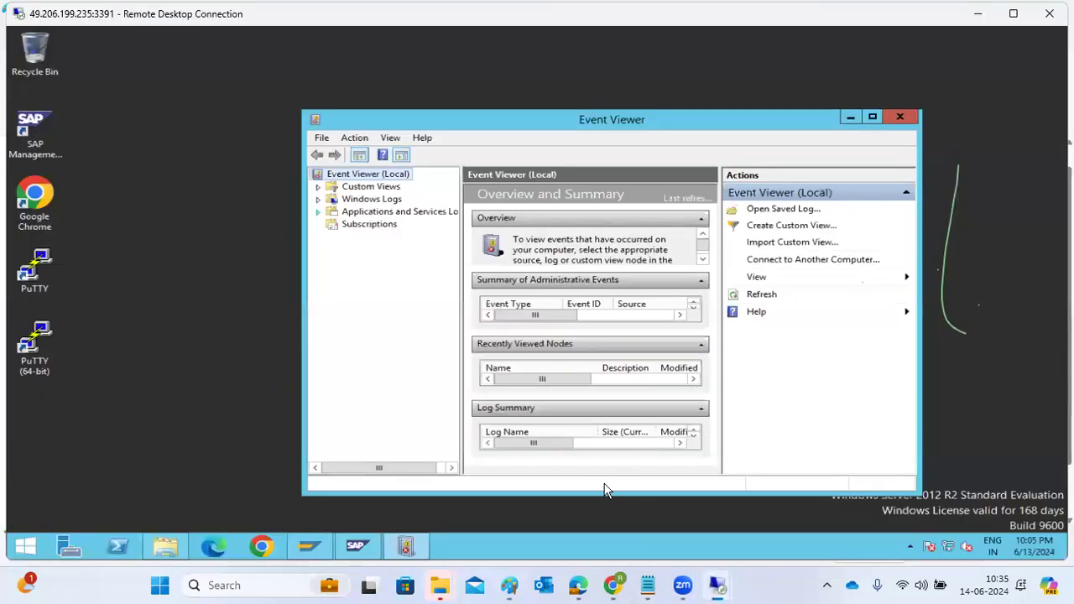
pyautogui.click(309, 546)
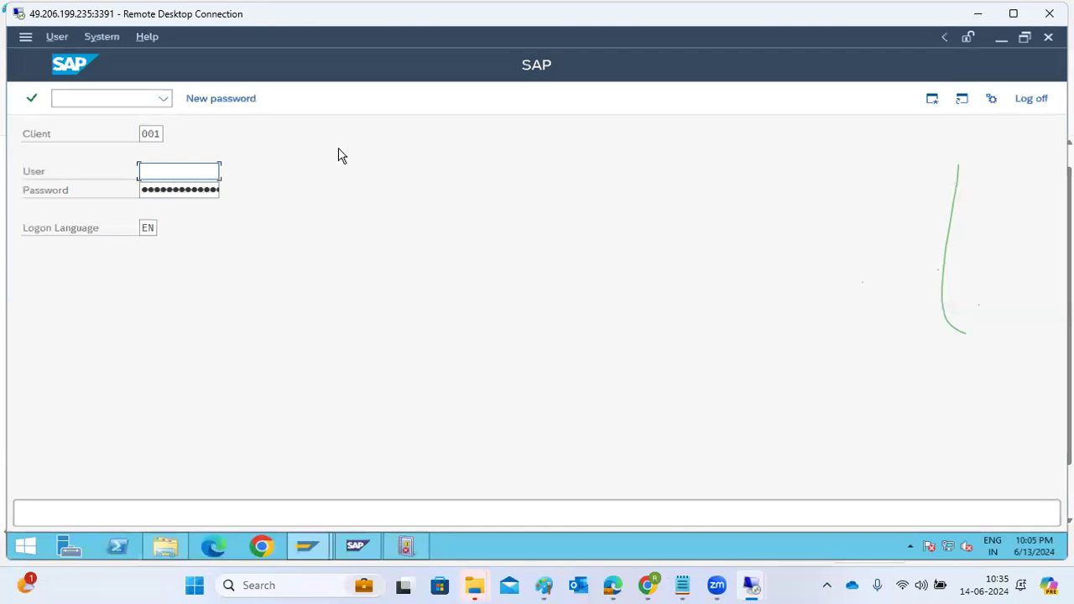
pyautogui.write('basis')
pyautogui.press('Tab')
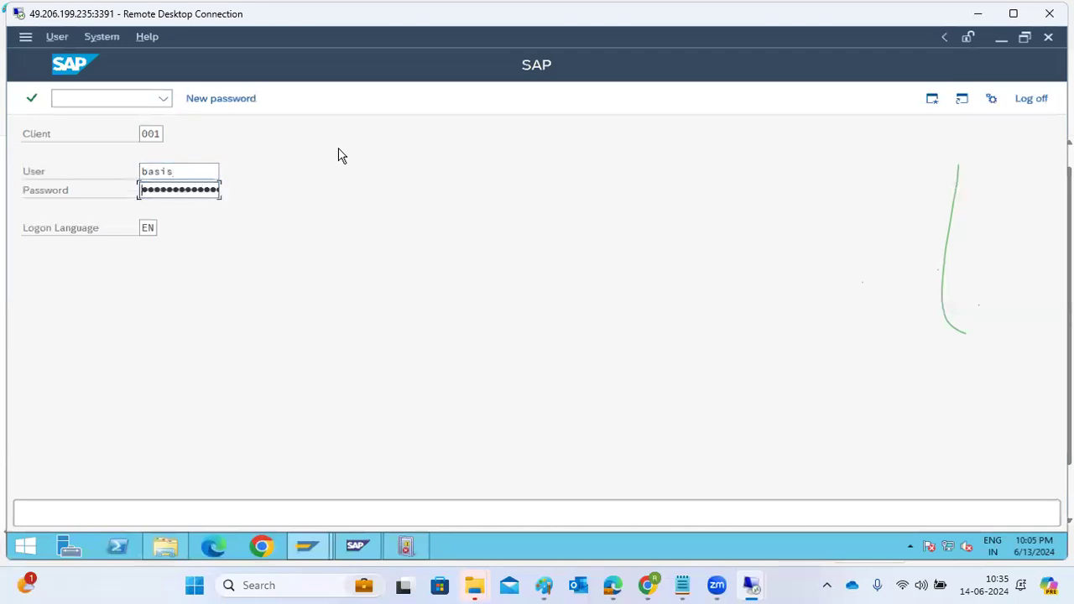
pyautogui.write('*****')
pyautogui.press('Return')
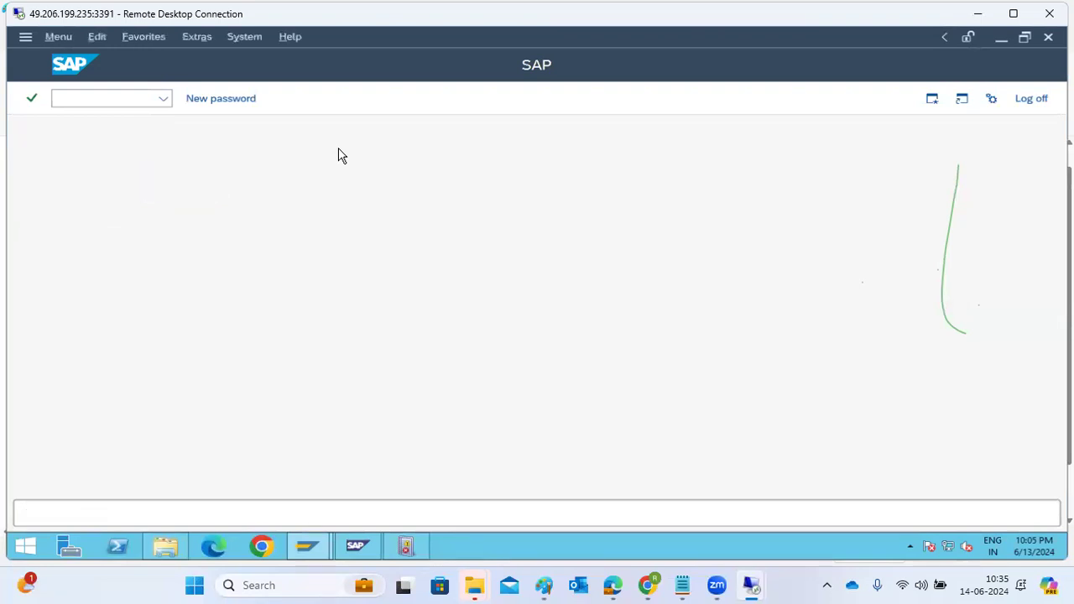
# Step: Open transaction SMLG in NW1, remove instance saptraining1_NW1_07 from all logon groups and save
pyautogui.write('smlg')
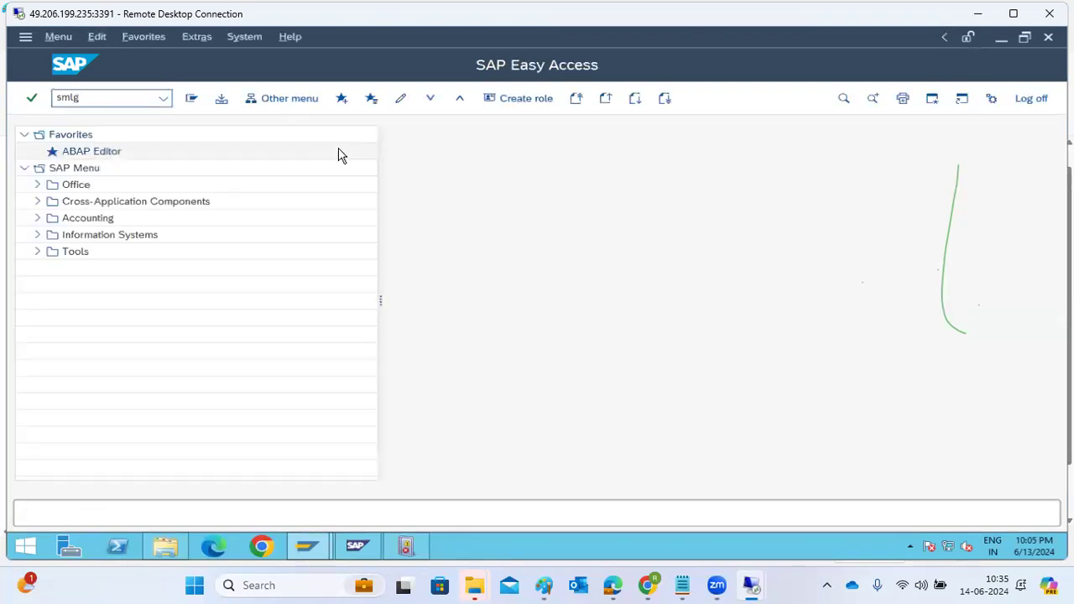
pyautogui.press('Return')
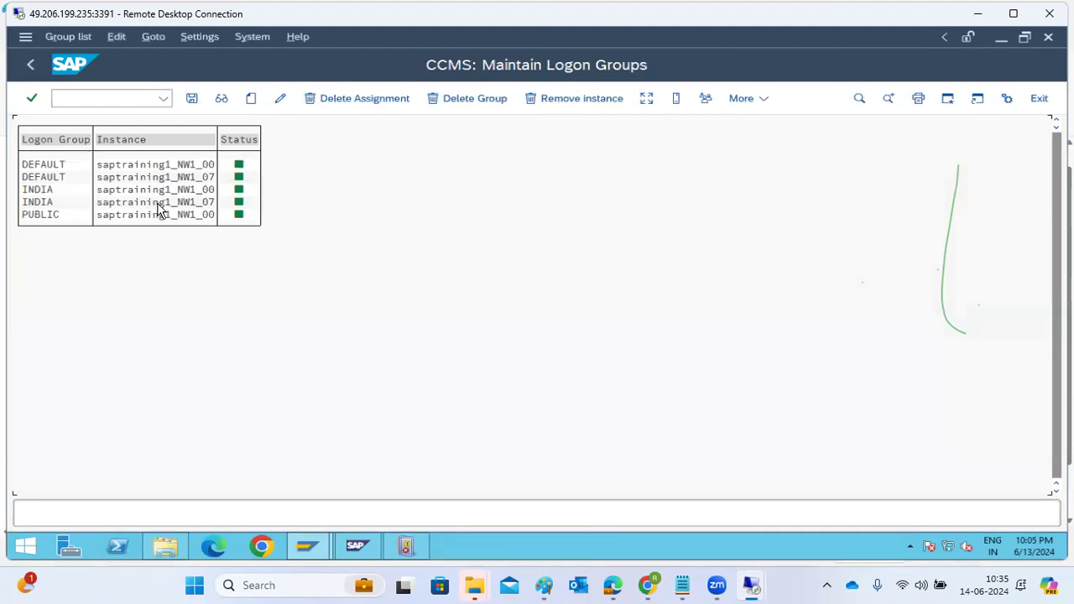
pyautogui.click(178, 206)
pyautogui.click(537, 108)
pyautogui.click(496, 439)
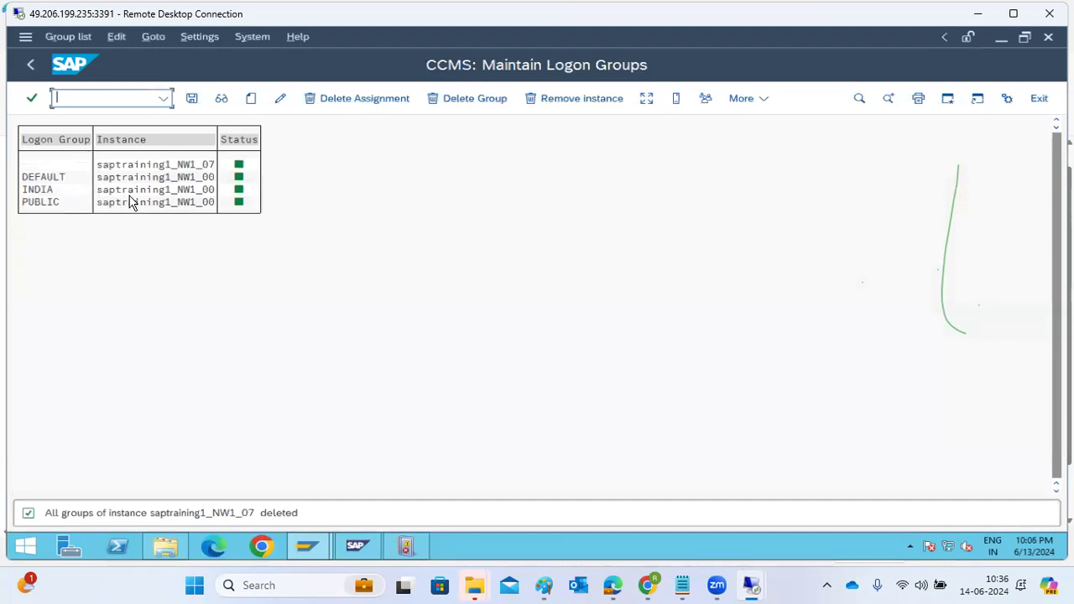
pyautogui.click(206, 193)
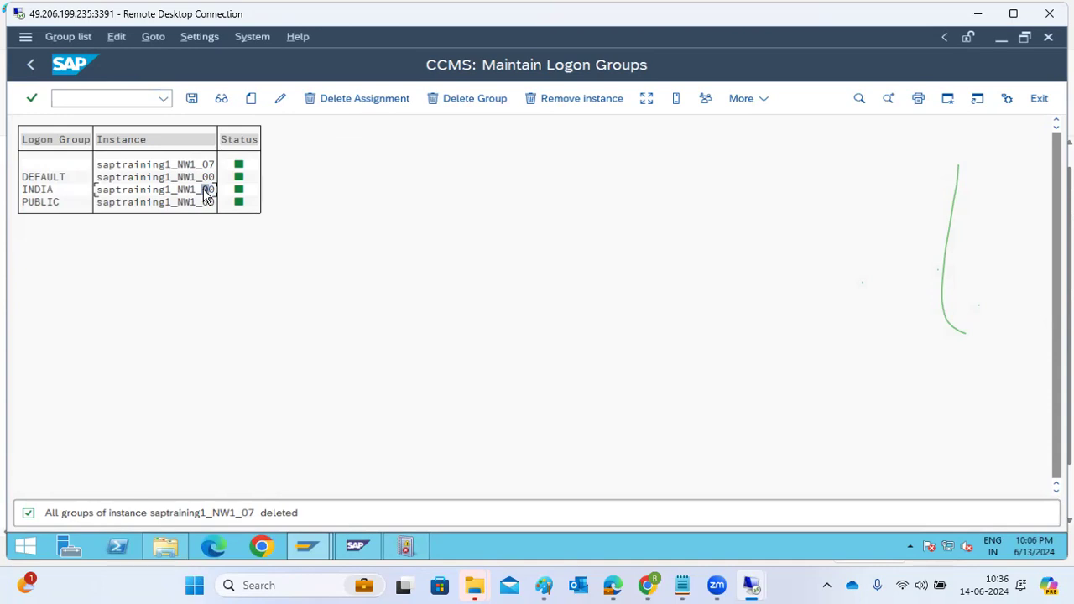
pyautogui.click(193, 101)
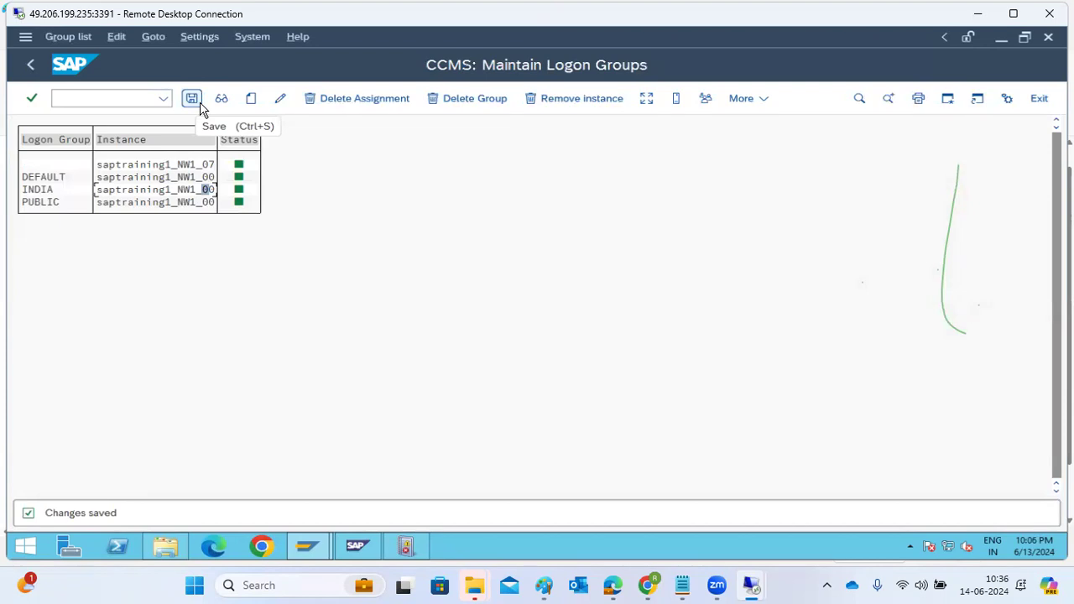
# Step: Create an assignment of instance saptraining1_NW1_07 to logon group PUBLIC and save it
pyautogui.click(149, 203)
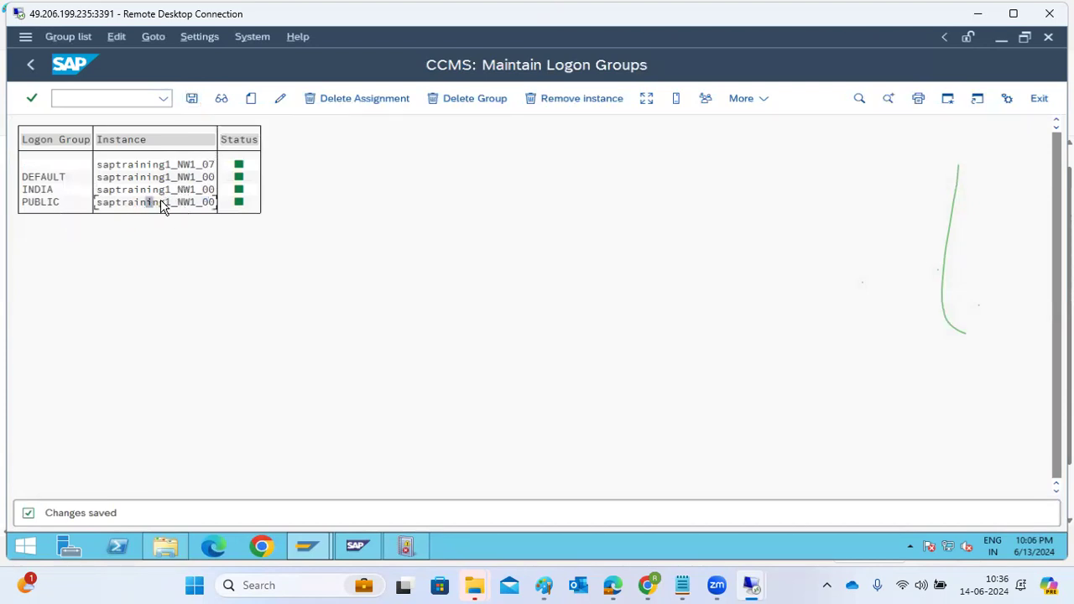
pyautogui.click(250, 99)
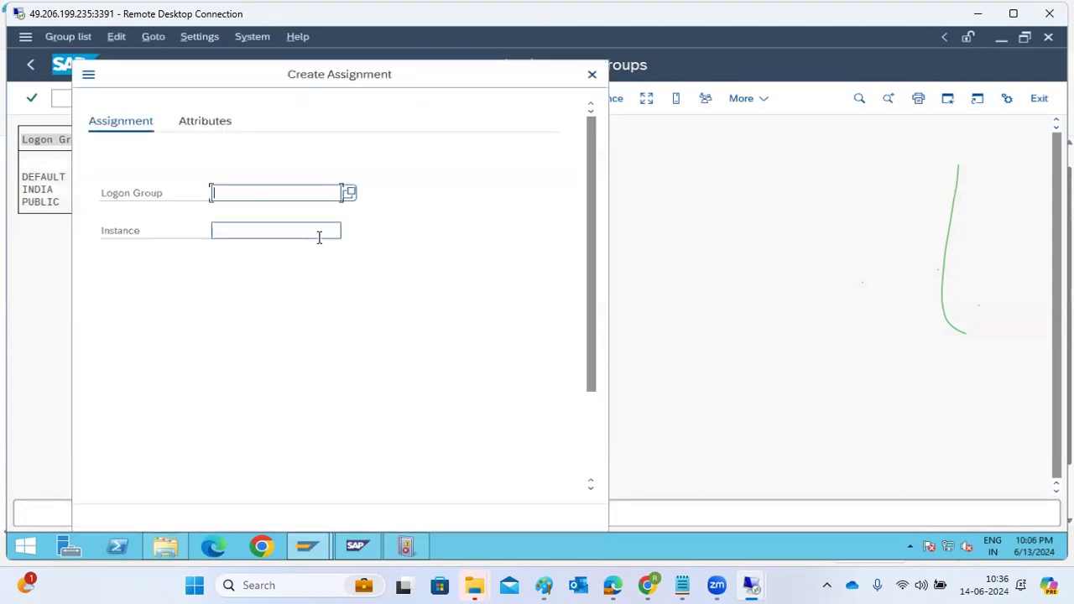
pyautogui.click(315, 200)
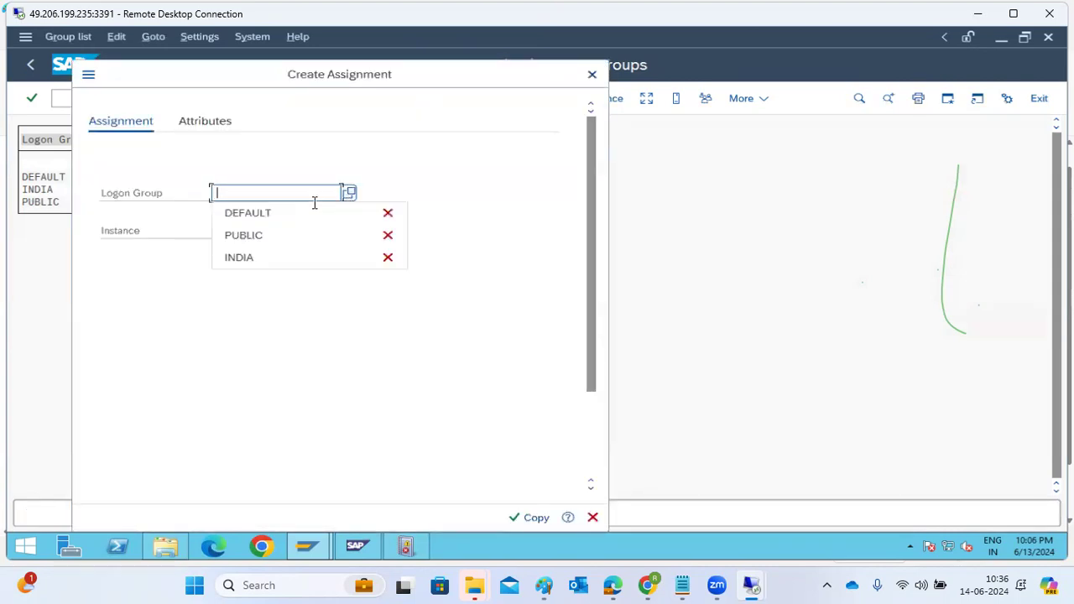
pyautogui.click(270, 235)
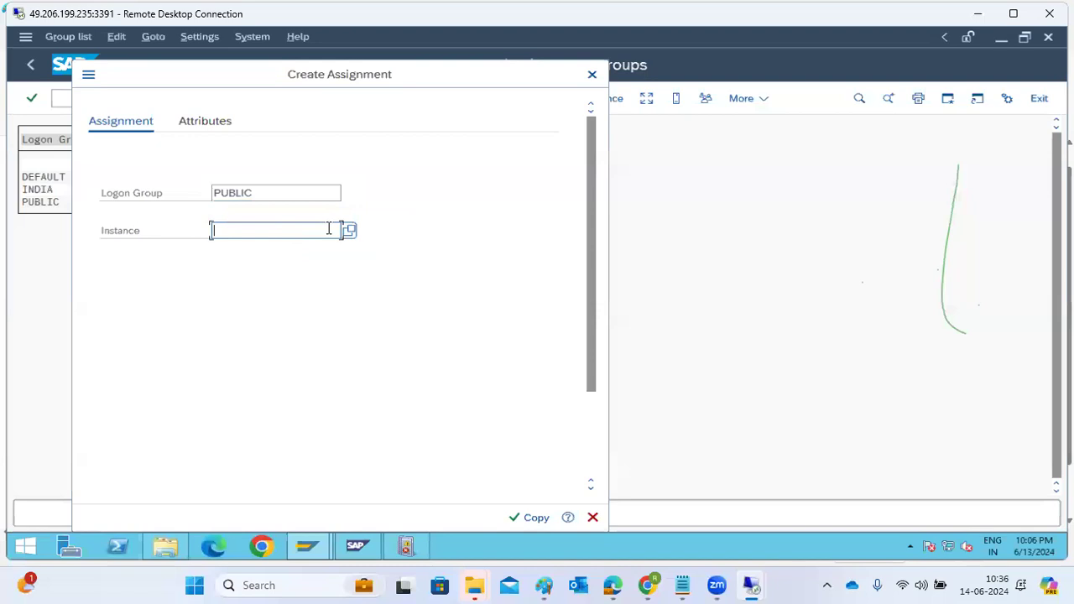
pyautogui.click(349, 230)
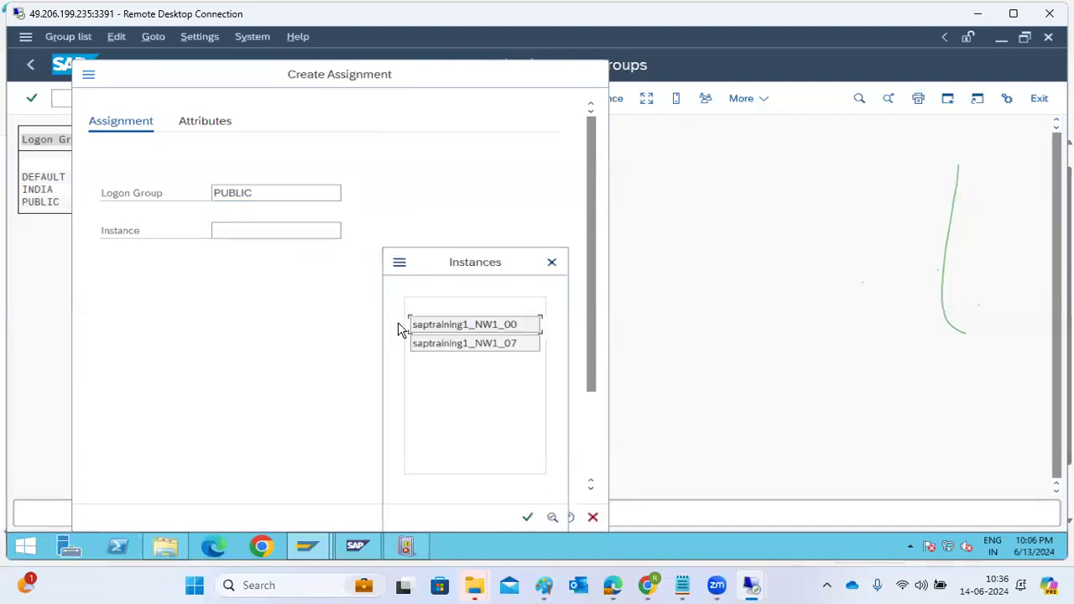
pyautogui.click(454, 347)
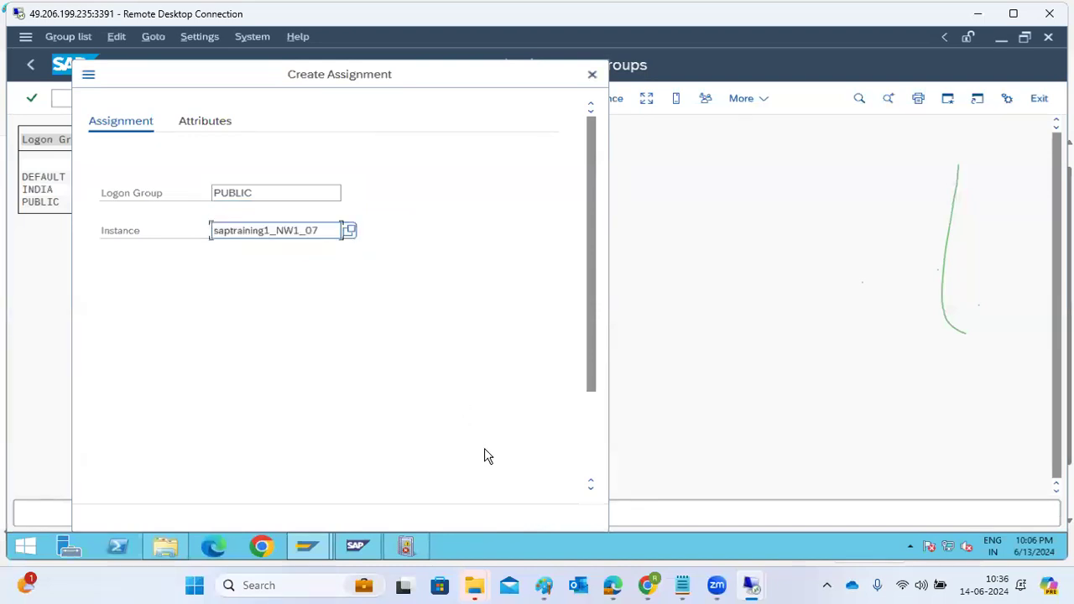
pyautogui.click(527, 517)
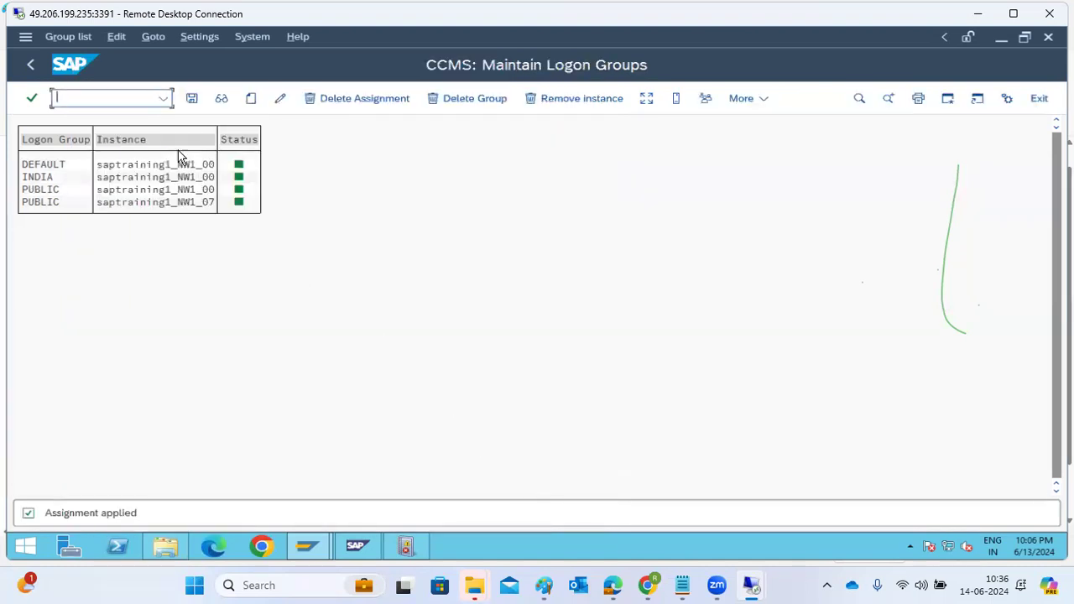
pyautogui.click(192, 99)
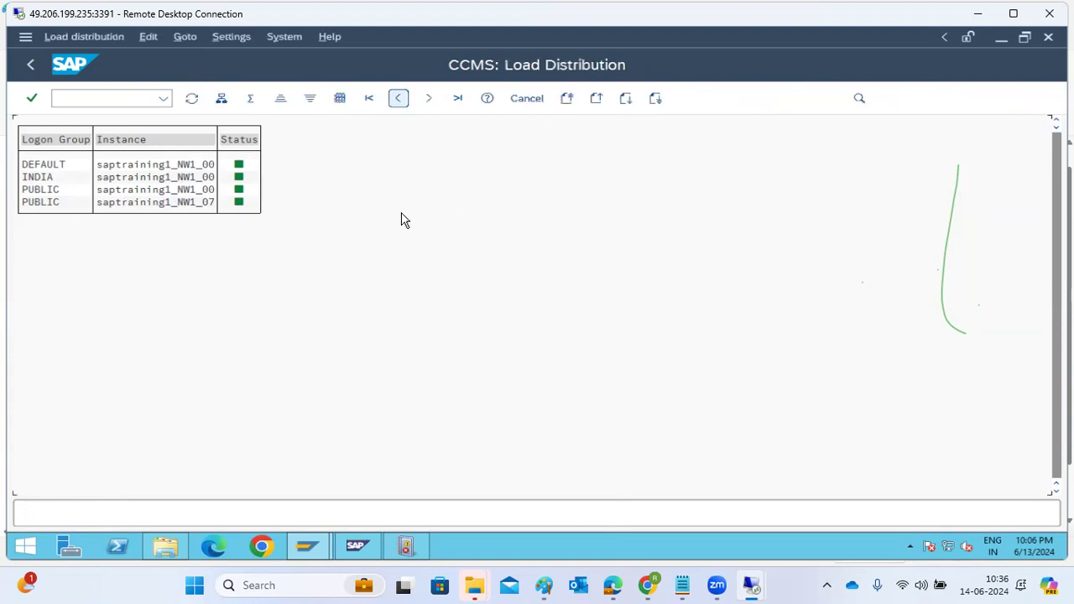
# Step: Examine the load distribution of the NW1 application servers and logon groups, and return to the logon group list
pyautogui.click(95, 178)
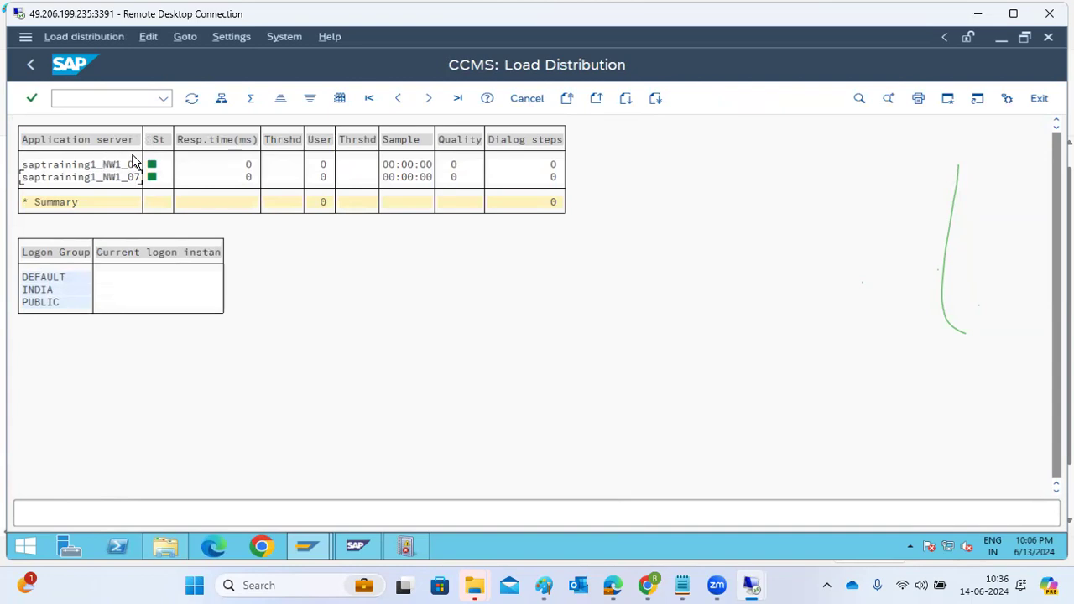
pyautogui.click(1039, 98)
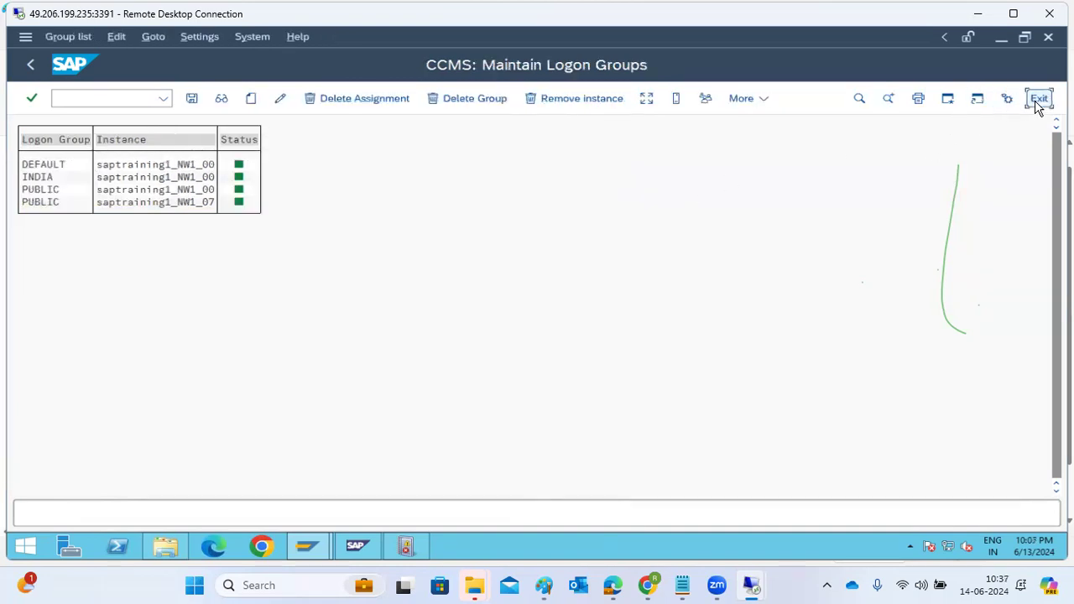
# Step: Log off from the NW1 session and close SAP Logon
pyautogui.click(1038, 100)
pyautogui.click(1037, 101)
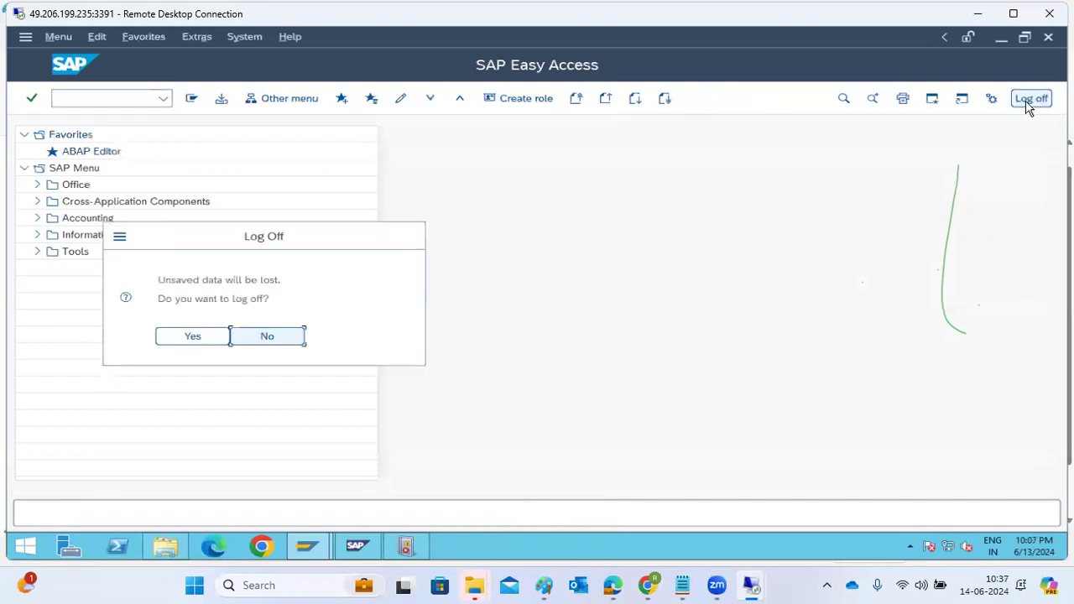
pyautogui.click(219, 346)
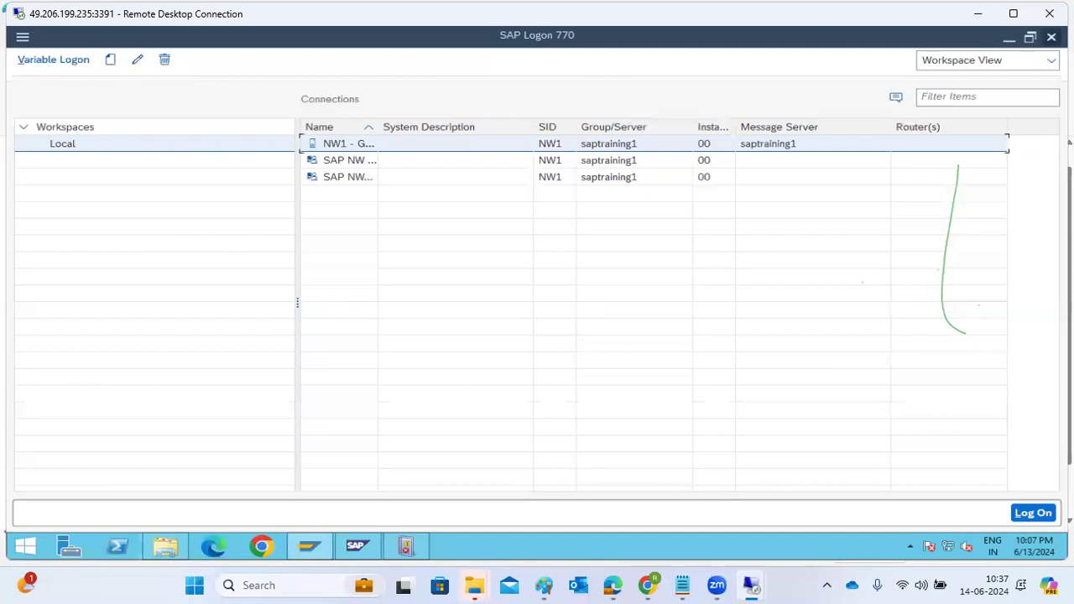
pyautogui.click(1051, 36)
pyautogui.click(855, 116)
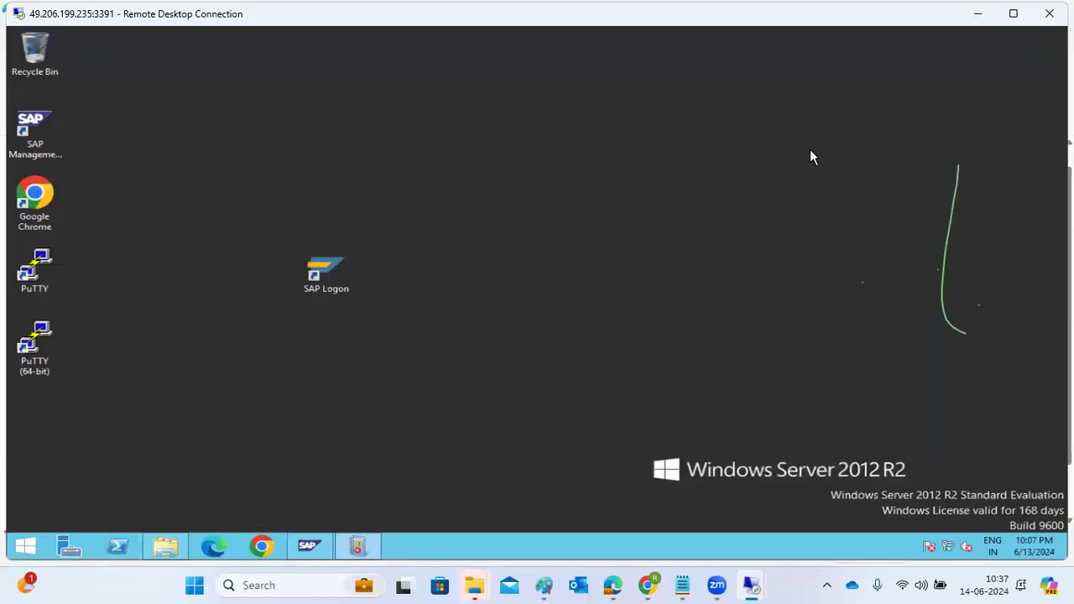
pyautogui.moveTo(654, 585)
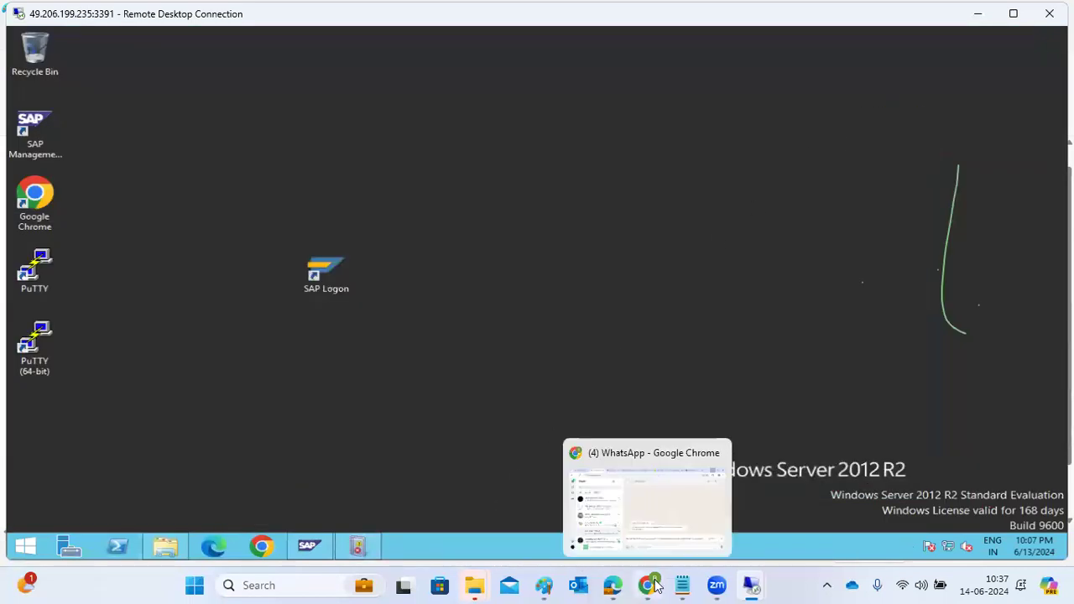
pyautogui.rightClick(691, 286)
pyautogui.click(728, 327)
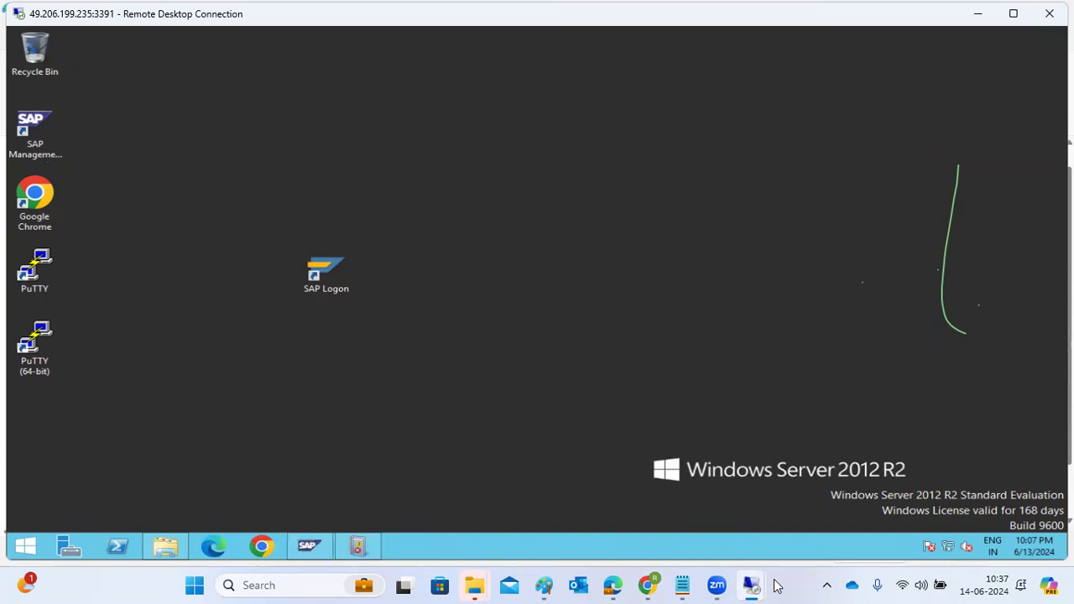
# Step: Switch to the 49.206.199.235 remote desktop and refresh the load distribution of the ECD application server
pyautogui.moveTo(751, 585)
pyautogui.click(813, 507)
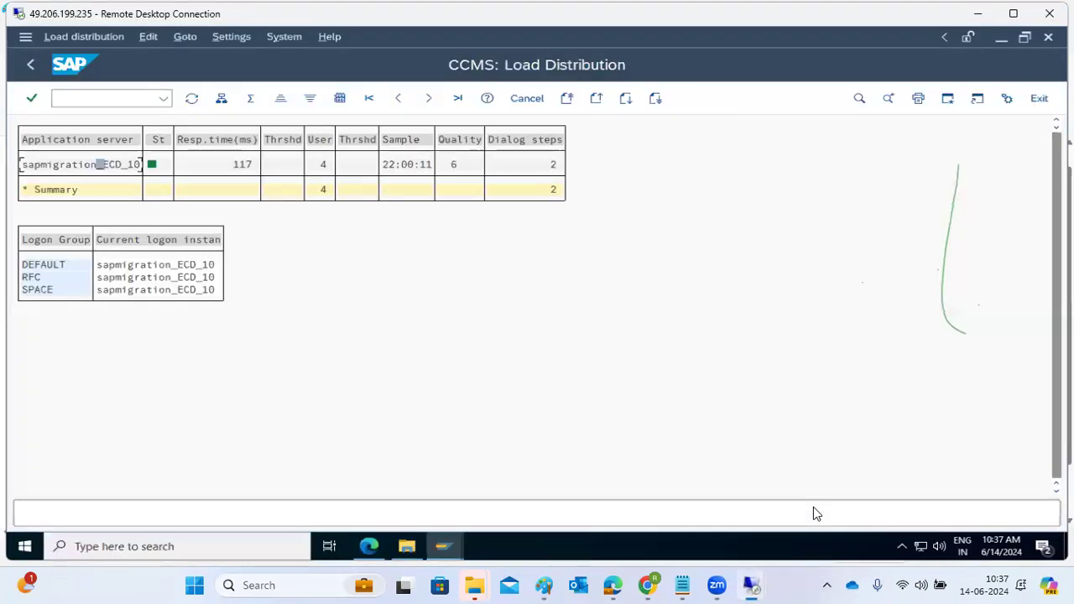
pyautogui.click(107, 166)
pyautogui.click(192, 101)
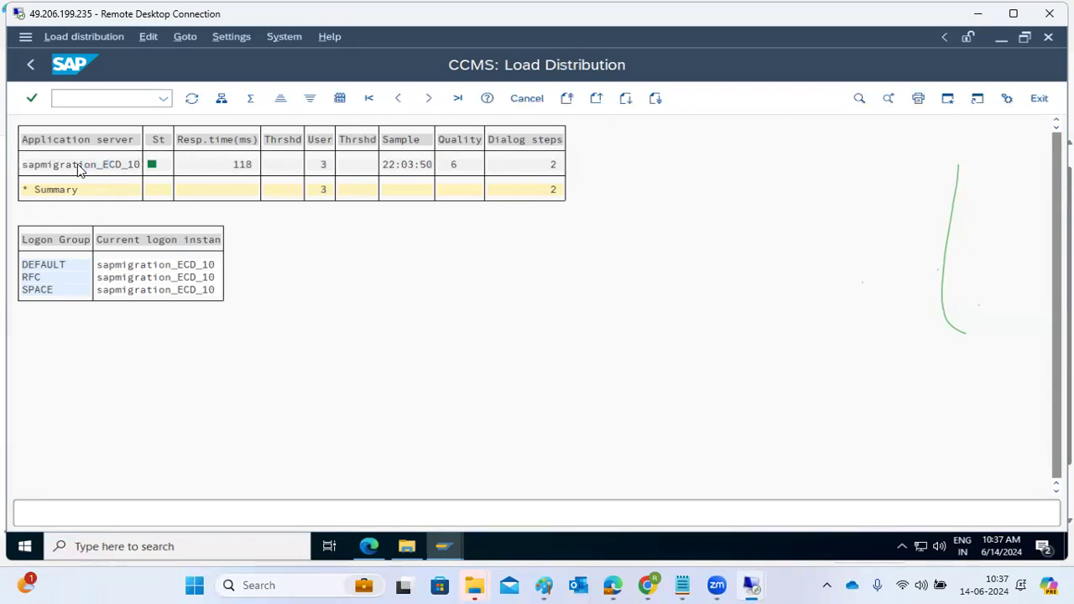
# Step: Check the sapmigration_ECD_10 server and list the system-wide user sessions of ECD with transaction AL08
pyautogui.doubleClick(79, 166)
pyautogui.click(86, 99)
pyautogui.write('/nal08')
pyautogui.press('Return')
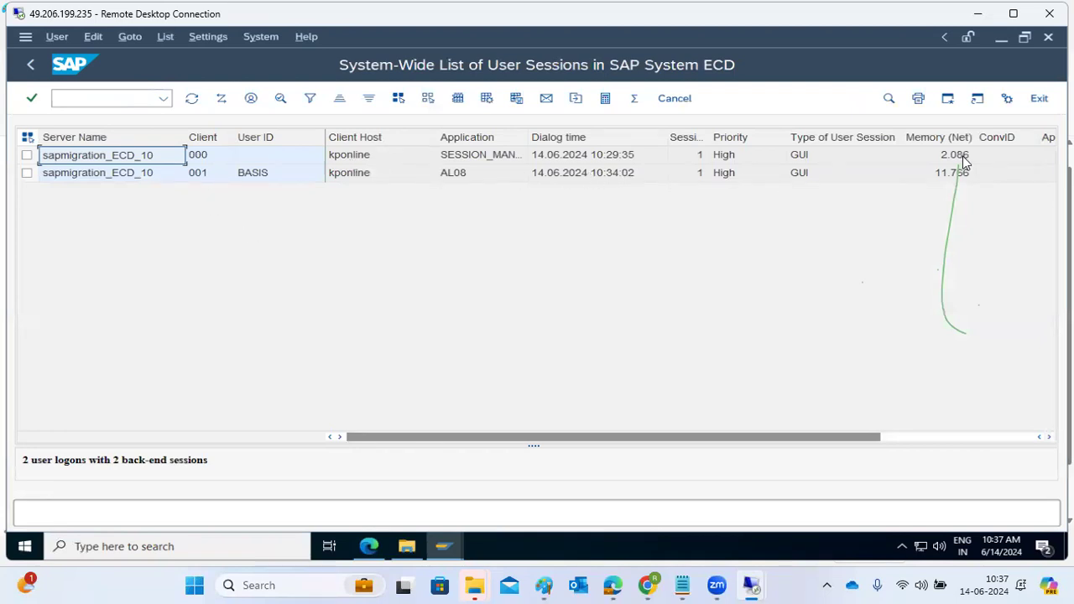
# Step: Leave the user session list, log off from ECD client 001 and close the remaining ECD logon screen
pyautogui.click(30, 64)
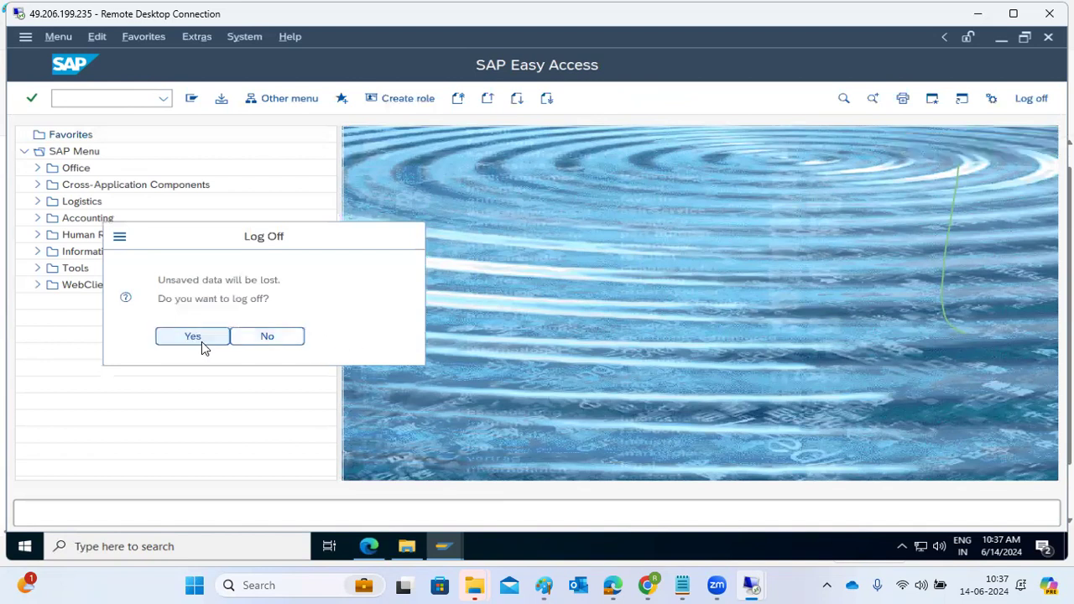
pyautogui.click(198, 339)
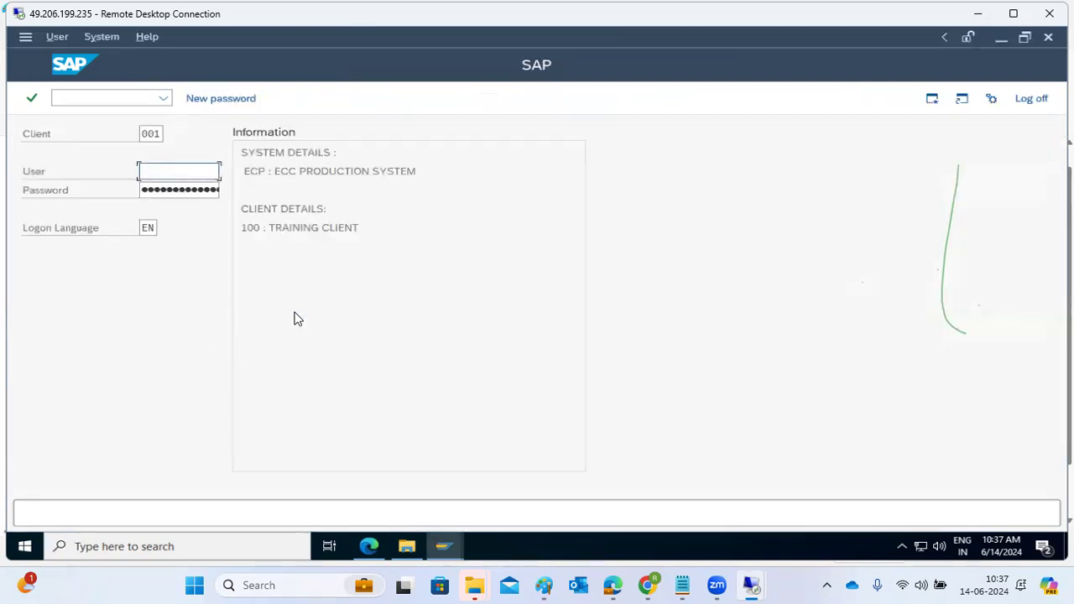
pyautogui.click(1033, 100)
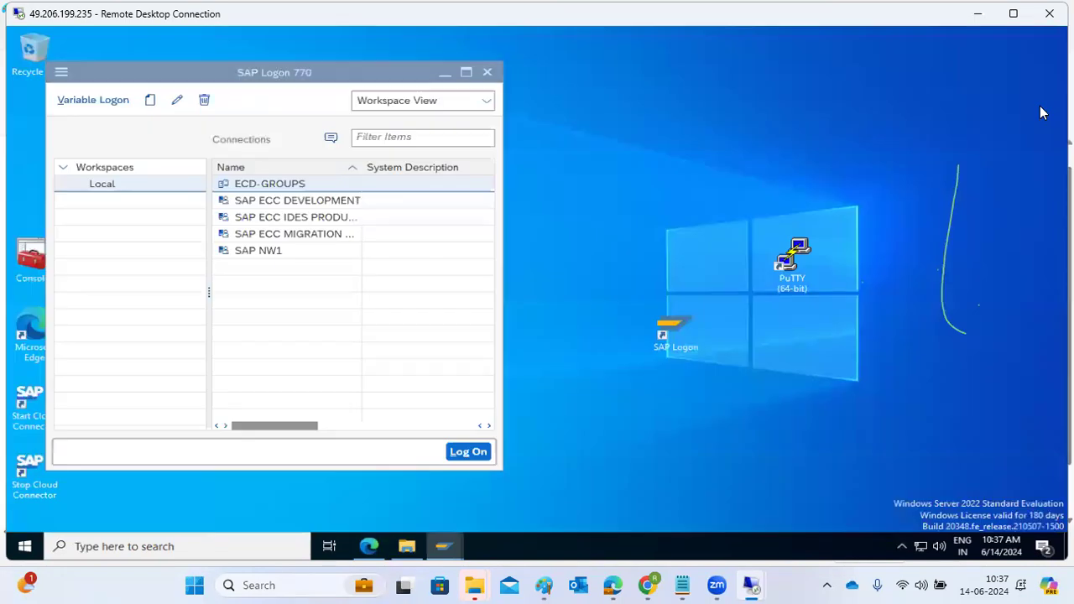